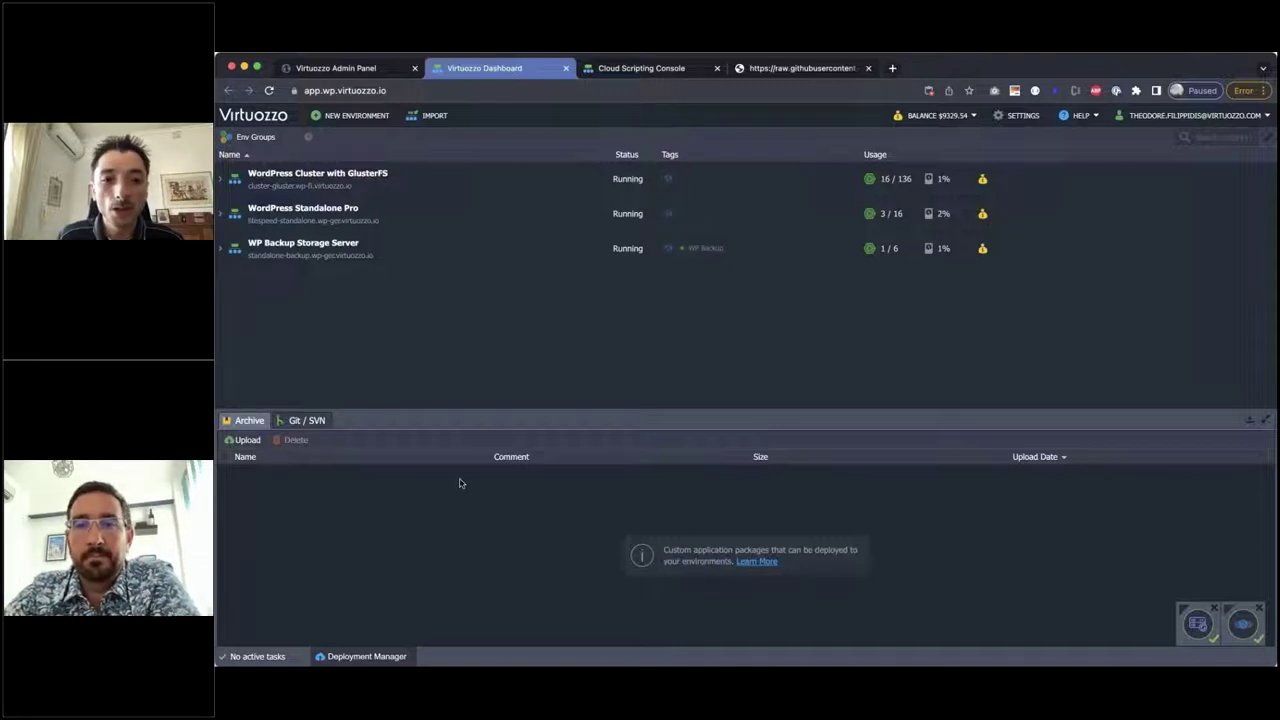
{"action": "left_click_drag", "start_coordinate": [671, 412], "coordinate": [671, 341]}
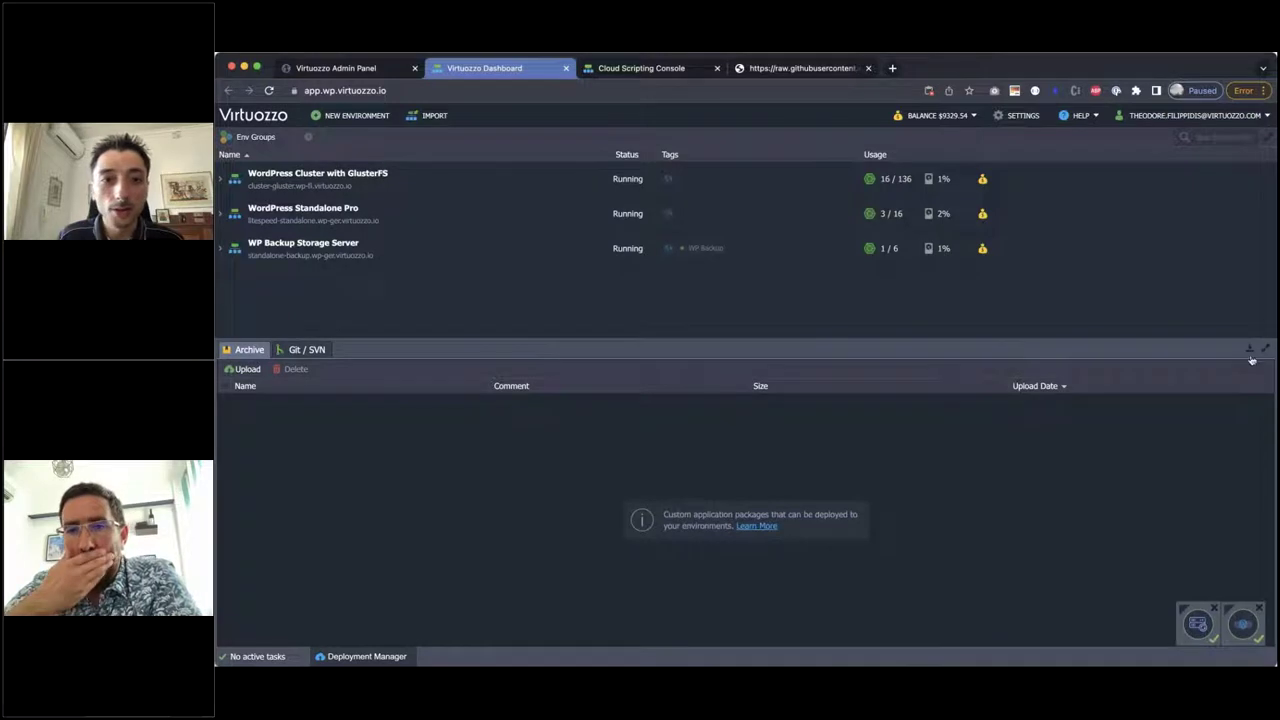
{"action": "left_click", "coordinate": [1250, 352]}
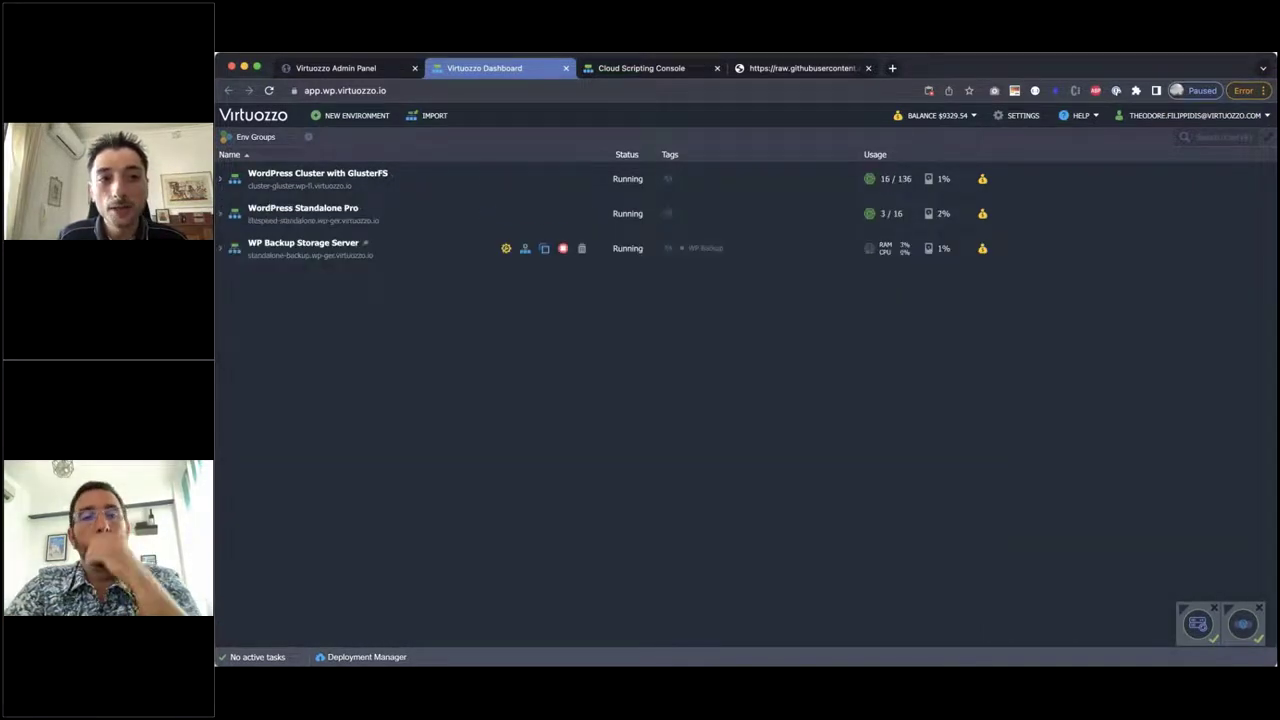
{"action": "left_click", "coordinate": [405, 178]}
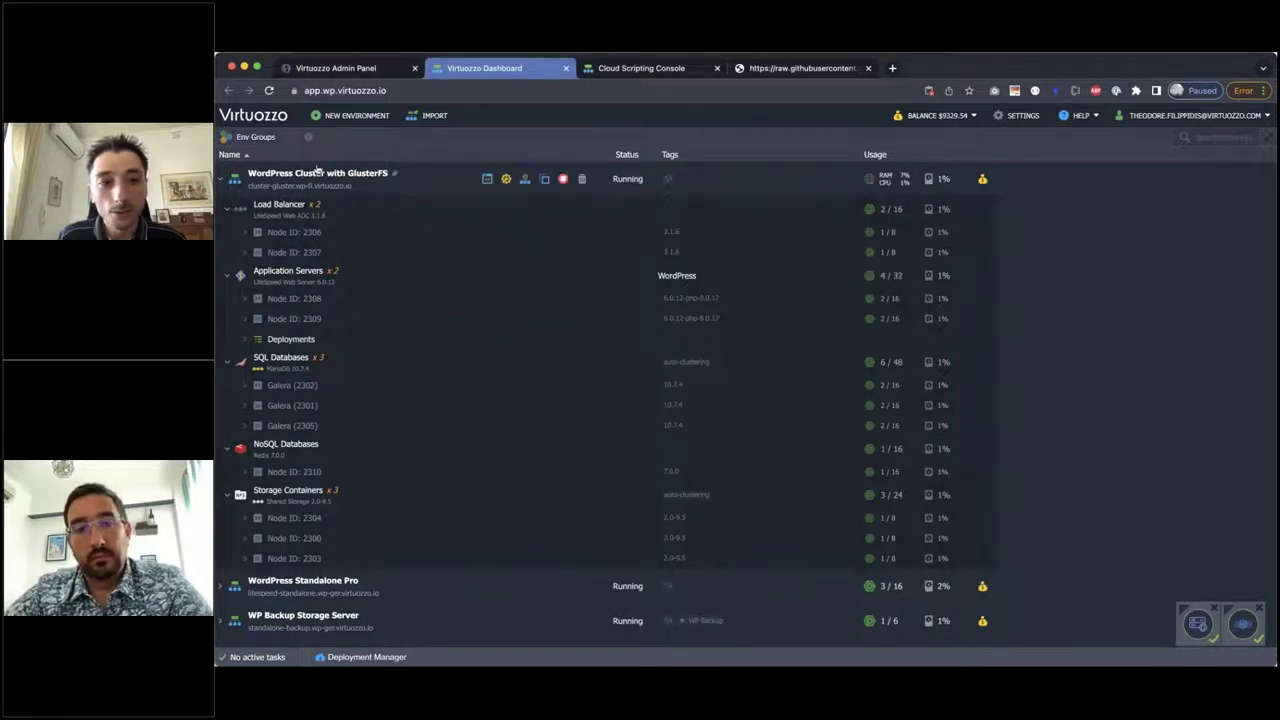
{"action": "left_click", "coordinate": [222, 179]}
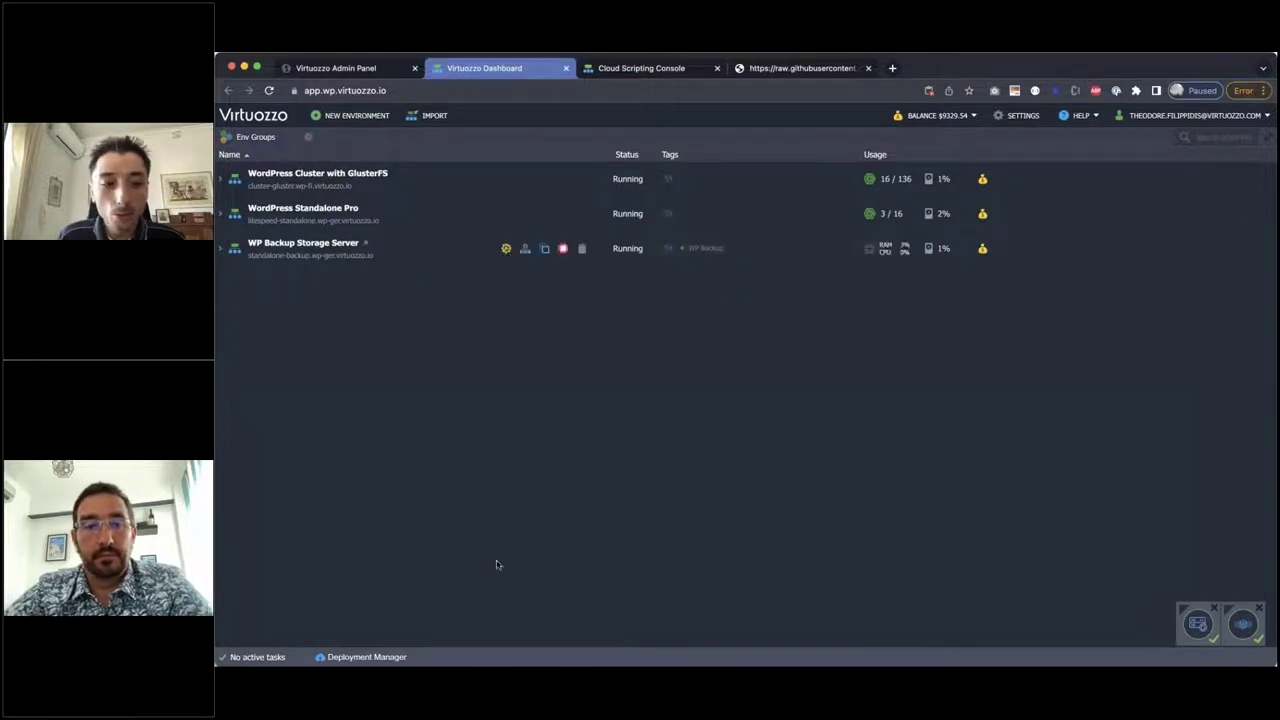
{"action": "left_click", "coordinate": [362, 657]}
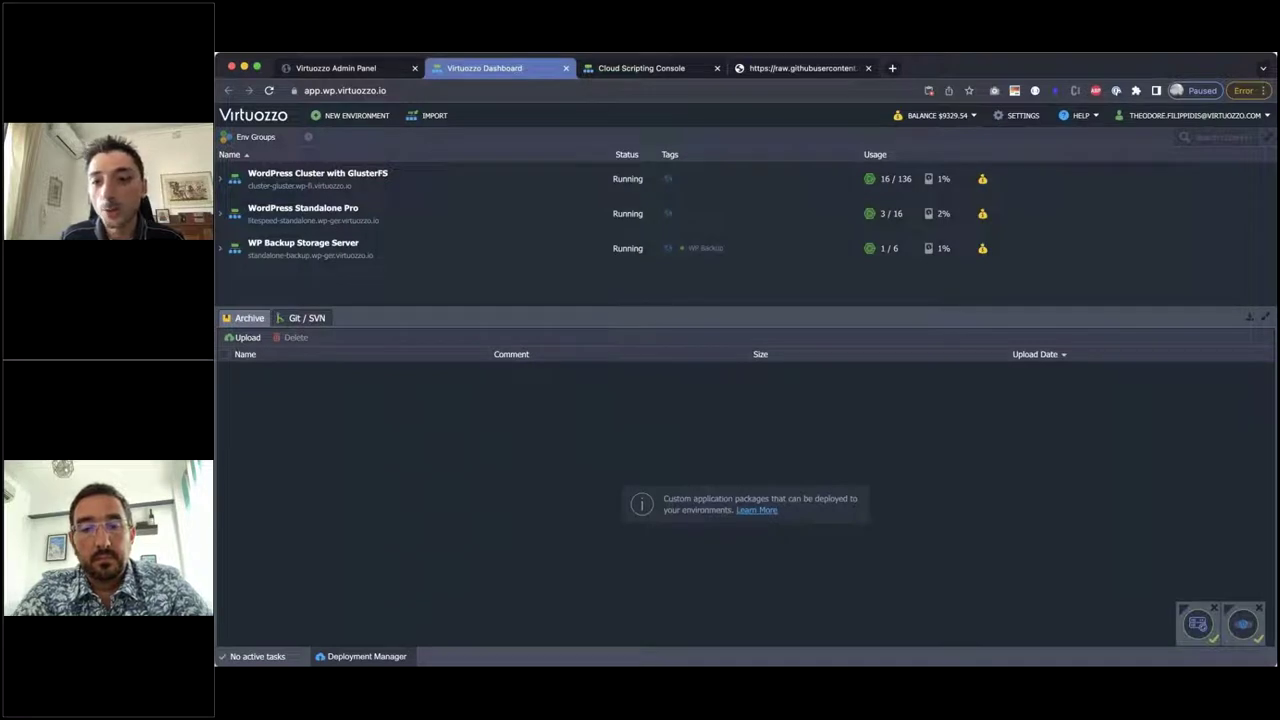
{"action": "left_click", "coordinate": [1263, 318]}
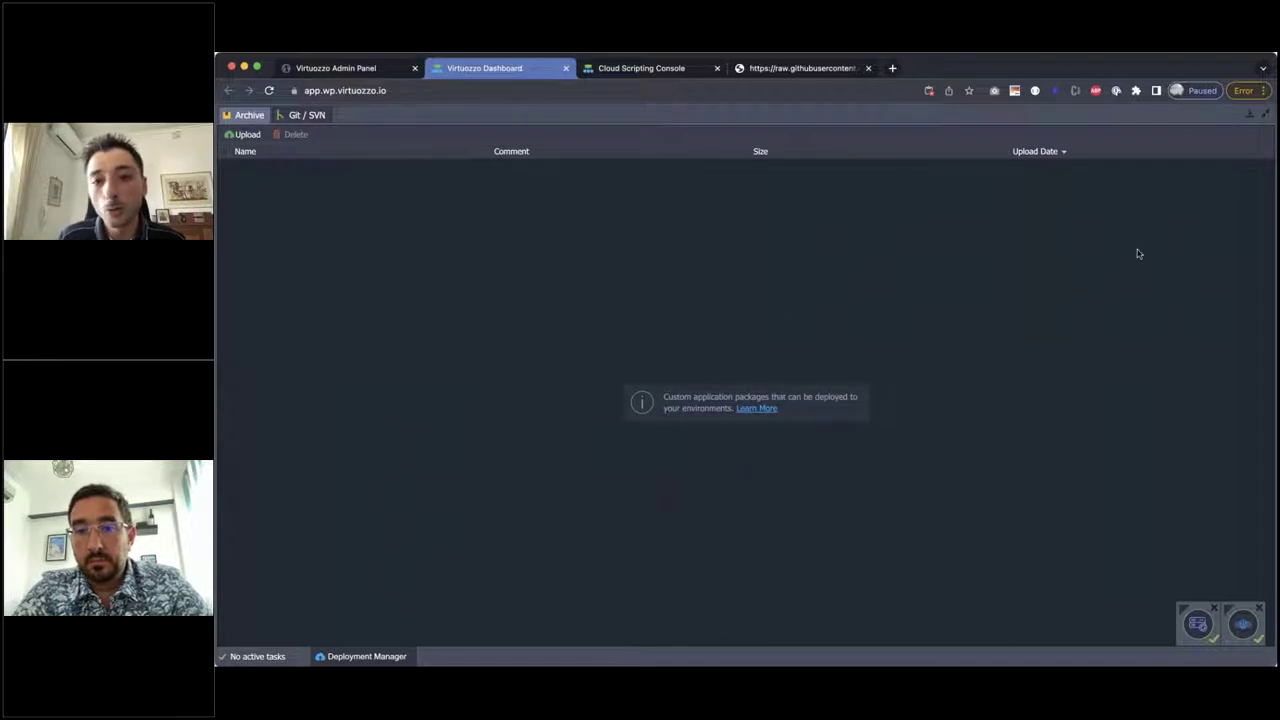
{"action": "left_click", "coordinate": [1250, 117]}
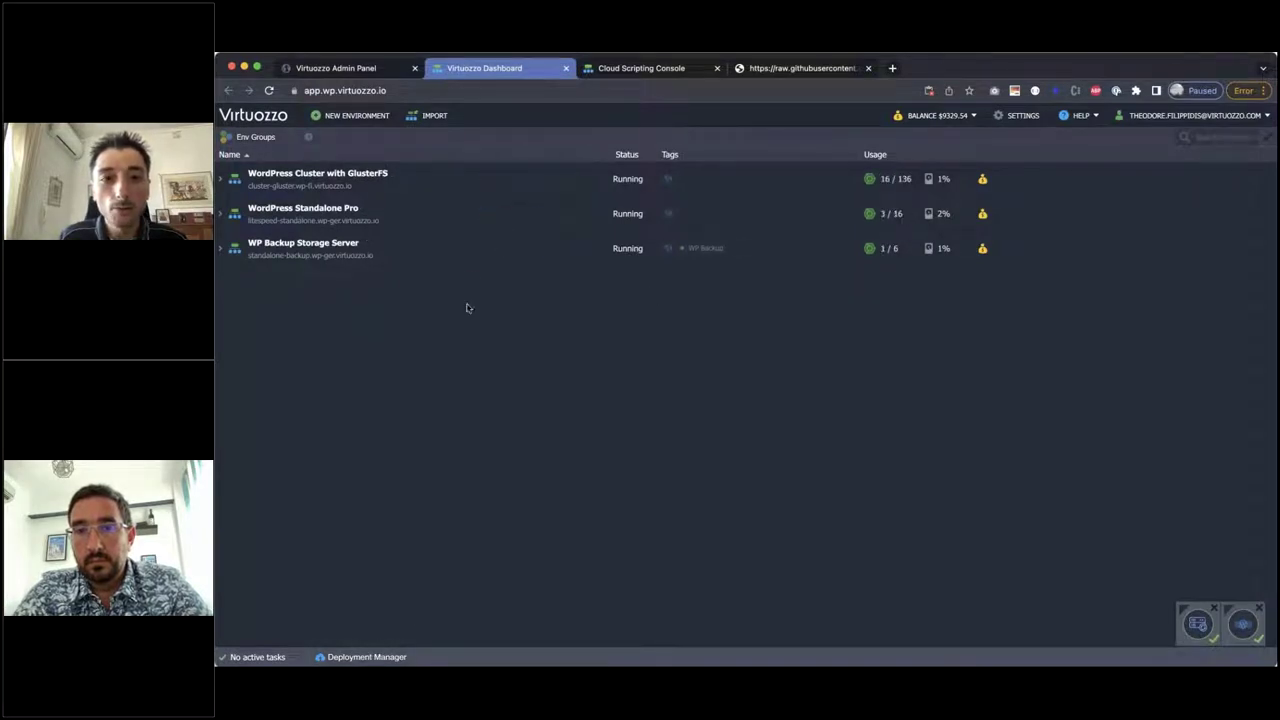
{"action": "left_click", "coordinate": [378, 656]}
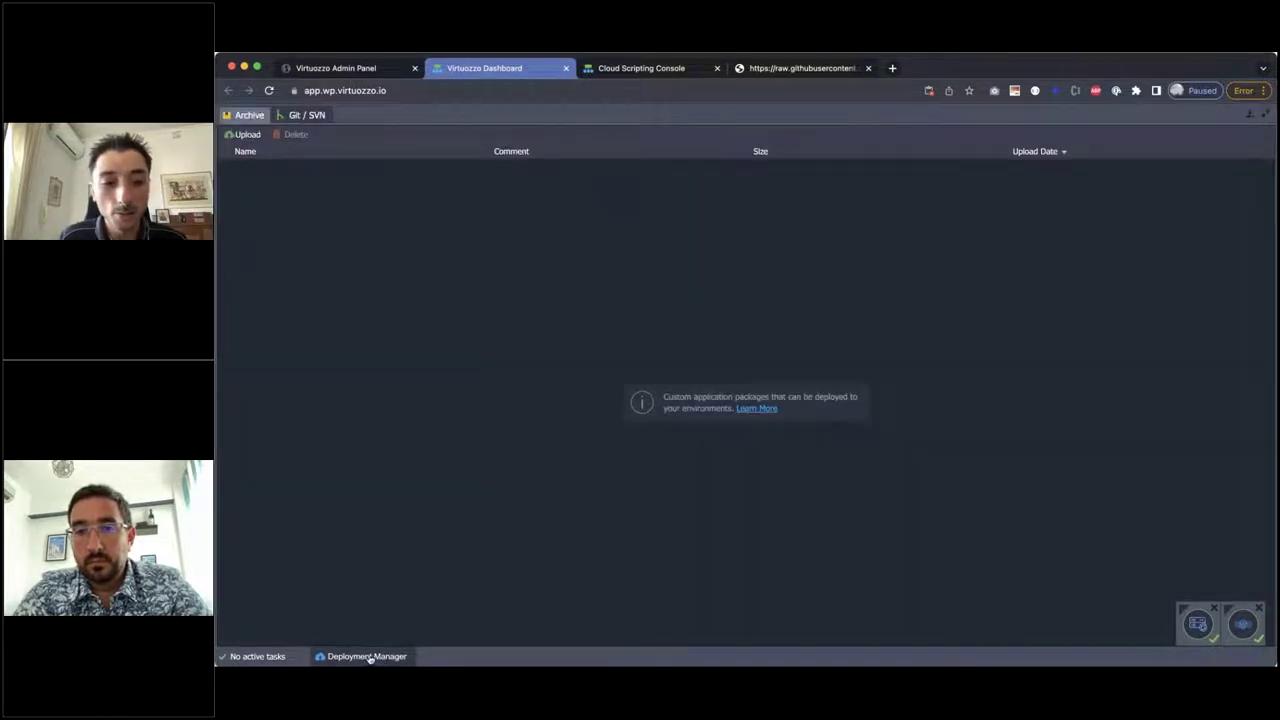
{"action": "left_click_drag", "start_coordinate": [666, 112], "coordinate": [670, 400]}
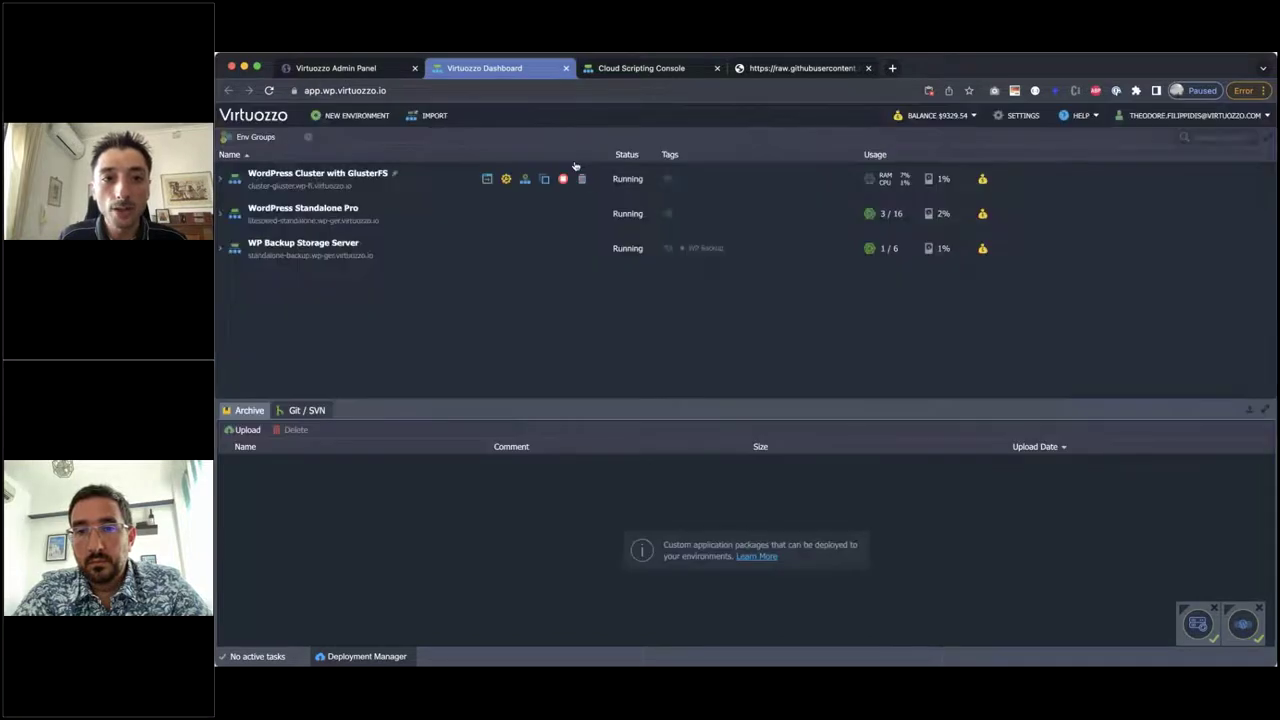
Review the Access Tokens, SSH Keys and SSH Access user settings, then return to the Deployment Manager archive
{"action": "left_click", "coordinate": [1020, 116]}
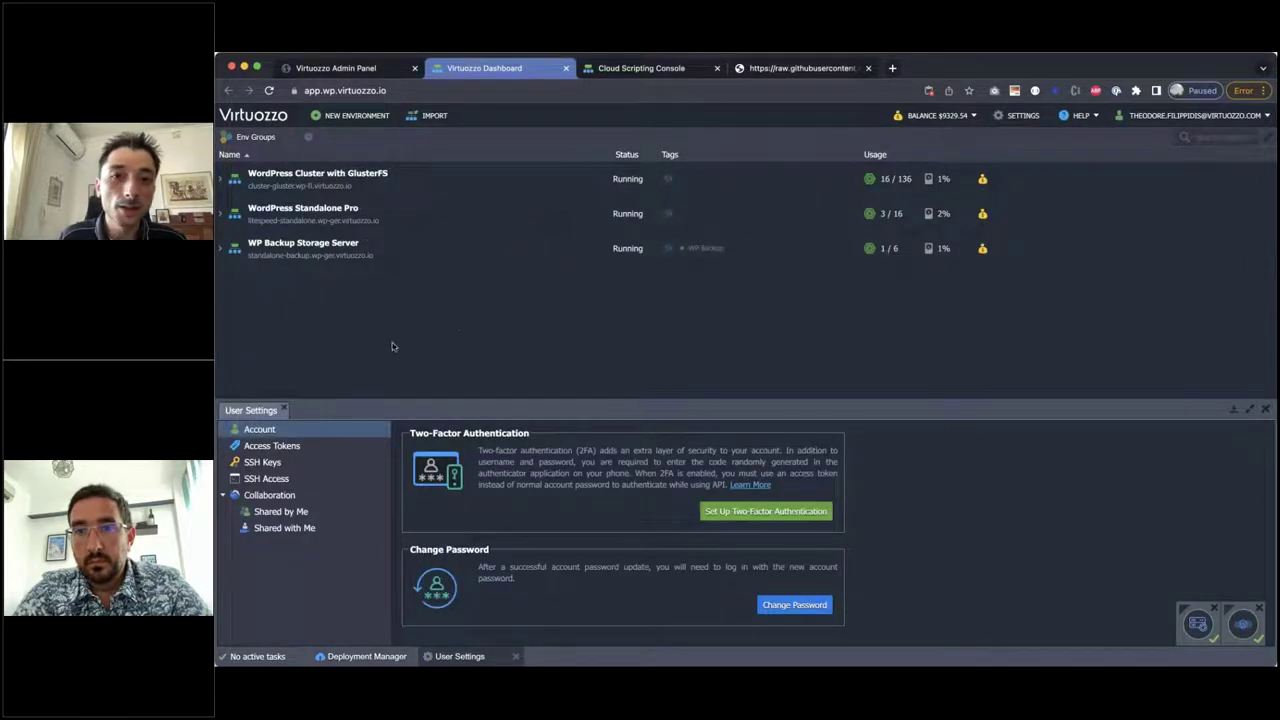
{"action": "left_click", "coordinate": [310, 449]}
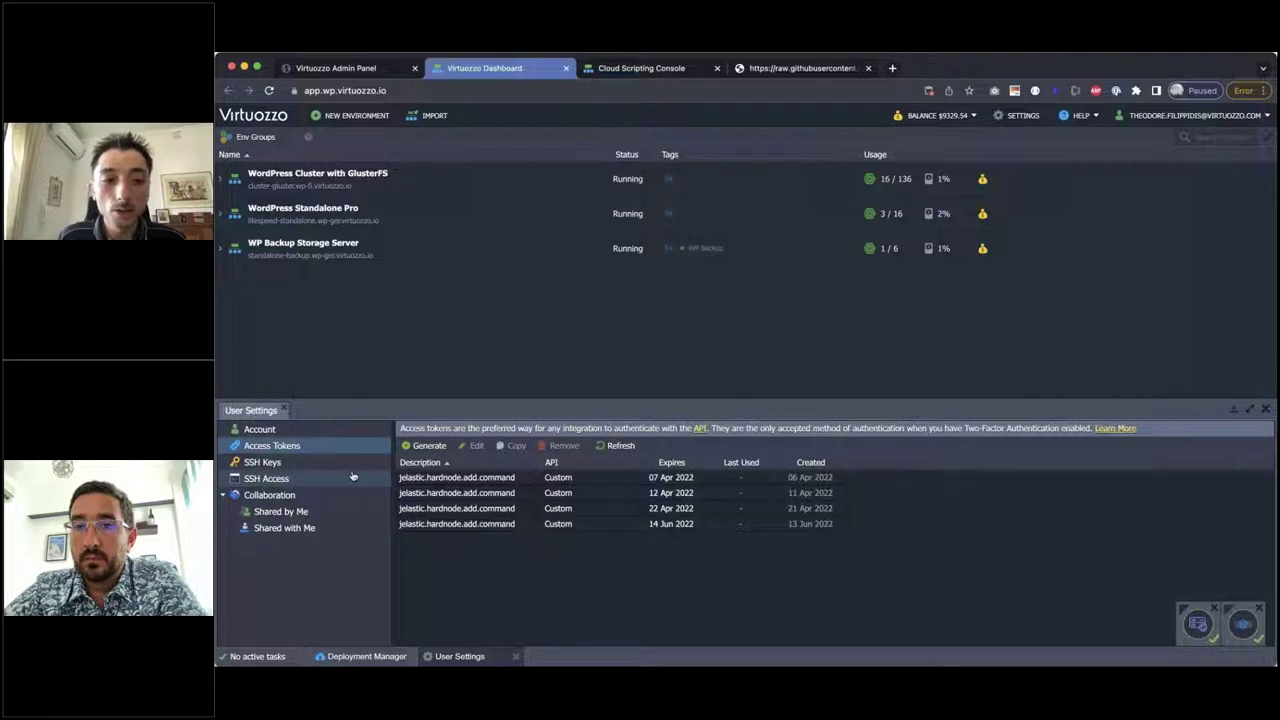
{"action": "left_click", "coordinate": [328, 465]}
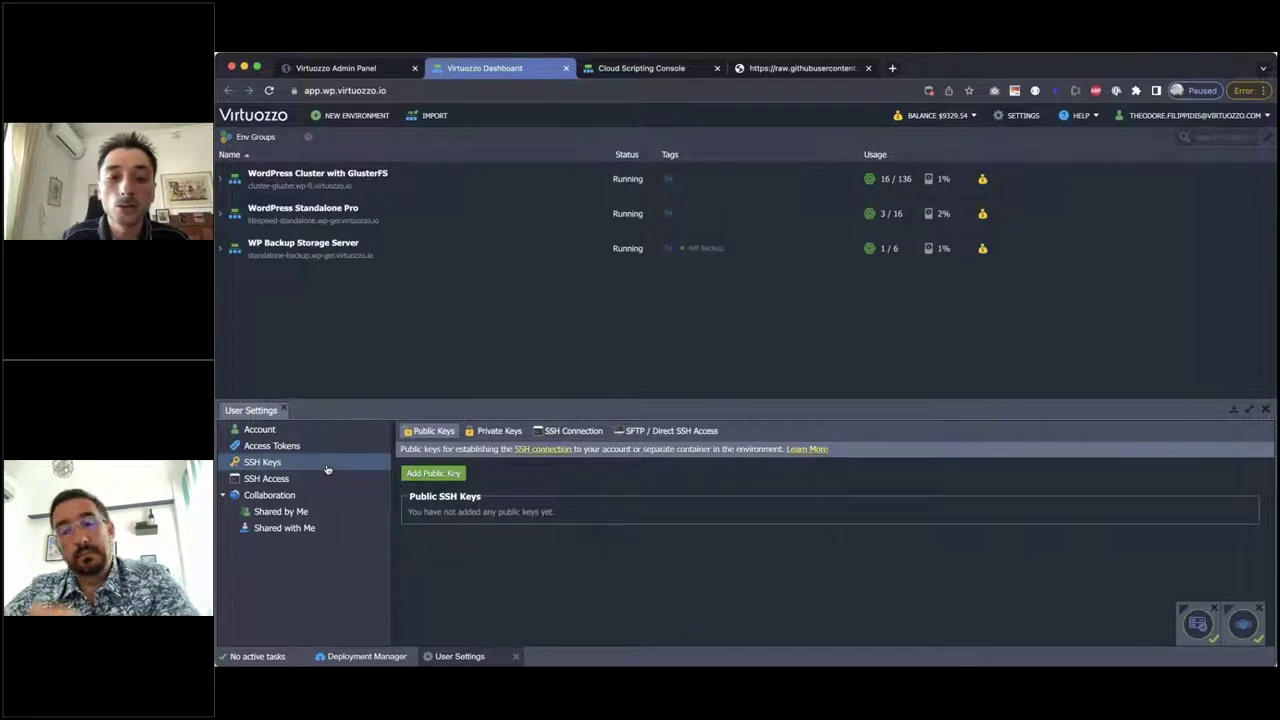
{"action": "left_click", "coordinate": [323, 480]}
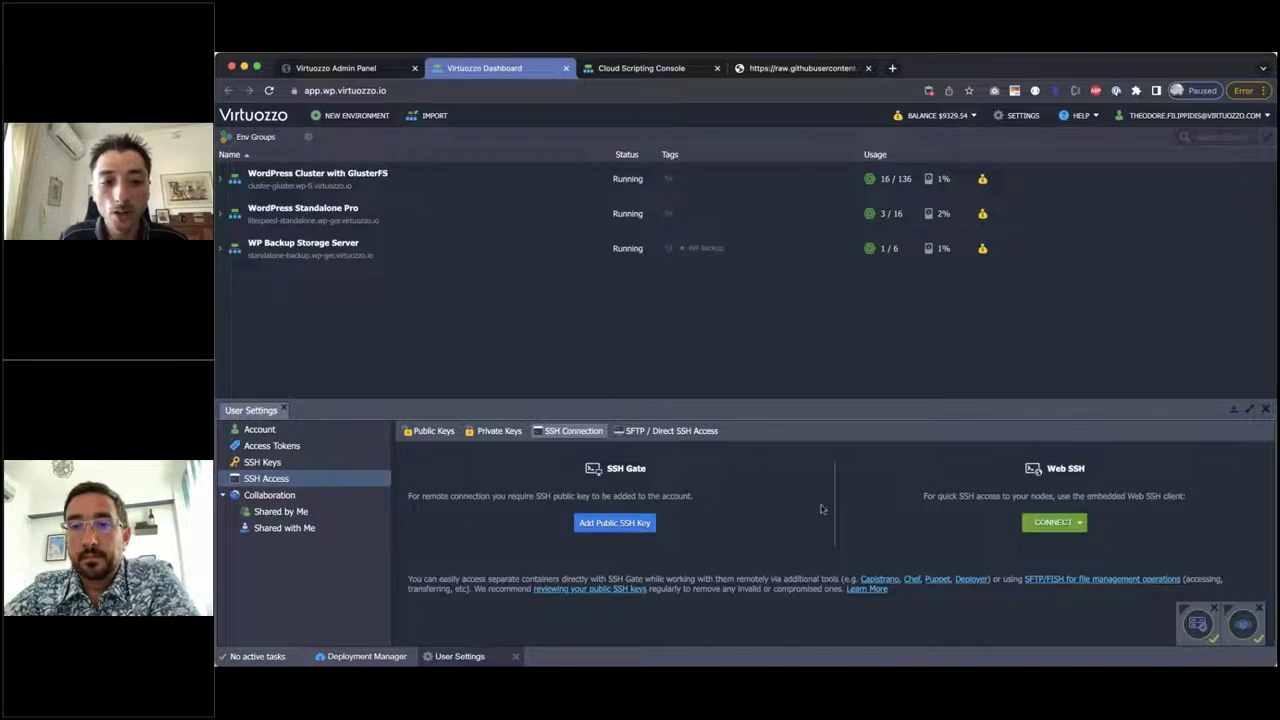
{"action": "left_click", "coordinate": [379, 657]}
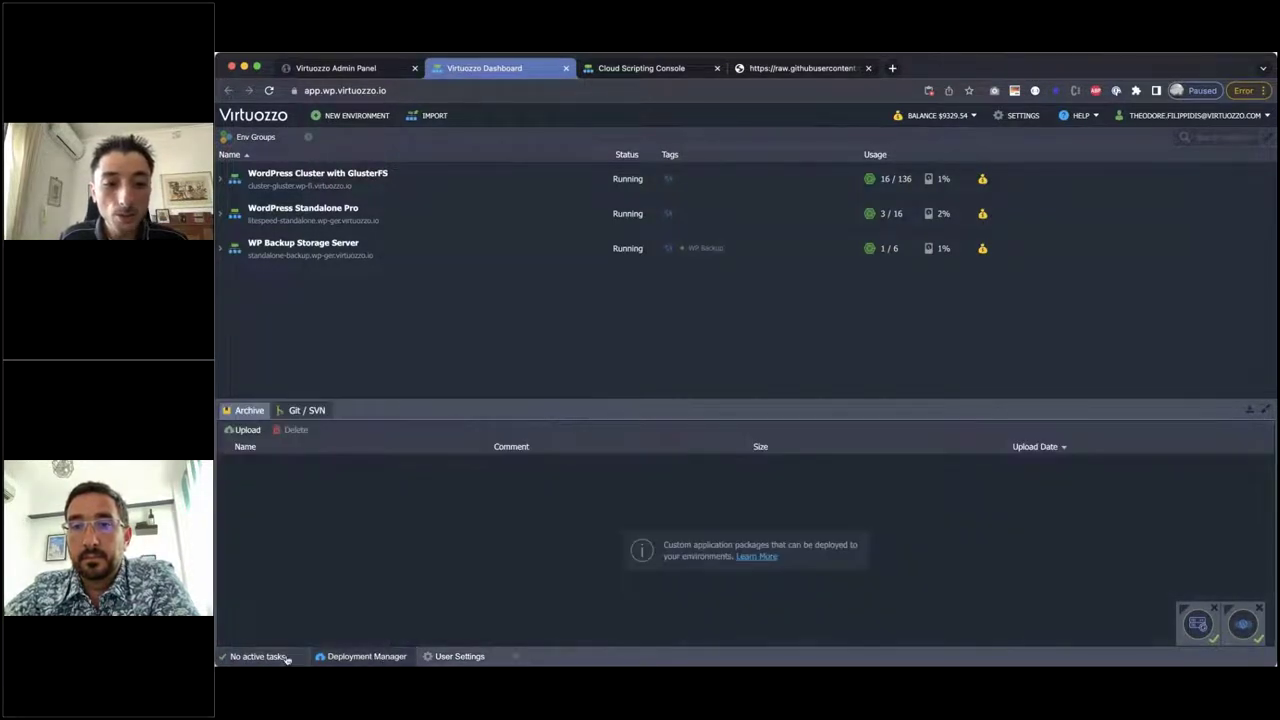
Open the activity log and filter it to show errors only
{"action": "left_click", "coordinate": [258, 657]}
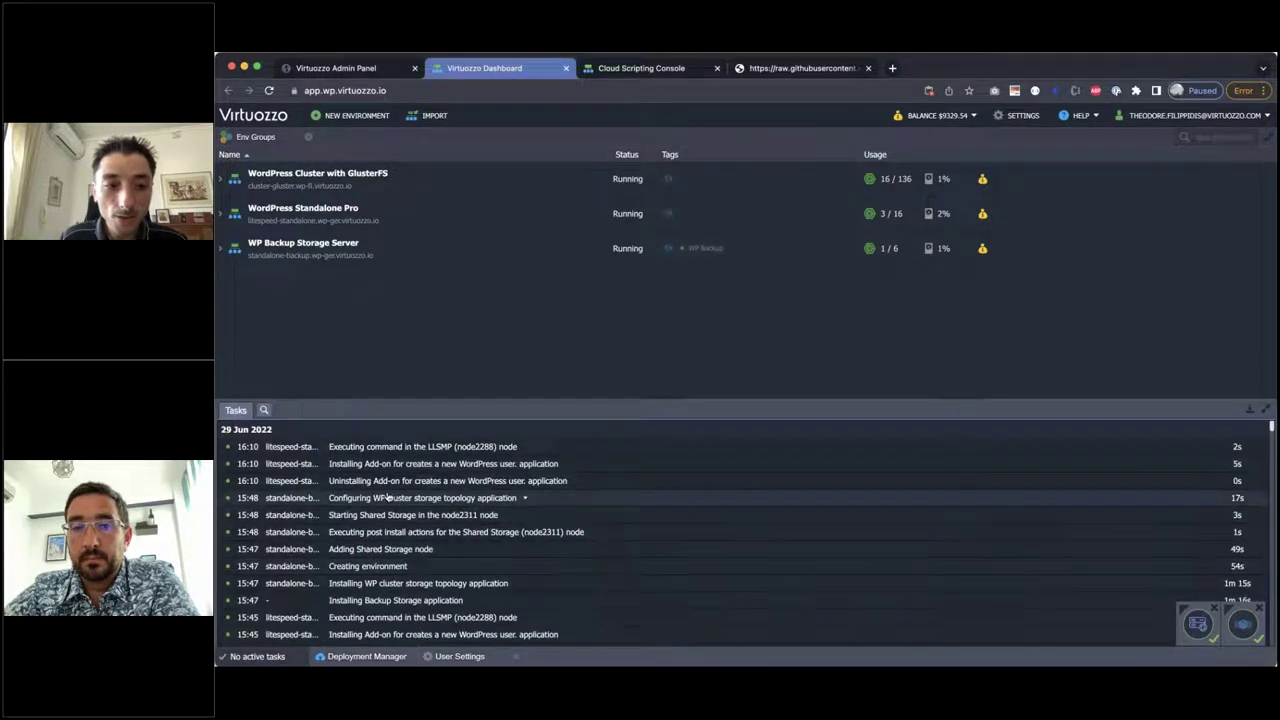
{"action": "left_click", "coordinate": [264, 411]}
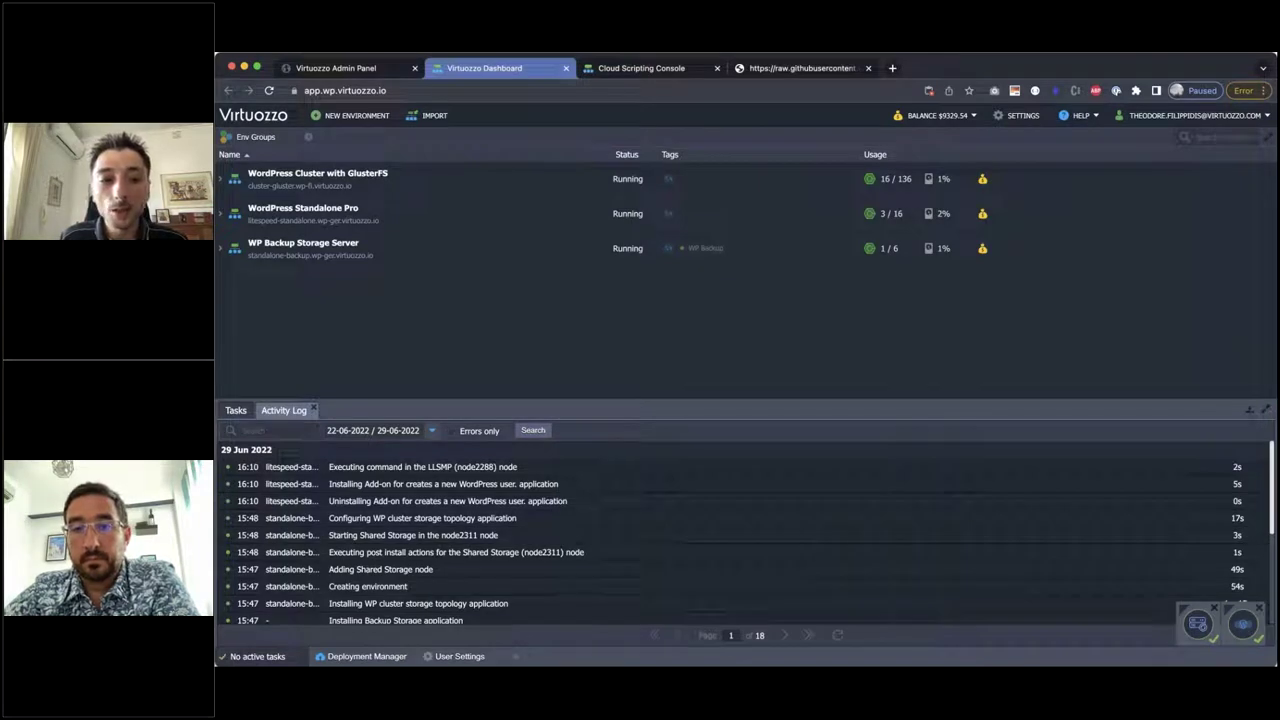
{"action": "left_click", "coordinate": [431, 430]}
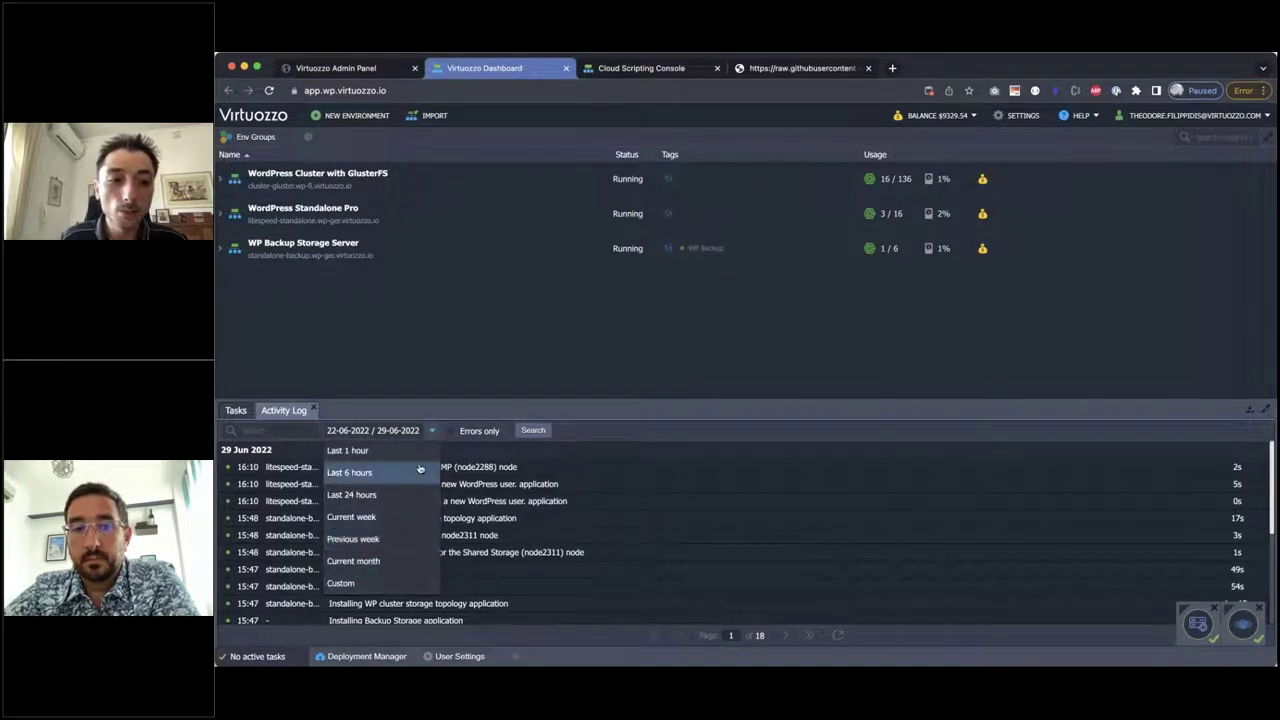
{"action": "left_click", "coordinate": [457, 432]}
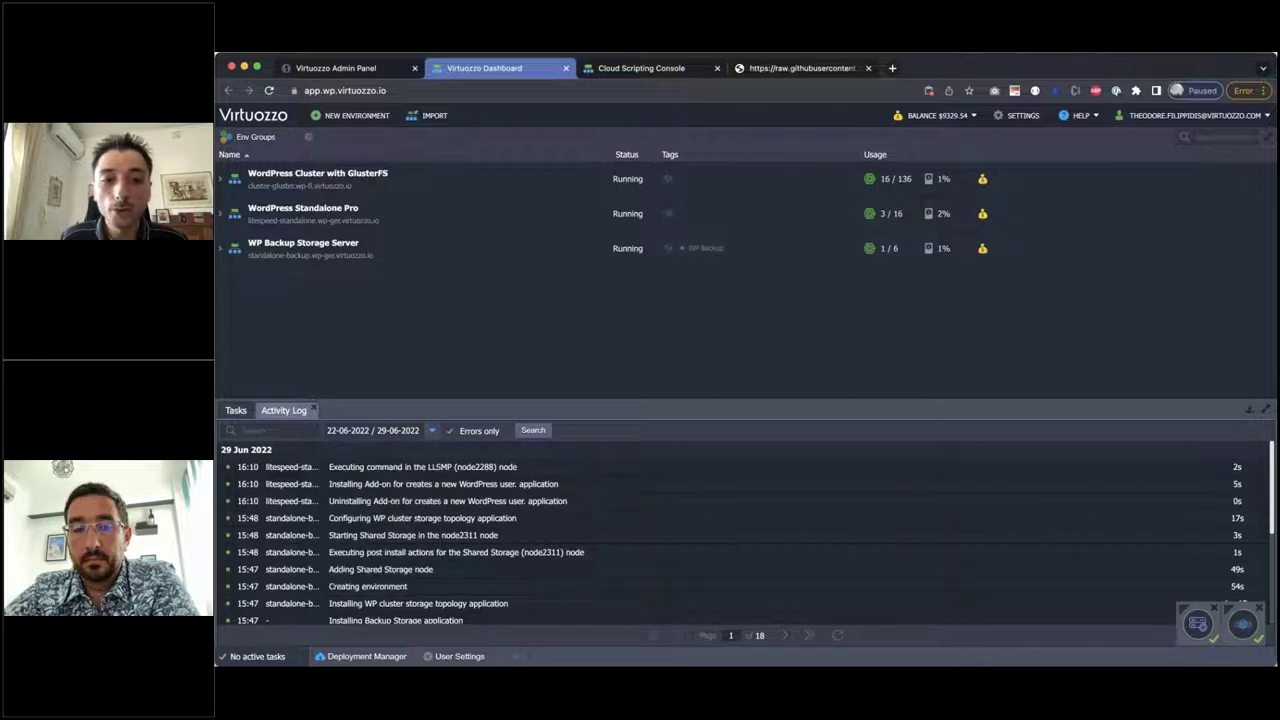
{"action": "left_click", "coordinate": [534, 432]}
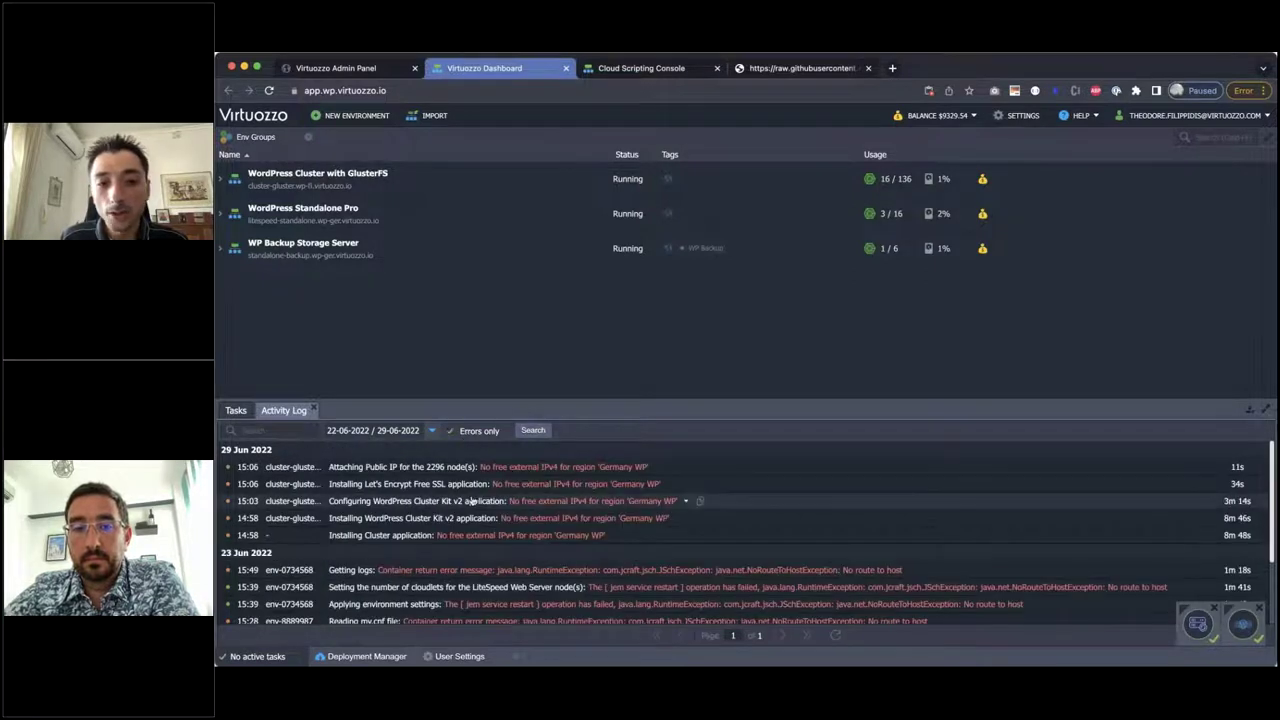
Clear the errors-only filter to list all log entries, then close the activity log panel
{"action": "left_click", "coordinate": [450, 431]}
{"action": "left_click", "coordinate": [533, 430]}
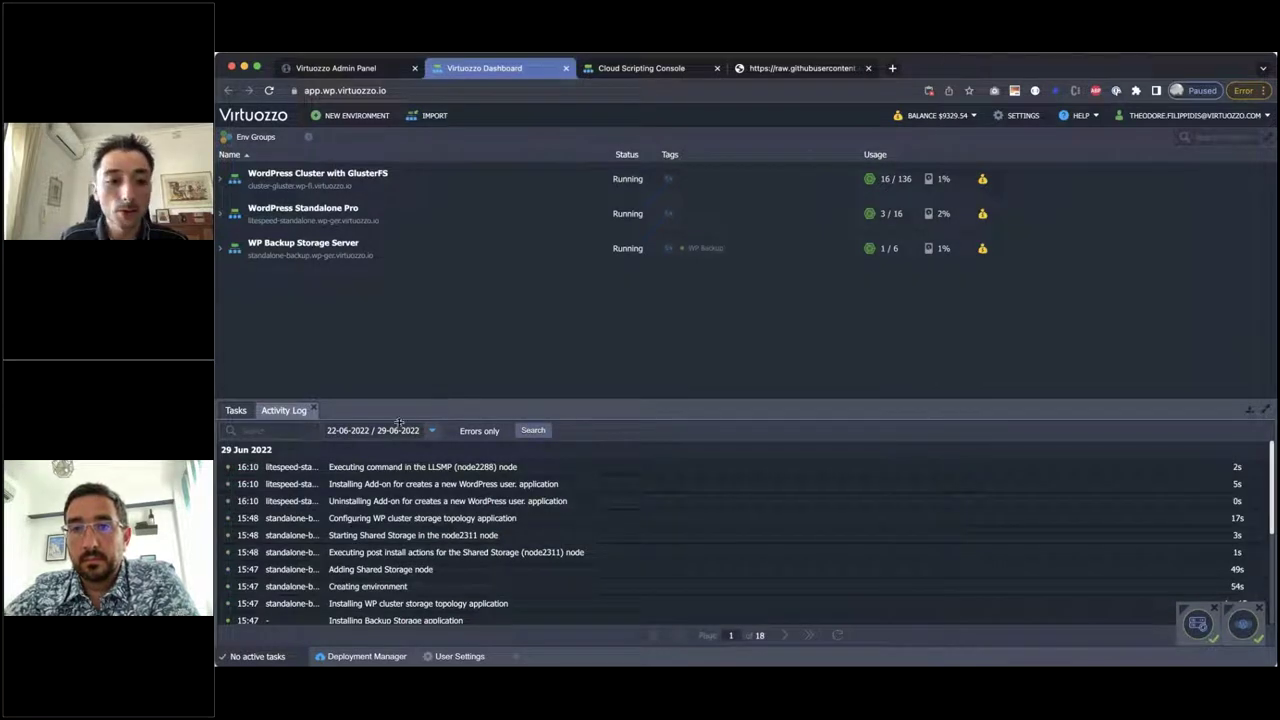
{"action": "left_click", "coordinate": [277, 660]}
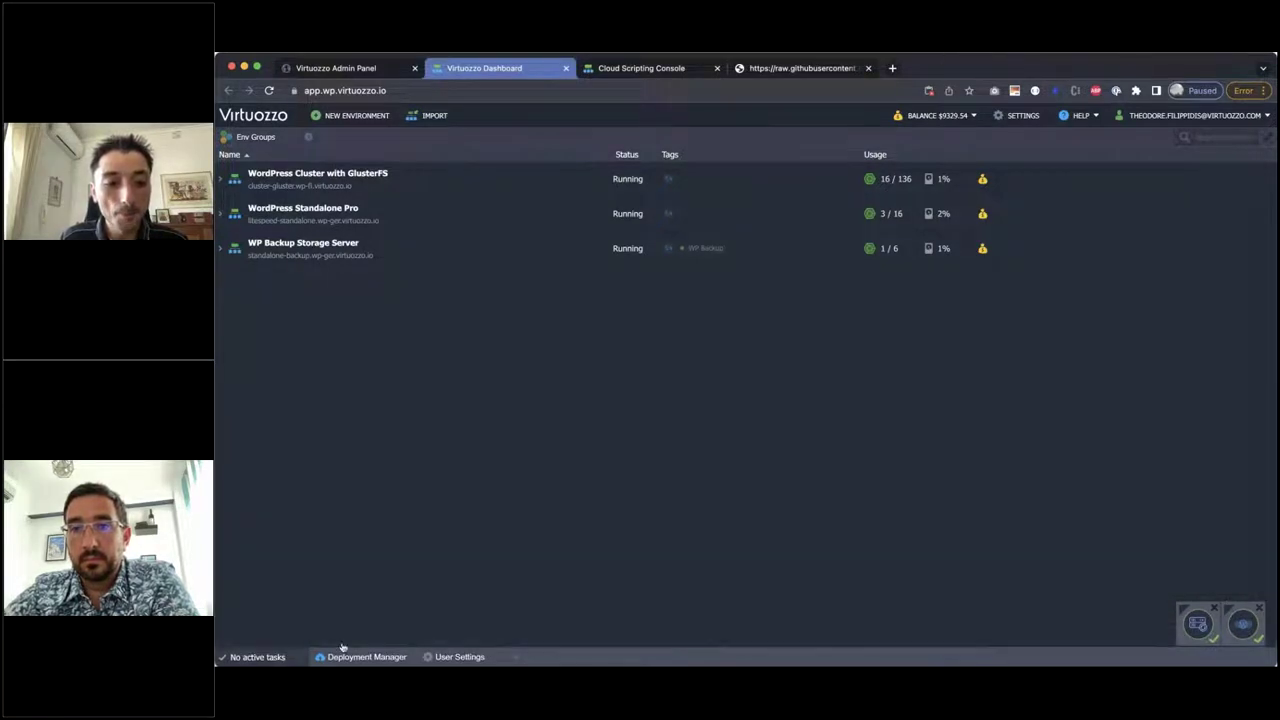
{"action": "left_click", "coordinate": [345, 656]}
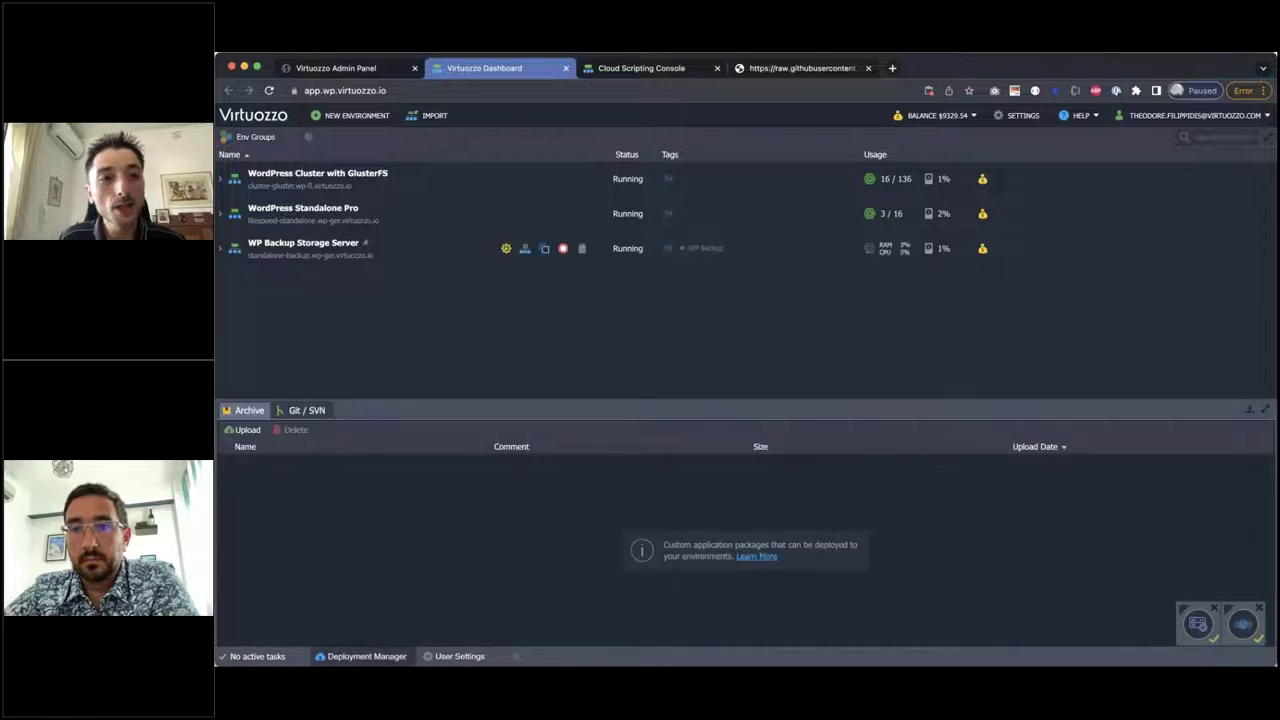
Start a New Environment and choose the WordPress Standalone package
{"action": "left_click", "coordinate": [352, 115]}
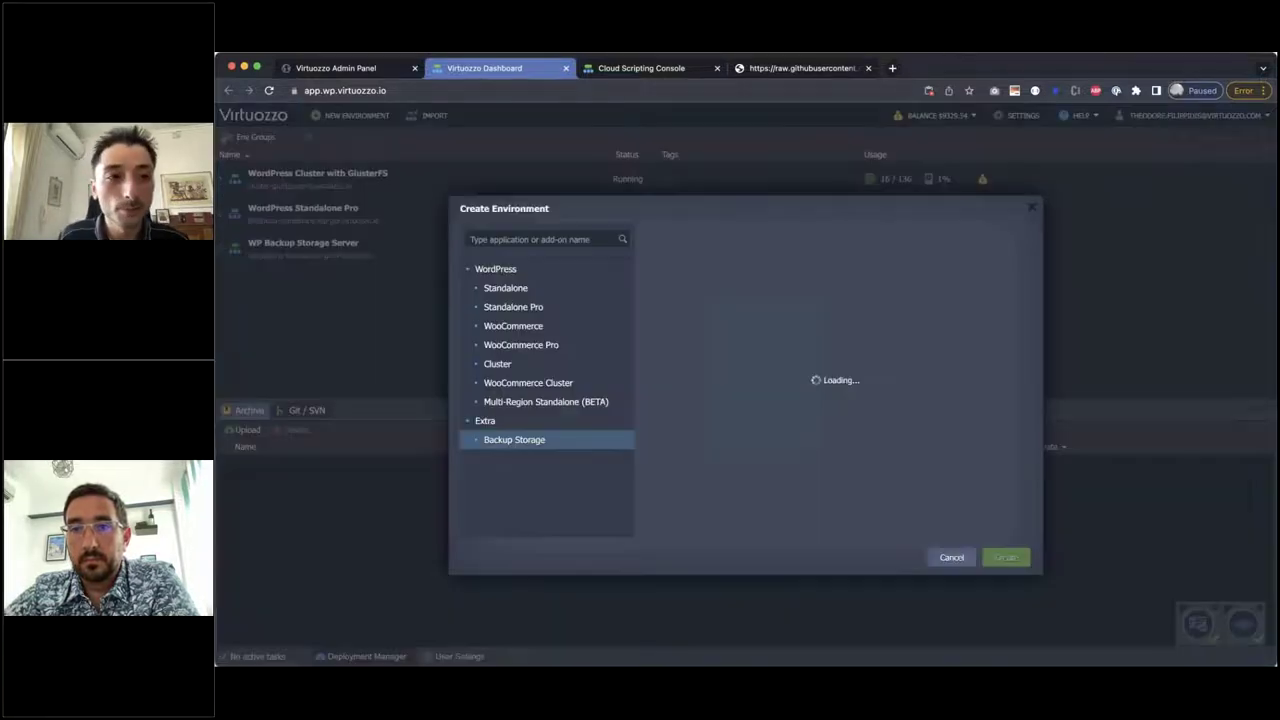
{"action": "left_click", "coordinate": [556, 292]}
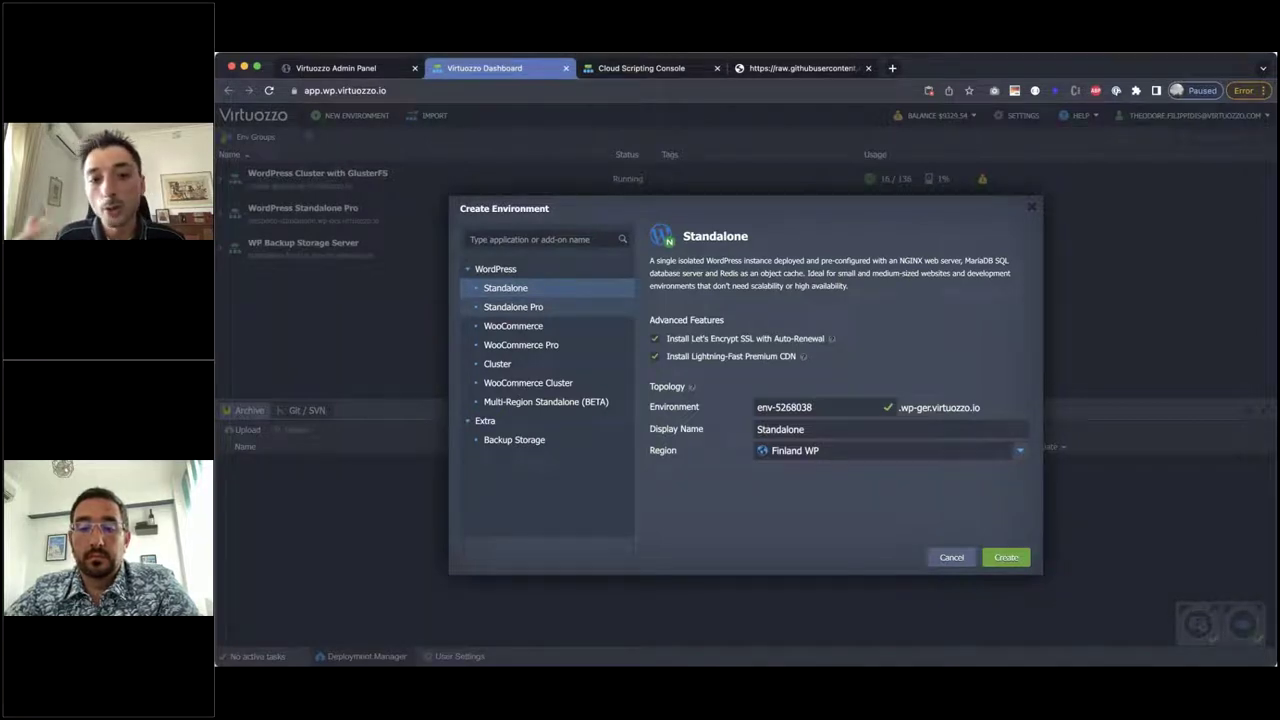
{"action": "mouse_move", "coordinate": [690, 387]}
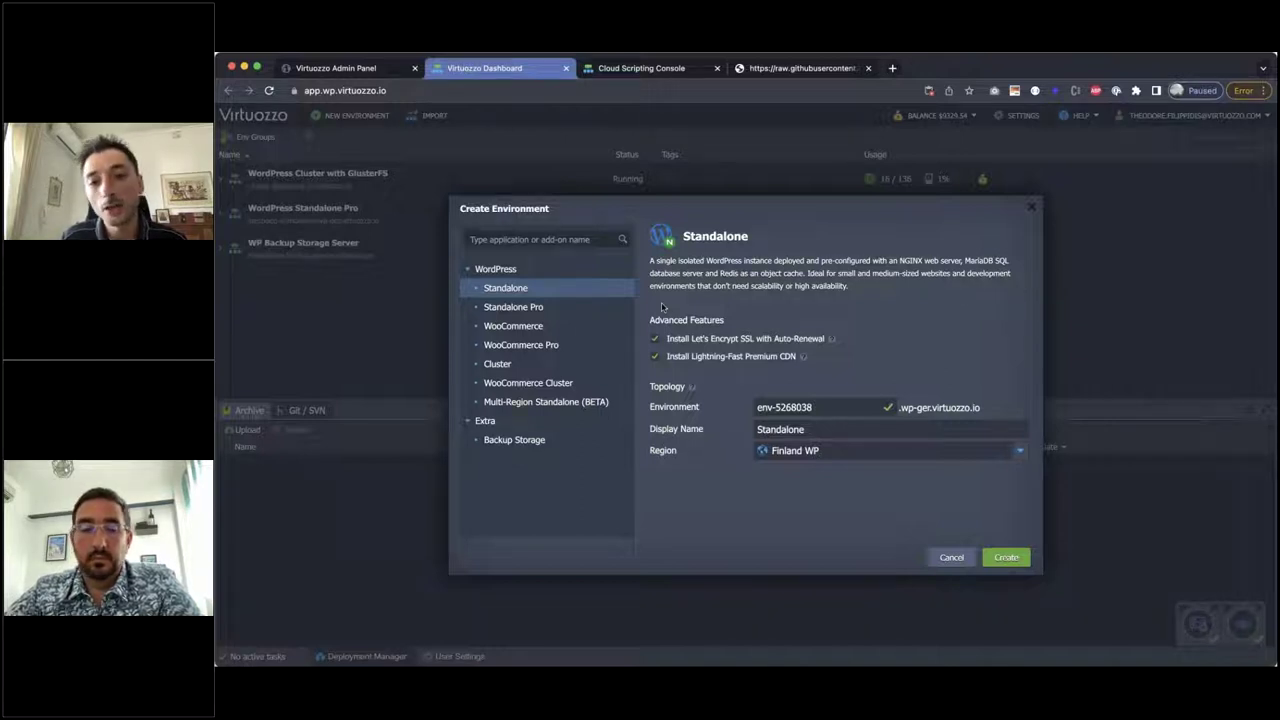
Inspect the Standalone Pro package's LiteSpeed topology, then switch to the WooCommerce package
{"action": "left_click", "coordinate": [560, 311]}
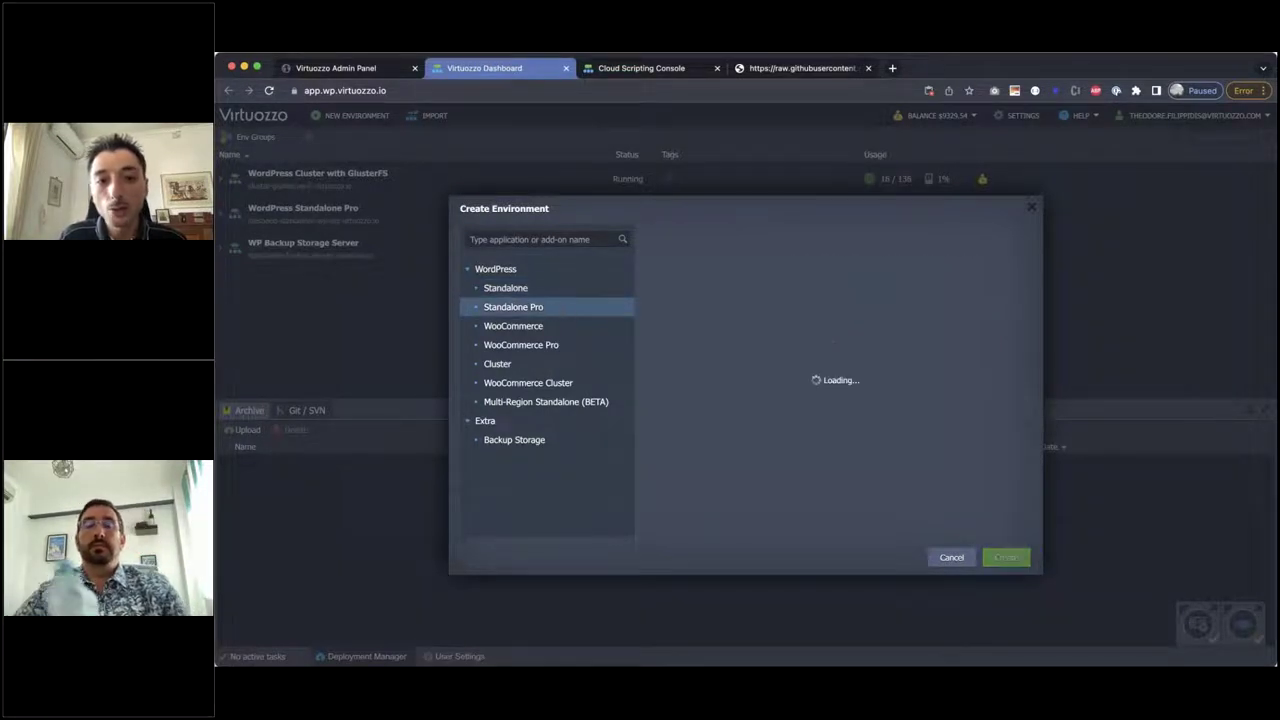
{"action": "mouse_move", "coordinate": [693, 424]}
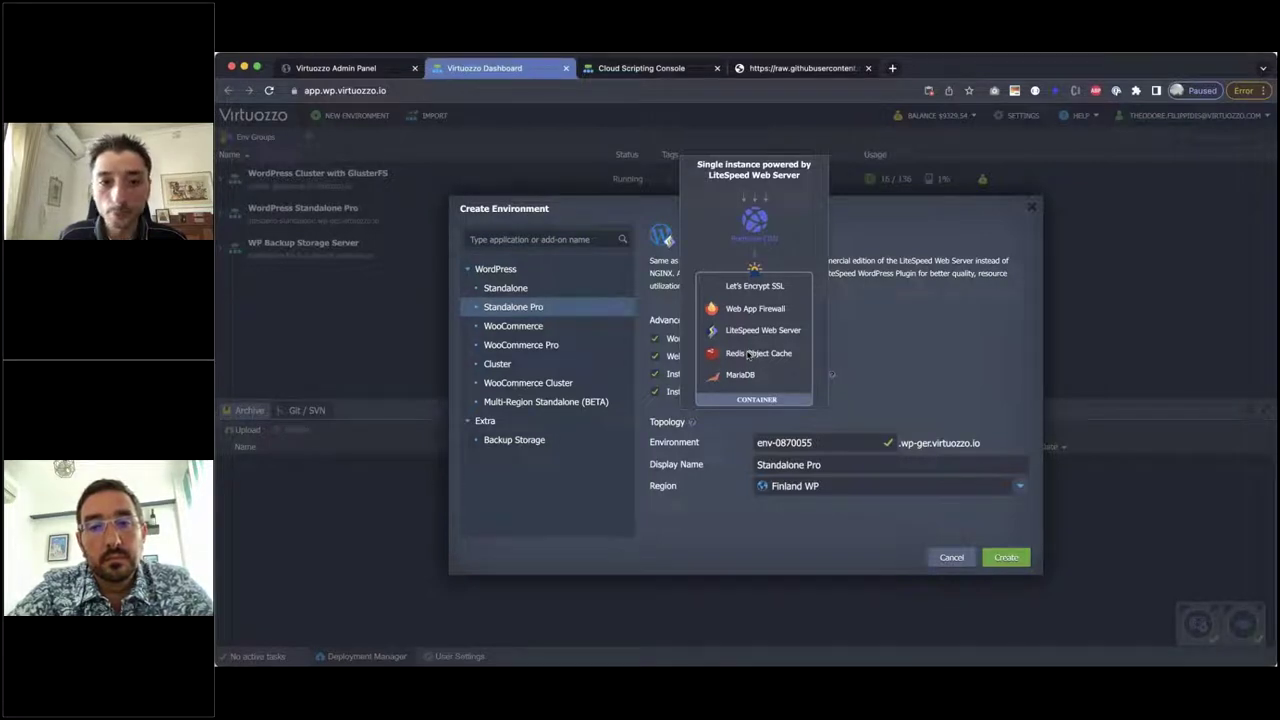
{"action": "left_click", "coordinate": [576, 329]}
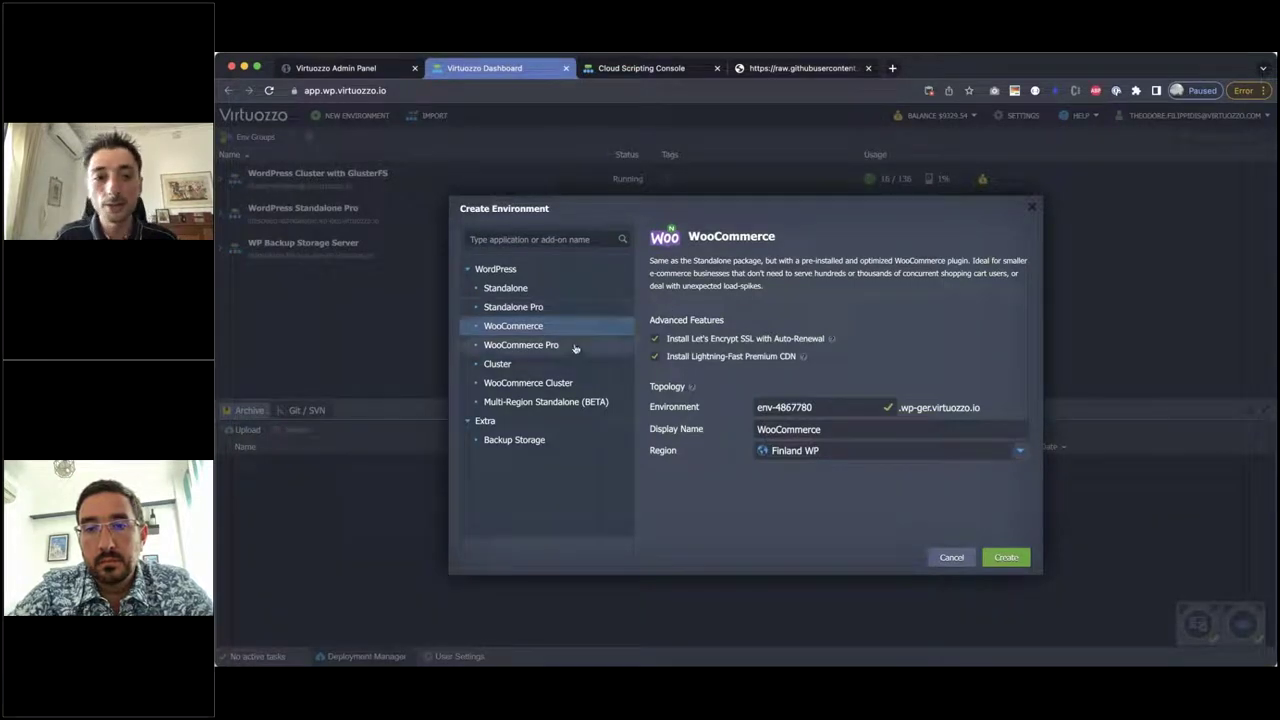
Check the WooCommerce Pro package, then switch to Cluster and view its topology details
{"action": "left_click", "coordinate": [576, 346]}
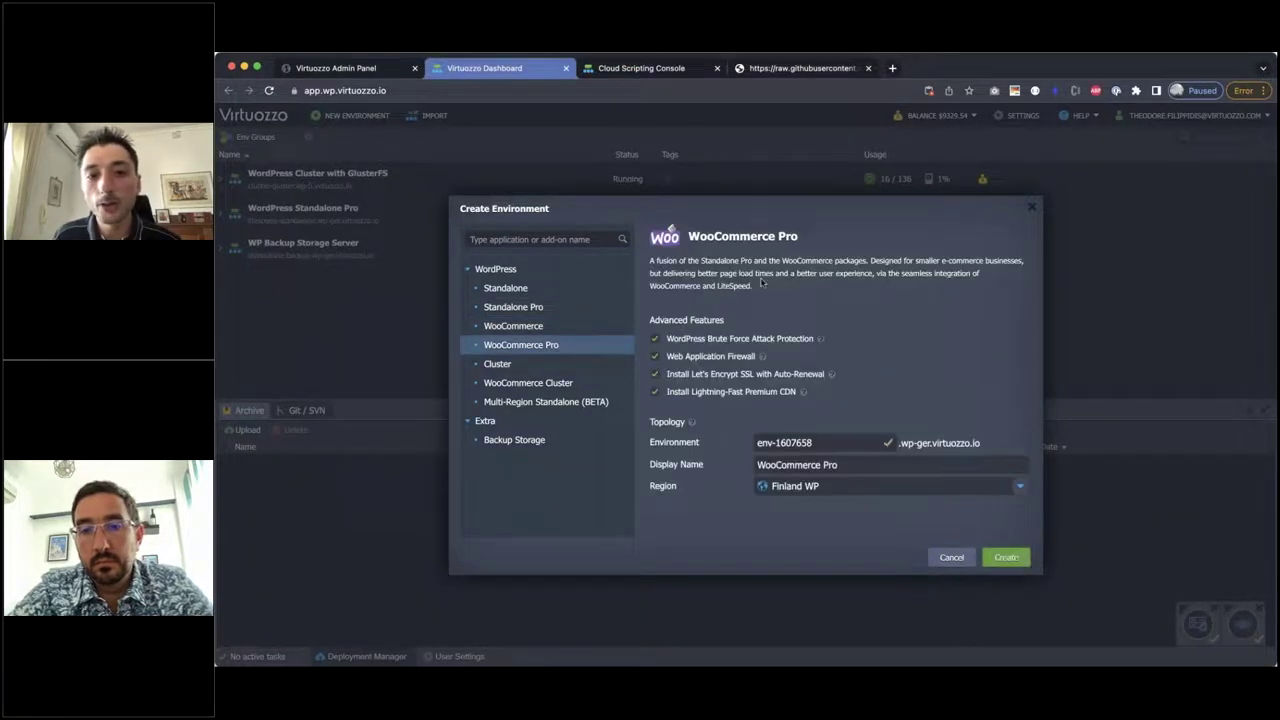
{"action": "left_click", "coordinate": [570, 368]}
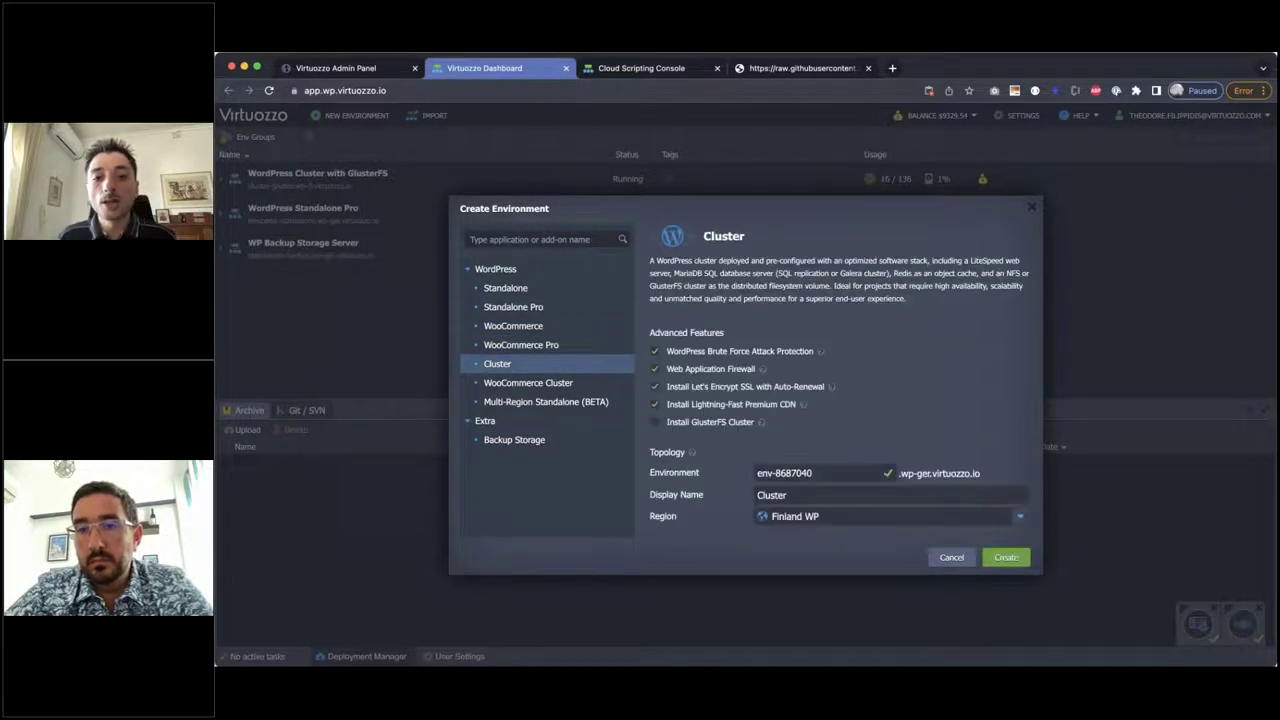
{"action": "mouse_move", "coordinate": [691, 458]}
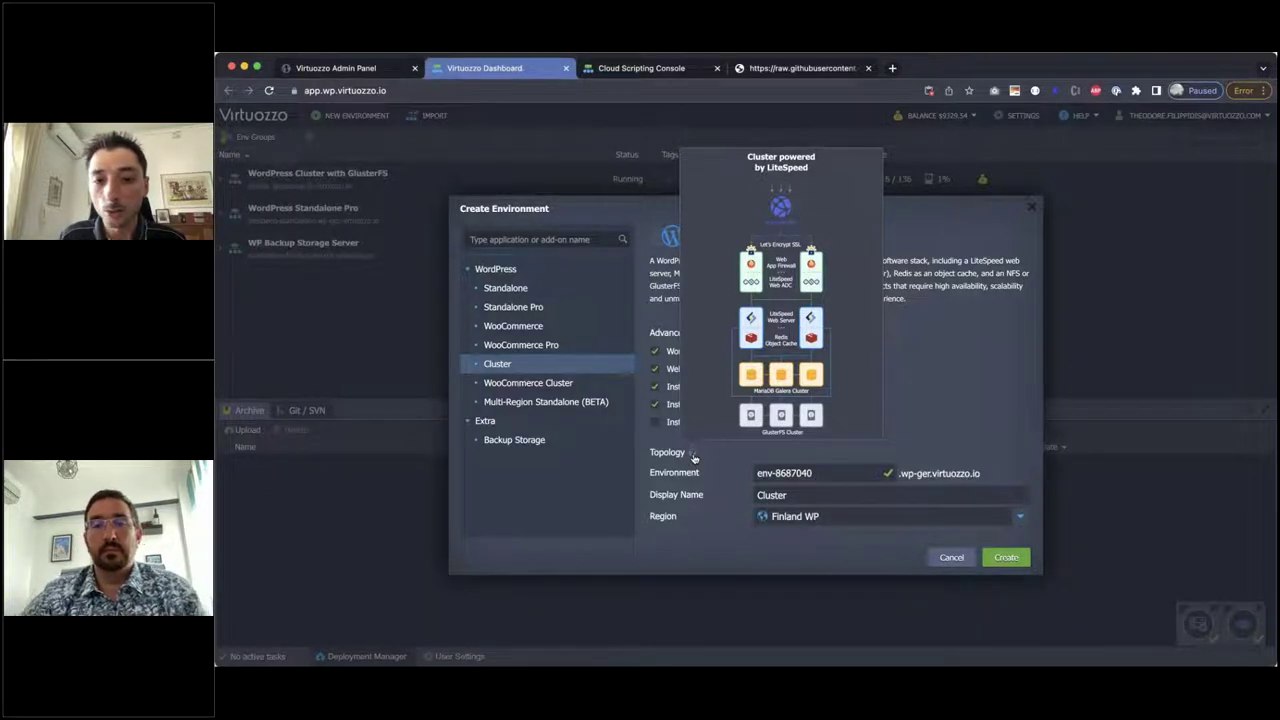
View the WooCommerce Cluster and Multi-Region Standalone (BETA) package topologies
{"action": "left_click", "coordinate": [569, 385]}
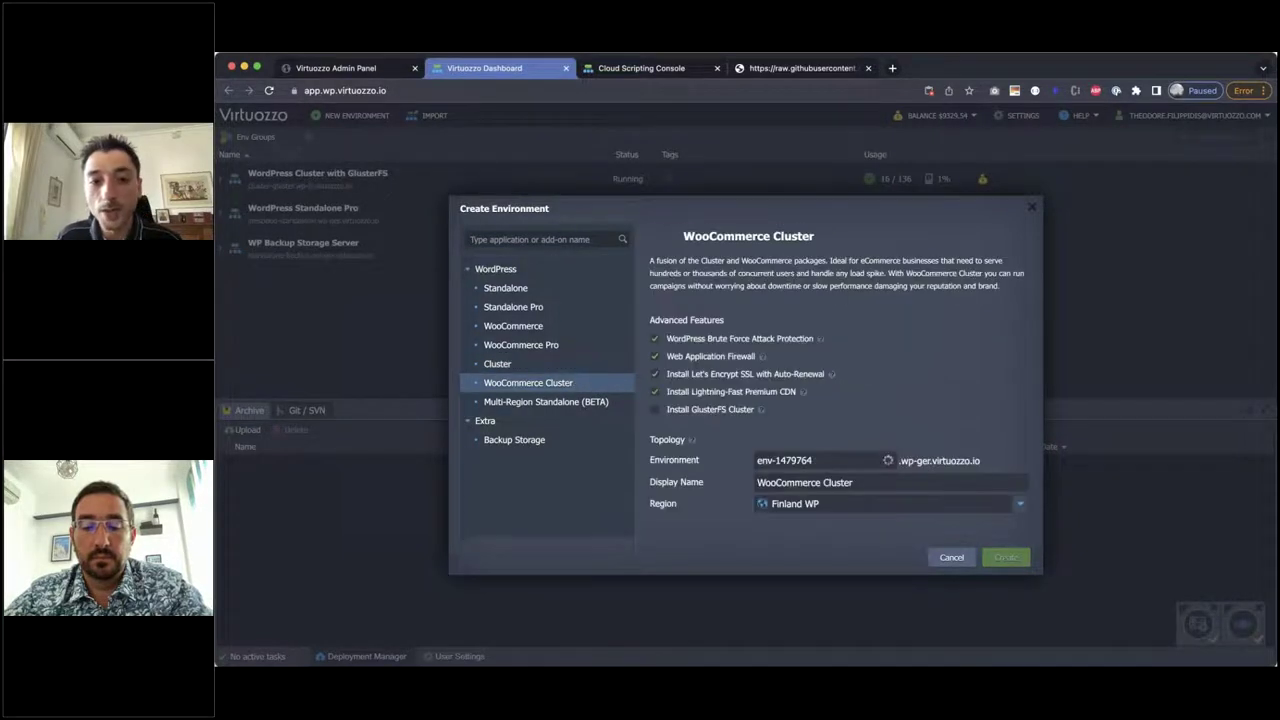
{"action": "mouse_move", "coordinate": [695, 445]}
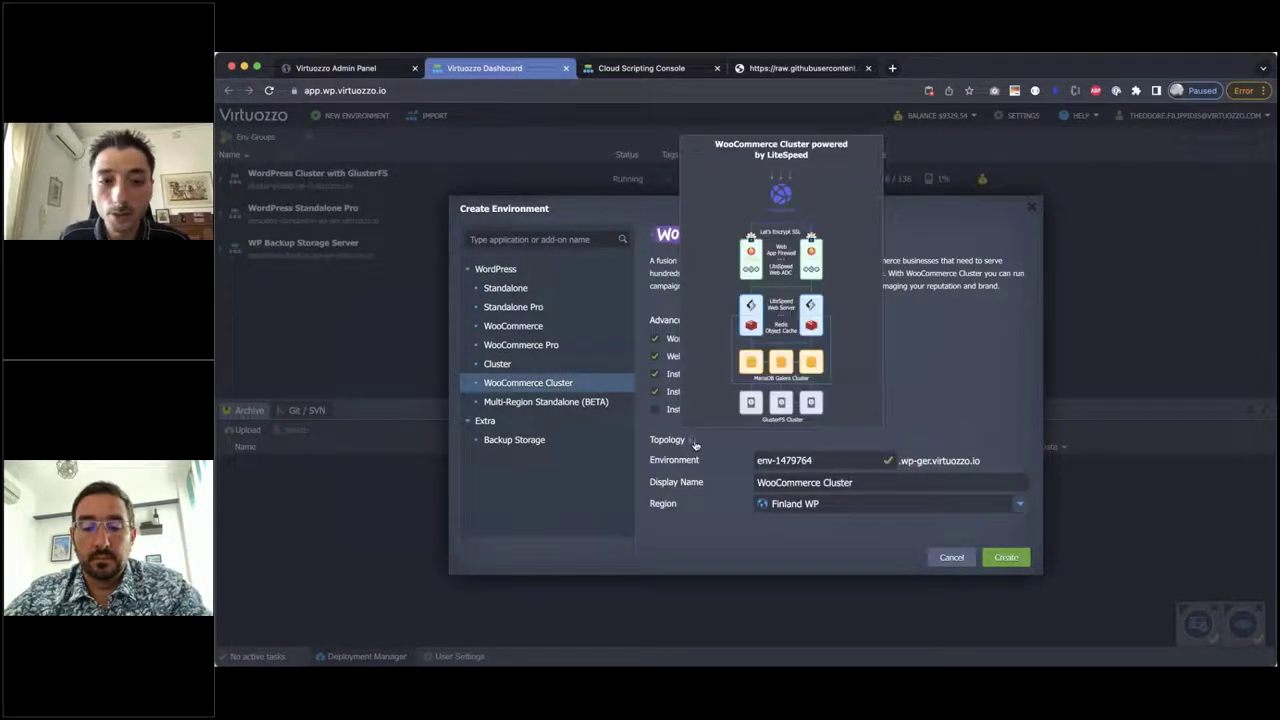
{"action": "left_click", "coordinate": [586, 401]}
{"action": "mouse_move", "coordinate": [695, 428]}
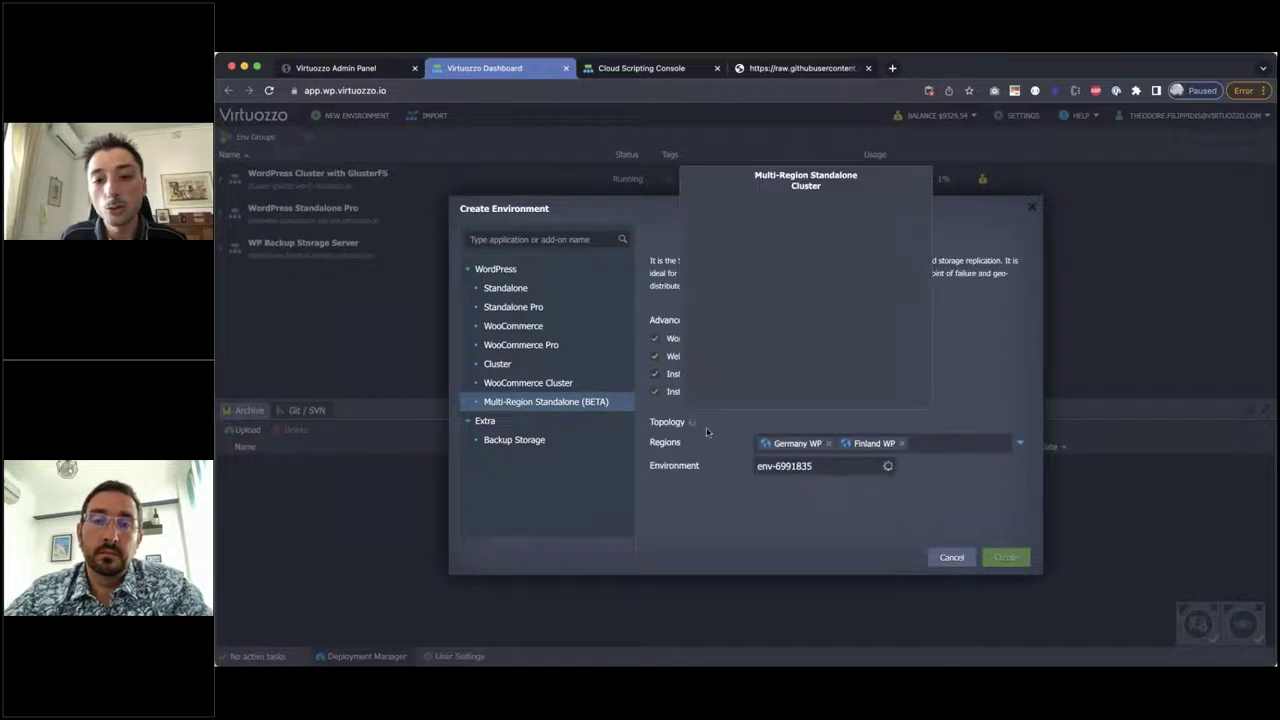
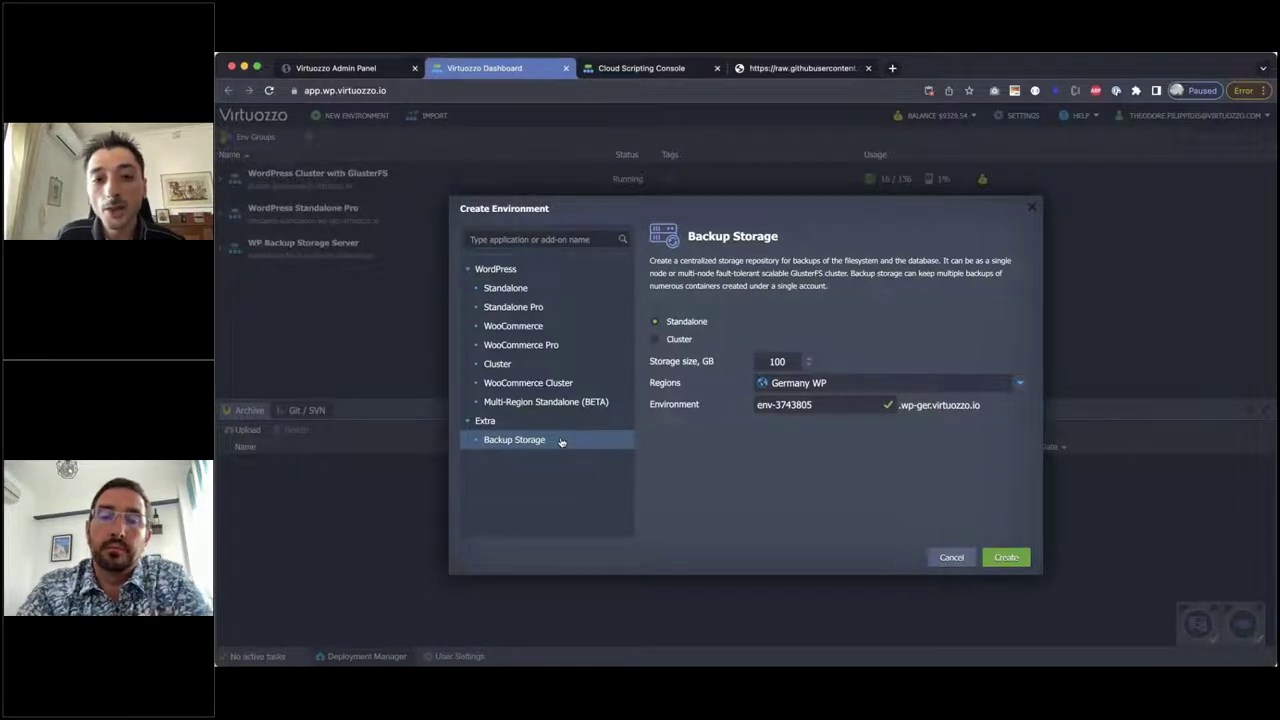
Toggle the storage between Cluster and Standalone and set the region to Finland WP
{"action": "left_click", "coordinate": [679, 341]}
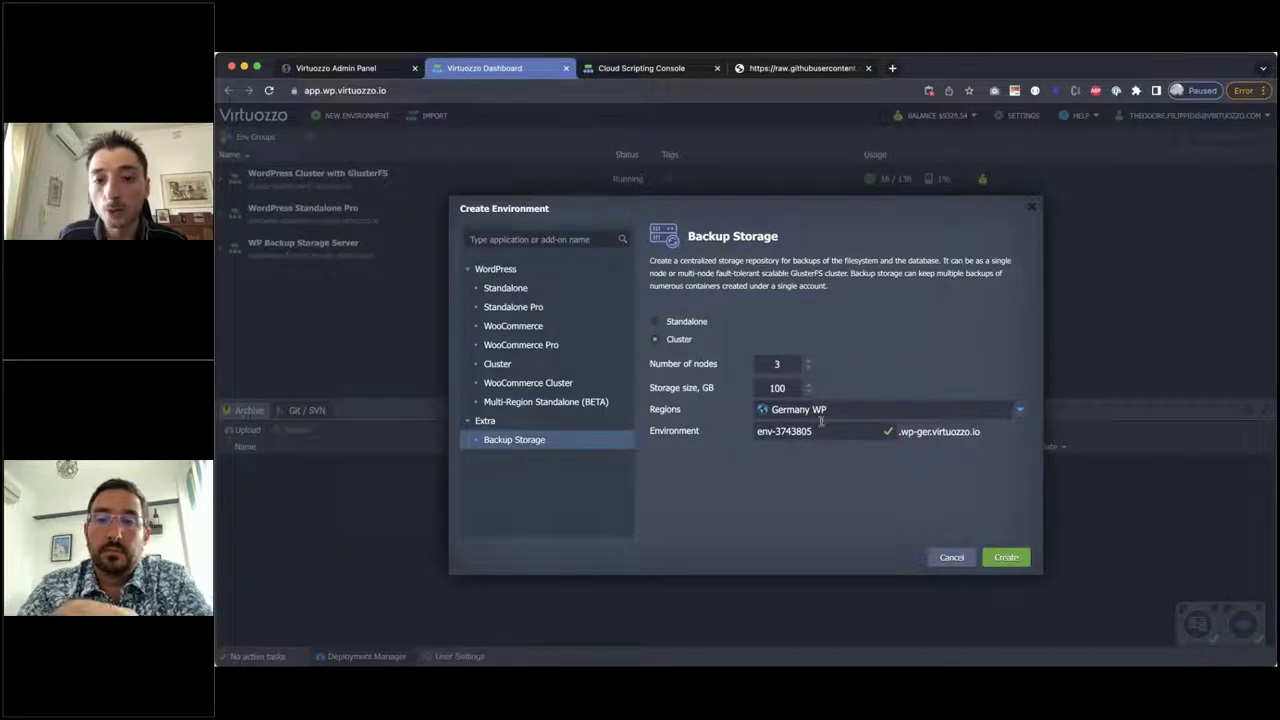
{"action": "left_click", "coordinate": [684, 324]}
{"action": "left_click", "coordinate": [863, 388]}
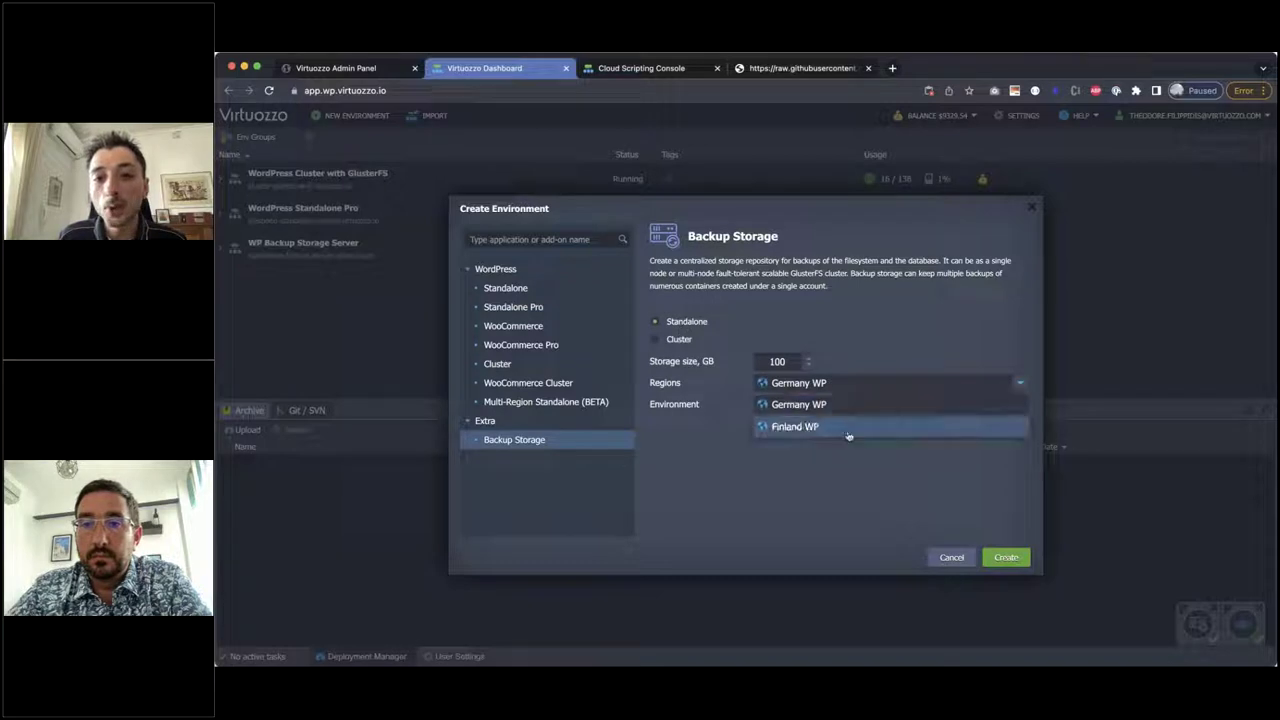
{"action": "left_click", "coordinate": [844, 428]}
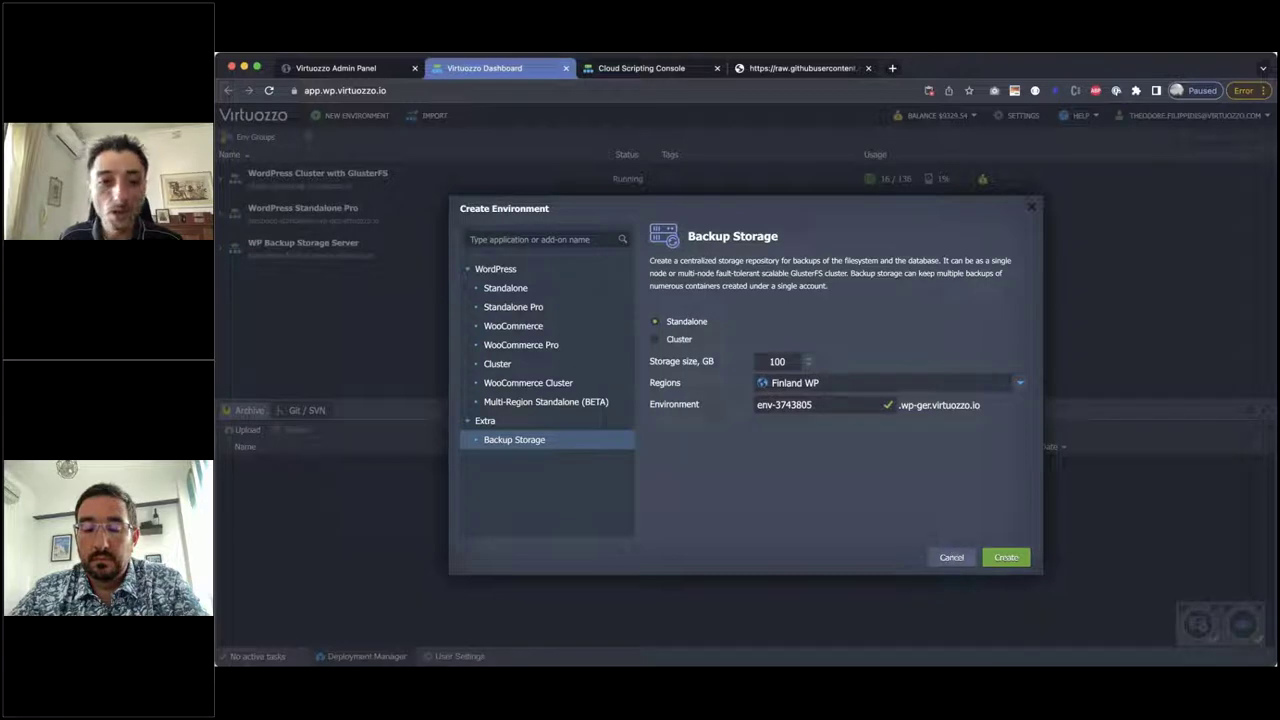
Choose the WordPress Cluster package, keep Finland WP as region, and create the environment
{"action": "left_click", "coordinate": [562, 366]}
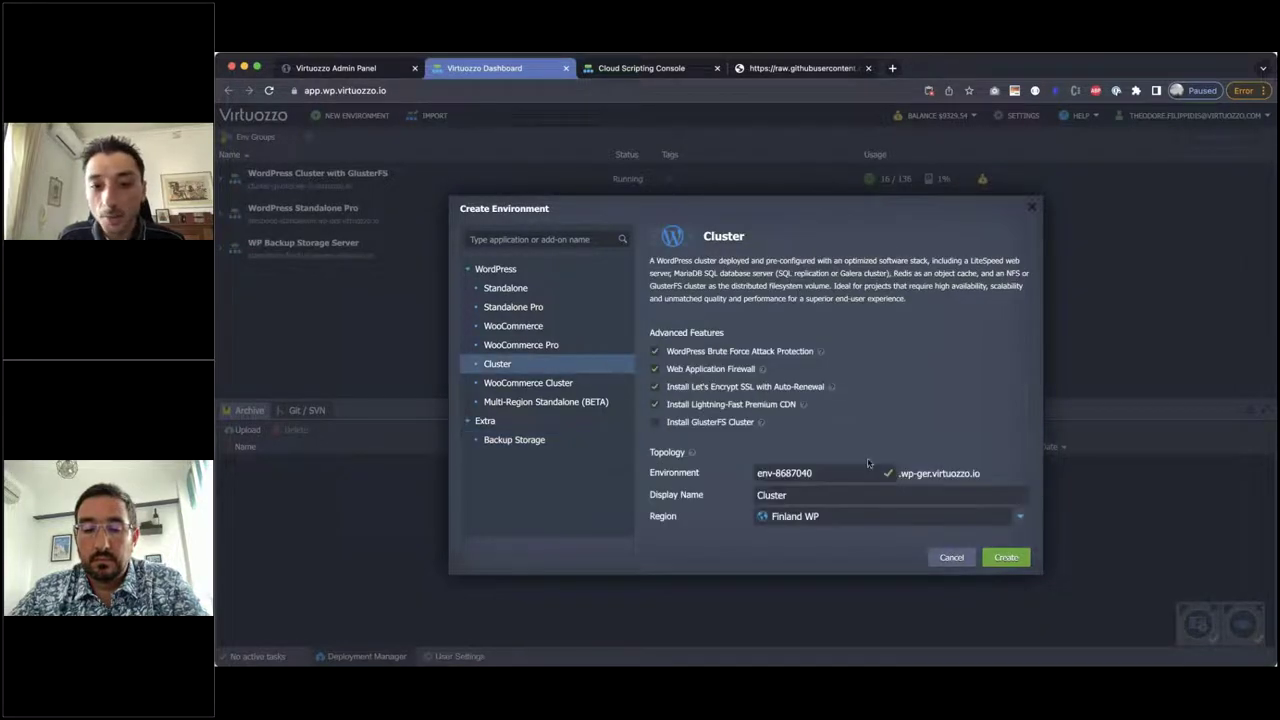
{"action": "left_click", "coordinate": [868, 522]}
{"action": "left_click", "coordinate": [868, 522]}
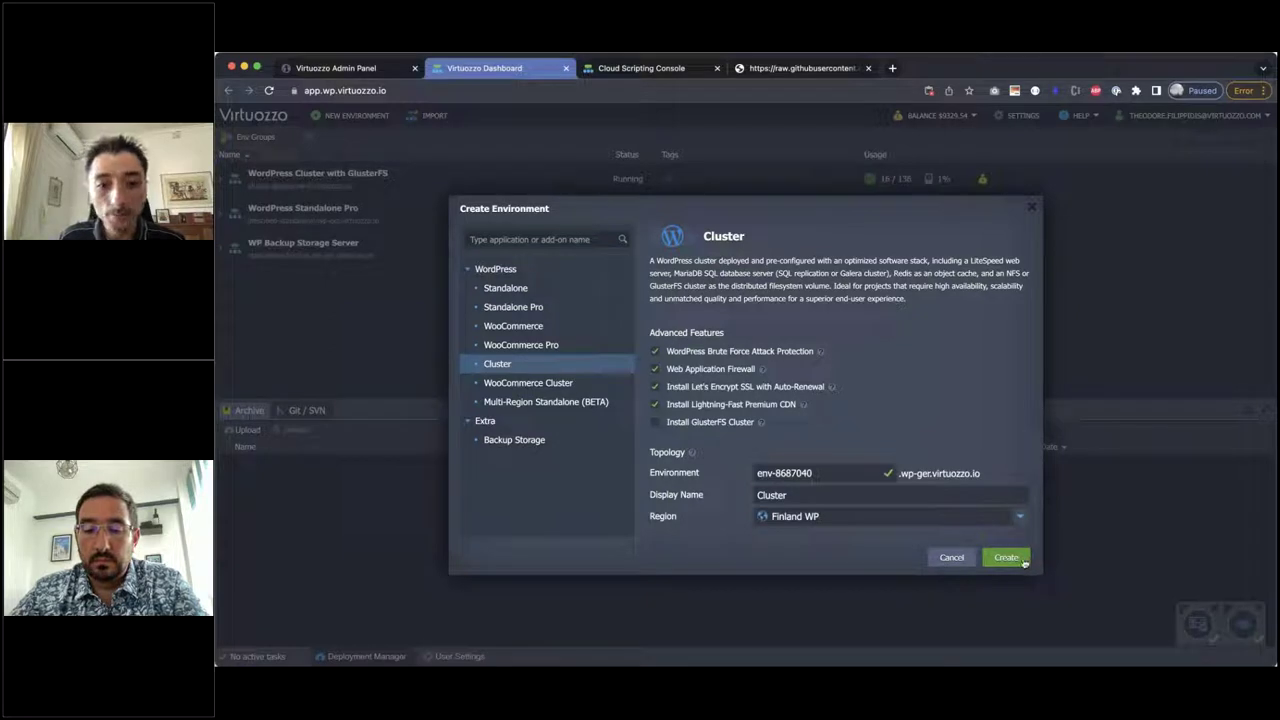
{"action": "left_click", "coordinate": [1022, 562]}
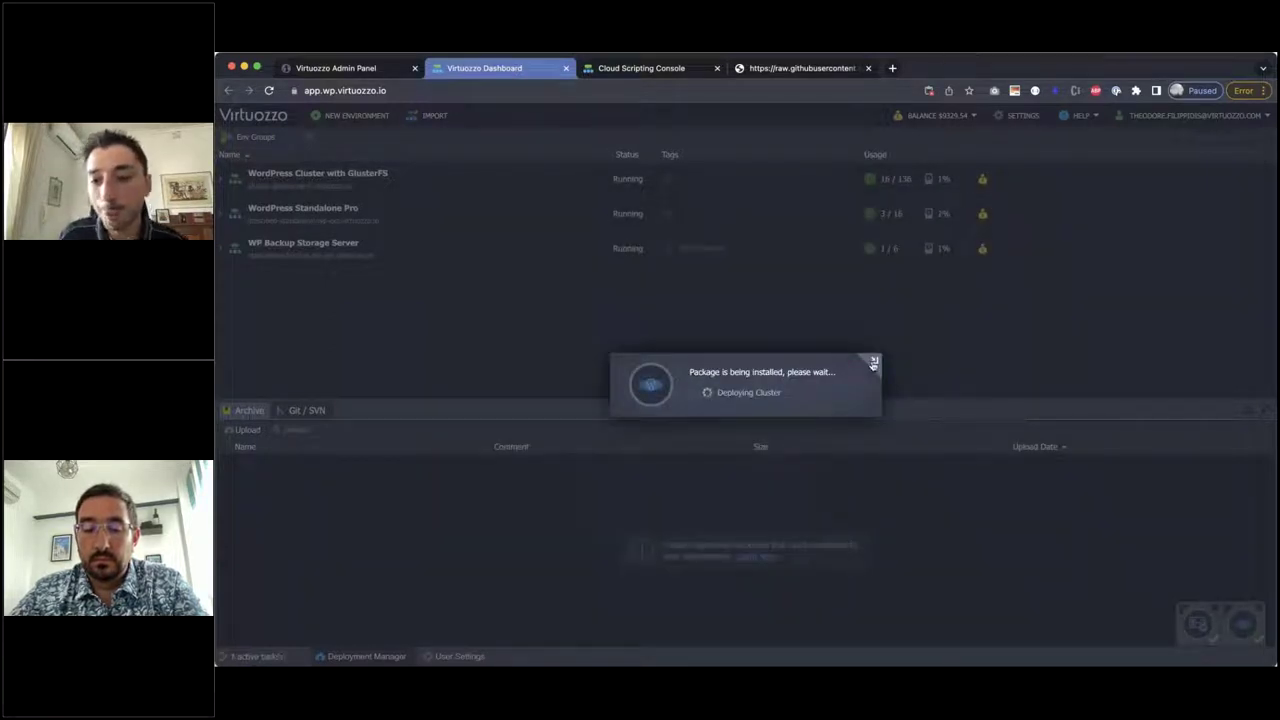
Minimise the installation popup and review the current tasks in the tasks panel
{"action": "left_click", "coordinate": [873, 364]}
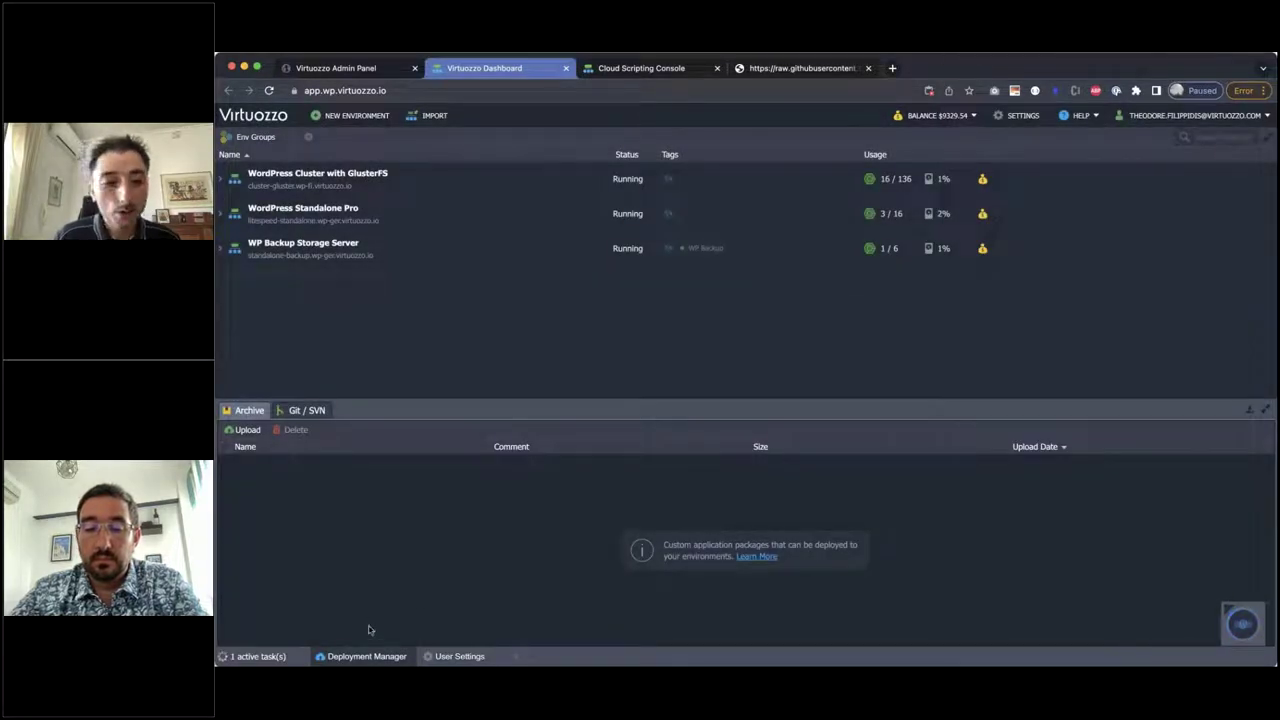
{"action": "left_click", "coordinate": [262, 656]}
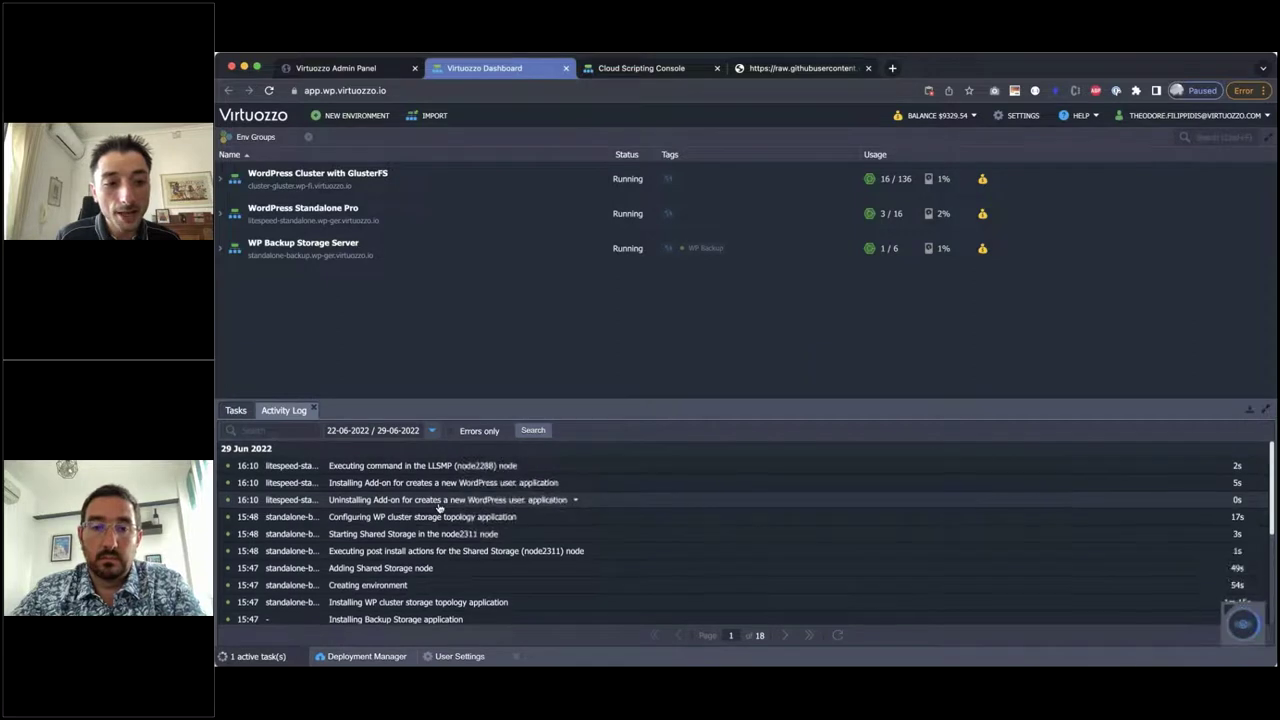
{"action": "left_click", "coordinate": [236, 411]}
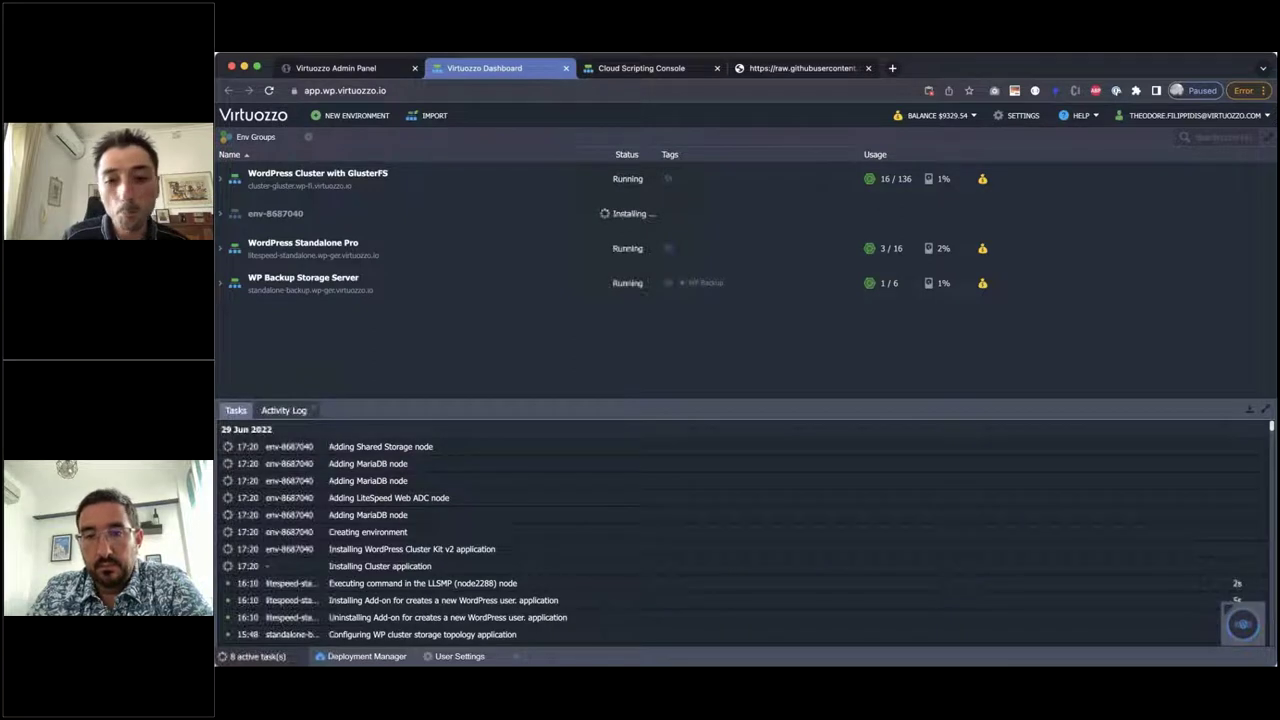
{"action": "left_click", "coordinate": [1250, 409]}
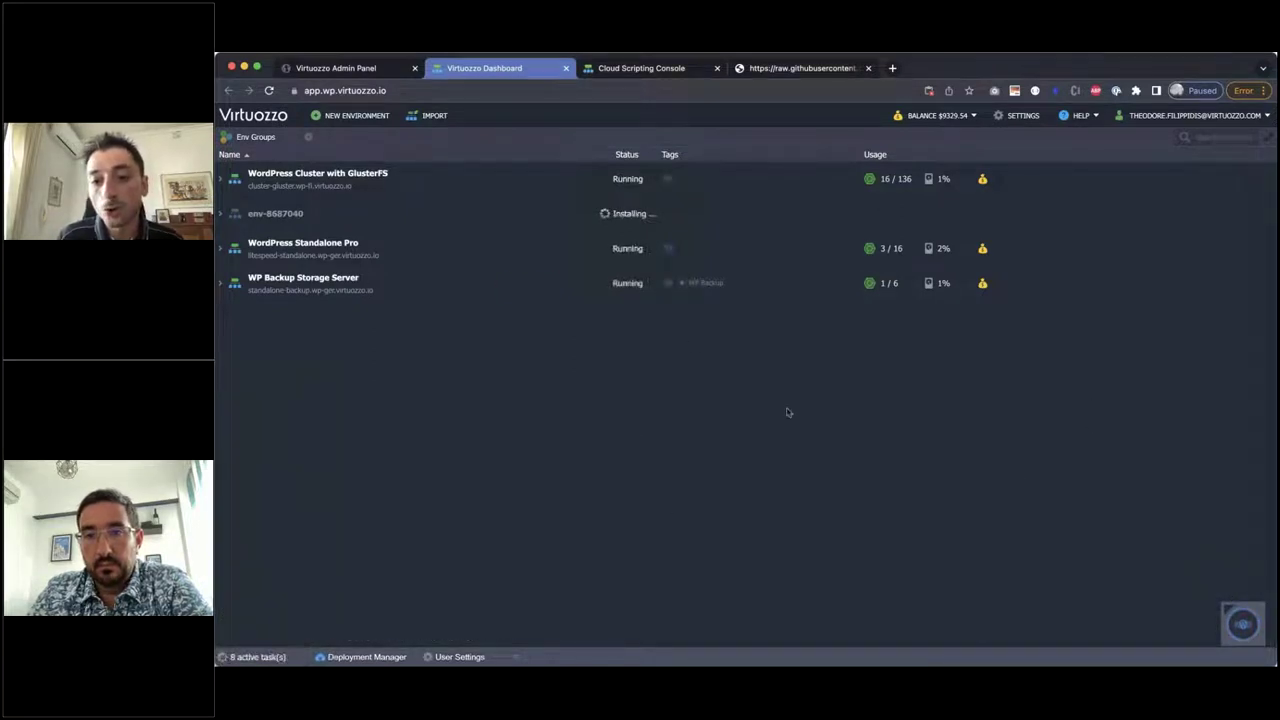
Check the installation progress, close it, and return to the Deployment Manager
{"action": "left_click", "coordinate": [1242, 620]}
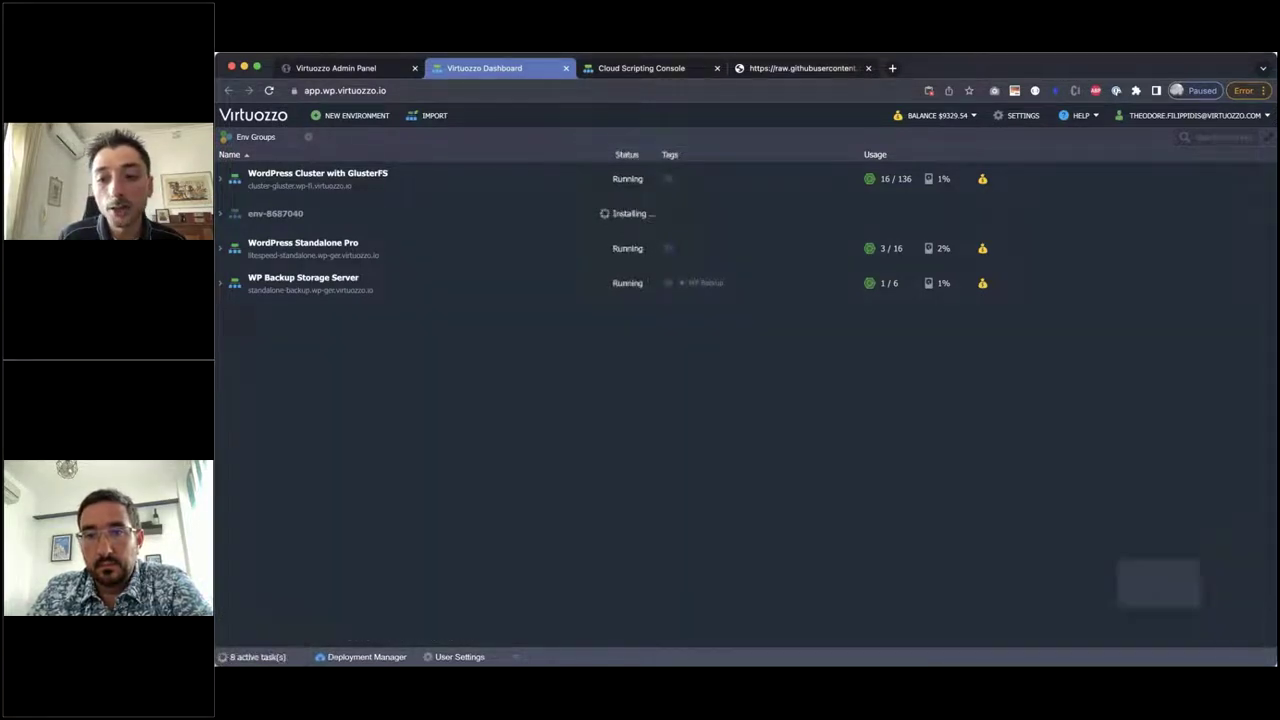
{"action": "left_click", "coordinate": [874, 374]}
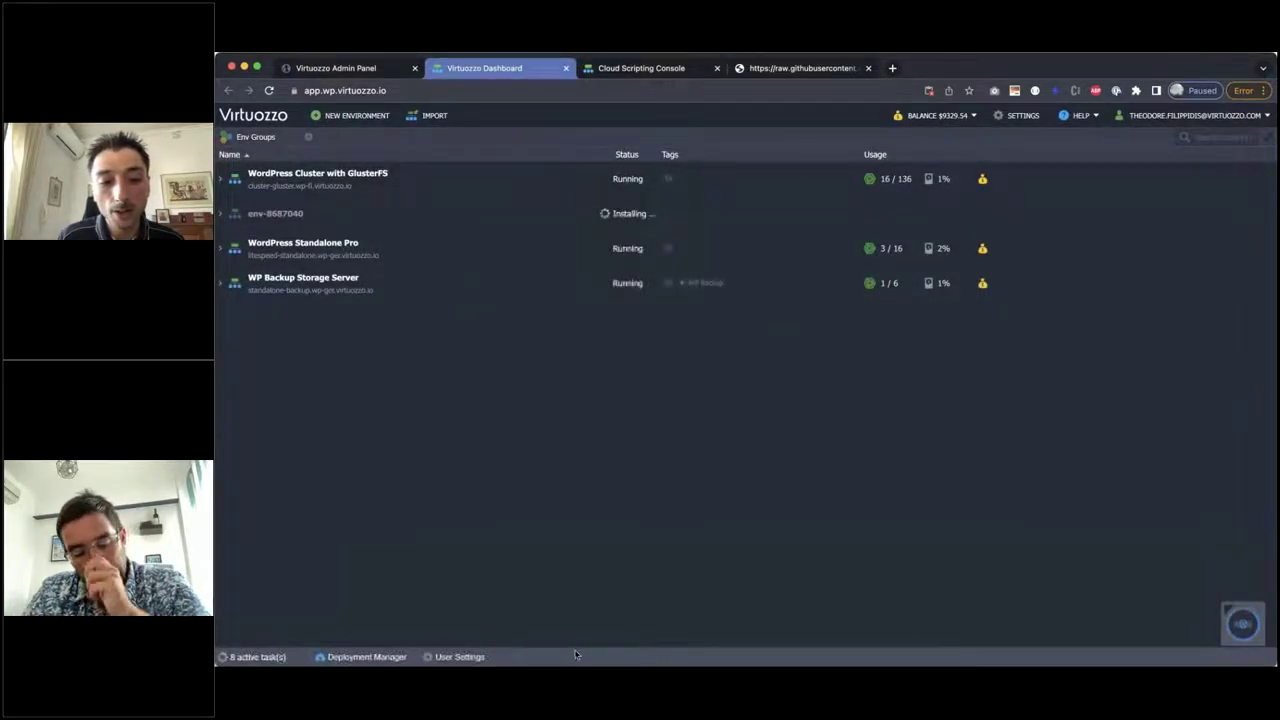
{"action": "left_click", "coordinate": [367, 657]}
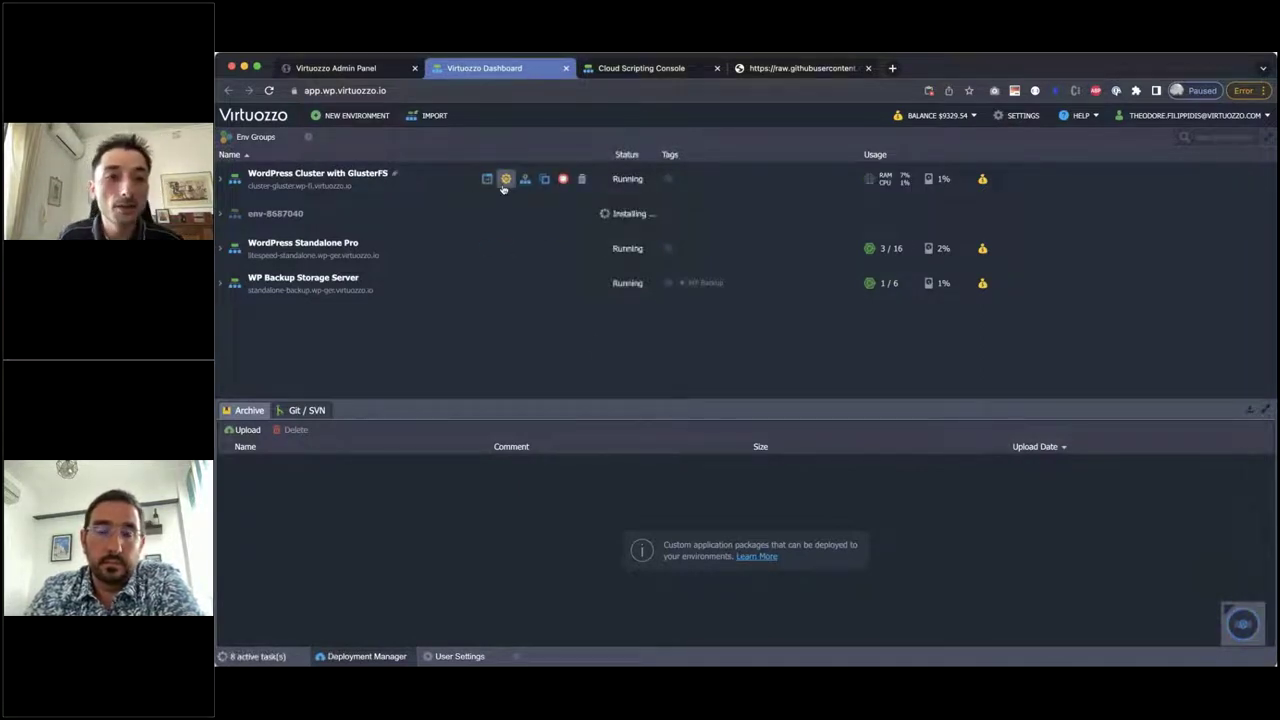
{"action": "left_click", "coordinate": [505, 181]}
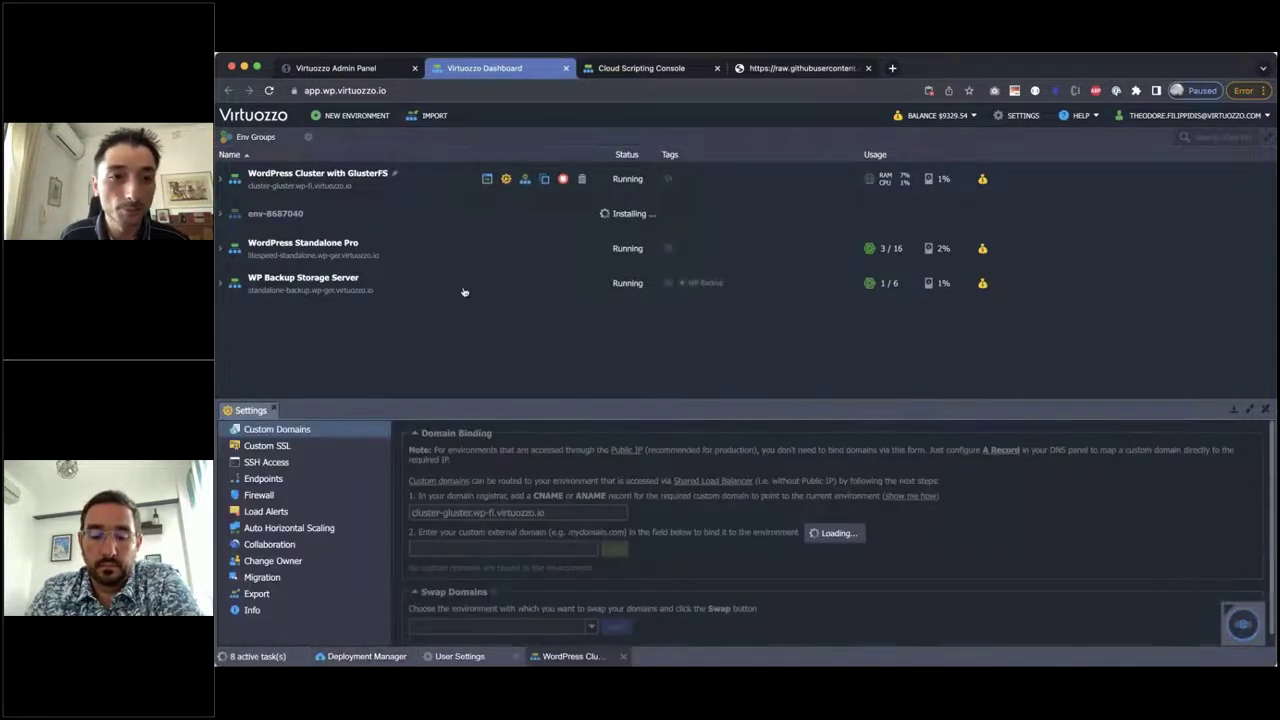
{"action": "left_click_drag", "start_coordinate": [486, 413], "coordinate": [503, 236]}
{"action": "left_click", "coordinate": [548, 376]}
{"action": "type", "text": "ww"}
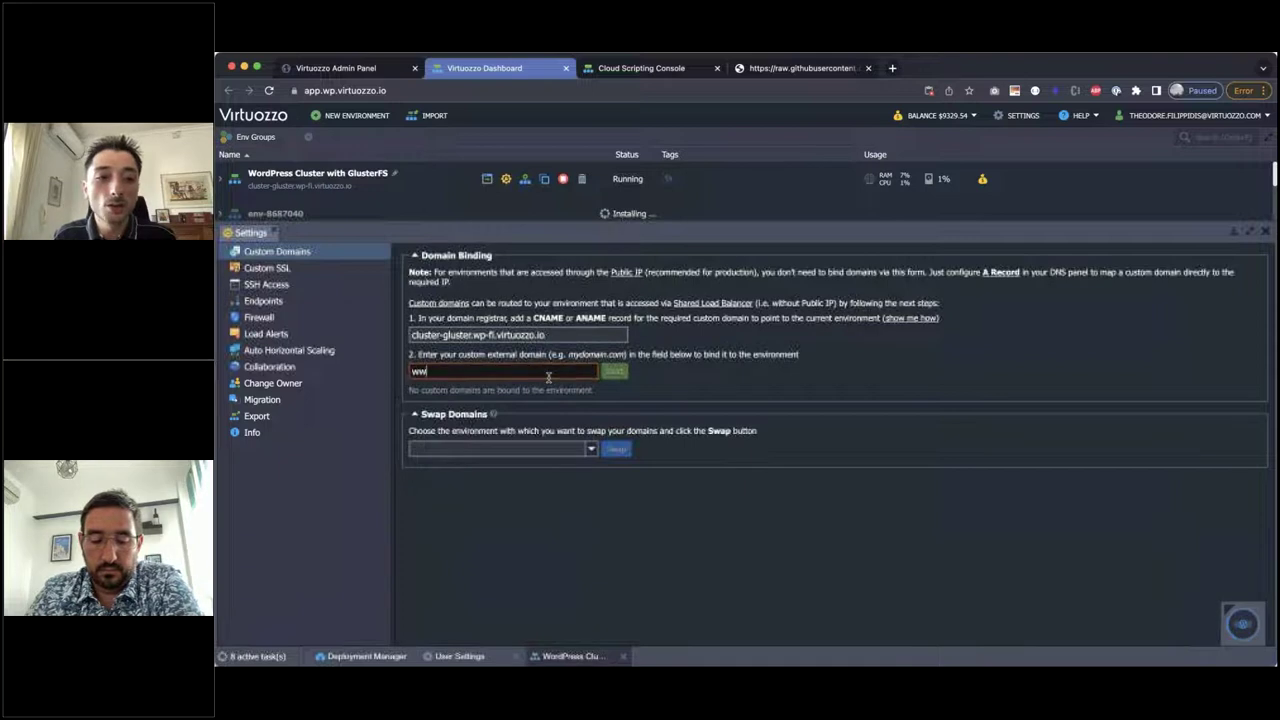
{"action": "type", "text": "w.theirdomai"}
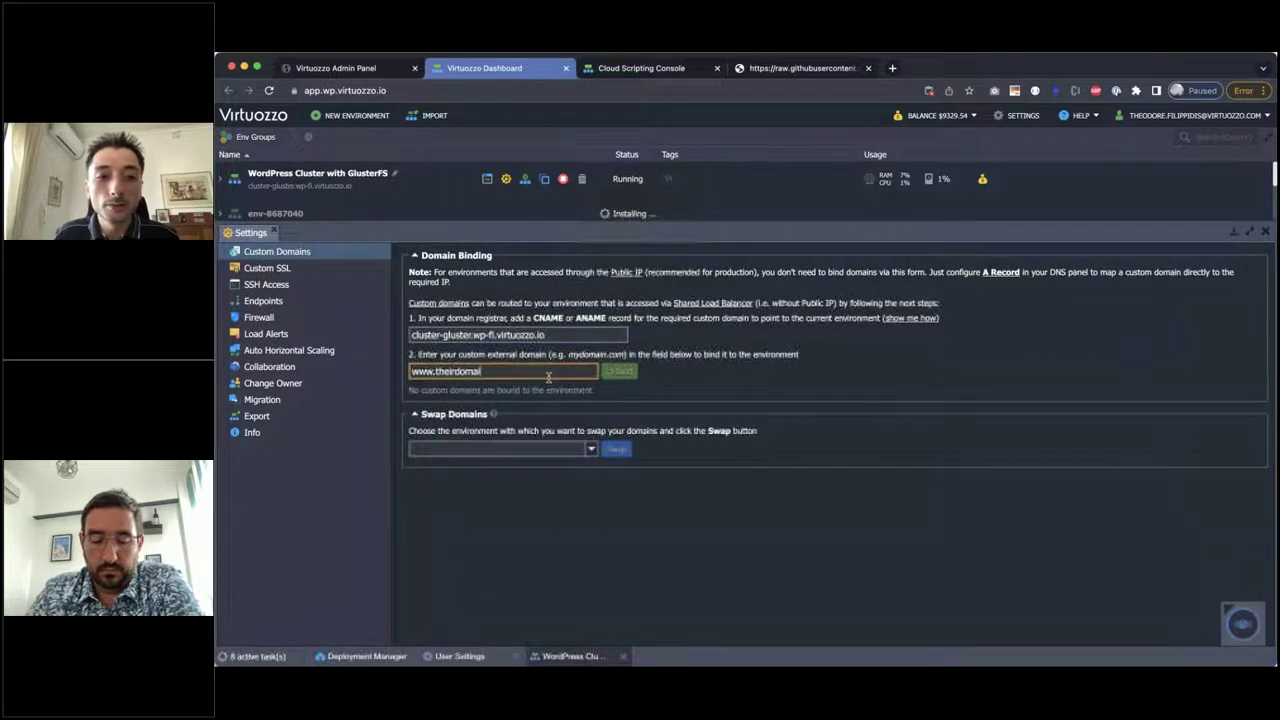
{"action": "type", "text": "n.com"}
{"action": "key", "text": "Return"}
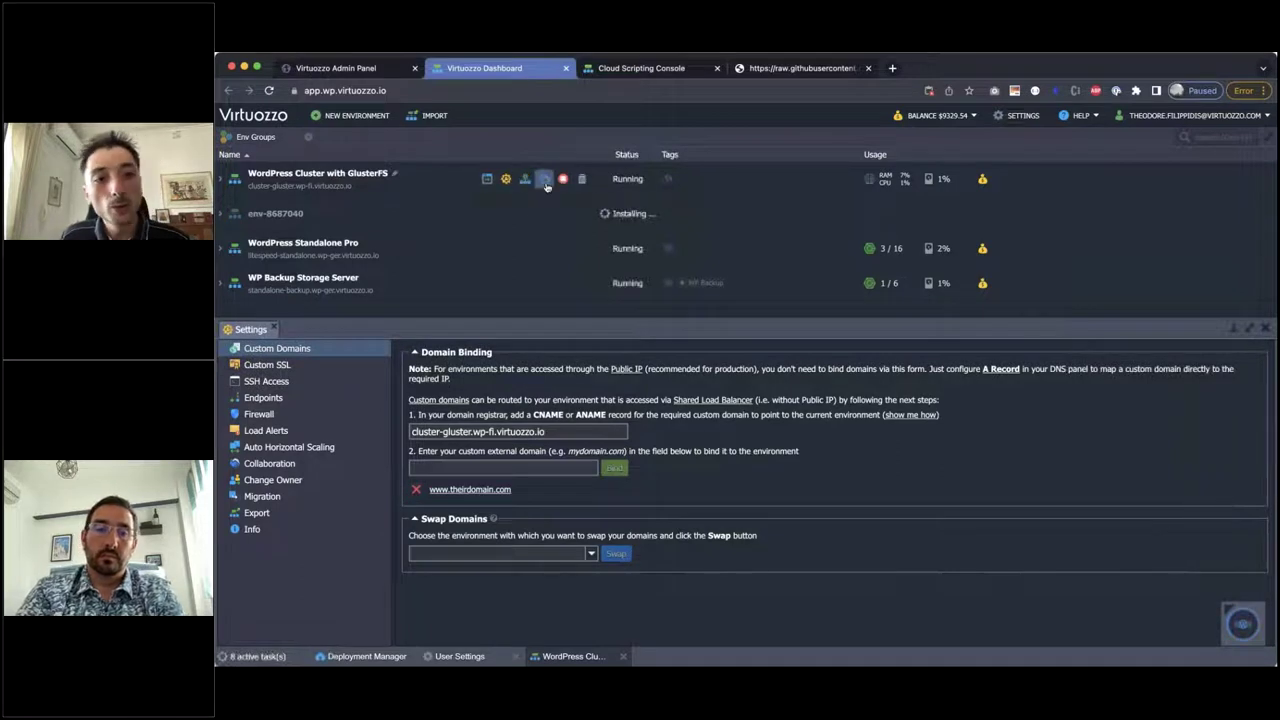
{"action": "left_click", "coordinate": [544, 178]}
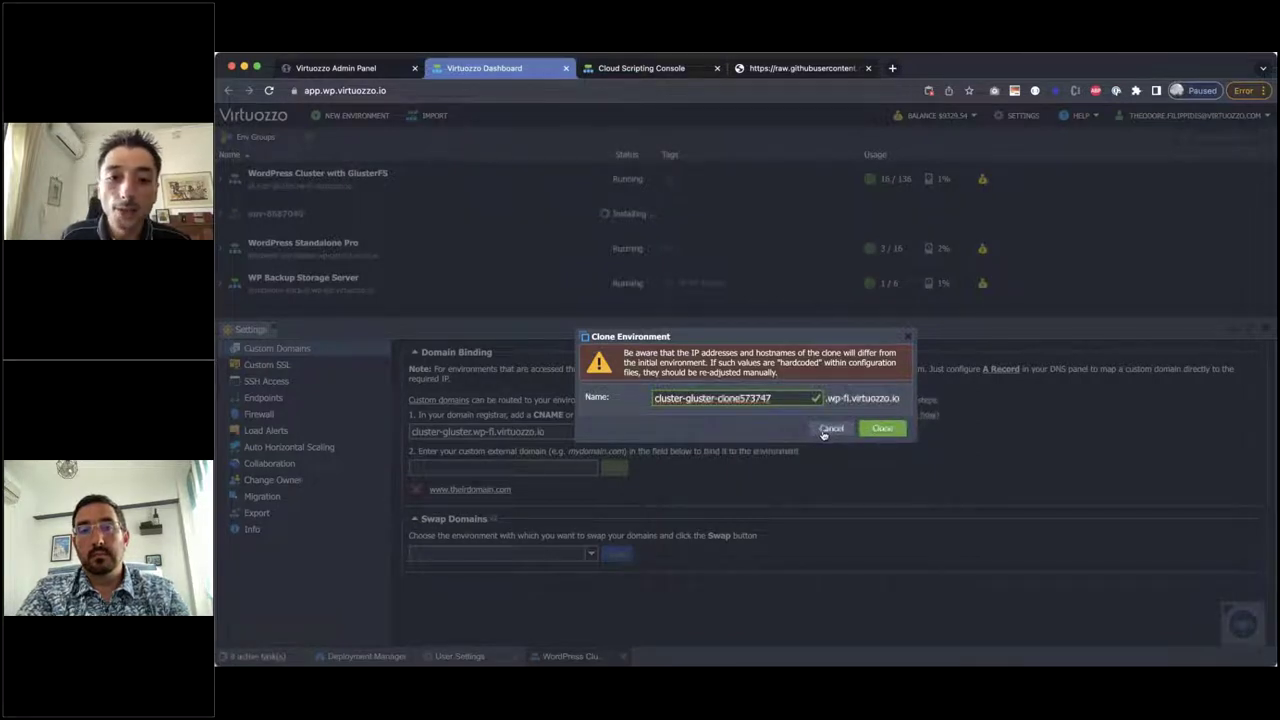
Cancel the Clone Environment dialog without cloning the cluster
{"action": "left_click", "coordinate": [831, 429]}
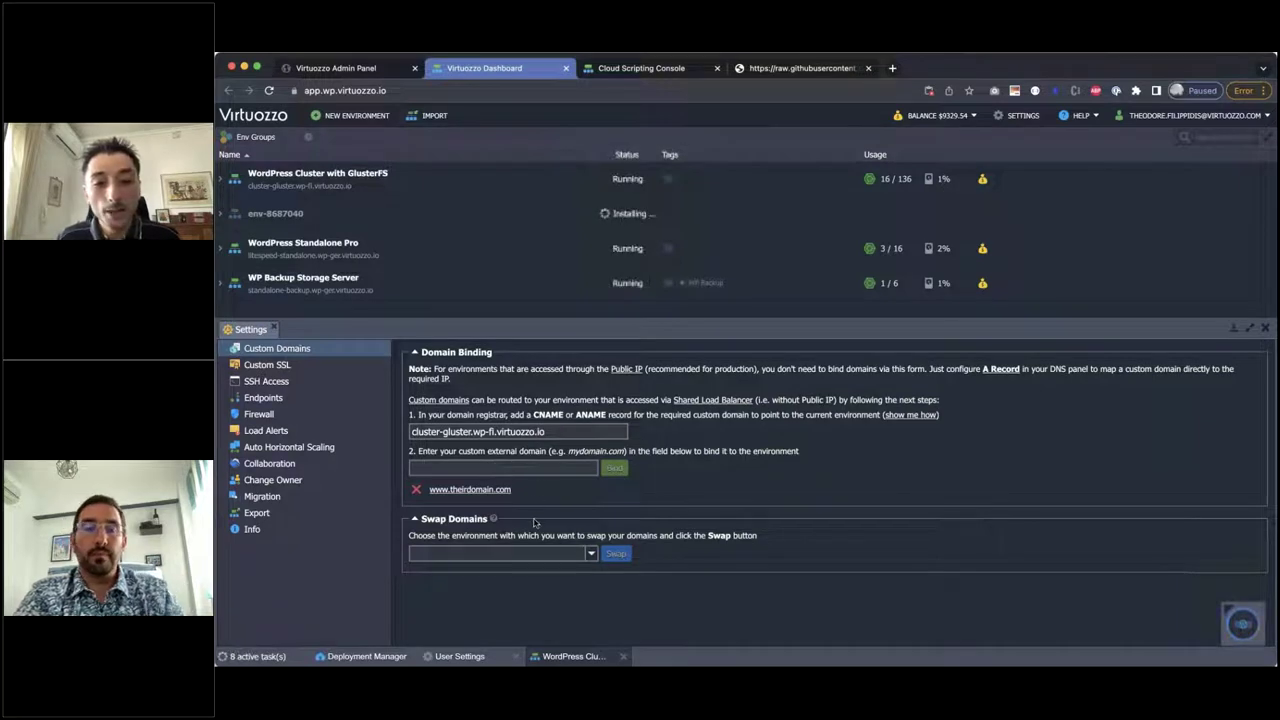
{"action": "left_click", "coordinate": [535, 554]}
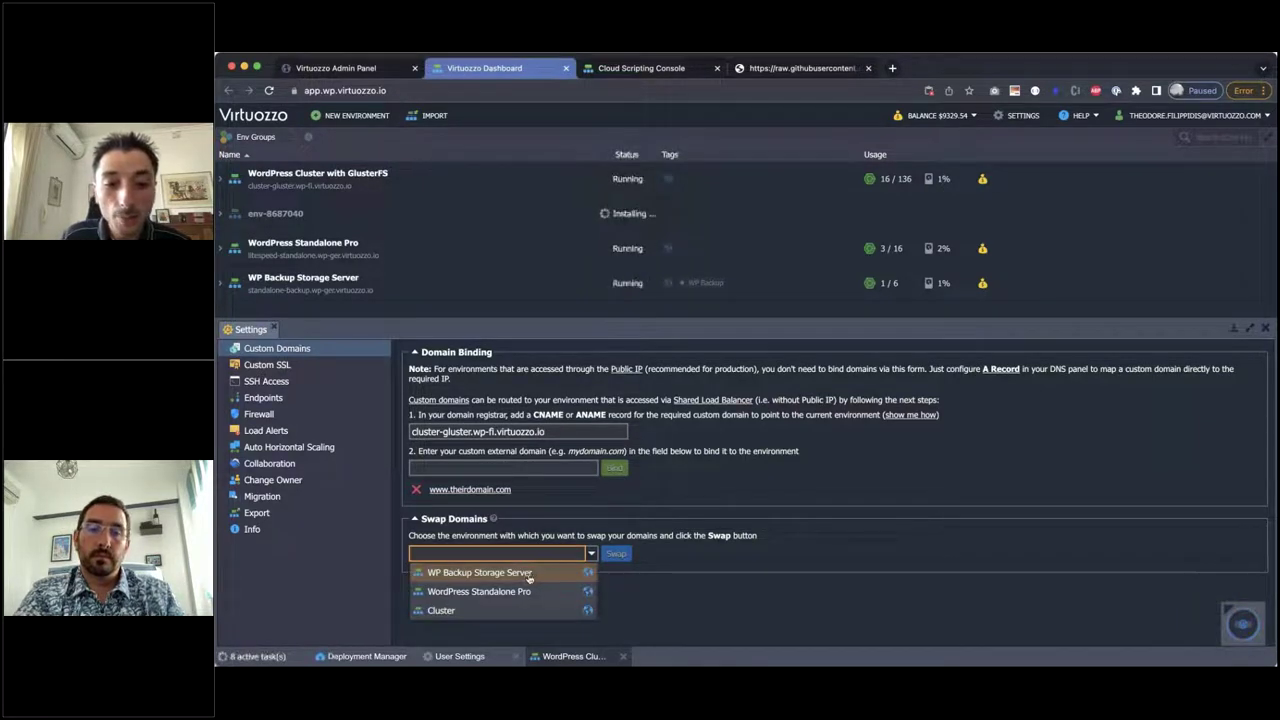
{"action": "left_click", "coordinate": [650, 503]}
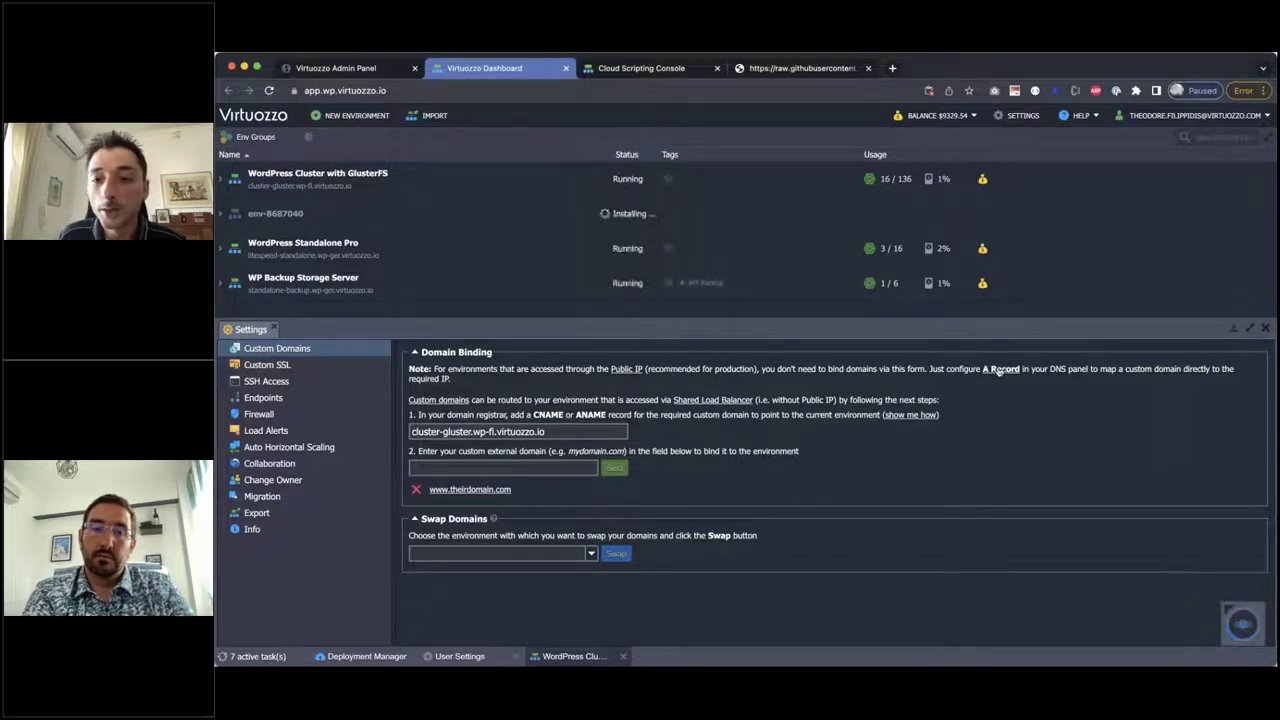
{"action": "left_click", "coordinate": [223, 179]}
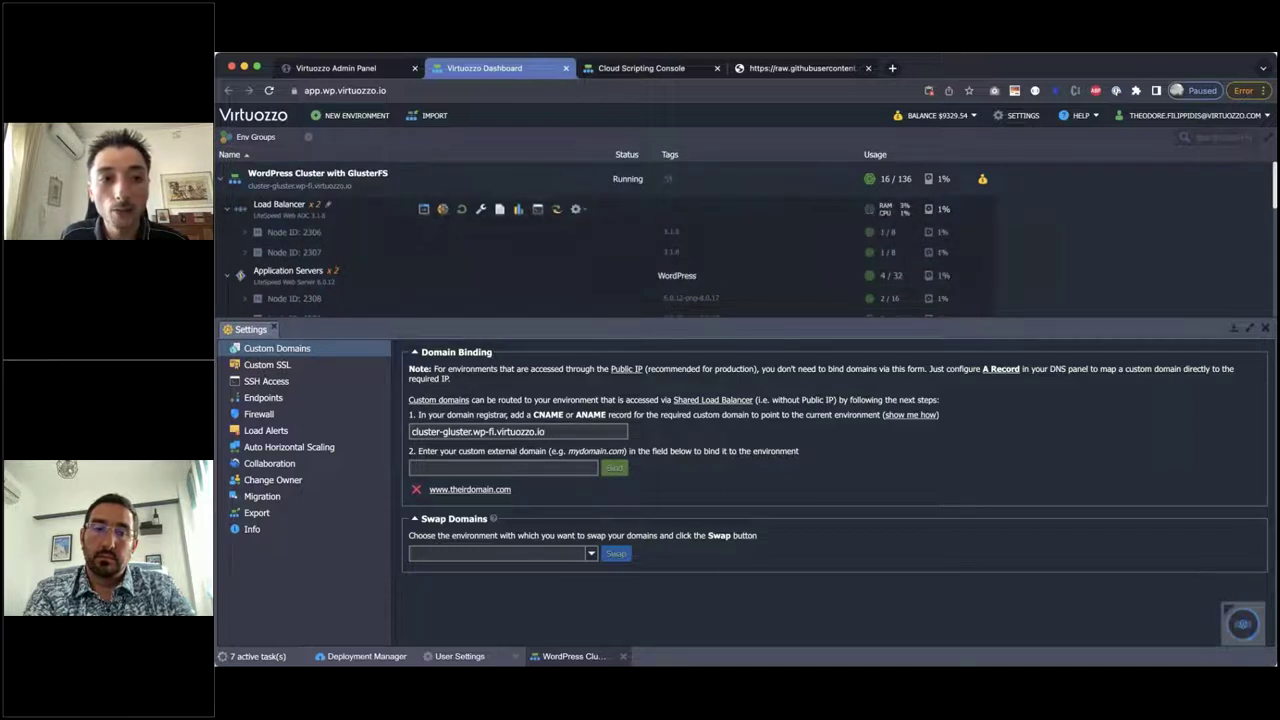
{"action": "left_click", "coordinate": [222, 180]}
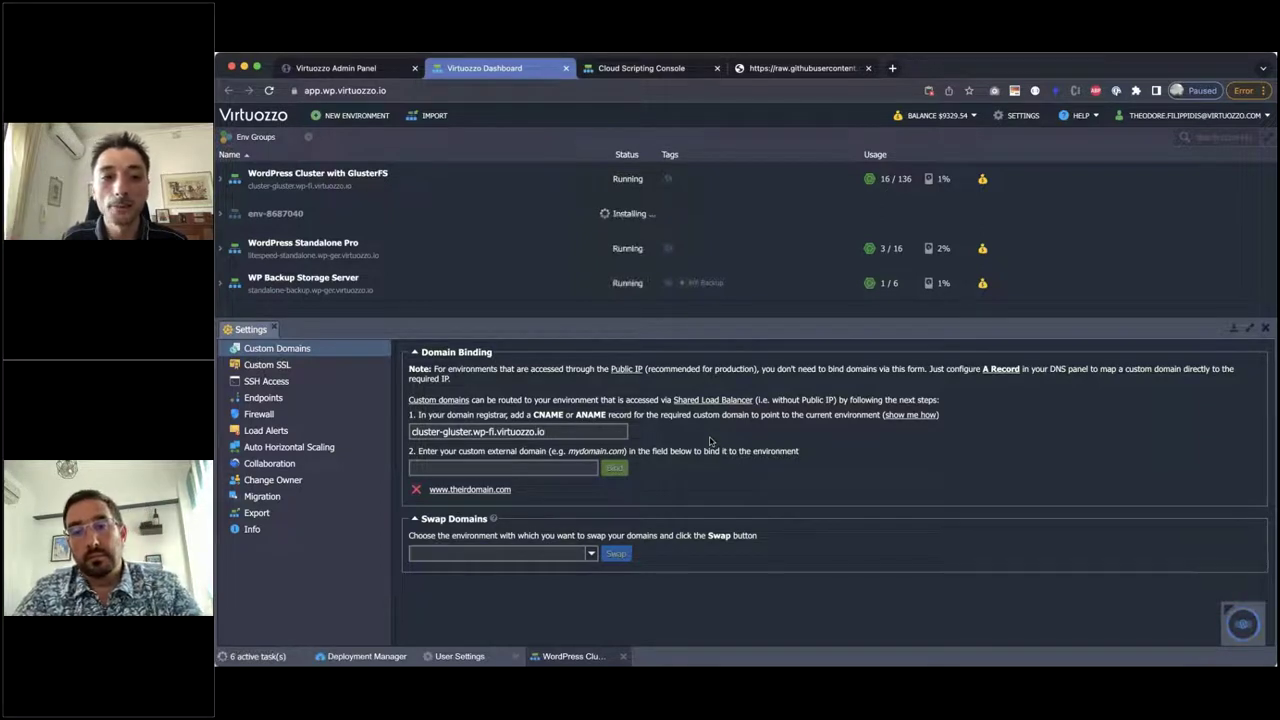
Open Custom SSL's certificate replacement form and expand the WordPress Cluster's node list
{"action": "left_click", "coordinate": [335, 364]}
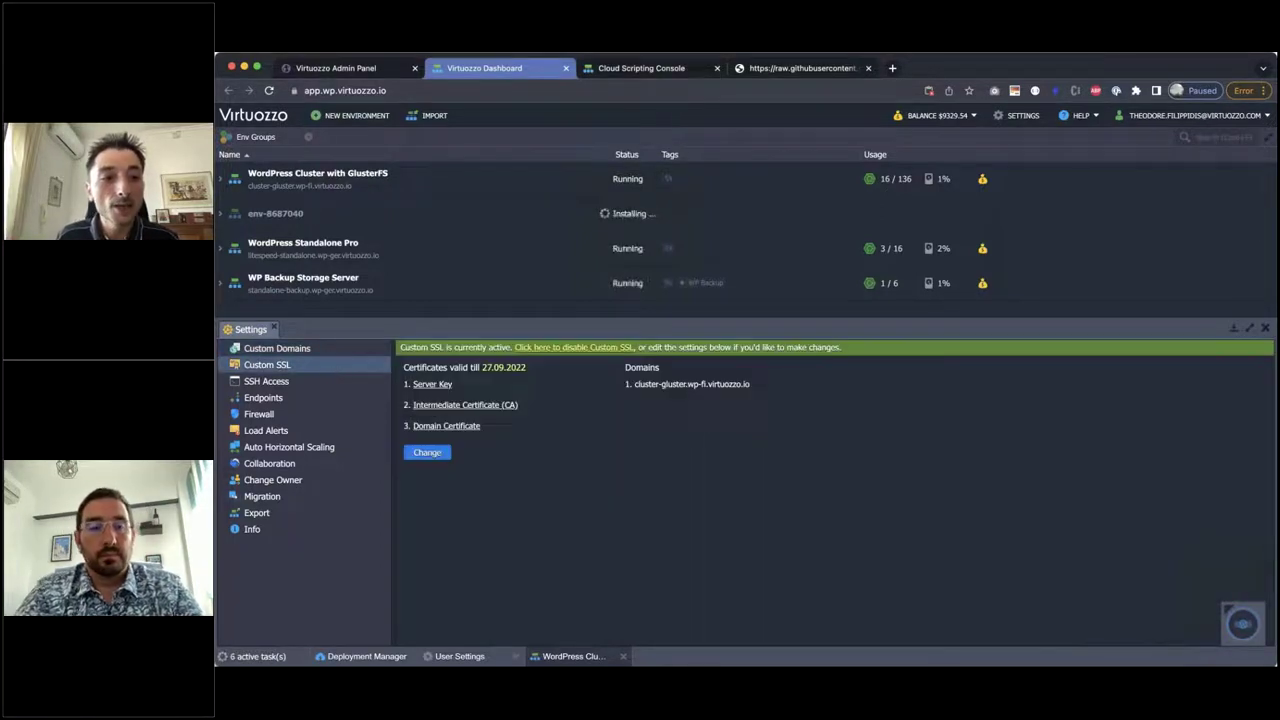
{"action": "left_click", "coordinate": [427, 453]}
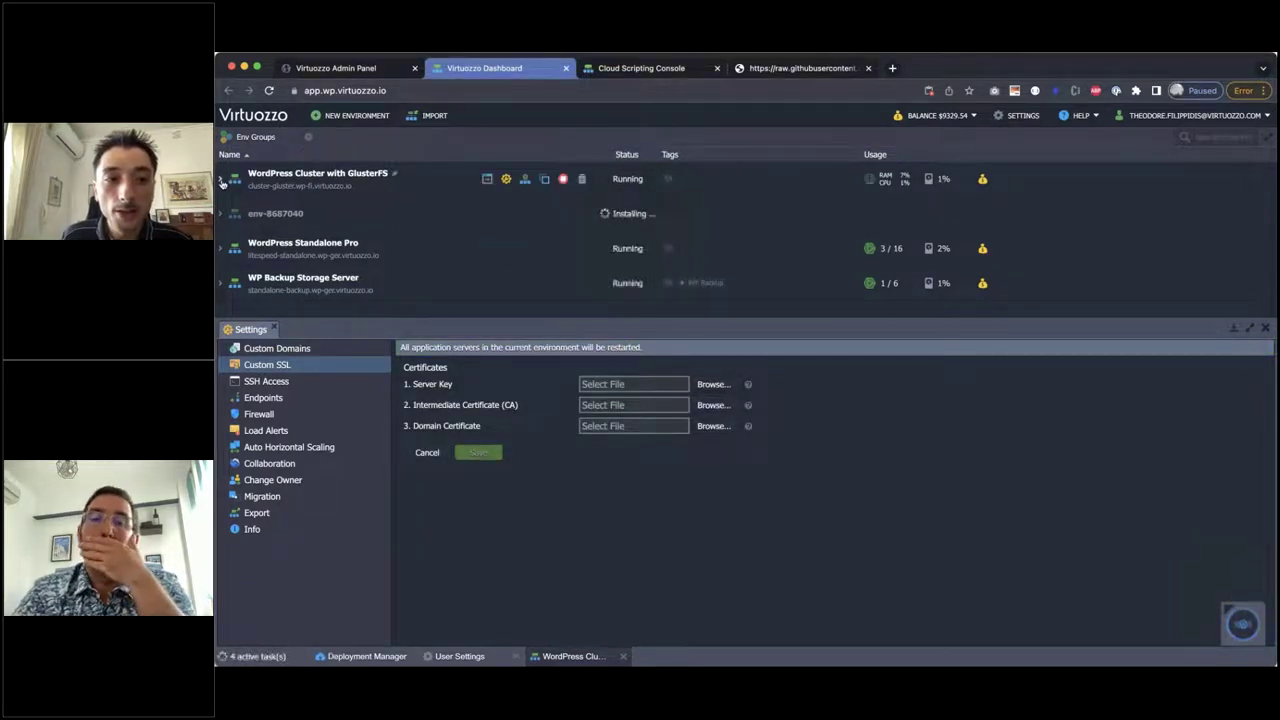
{"action": "left_click", "coordinate": [400, 180]}
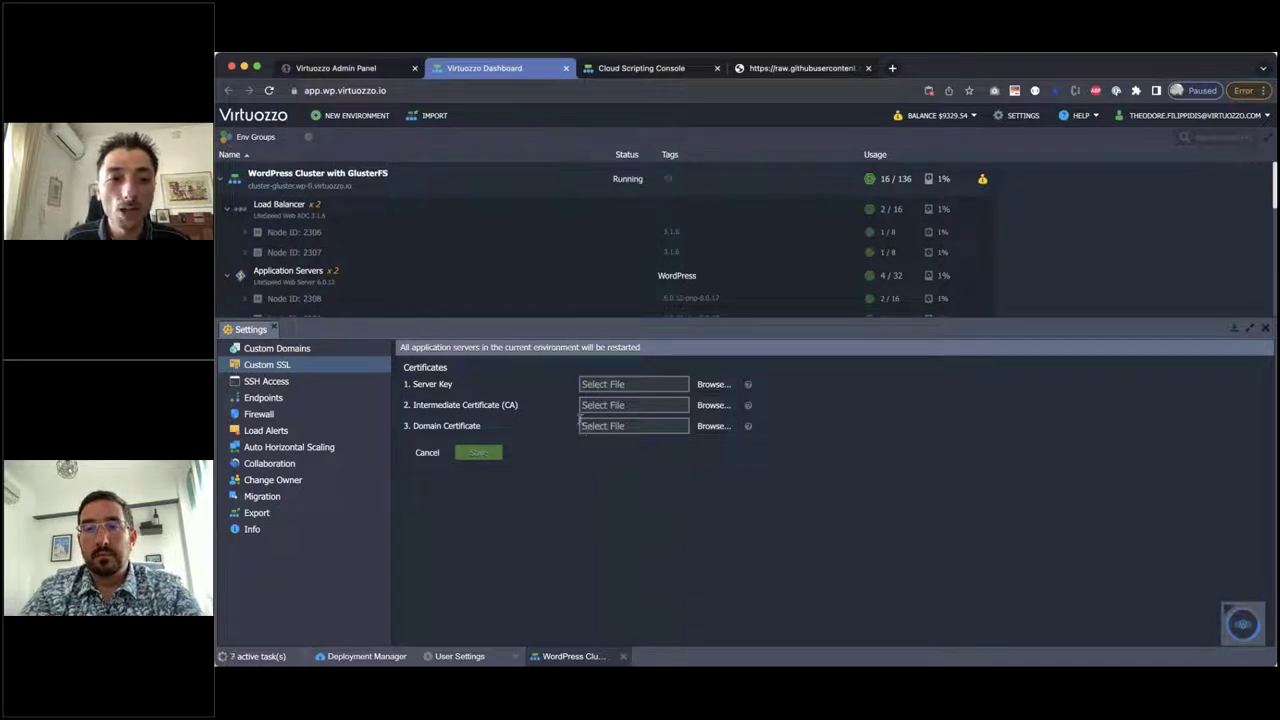
Preview the Let's Encrypt Free SSL add-on install, cancel it, and reopen environment Settings
{"action": "left_click", "coordinate": [452, 284]}
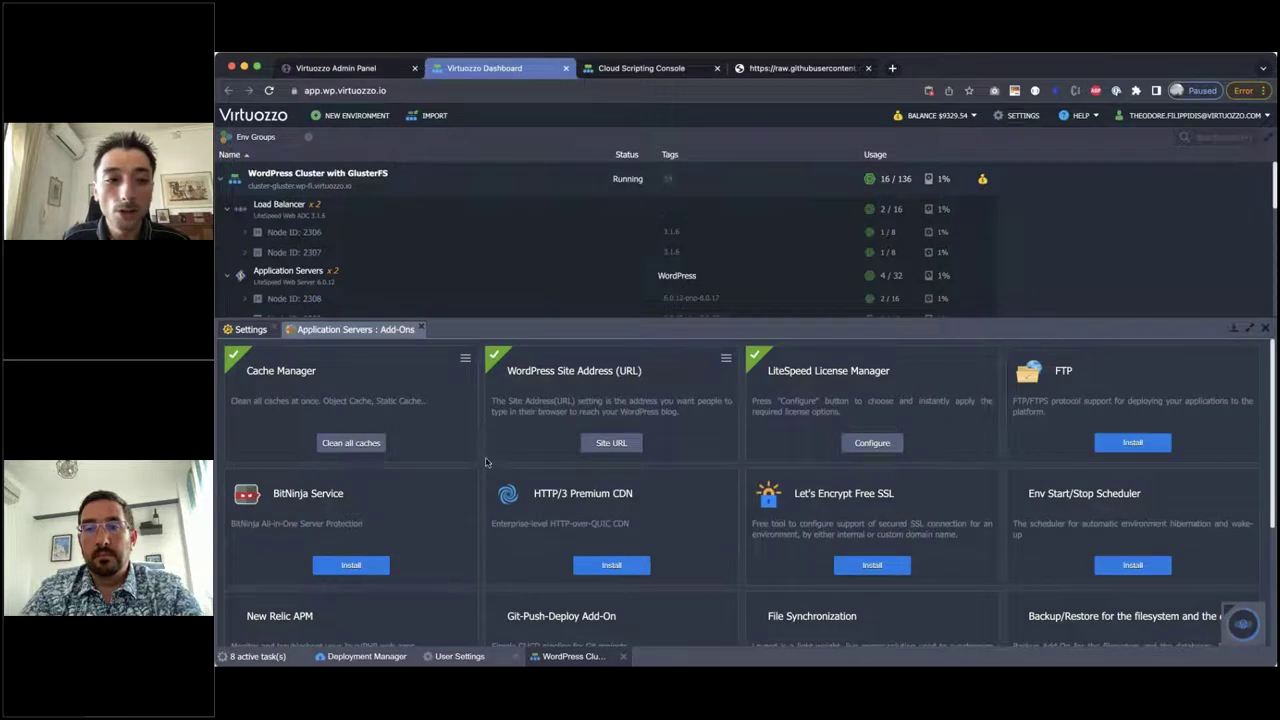
{"action": "left_click", "coordinate": [872, 565]}
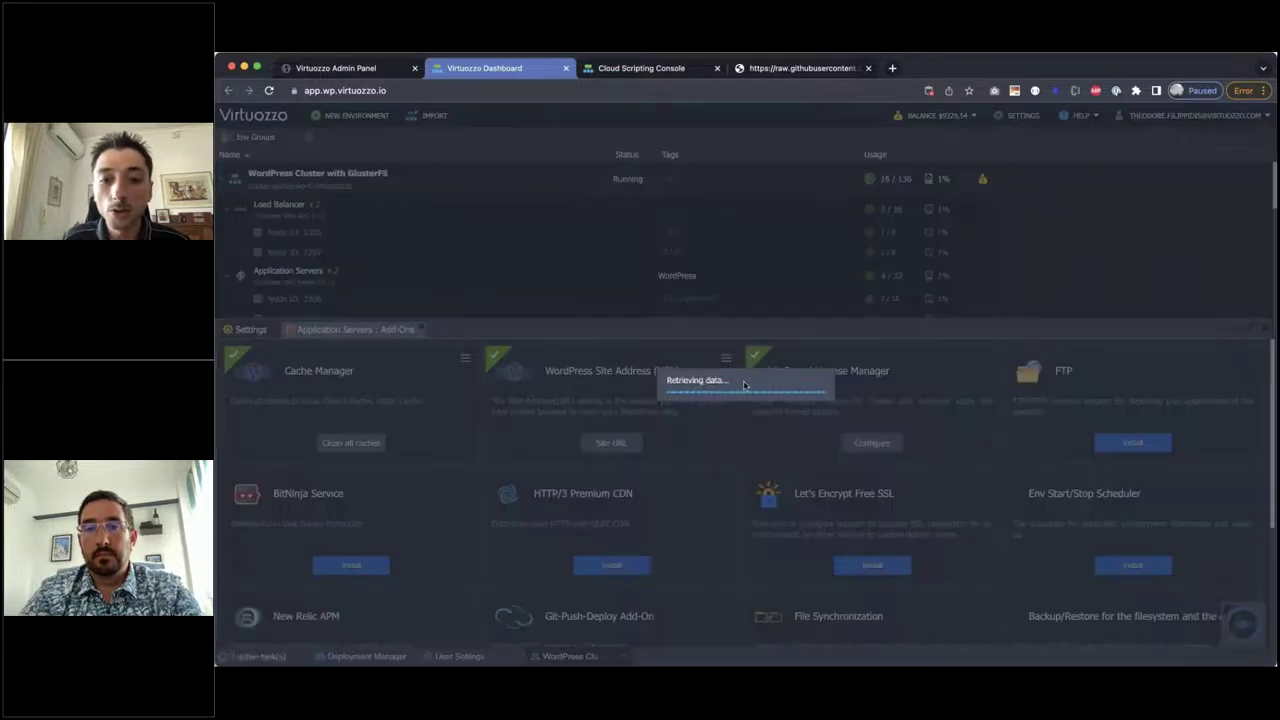
{"action": "left_click", "coordinate": [759, 433]}
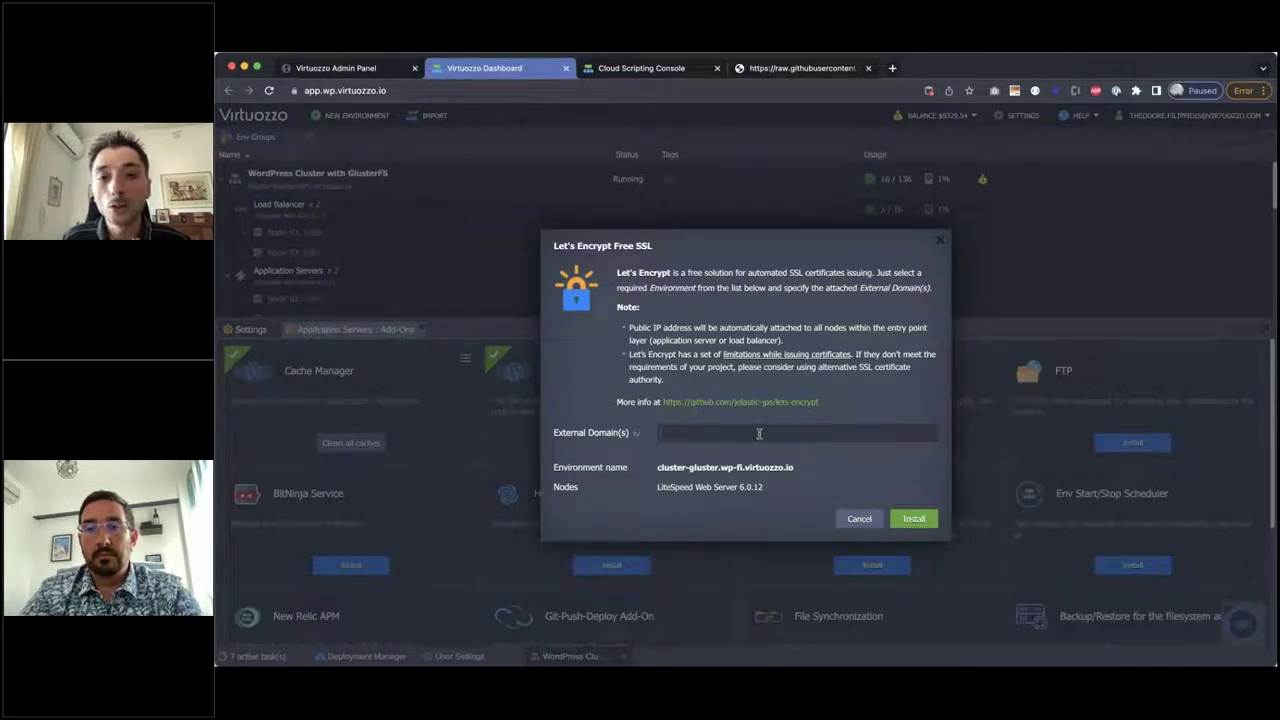
{"action": "left_click", "coordinate": [862, 520]}
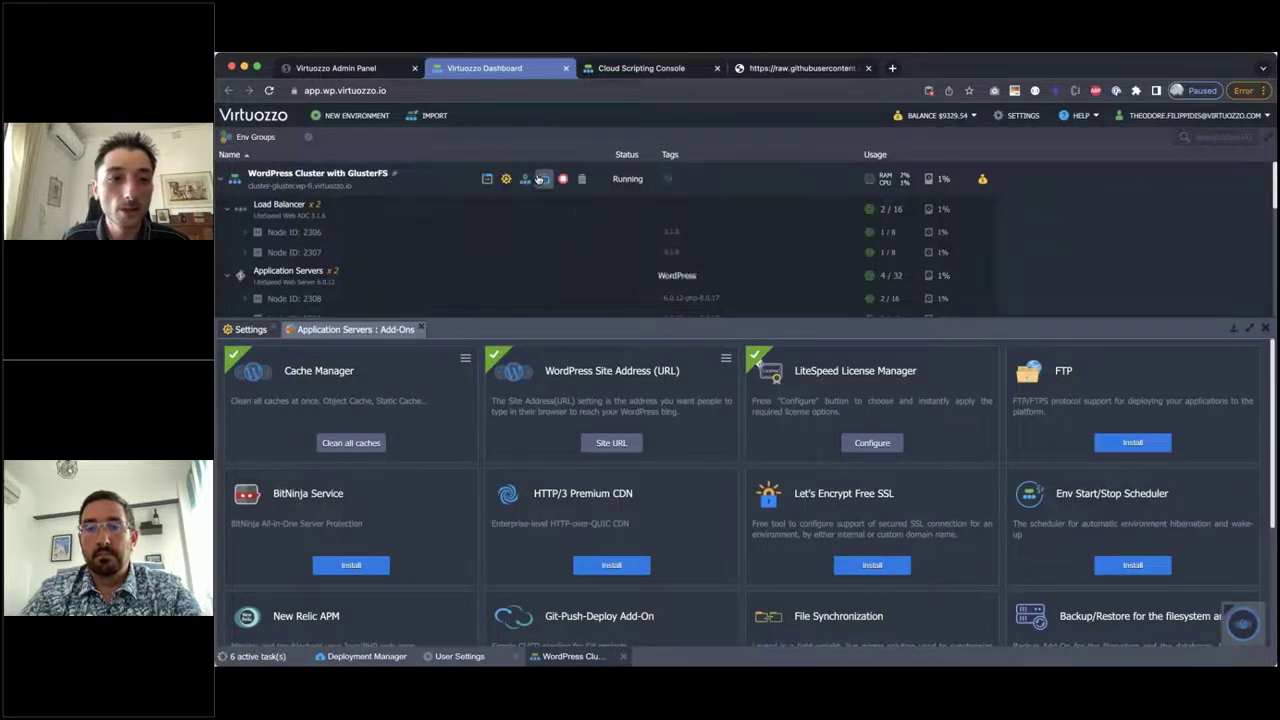
{"action": "left_click", "coordinate": [503, 178]}
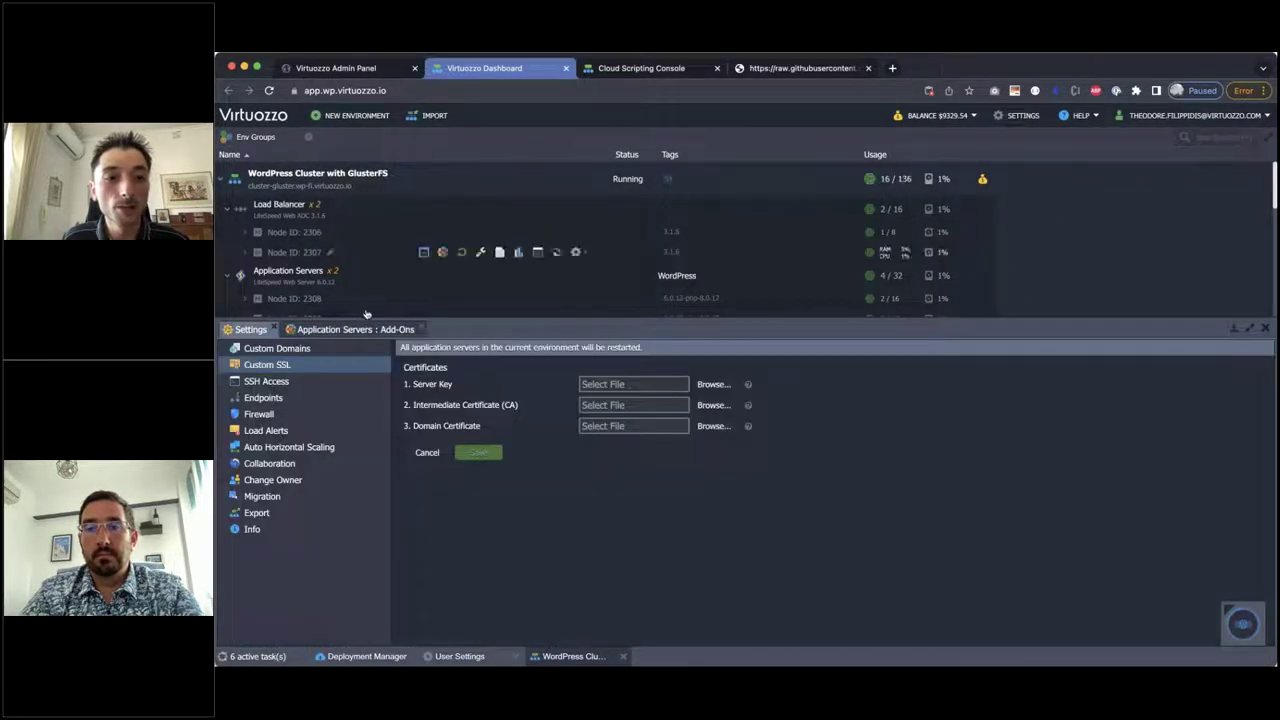
Show the SSH Access settings and scroll through the SSH Gate and Web SSH options
{"action": "left_click", "coordinate": [297, 385]}
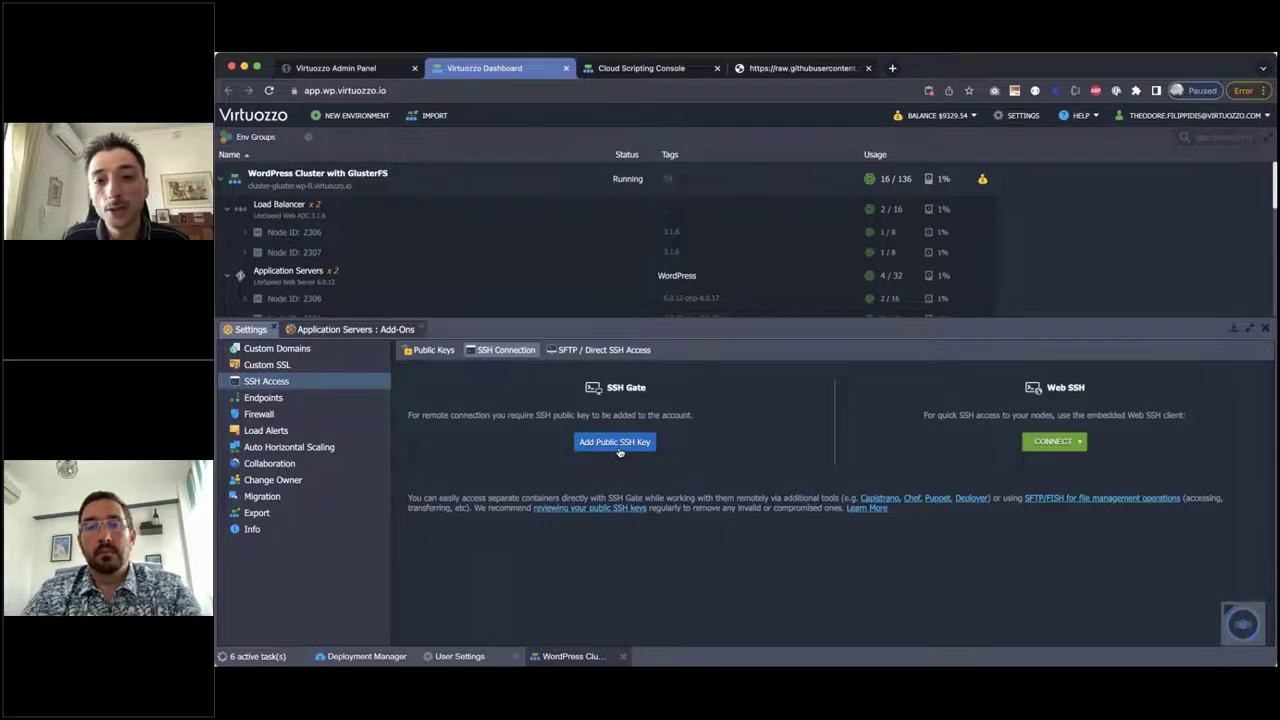
{"action": "scroll", "coordinate": [610, 246], "scroll_direction": "down", "scroll_amount": 3}
{"action": "scroll", "coordinate": [612, 245], "scroll_direction": "up", "scroll_amount": 5}
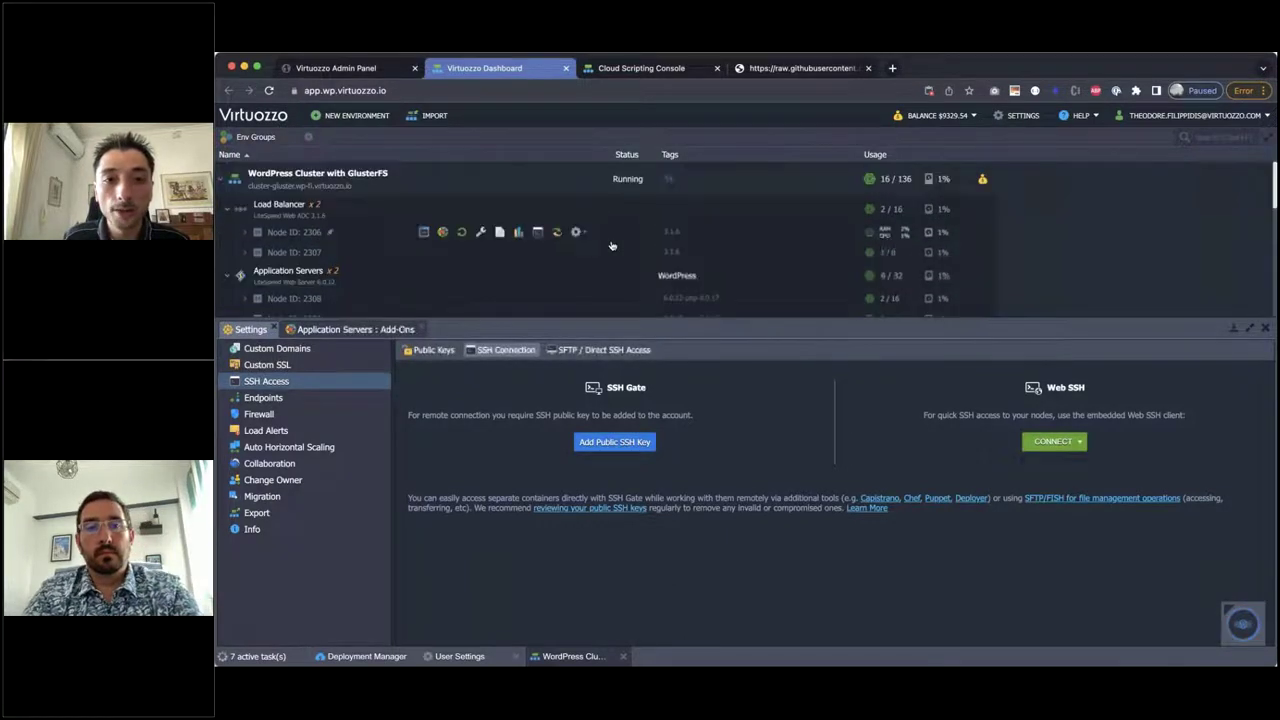
{"action": "scroll", "coordinate": [538, 252], "scroll_direction": "down", "scroll_amount": 1}
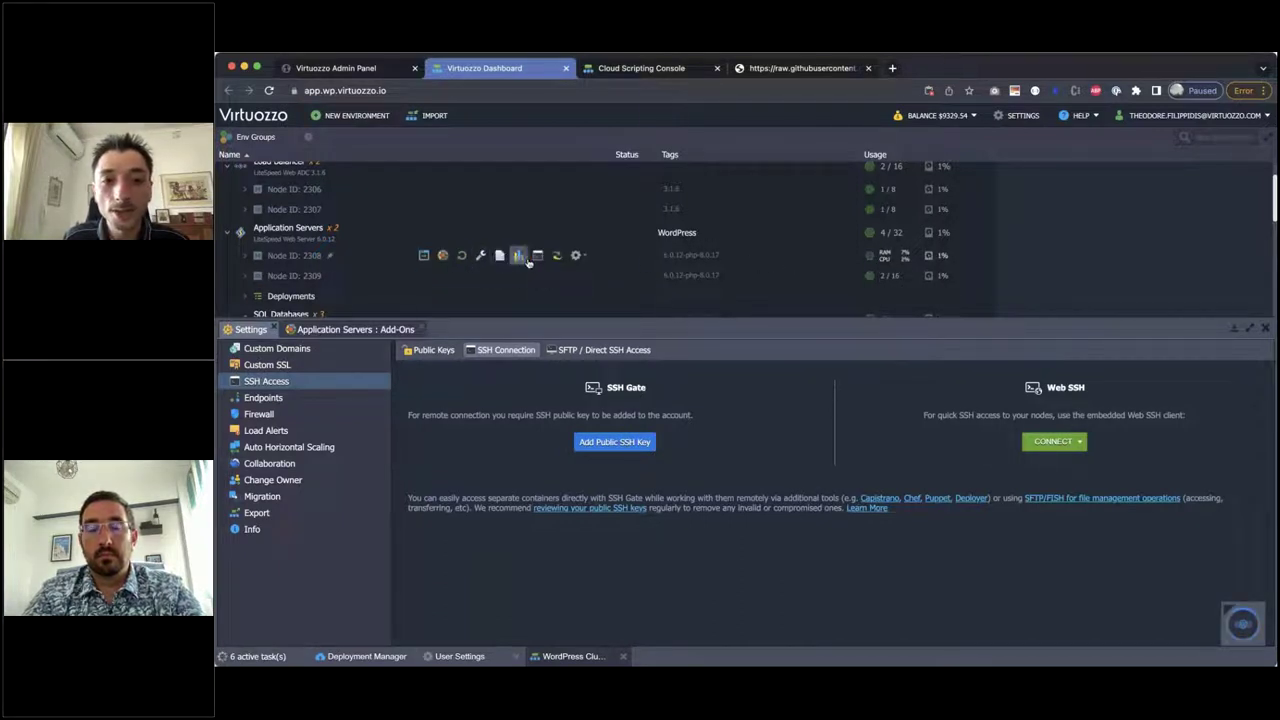
{"action": "left_click", "coordinate": [537, 257]}
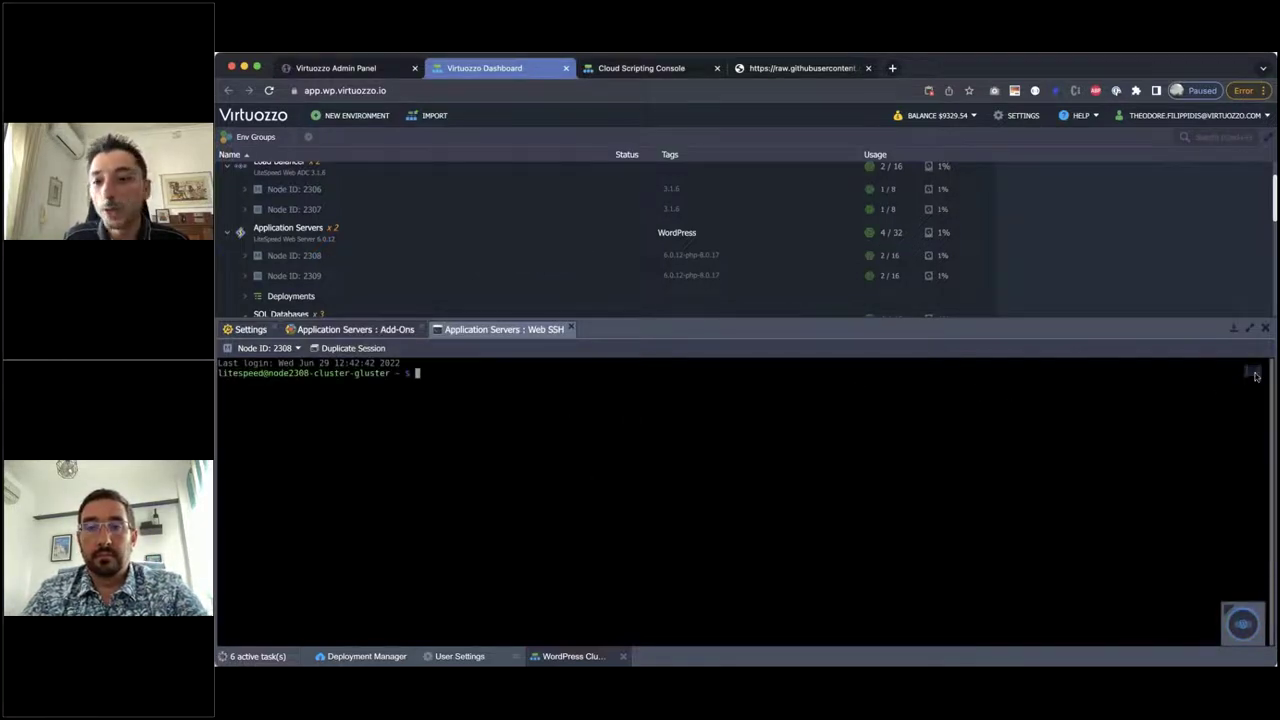
{"action": "mouse_move", "coordinate": [1252, 376]}
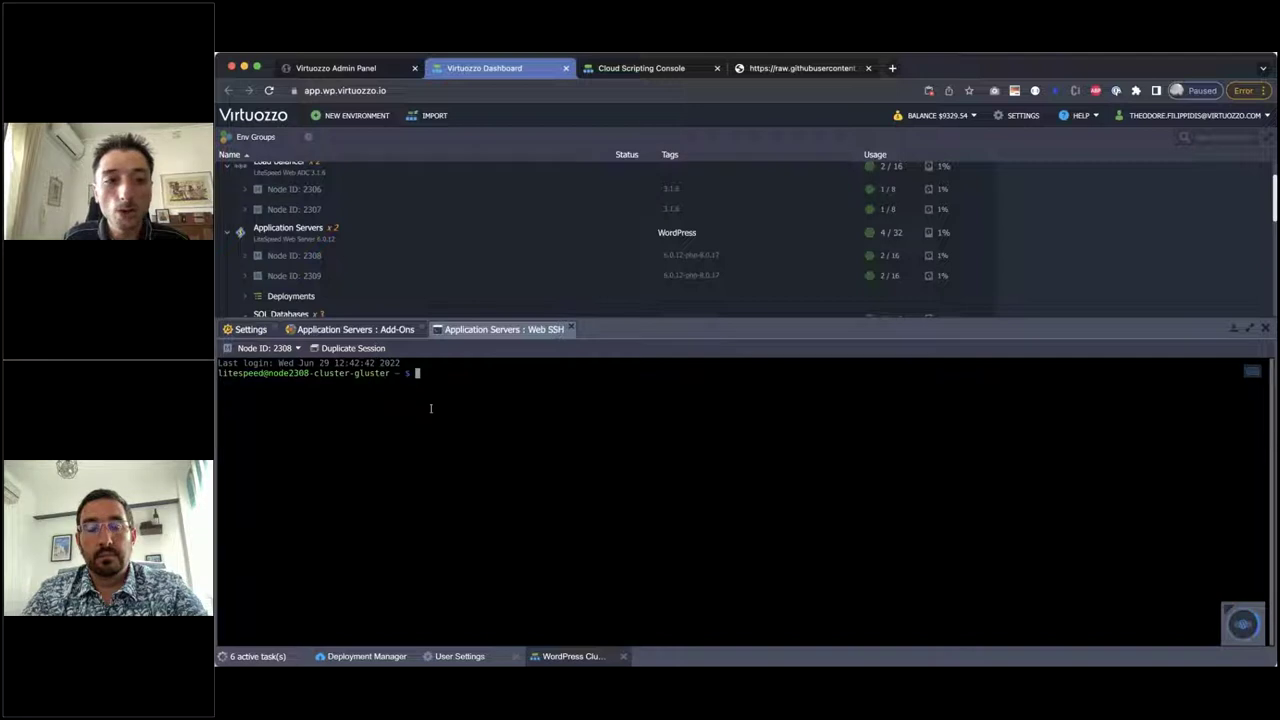
{"action": "left_click", "coordinate": [351, 355]}
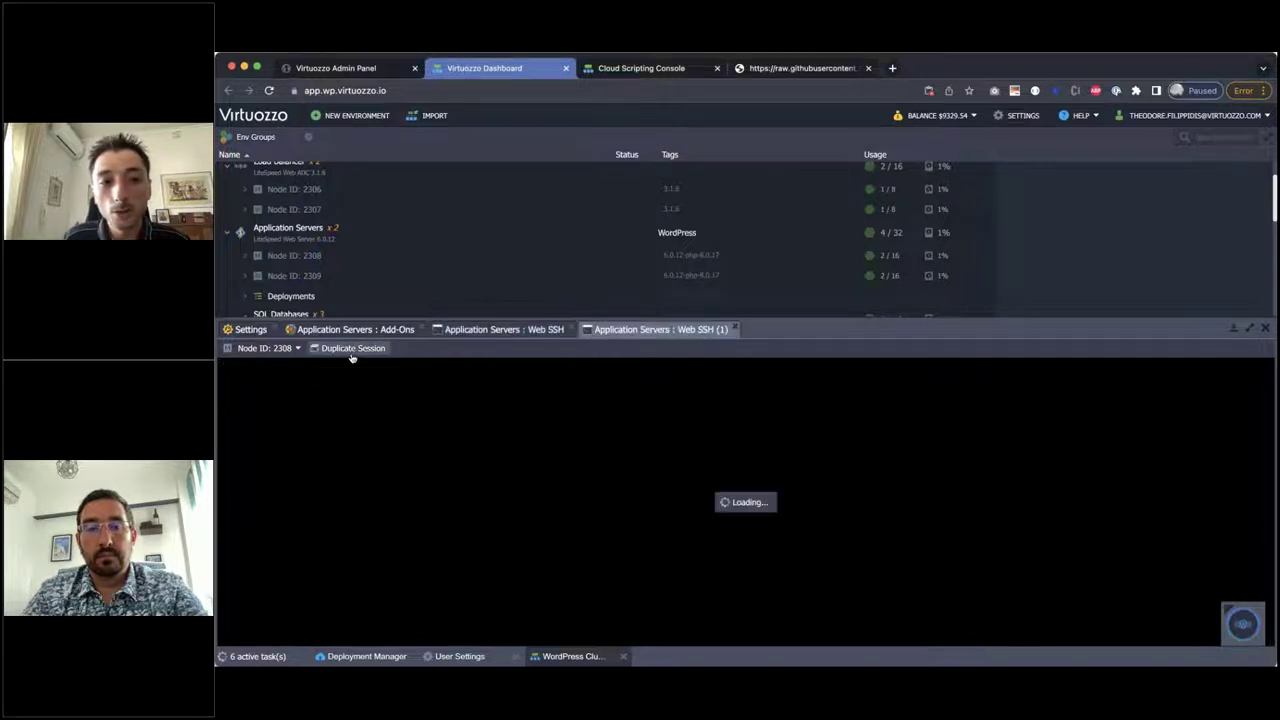
{"action": "left_click", "coordinate": [288, 348]}
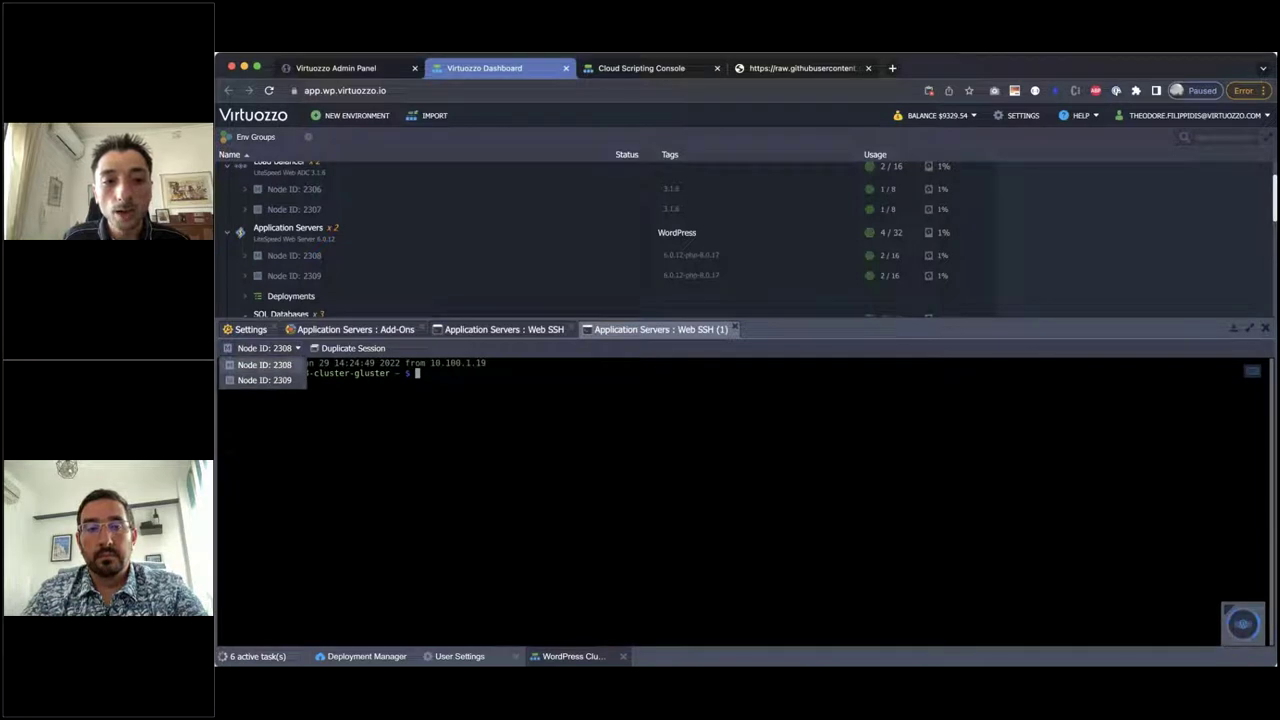
{"action": "mouse_move", "coordinate": [407, 266]}
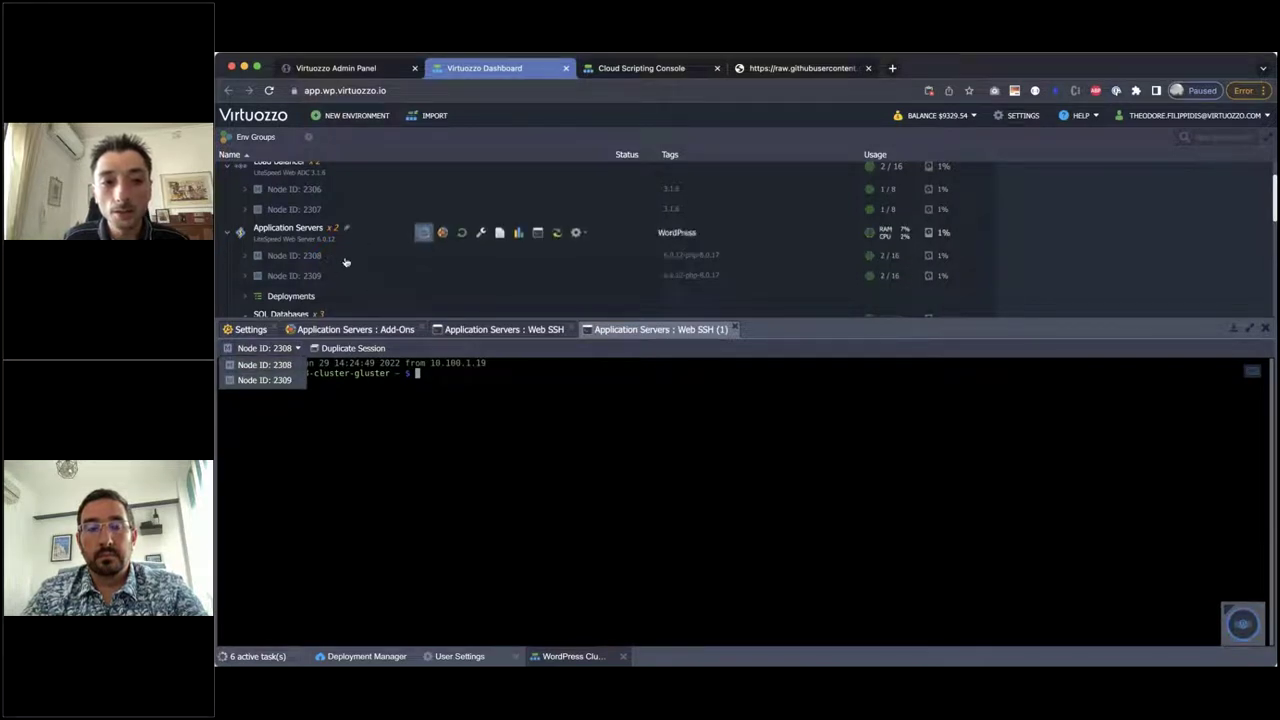
{"action": "left_click", "coordinate": [570, 329]}
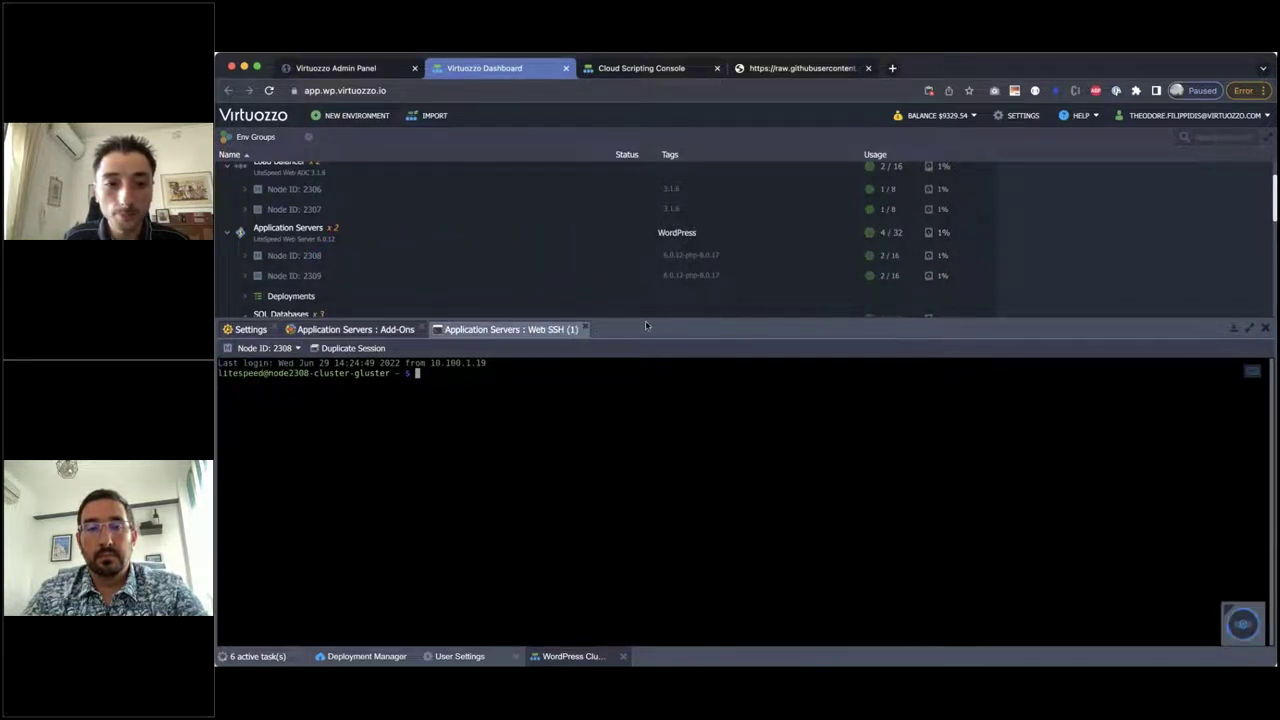
{"action": "left_click", "coordinate": [580, 329]}
{"action": "scroll", "coordinate": [533, 232], "scroll_direction": "up", "scroll_amount": 1}
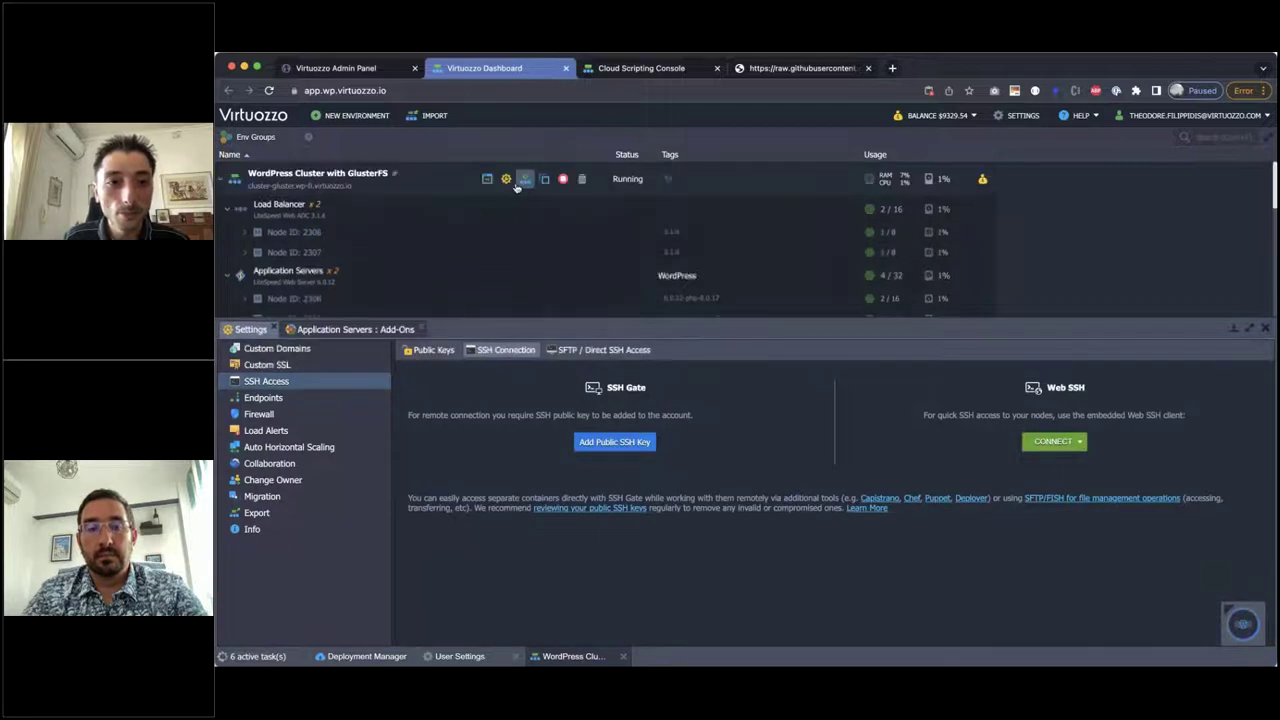
Open Endpoints, enlarge the node list, and expand Galera (2302), (2301) and (2305)
{"action": "left_click", "coordinate": [300, 398]}
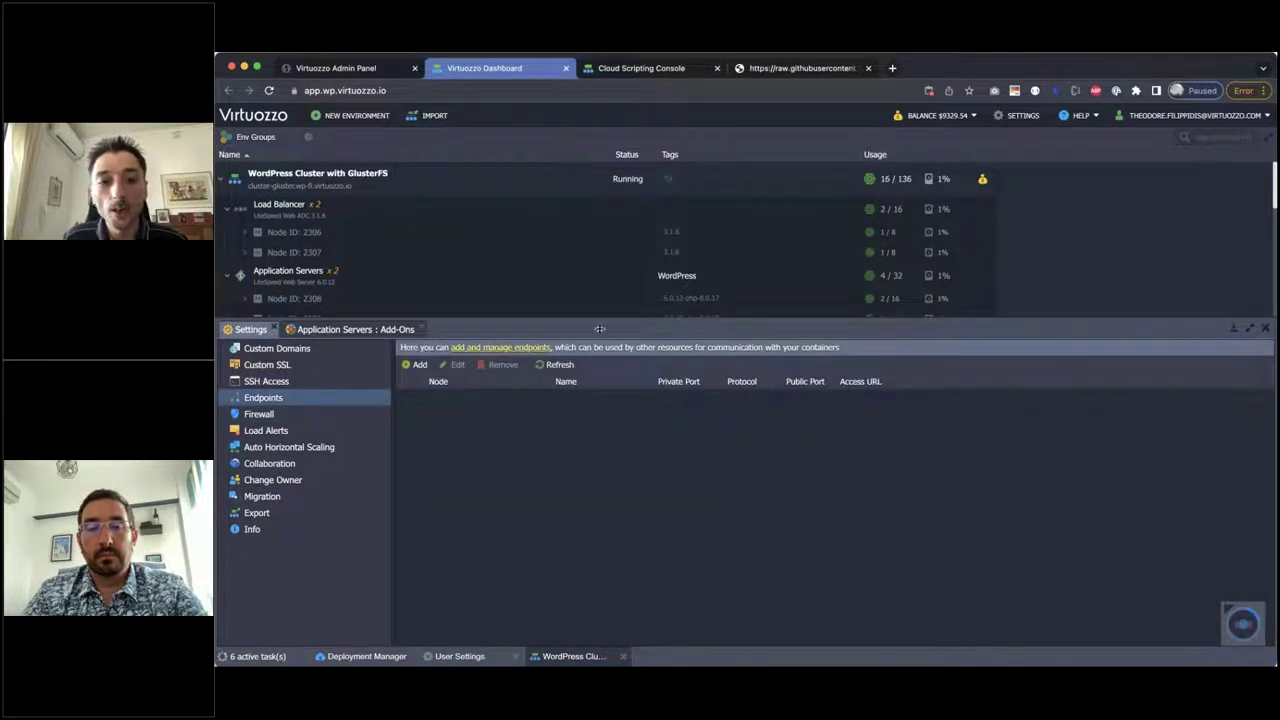
{"action": "left_click_drag", "start_coordinate": [602, 322], "coordinate": [606, 388]}
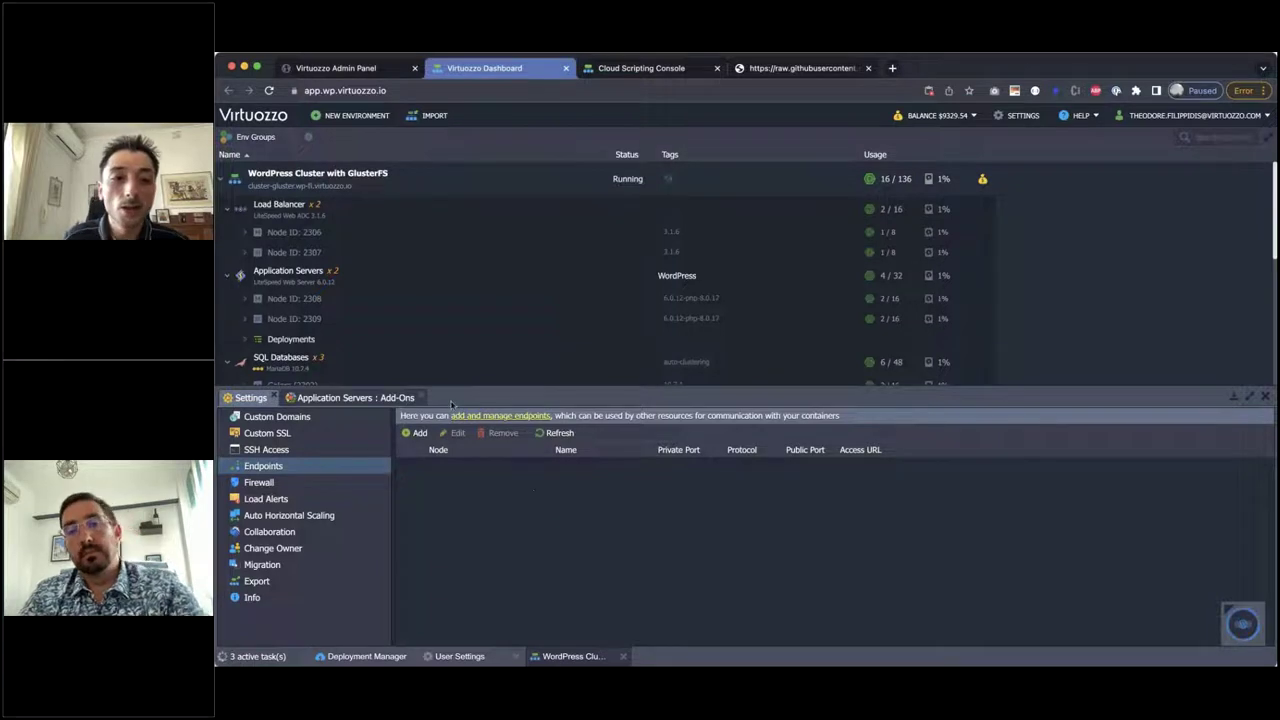
{"action": "scroll", "coordinate": [456, 370], "scroll_direction": "down", "scroll_amount": 2}
{"action": "left_click", "coordinate": [250, 326]}
{"action": "scroll", "coordinate": [250, 326], "scroll_direction": "down", "scroll_amount": 1}
{"action": "left_click", "coordinate": [248, 343]}
{"action": "scroll", "coordinate": [249, 353], "scroll_direction": "down", "scroll_amount": 1}
{"action": "left_click", "coordinate": [249, 355]}
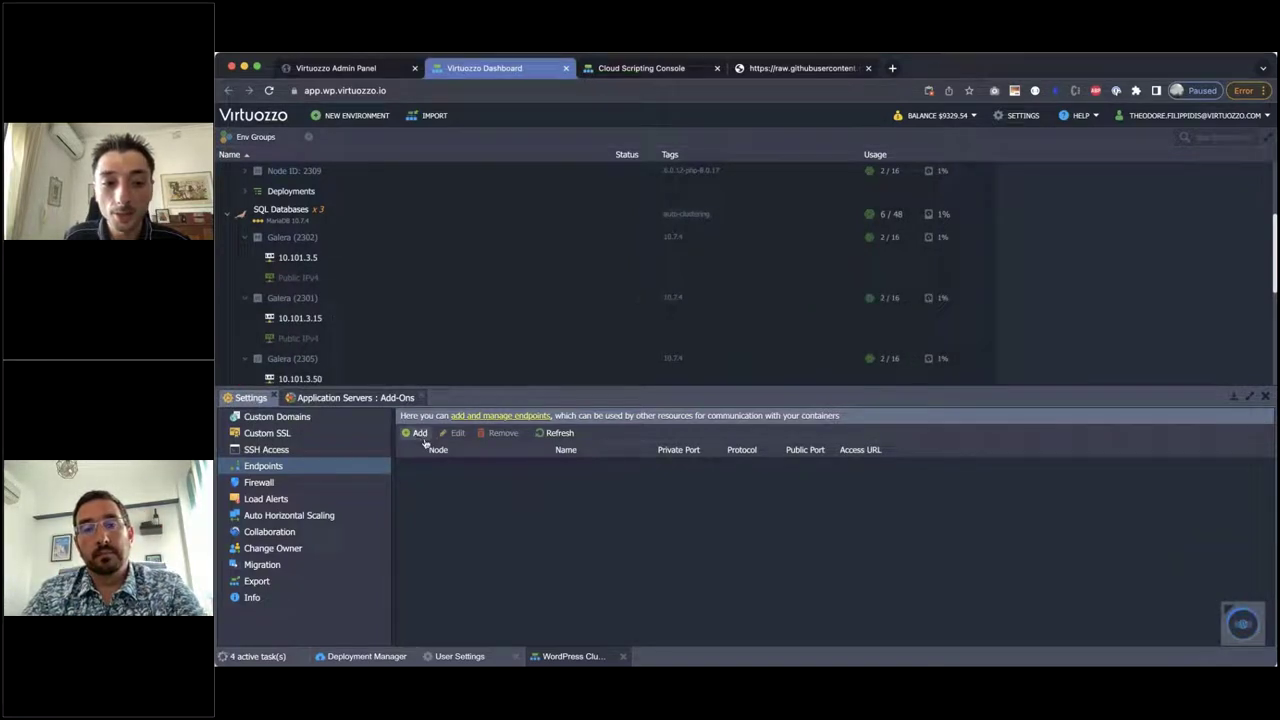
Add an endpoint named MySQL on Galera (2302) for private port 3306
{"action": "left_click", "coordinate": [415, 432]}
{"action": "left_click", "coordinate": [600, 457]}
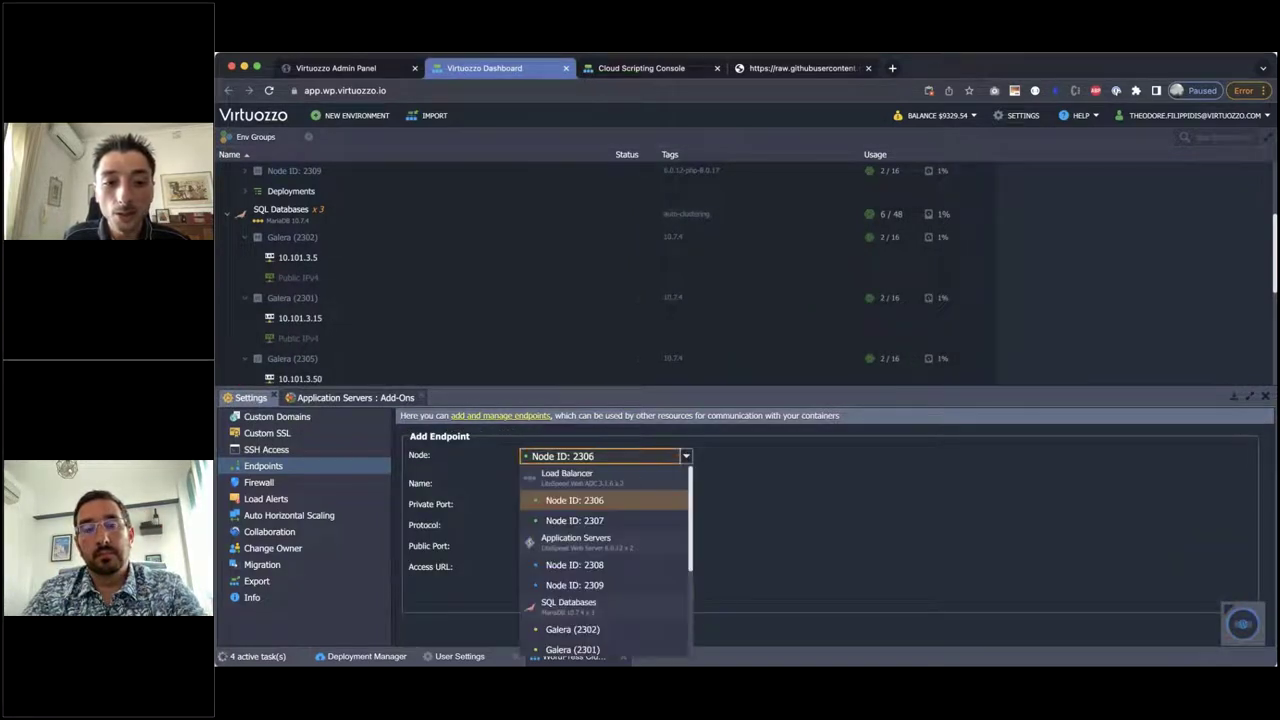
{"action": "scroll", "coordinate": [605, 570], "scroll_direction": "down", "scroll_amount": 1}
{"action": "left_click", "coordinate": [572, 560]}
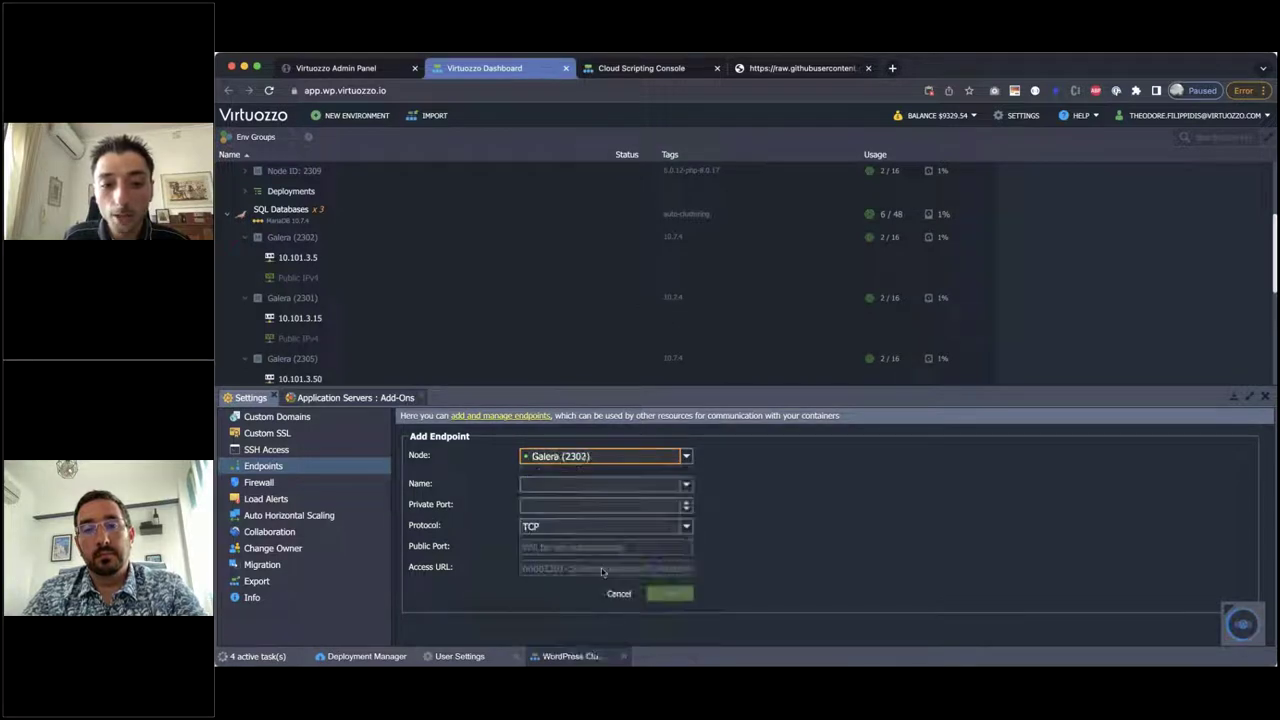
{"action": "left_click", "coordinate": [555, 484]}
{"action": "type", "text": "MySQL"}
{"action": "key", "text": "Tab"}
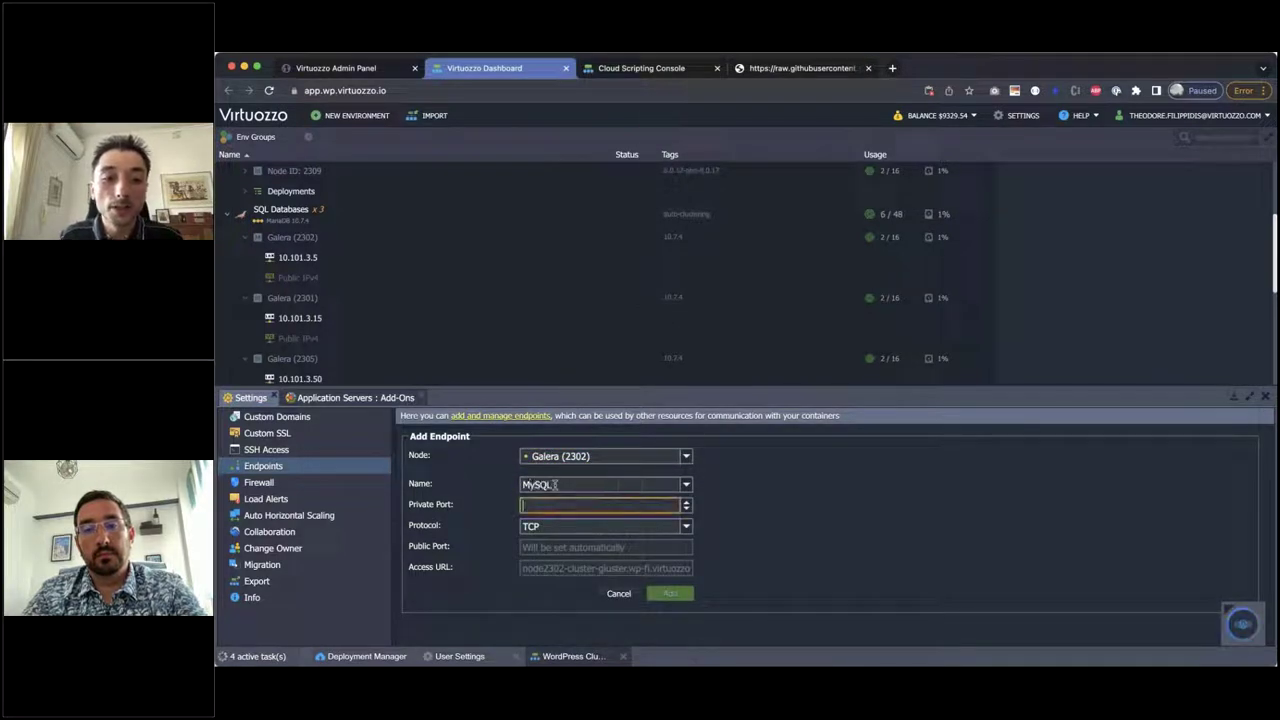
{"action": "type", "text": "3306"}
{"action": "left_click", "coordinate": [670, 593]}
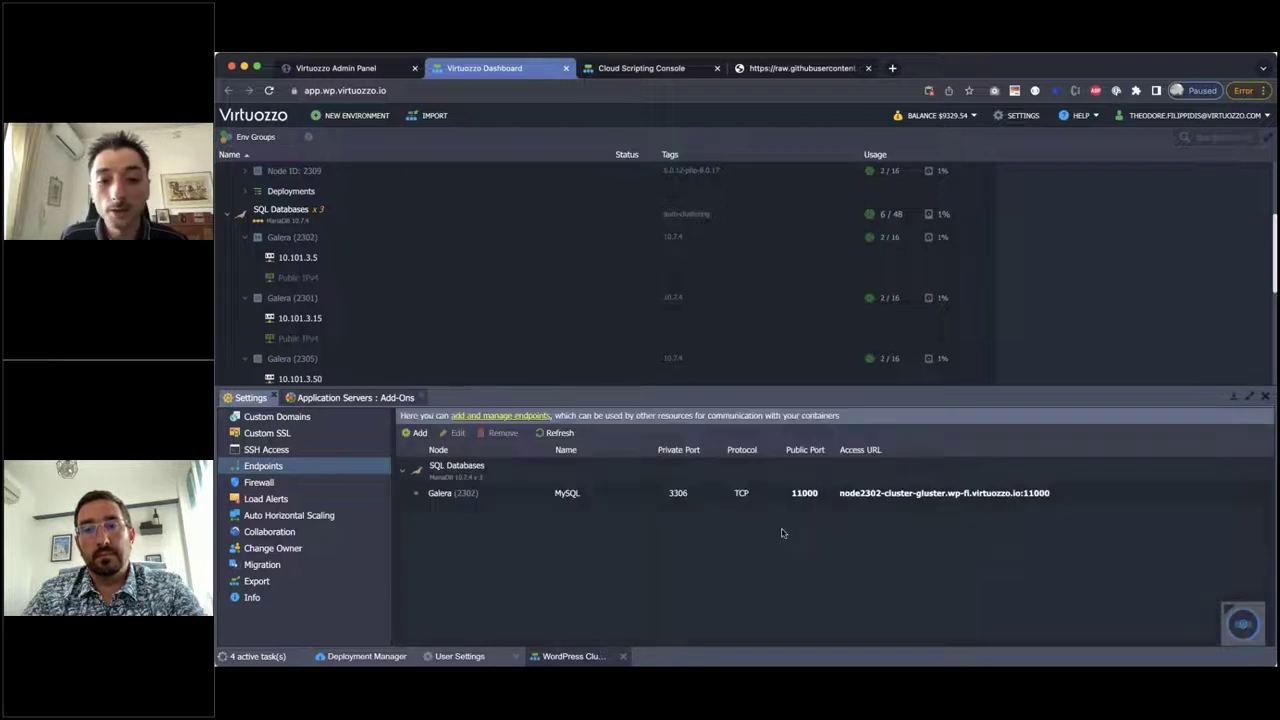
Select the new endpoint's full access URL on public port 11000 for copying
{"action": "left_click", "coordinate": [925, 493]}
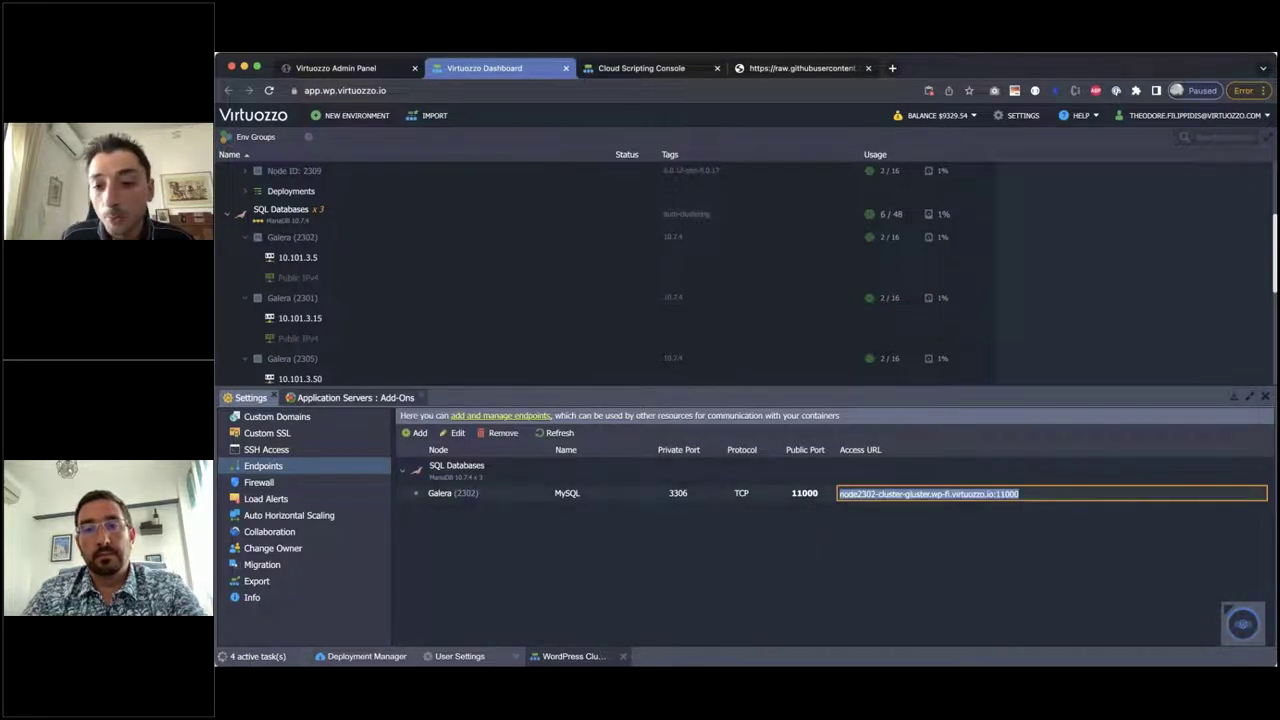
{"action": "left_click_drag", "start_coordinate": [993, 494], "coordinate": [840, 494]}
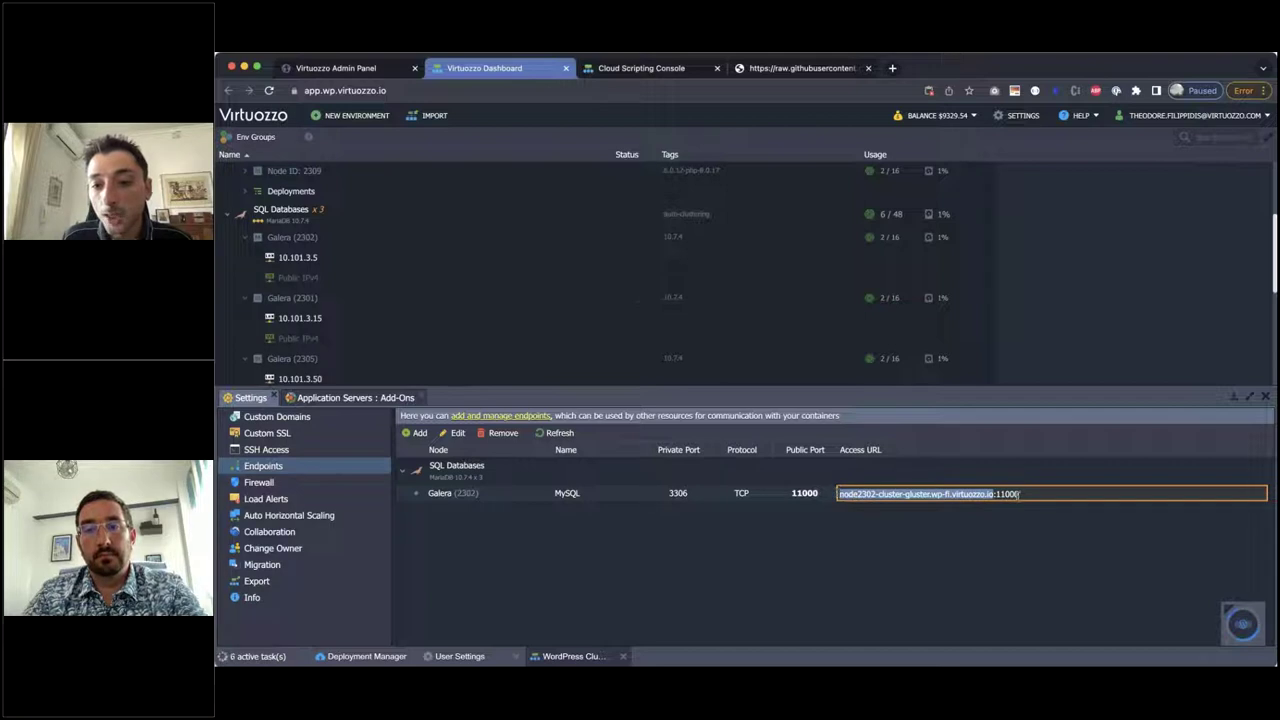
{"action": "left_click", "coordinate": [1019, 494]}
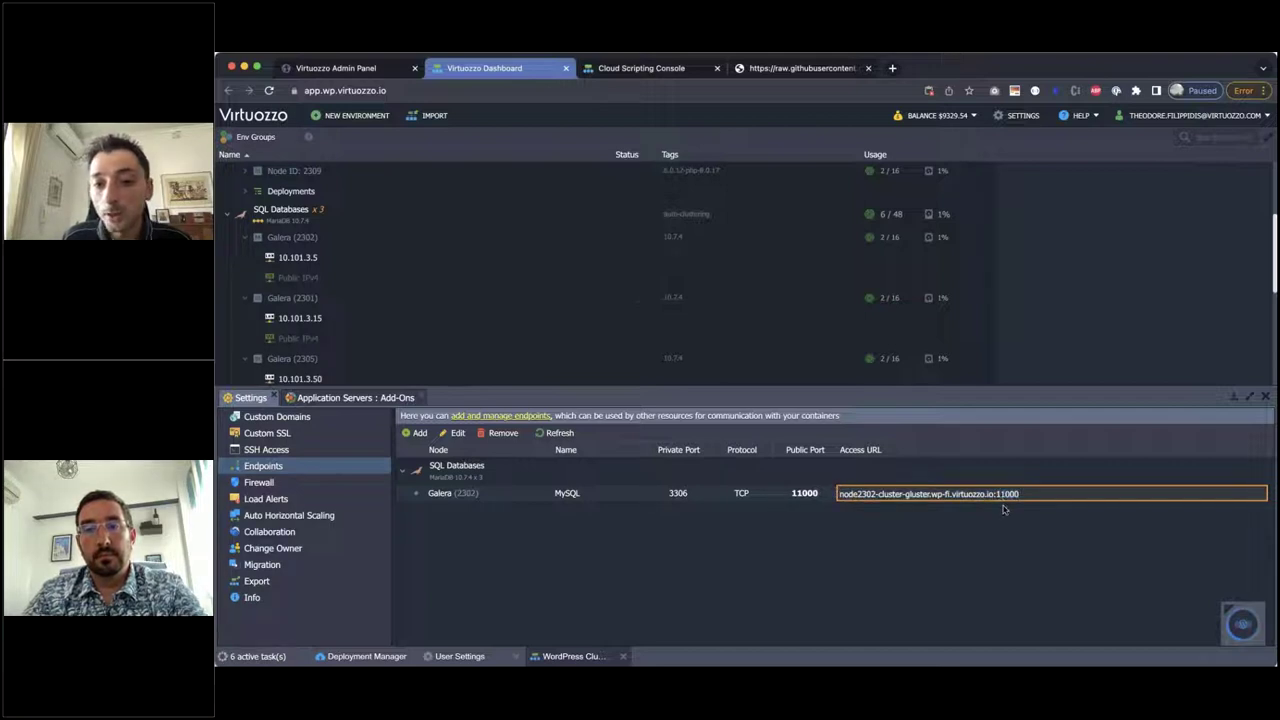
{"action": "key", "text": "ctrl+a"}
{"action": "key", "text": "End"}
{"action": "key", "text": "ctrl+a"}
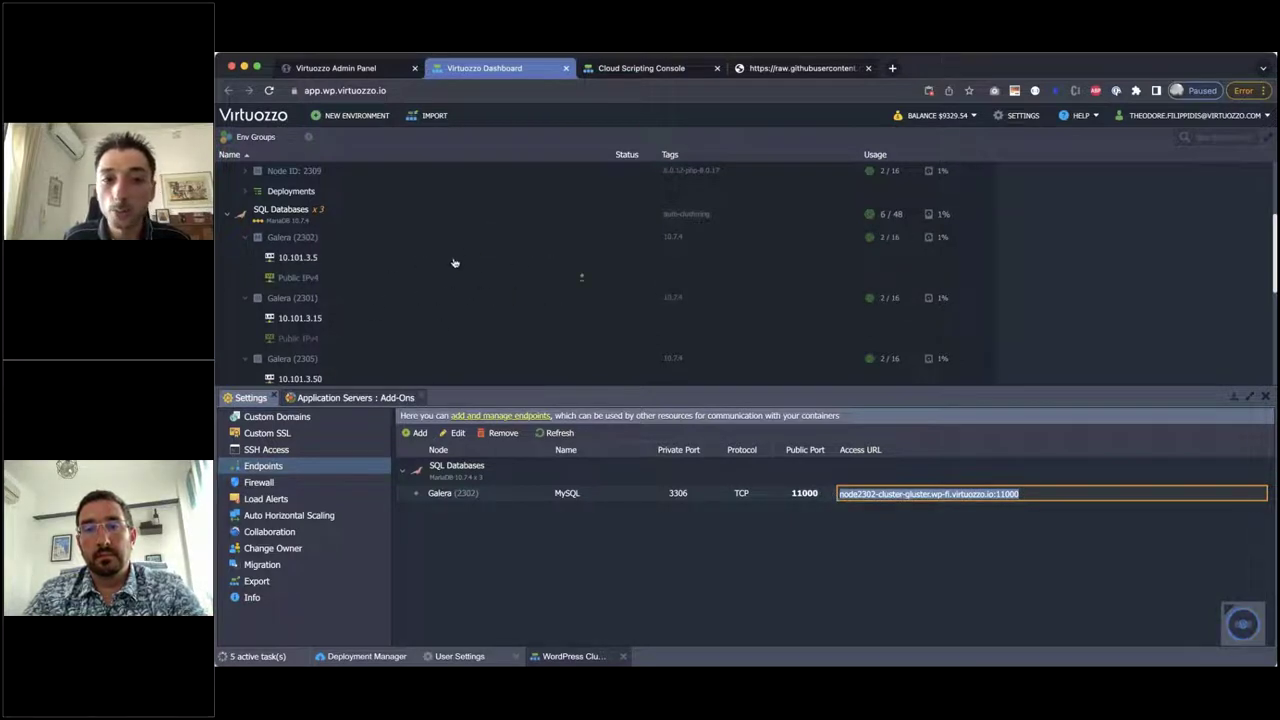
{"action": "left_click", "coordinate": [757, 534]}
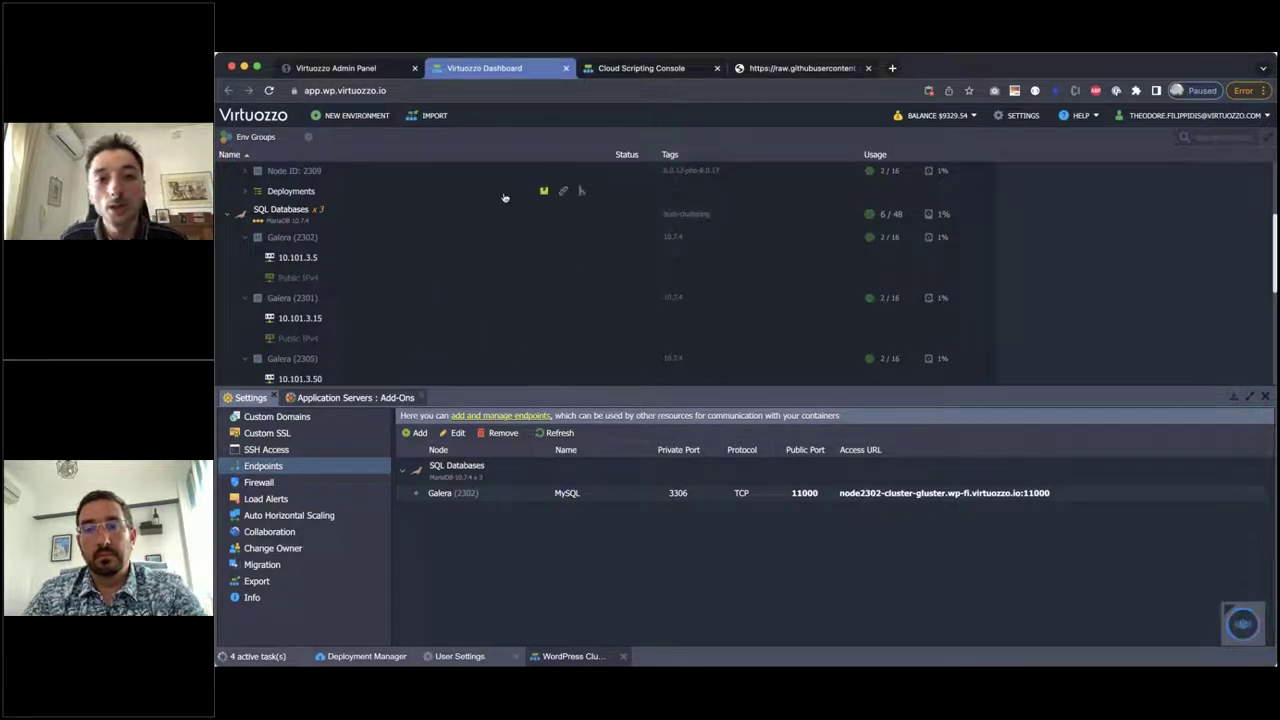
{"action": "scroll", "coordinate": [325, 258], "scroll_direction": "up", "scroll_amount": 1}
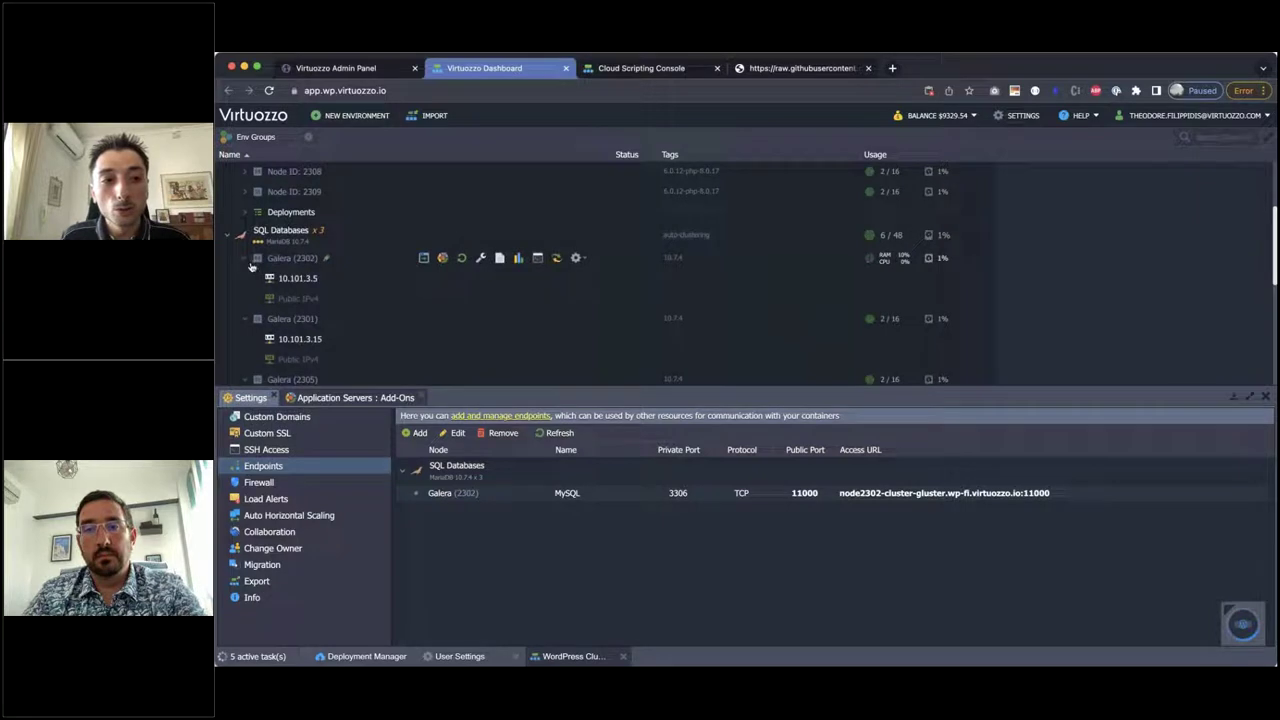
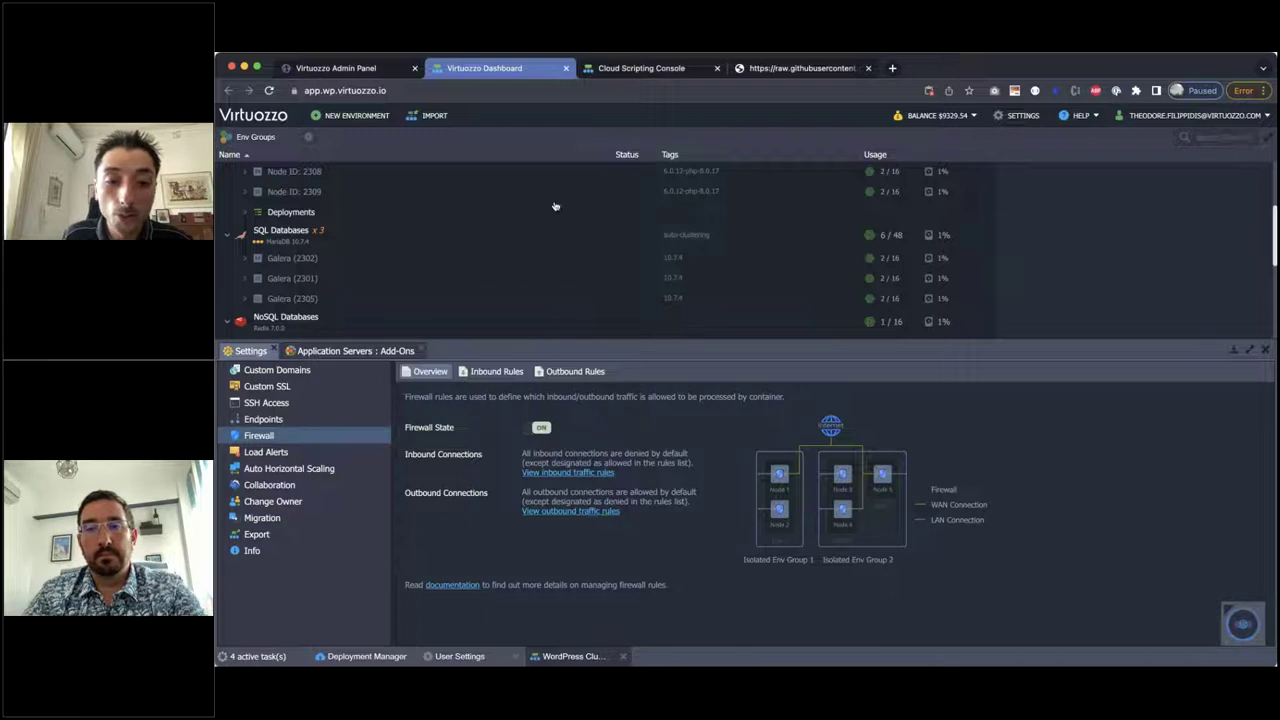
Review the Inbound Rules list, select Allow HTTP, and start a new rule's Nodes selection
{"action": "scroll", "coordinate": [530, 212], "scroll_direction": "up", "scroll_amount": 1}
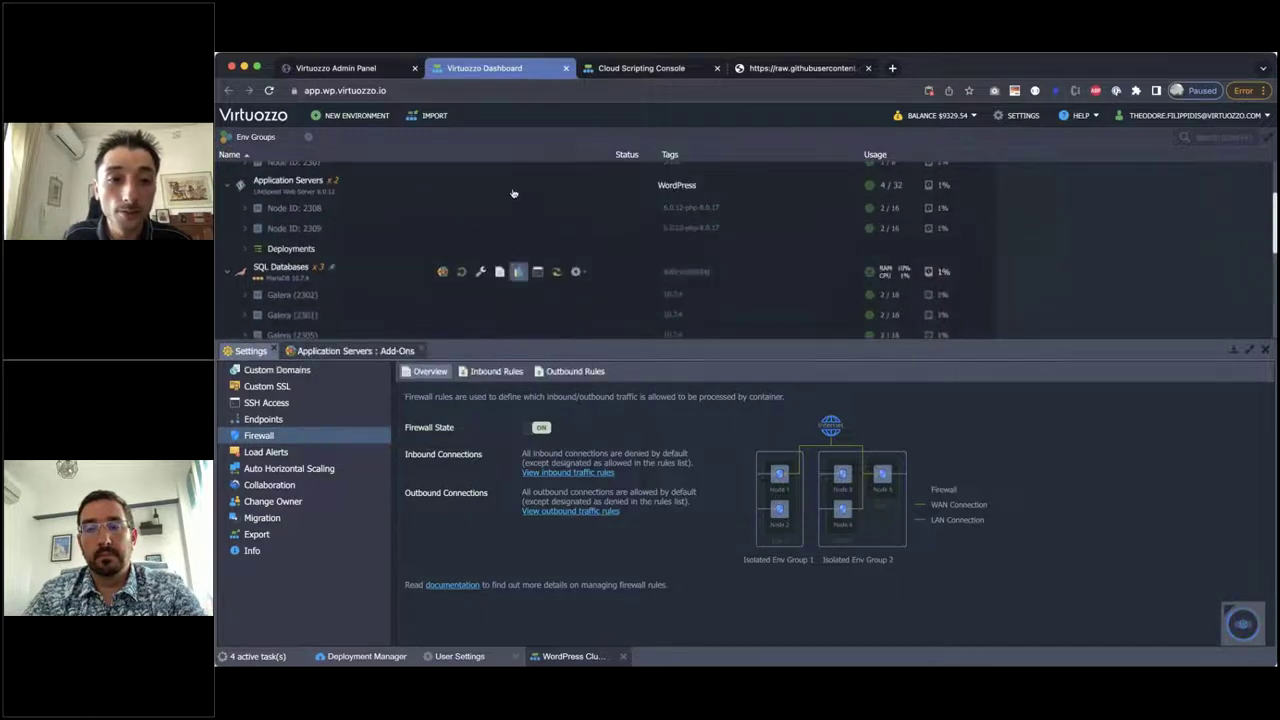
{"action": "scroll", "coordinate": [445, 292], "scroll_direction": "down", "scroll_amount": 1}
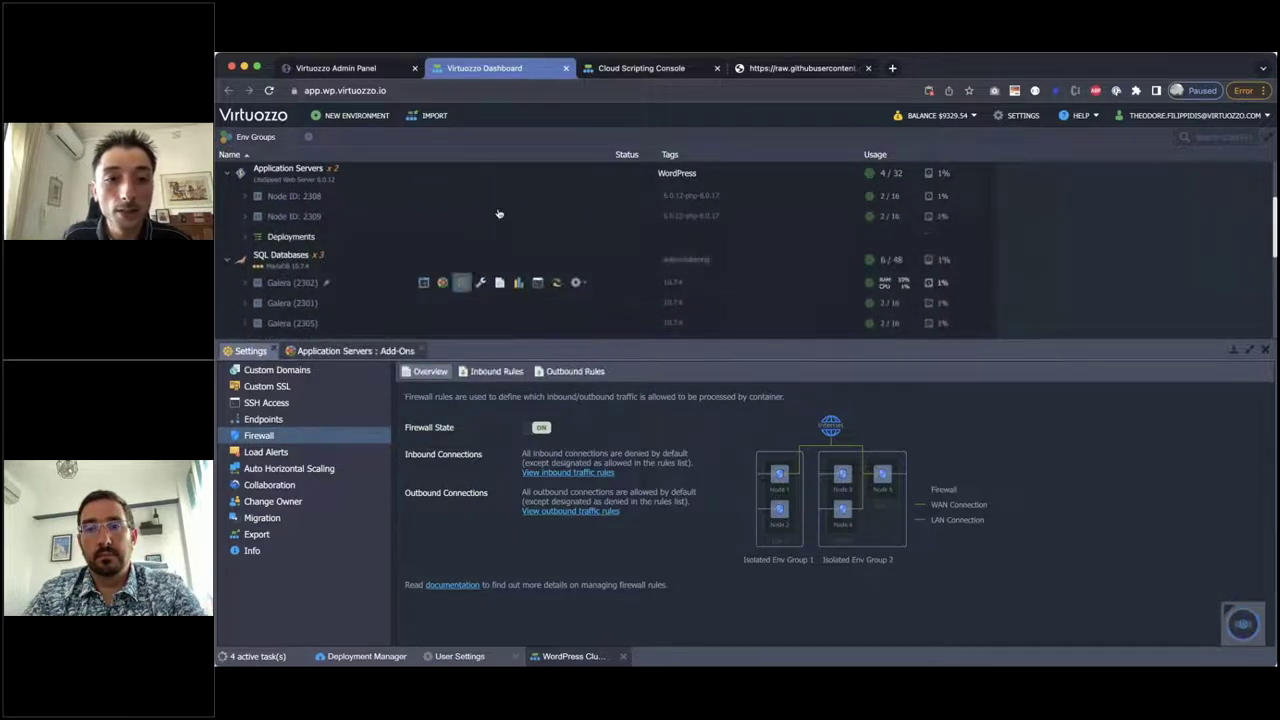
{"action": "scroll", "coordinate": [475, 292], "scroll_direction": "down", "scroll_amount": 1}
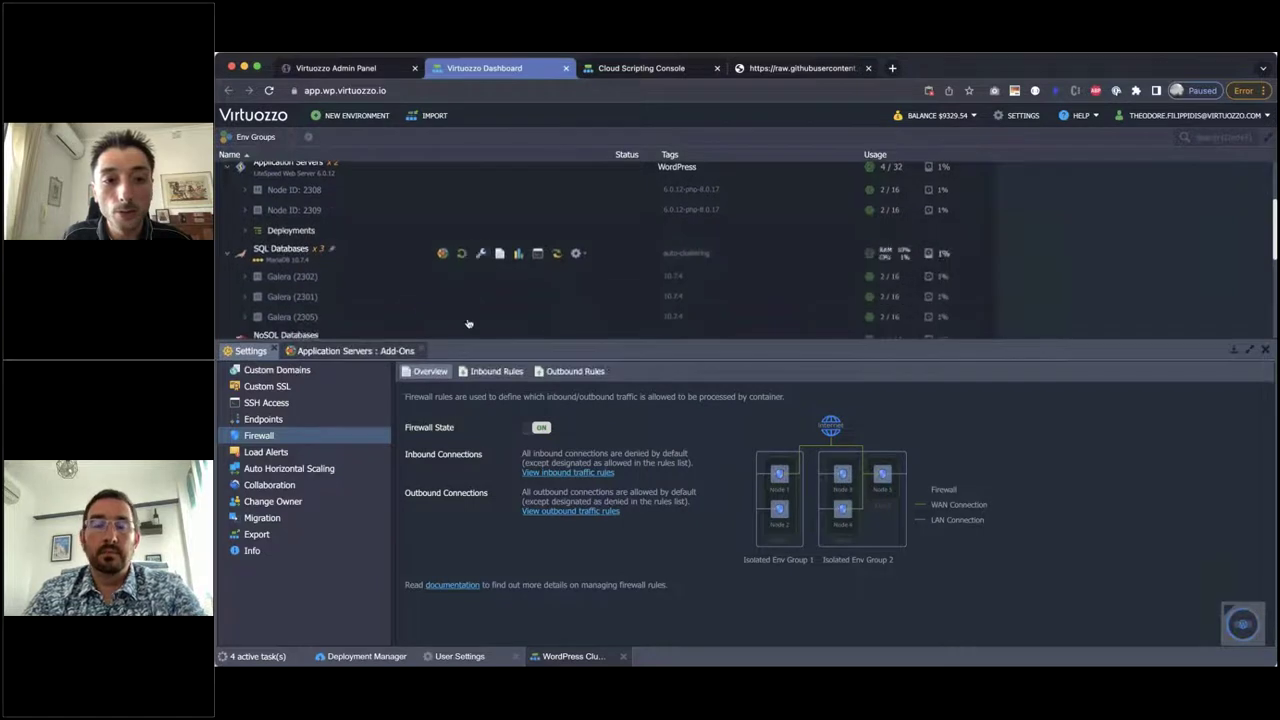
{"action": "left_click", "coordinate": [496, 371]}
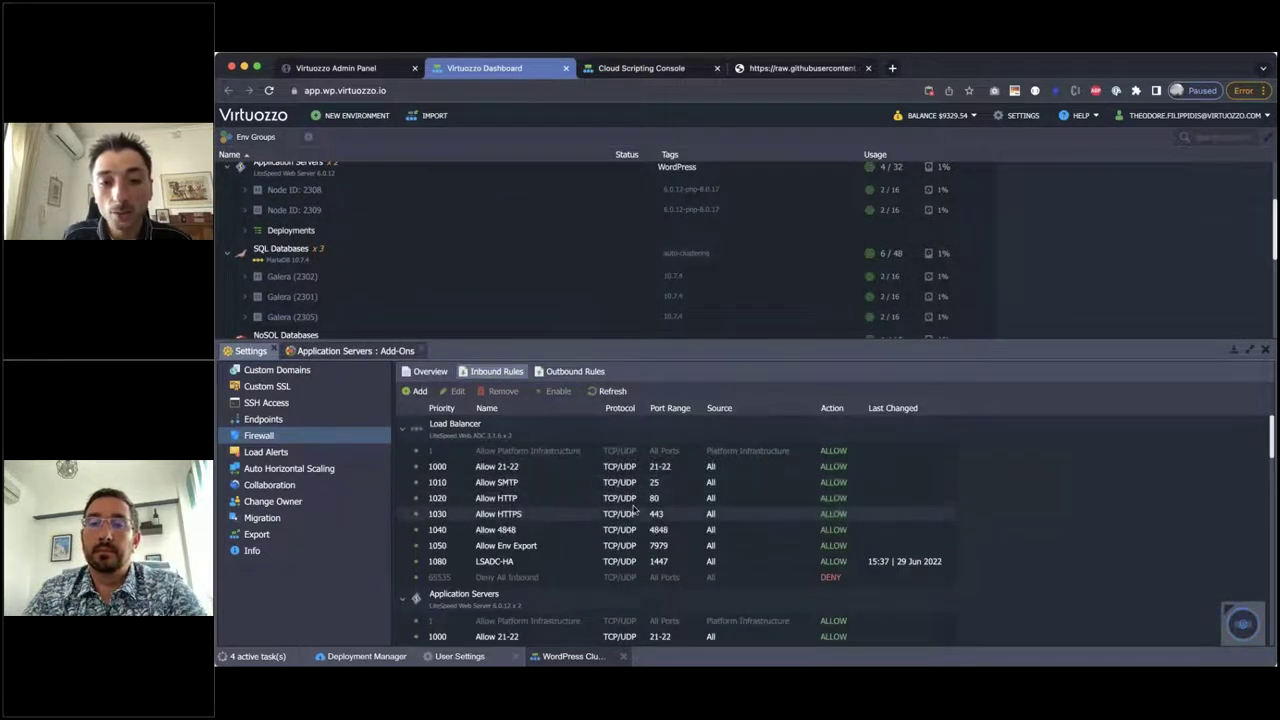
{"action": "scroll", "coordinate": [634, 508], "scroll_direction": "down", "scroll_amount": 1}
{"action": "scroll", "coordinate": [600, 508], "scroll_direction": "up", "scroll_amount": 1}
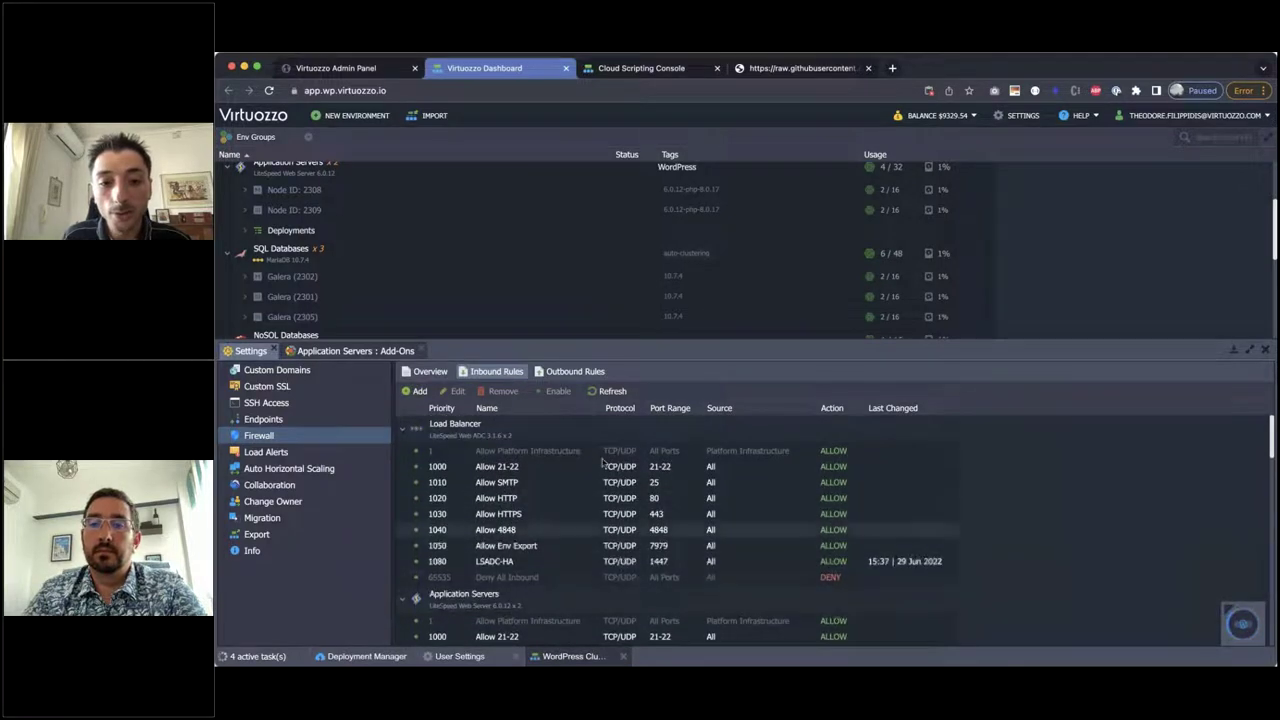
{"action": "left_click", "coordinate": [551, 498]}
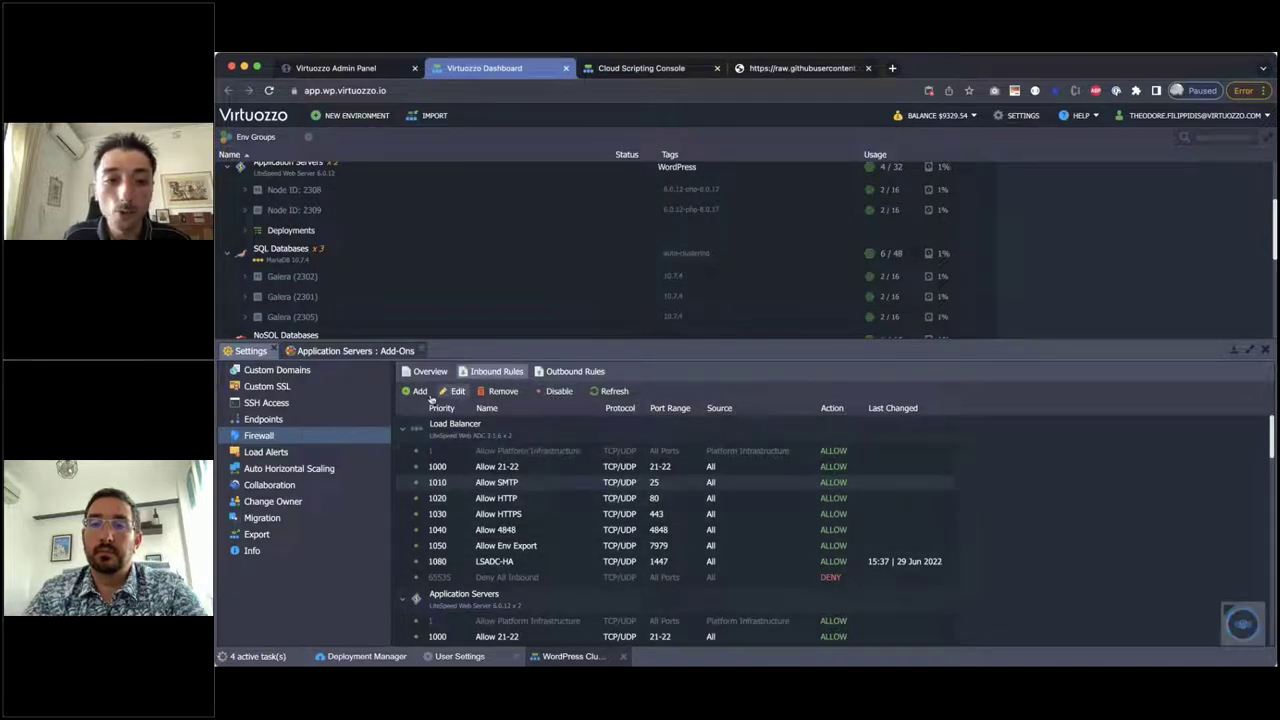
{"action": "left_click", "coordinate": [415, 391]}
{"action": "left_click", "coordinate": [622, 416]}
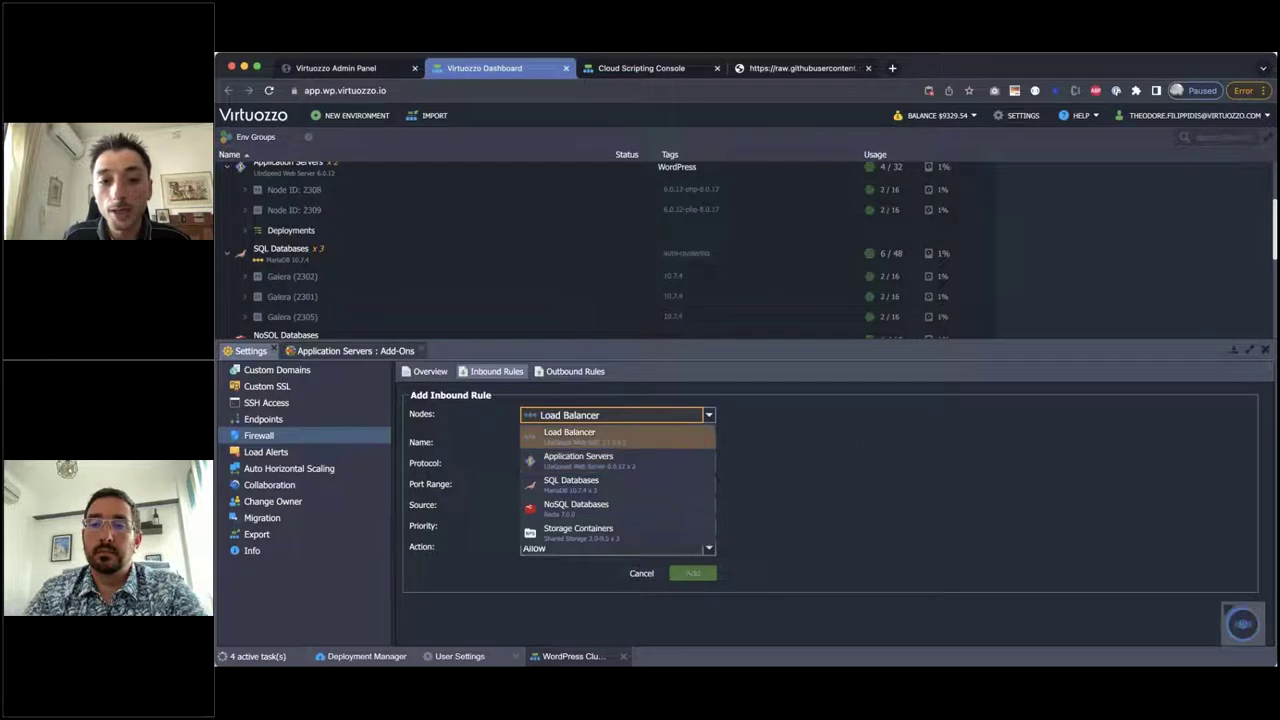
Keep Load Balancer nodes, browse the preset rule names without choosing, and cancel the rule
{"action": "left_click", "coordinate": [754, 500]}
{"action": "left_click", "coordinate": [708, 443]}
{"action": "scroll", "coordinate": [639, 527], "scroll_direction": "down", "scroll_amount": 1}
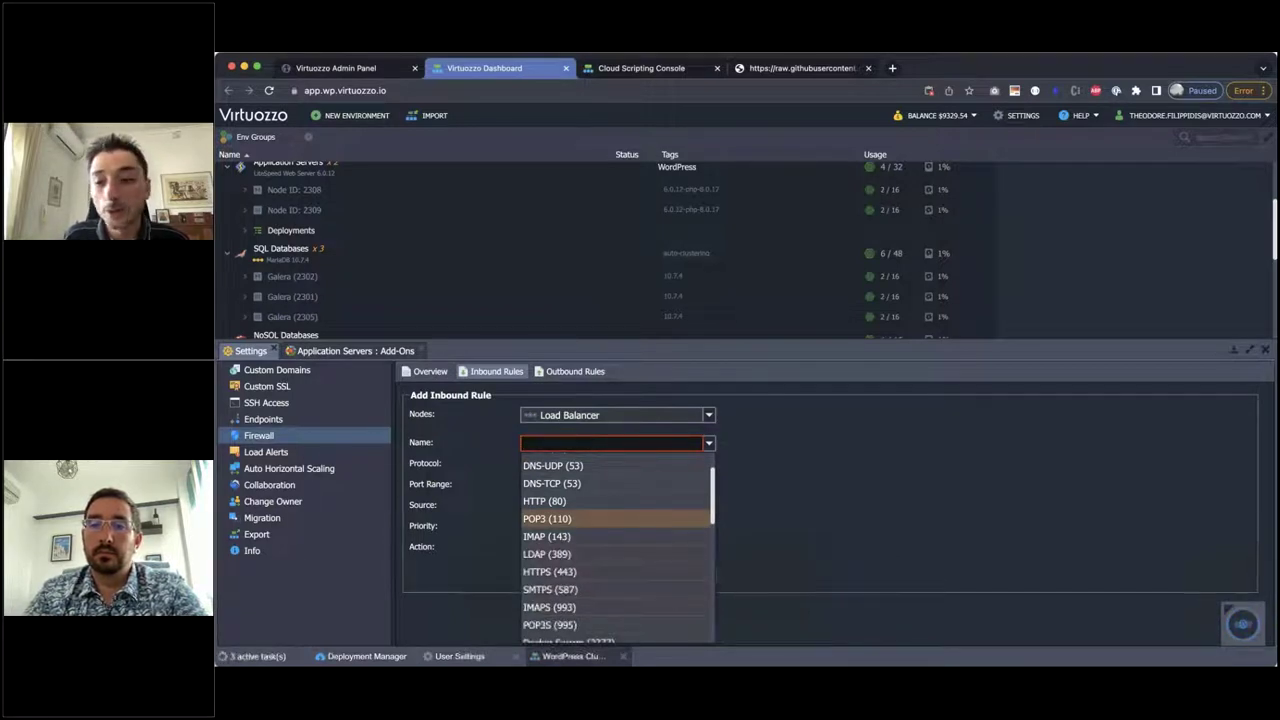
{"action": "left_click", "coordinate": [768, 497]}
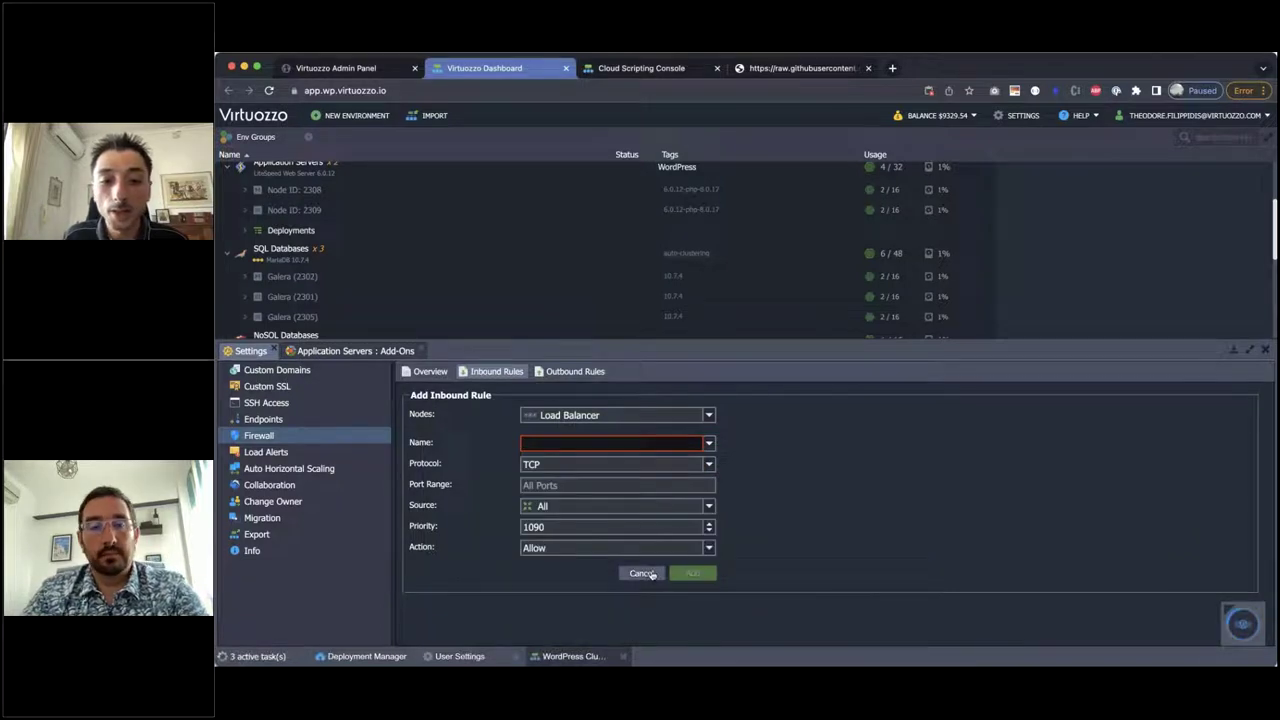
{"action": "left_click", "coordinate": [646, 573]}
Start another inbound rule with source Environment Nodes, check the related nodes, then cancel it
{"action": "scroll", "coordinate": [680, 540], "scroll_direction": "down", "scroll_amount": 1}
{"action": "left_click", "coordinate": [415, 391]}
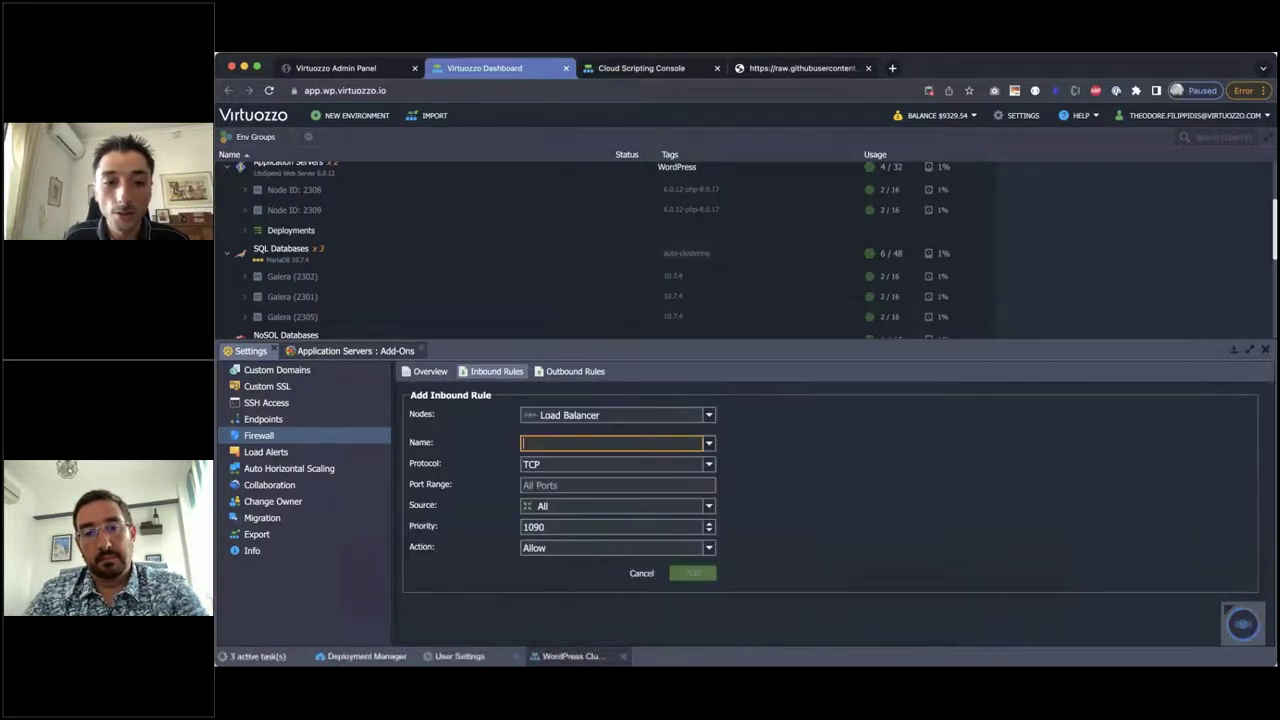
{"action": "left_click", "coordinate": [645, 506]}
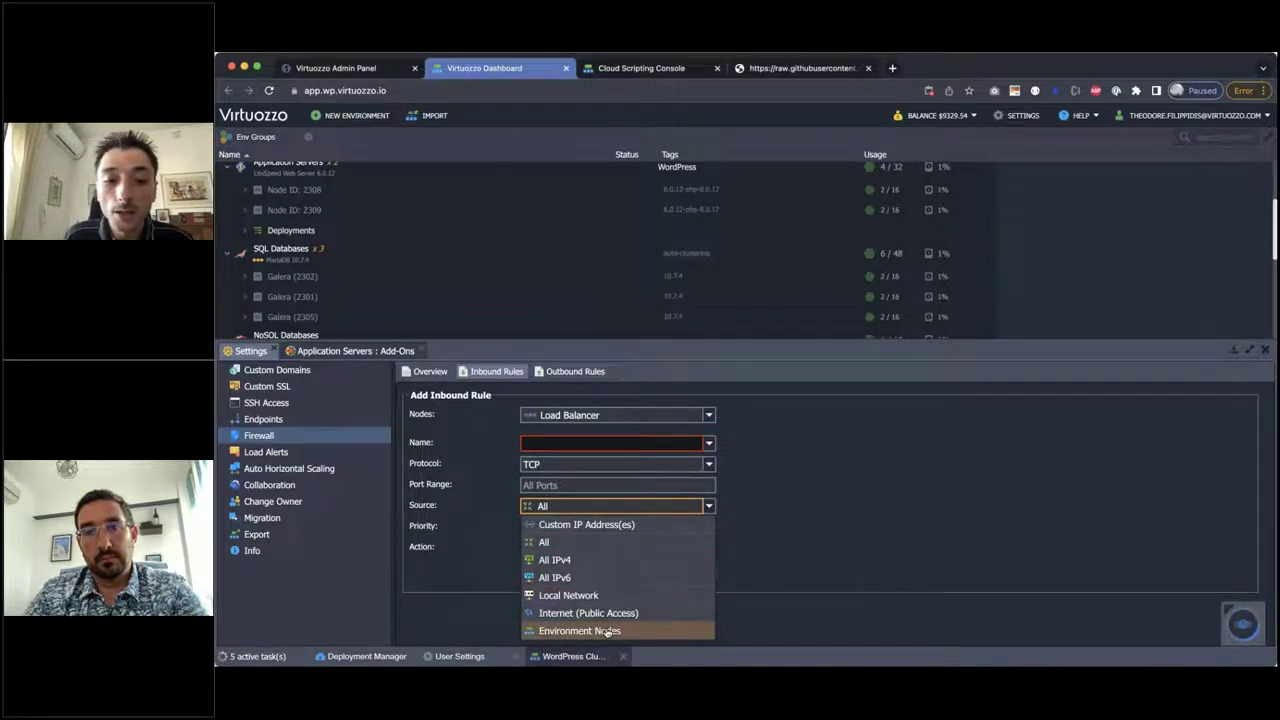
{"action": "left_click", "coordinate": [604, 630]}
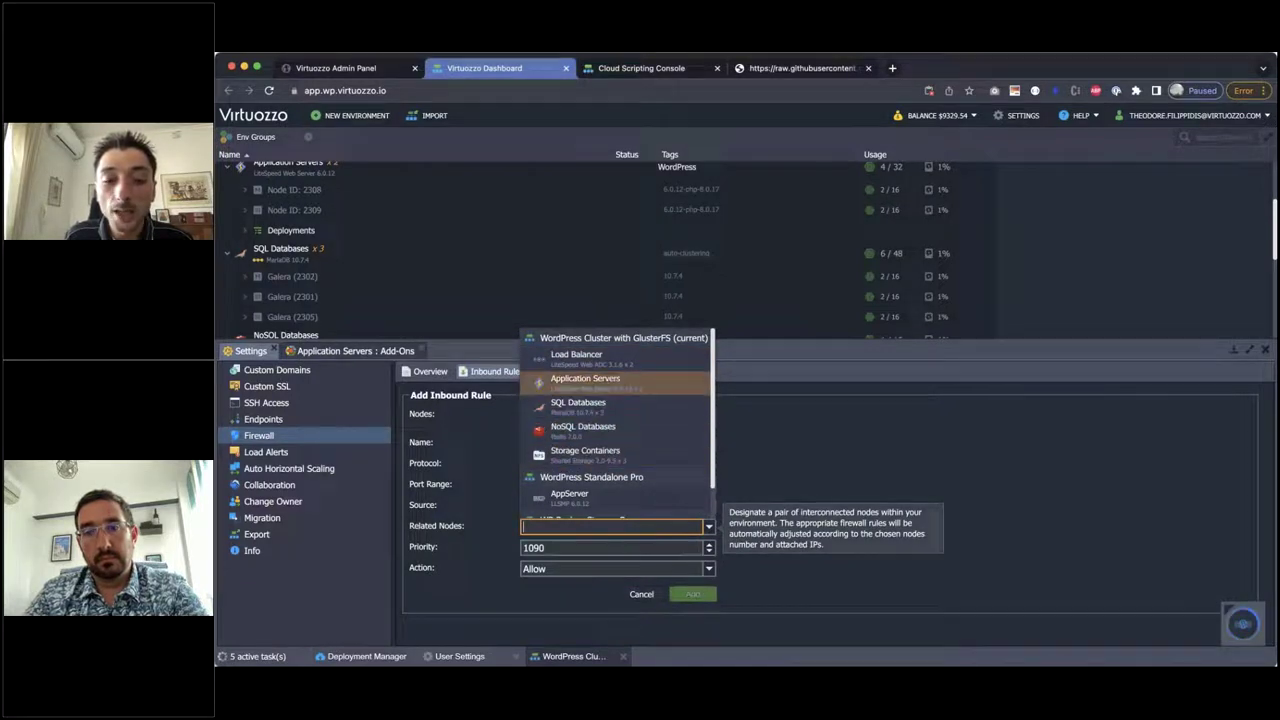
{"action": "mouse_move", "coordinate": [613, 468]}
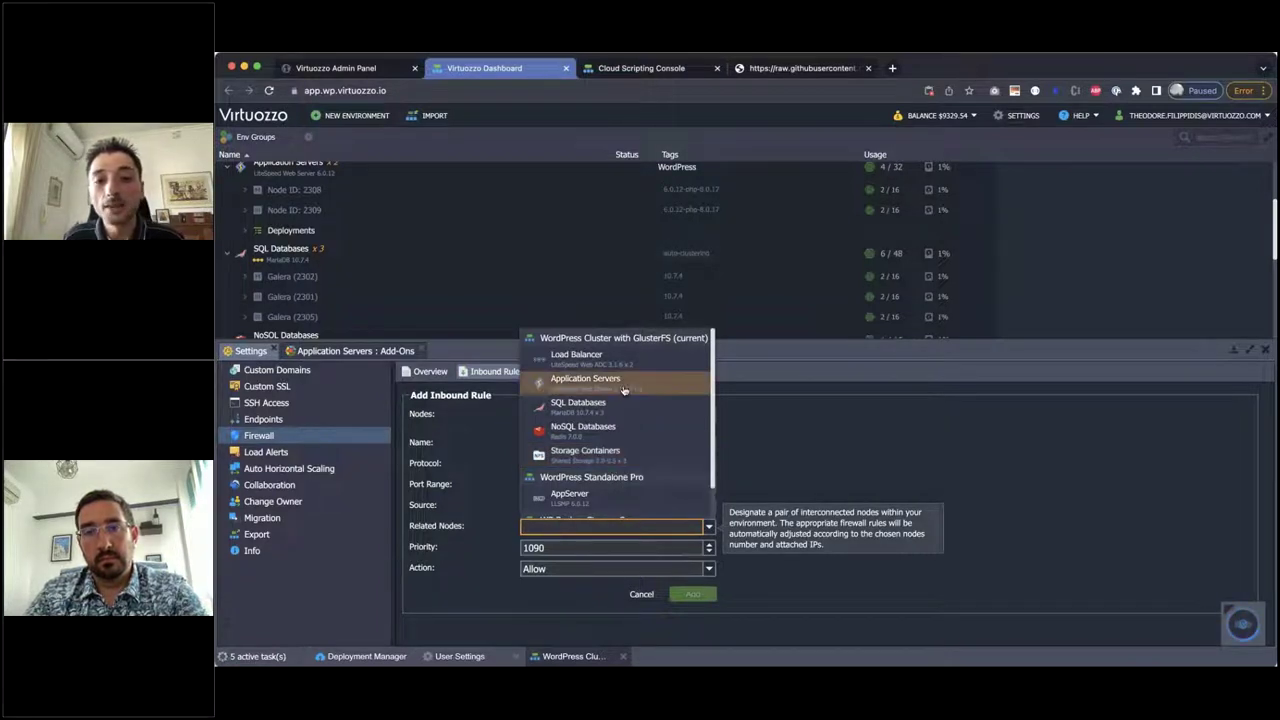
{"action": "mouse_move", "coordinate": [624, 389]}
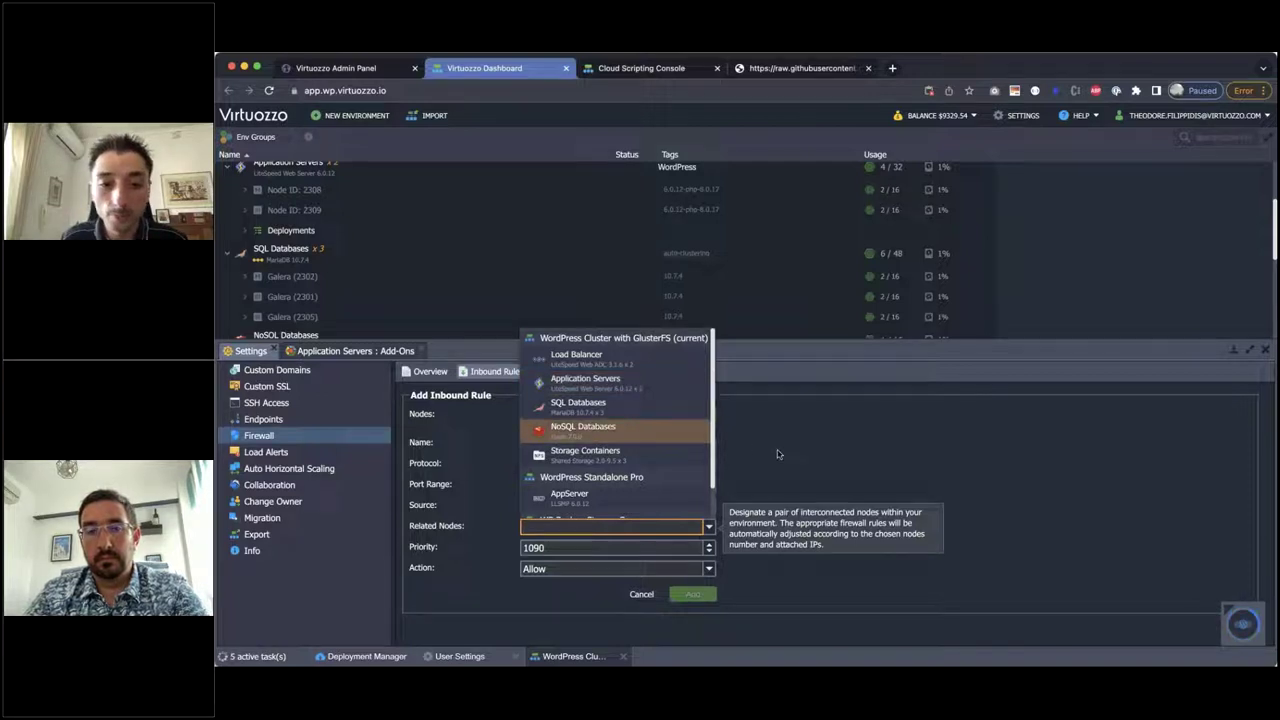
{"action": "left_click", "coordinate": [650, 595]}
{"action": "left_click", "coordinate": [650, 595]}
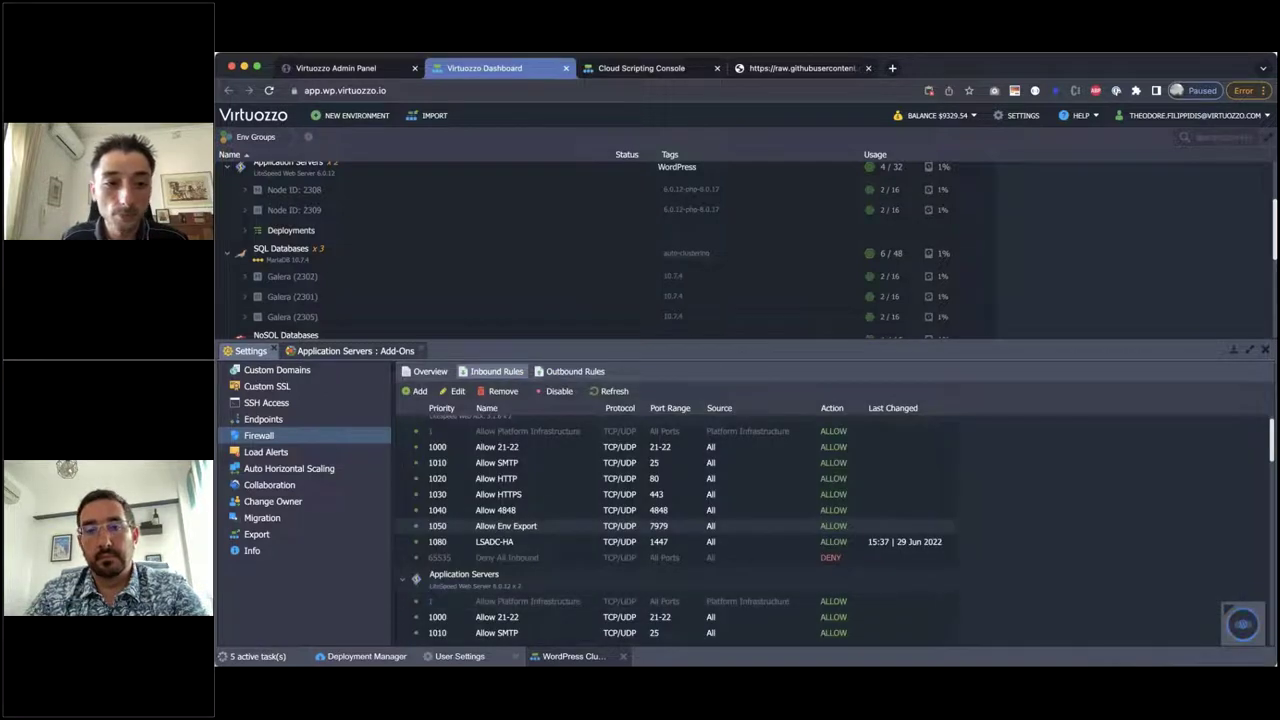
Go back to the firewall Overview and open the Env Groups list
{"action": "left_click", "coordinate": [432, 371]}
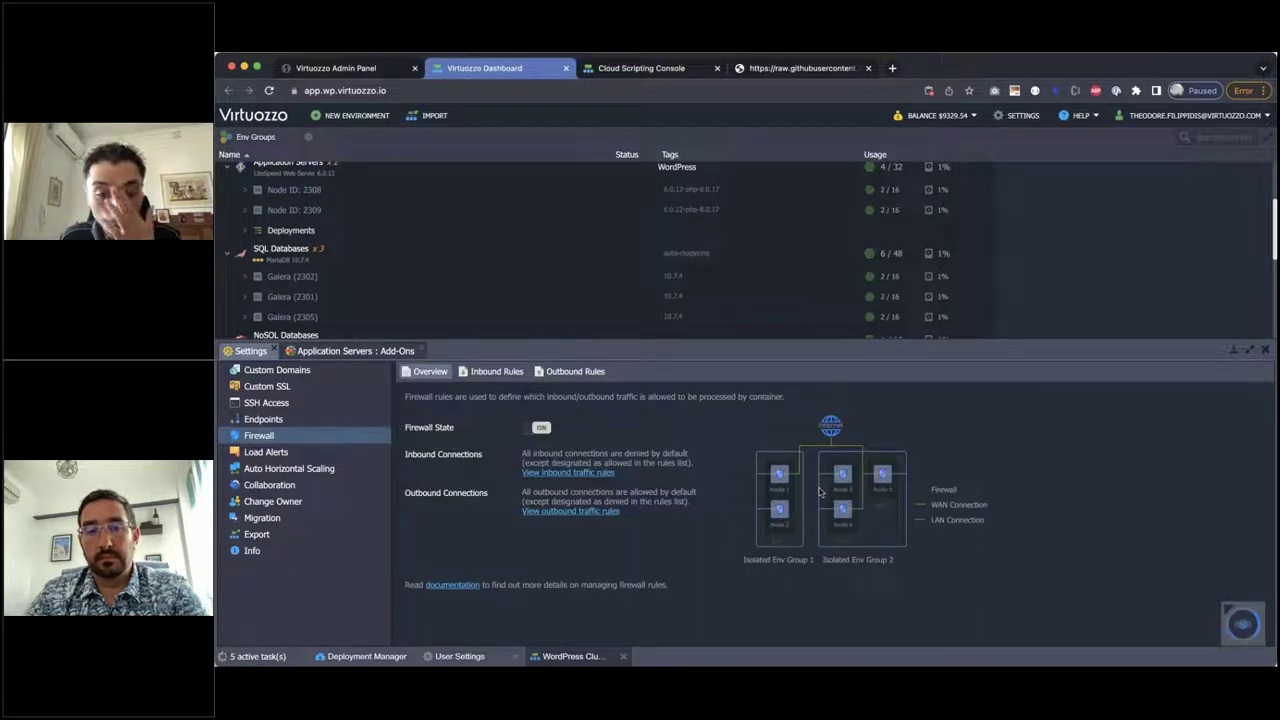
{"action": "scroll", "coordinate": [820, 491], "scroll_direction": "up", "scroll_amount": 10}
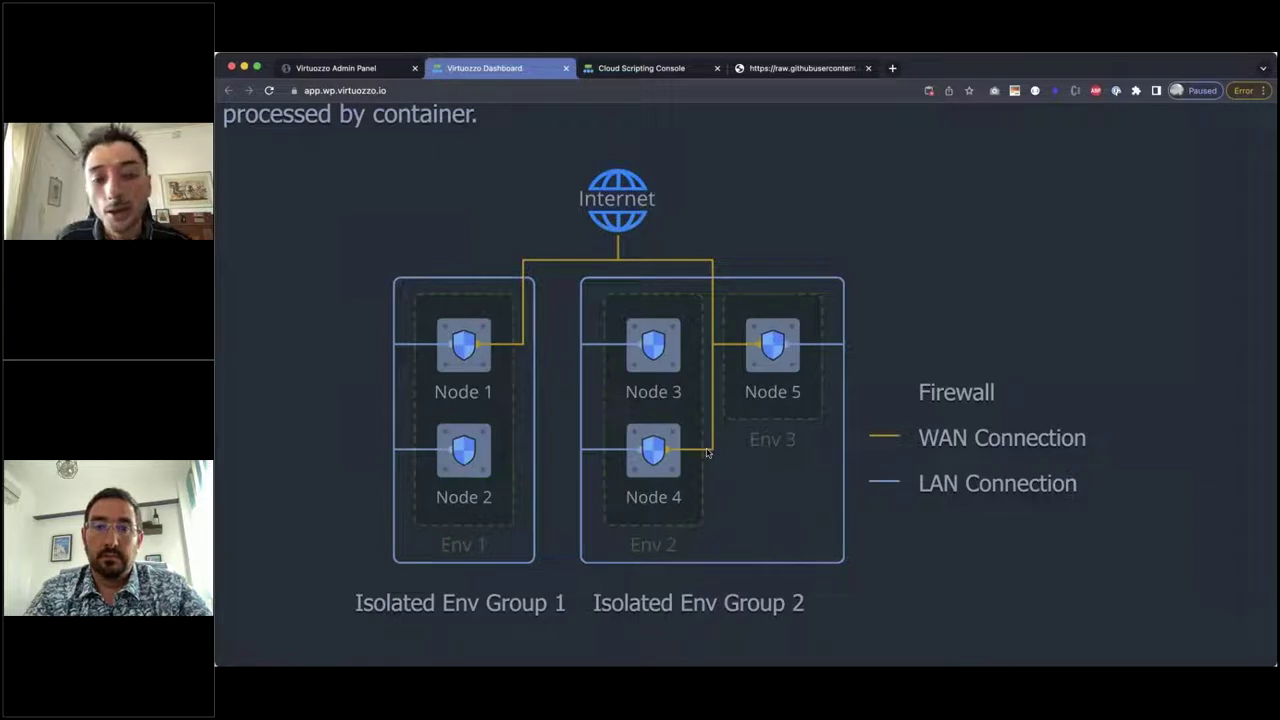
{"action": "key", "text": "Right"}
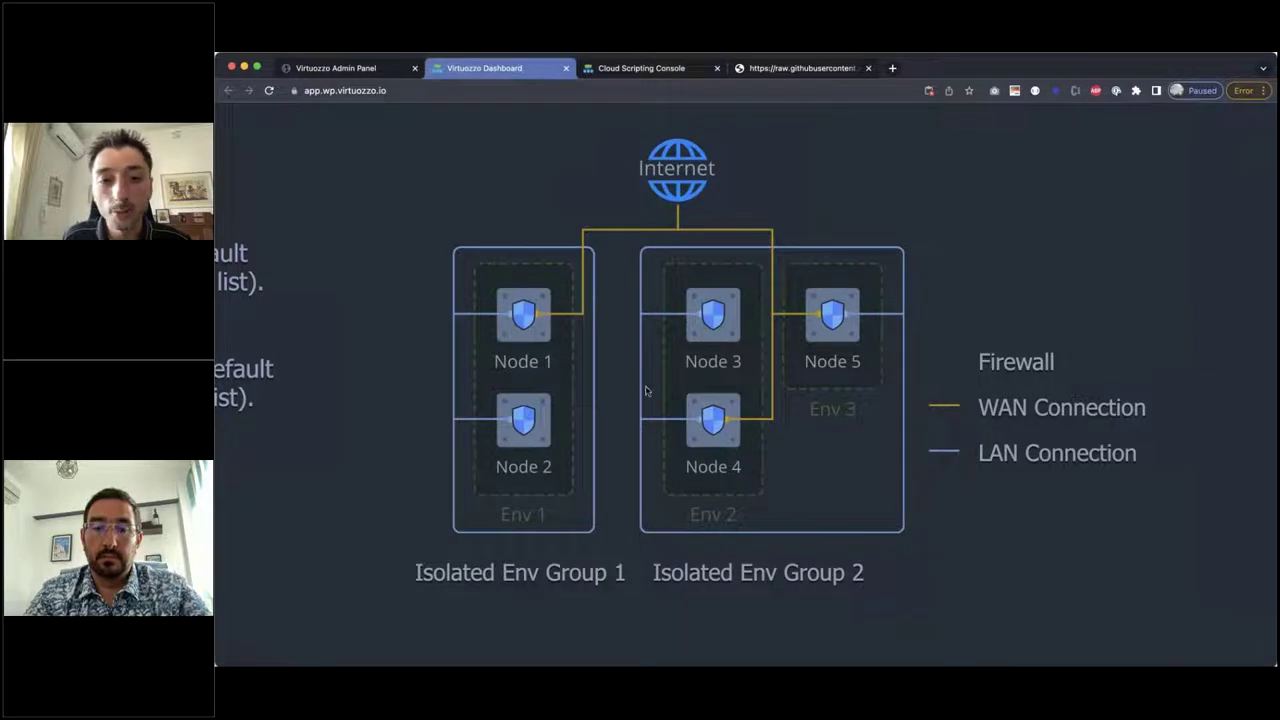
{"action": "scroll", "coordinate": [642, 395], "scroll_direction": "down", "scroll_amount": 5}
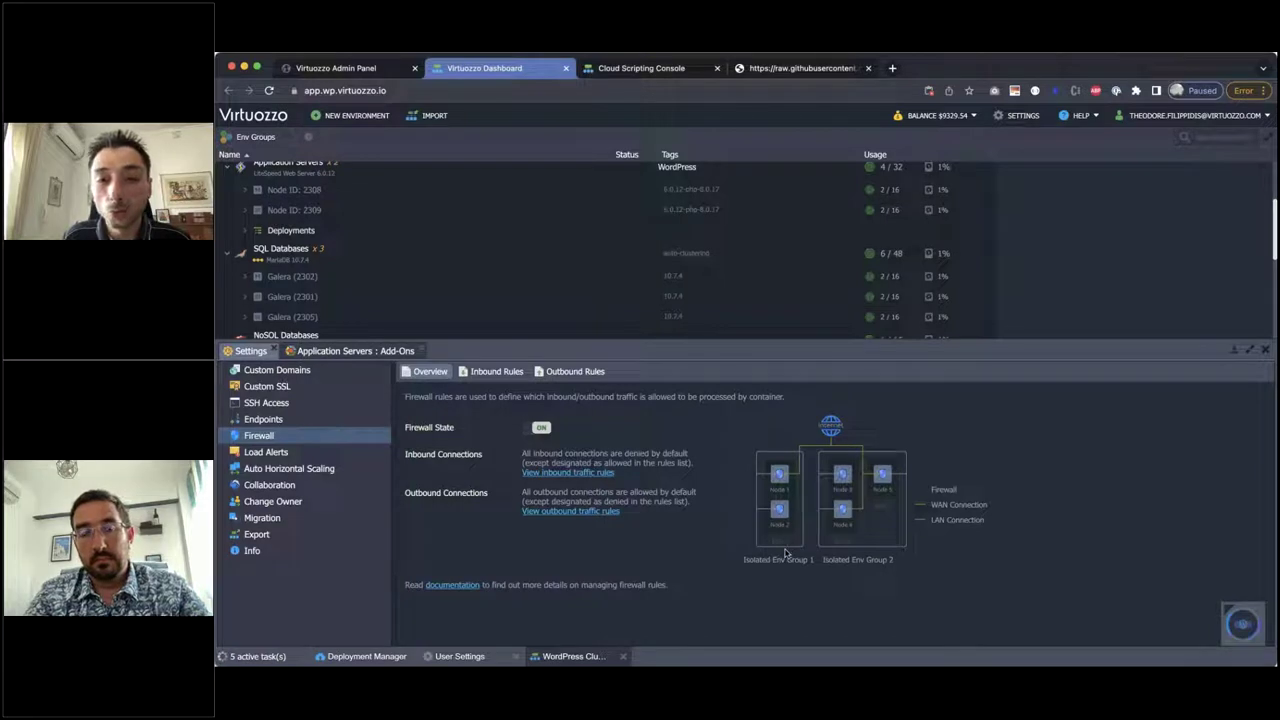
{"action": "left_click", "coordinate": [255, 137]}
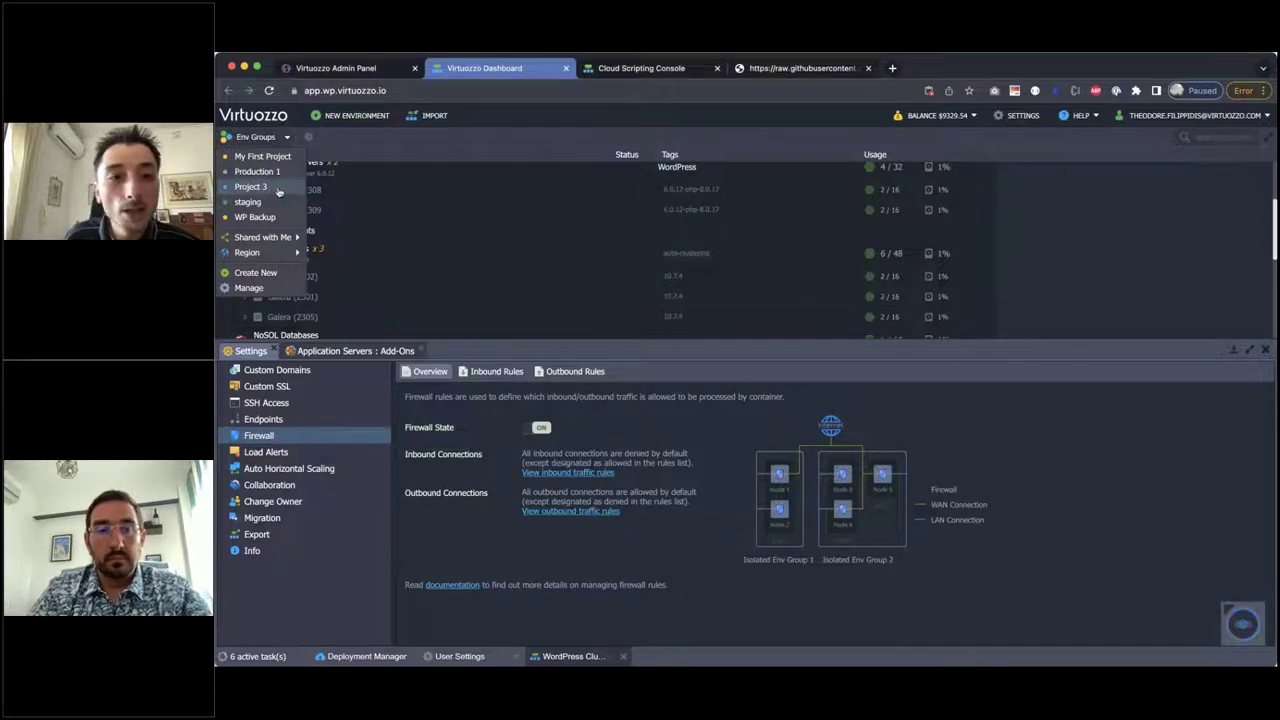
Filter to Project 3 environments and cancel the cluster's Environment Groups dialog unchanged
{"action": "left_click", "coordinate": [270, 192]}
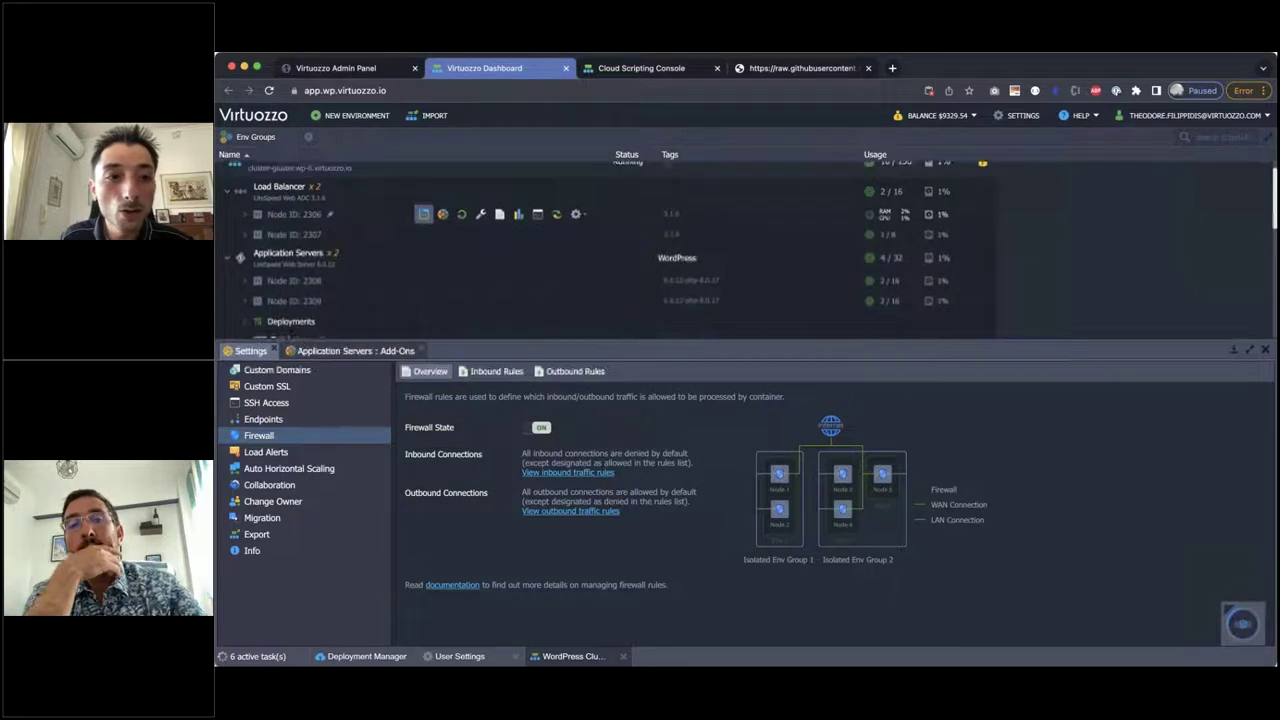
{"action": "left_click", "coordinate": [702, 186]}
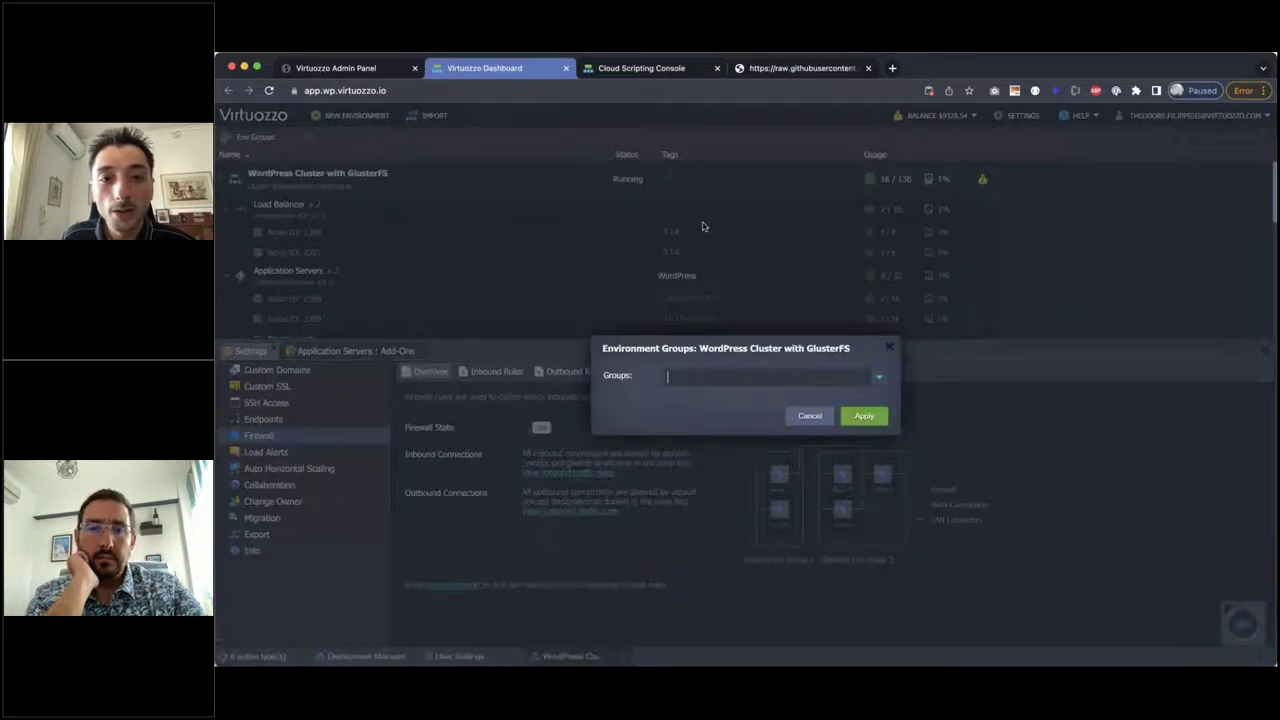
{"action": "left_click", "coordinate": [758, 385]}
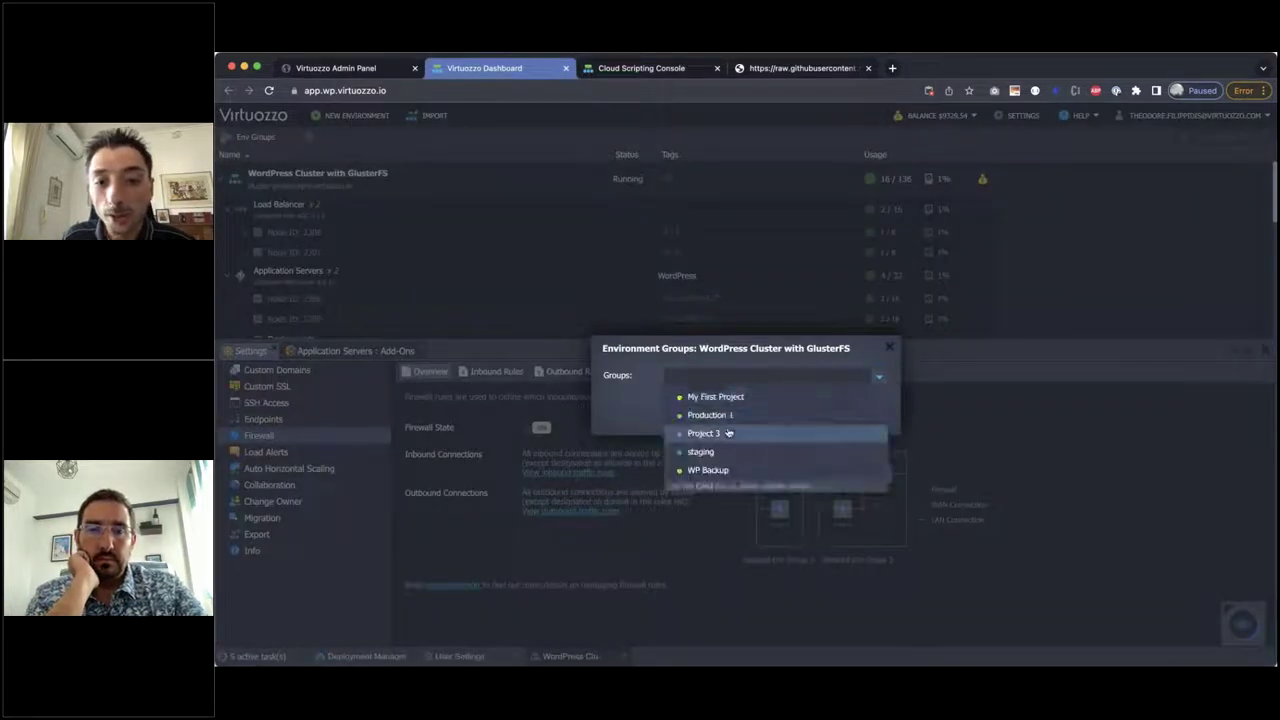
{"action": "key", "text": "Escape"}
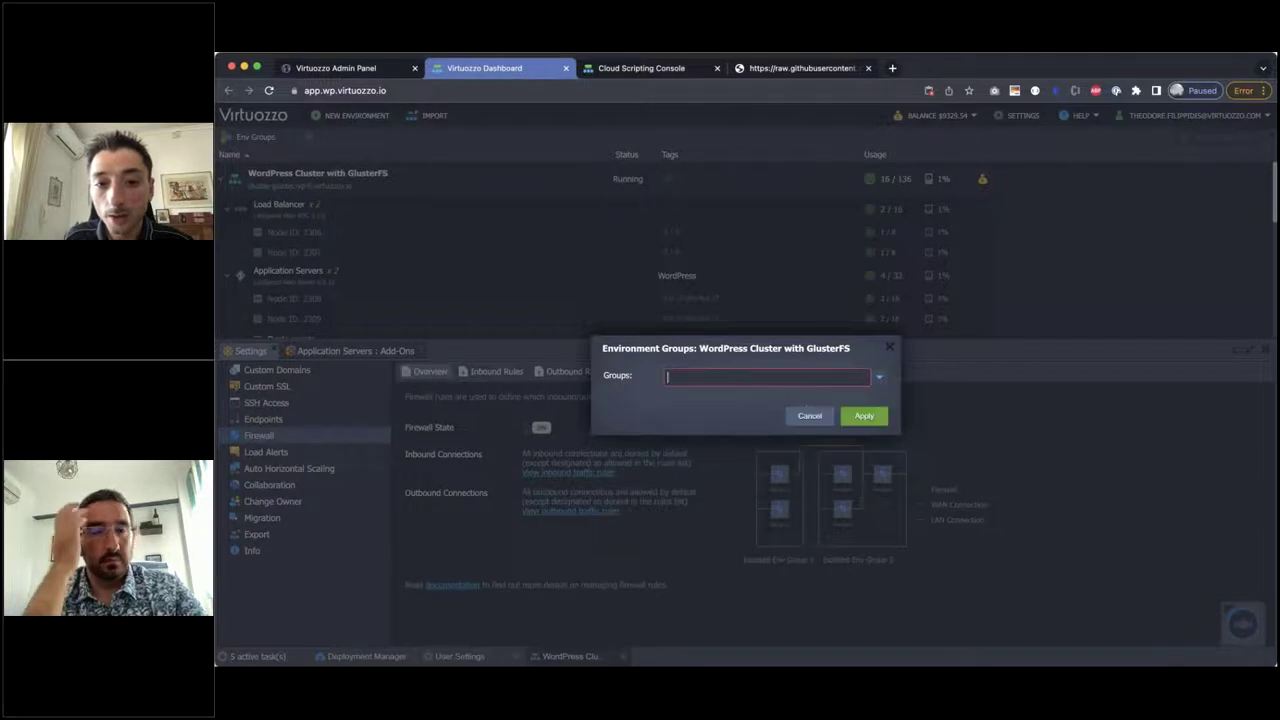
{"action": "left_click", "coordinate": [809, 420]}
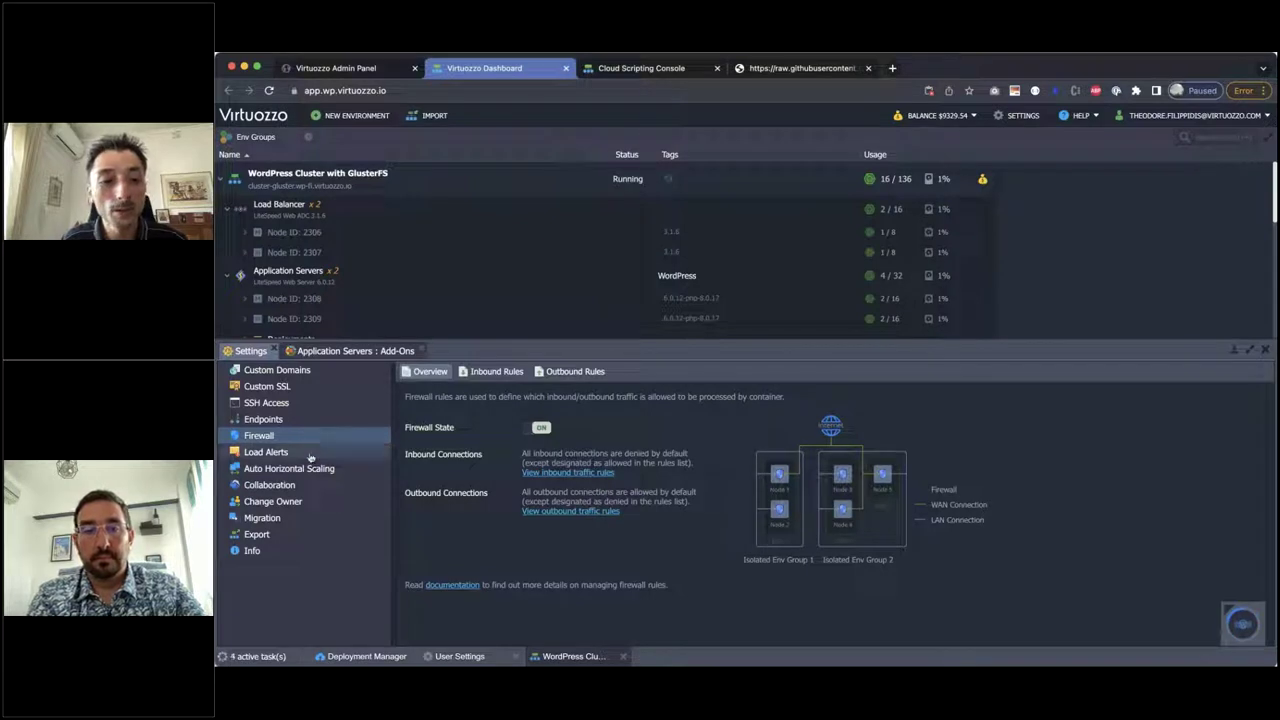
Begin a load alert for Application Servers, keeping Cloudlets (Memory, CPU) as the trigger
{"action": "left_click", "coordinate": [310, 457]}
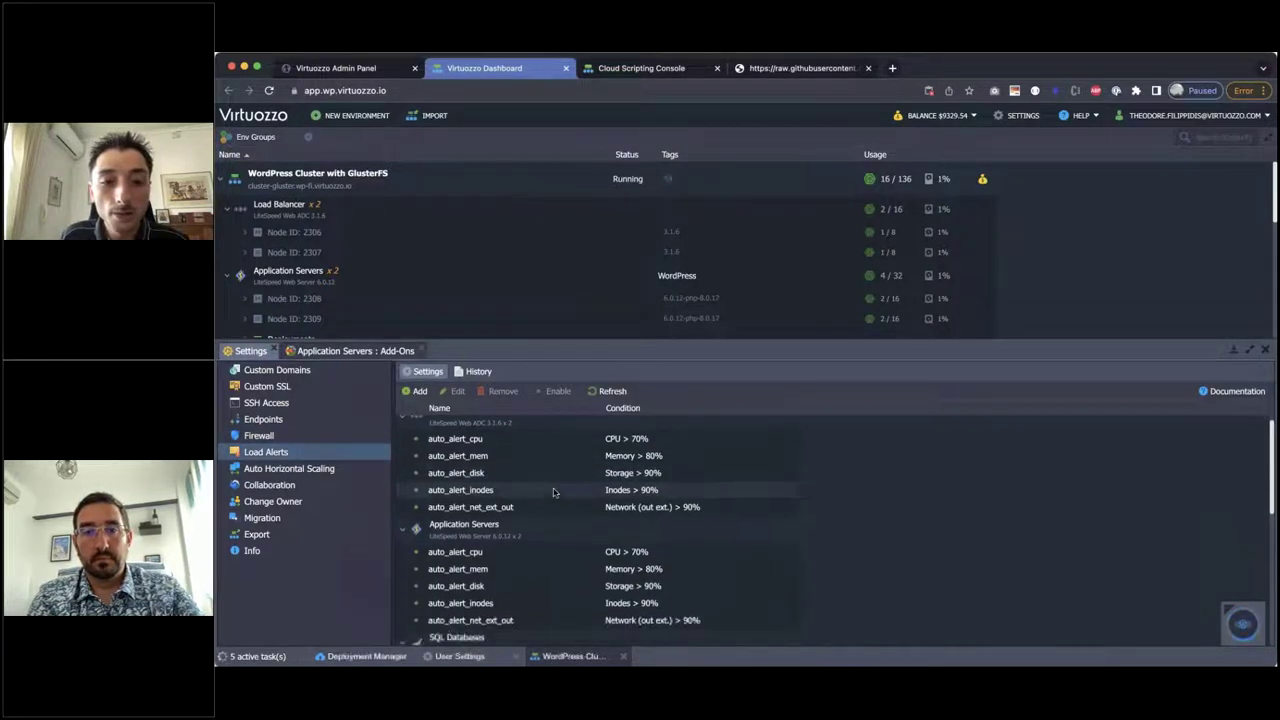
{"action": "scroll", "coordinate": [548, 572], "scroll_direction": "down", "scroll_amount": 1}
{"action": "scroll", "coordinate": [548, 572], "scroll_direction": "up", "scroll_amount": 1}
{"action": "left_click", "coordinate": [415, 395]}
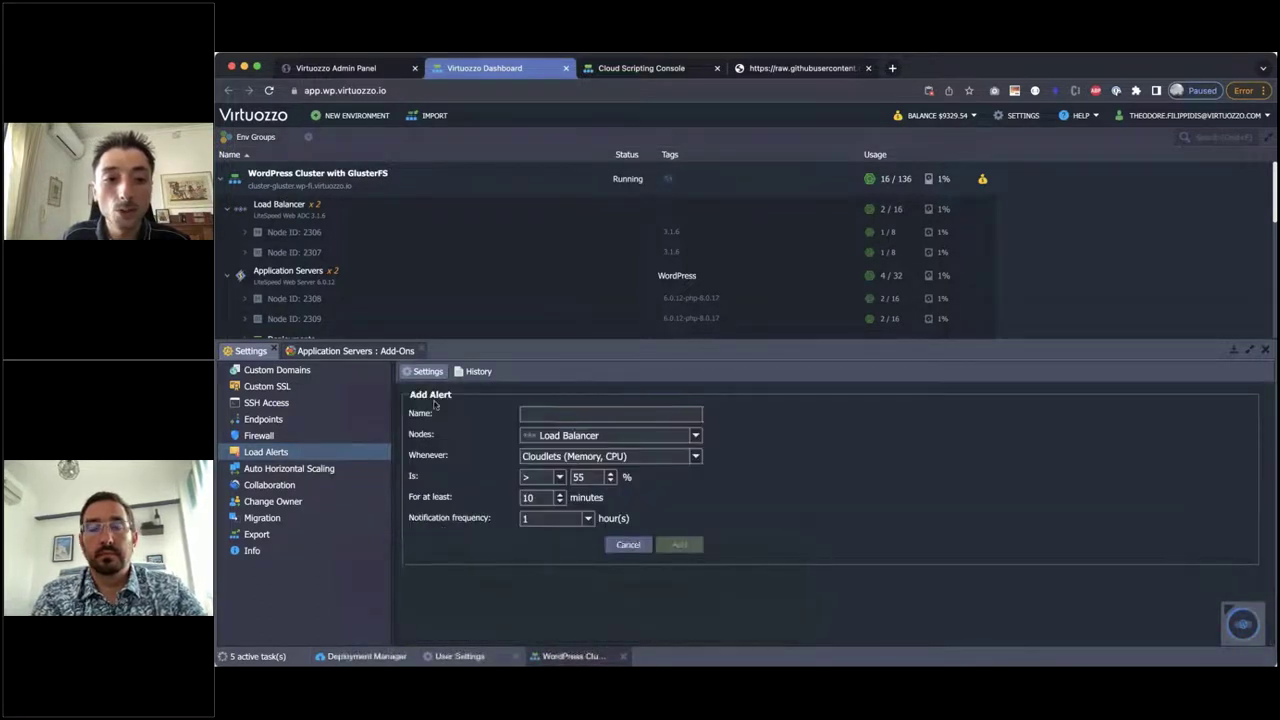
{"action": "left_click", "coordinate": [640, 438]}
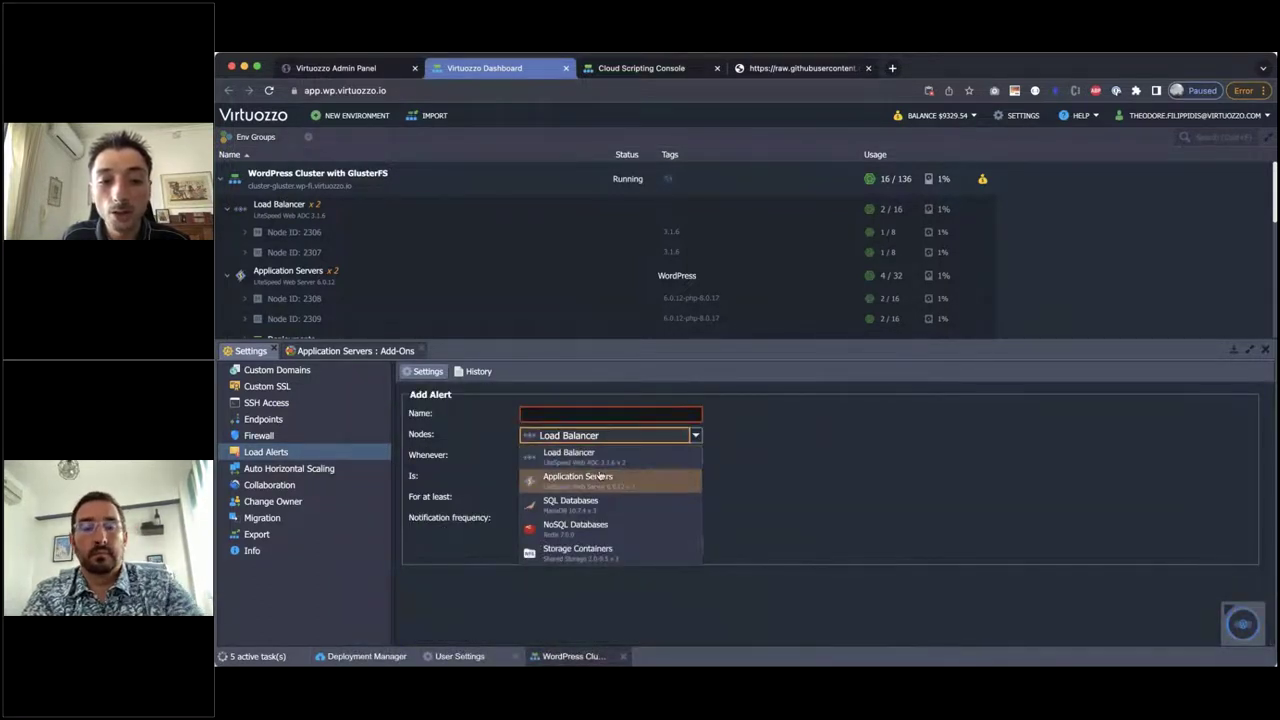
{"action": "left_click", "coordinate": [626, 485]}
{"action": "left_click", "coordinate": [645, 460]}
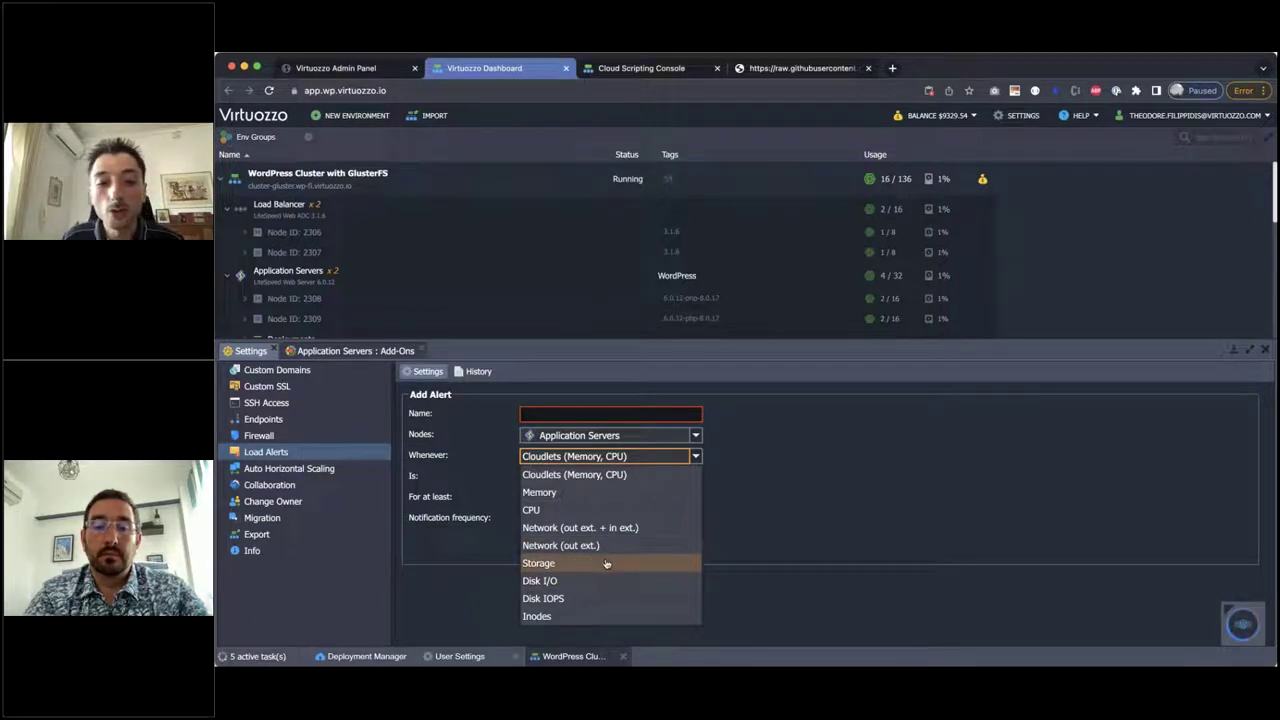
{"action": "left_click", "coordinate": [802, 457]}
Check the load alert History start date, then open Auto Horizontal Scaling settings
{"action": "left_click", "coordinate": [476, 371]}
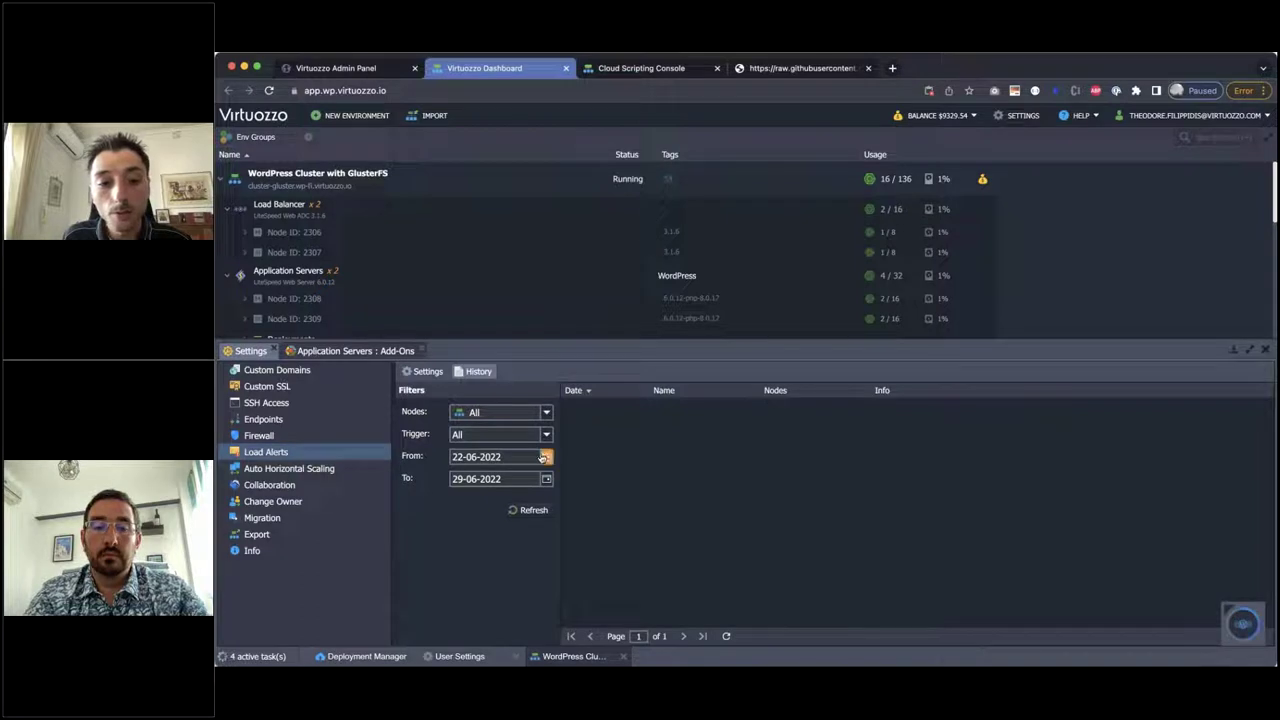
{"action": "left_click", "coordinate": [546, 456]}
{"action": "left_click", "coordinate": [592, 456]}
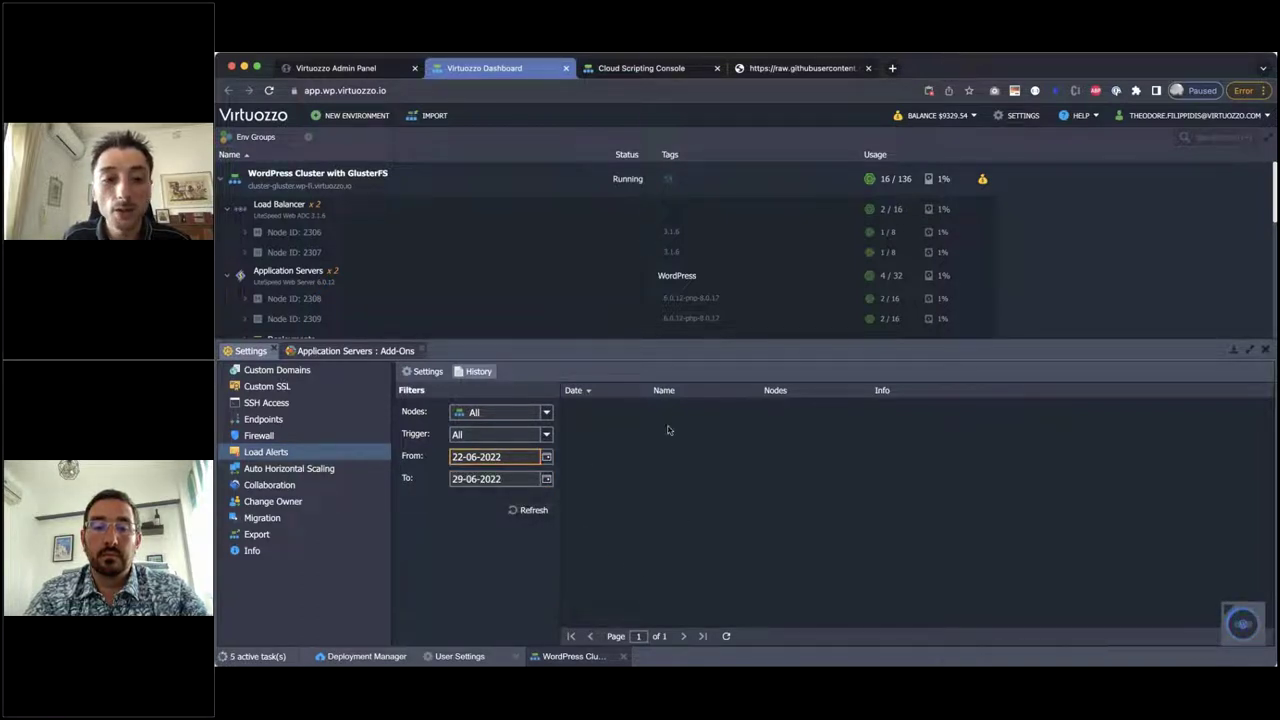
{"action": "left_click", "coordinate": [310, 470]}
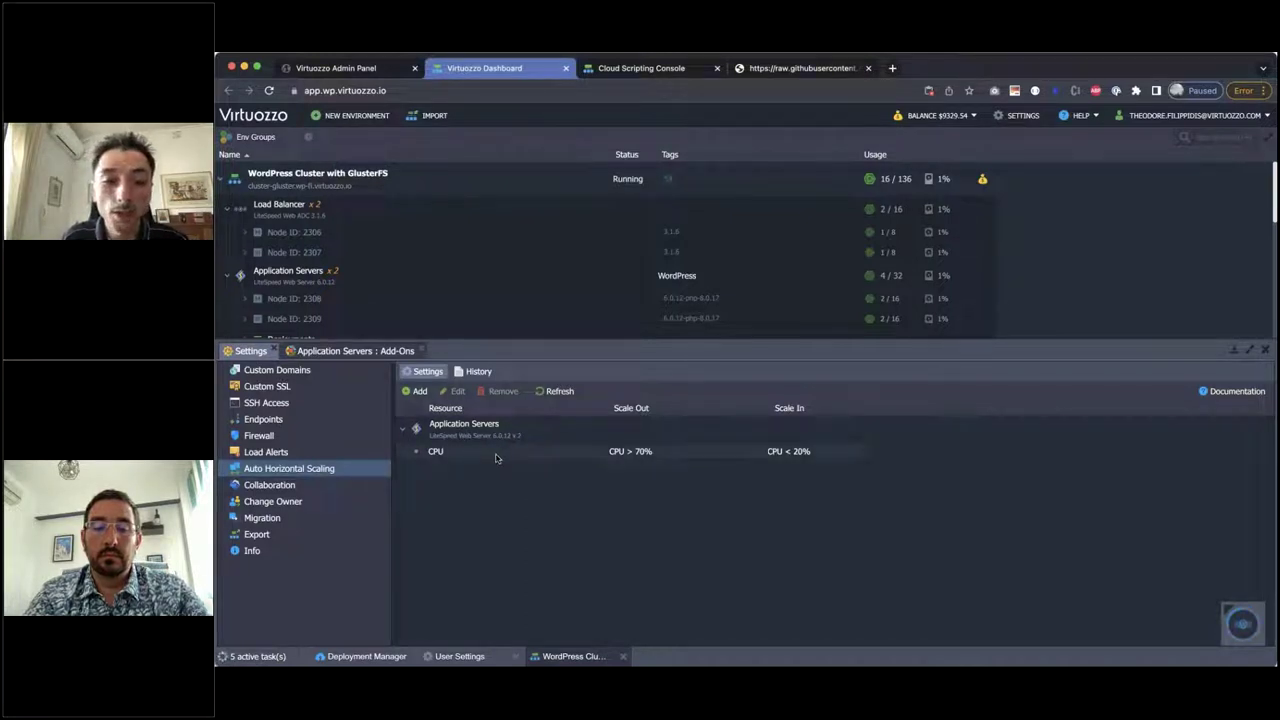
Inspect the CPU scaling trigger and its history, close it unchanged, then remove it
{"action": "double_click", "coordinate": [495, 457]}
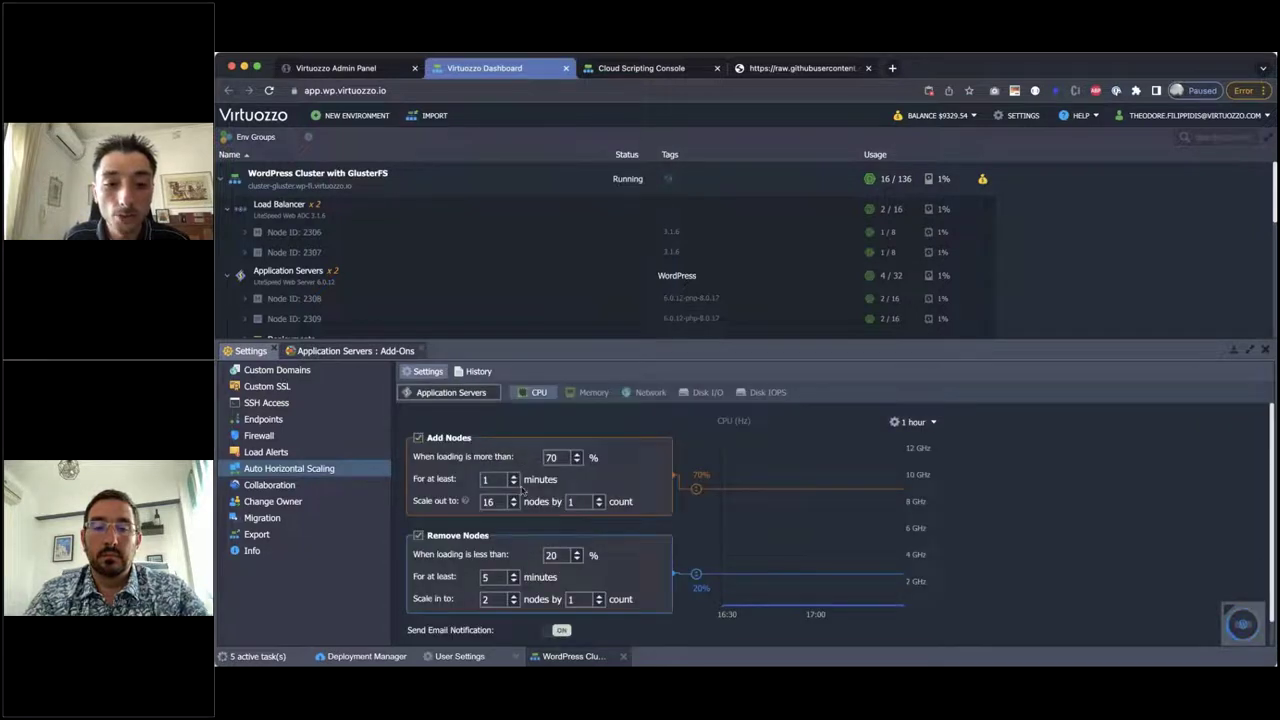
{"action": "scroll", "coordinate": [521, 490], "scroll_direction": "down", "scroll_amount": 1}
{"action": "scroll", "coordinate": [521, 490], "scroll_direction": "up", "scroll_amount": 1}
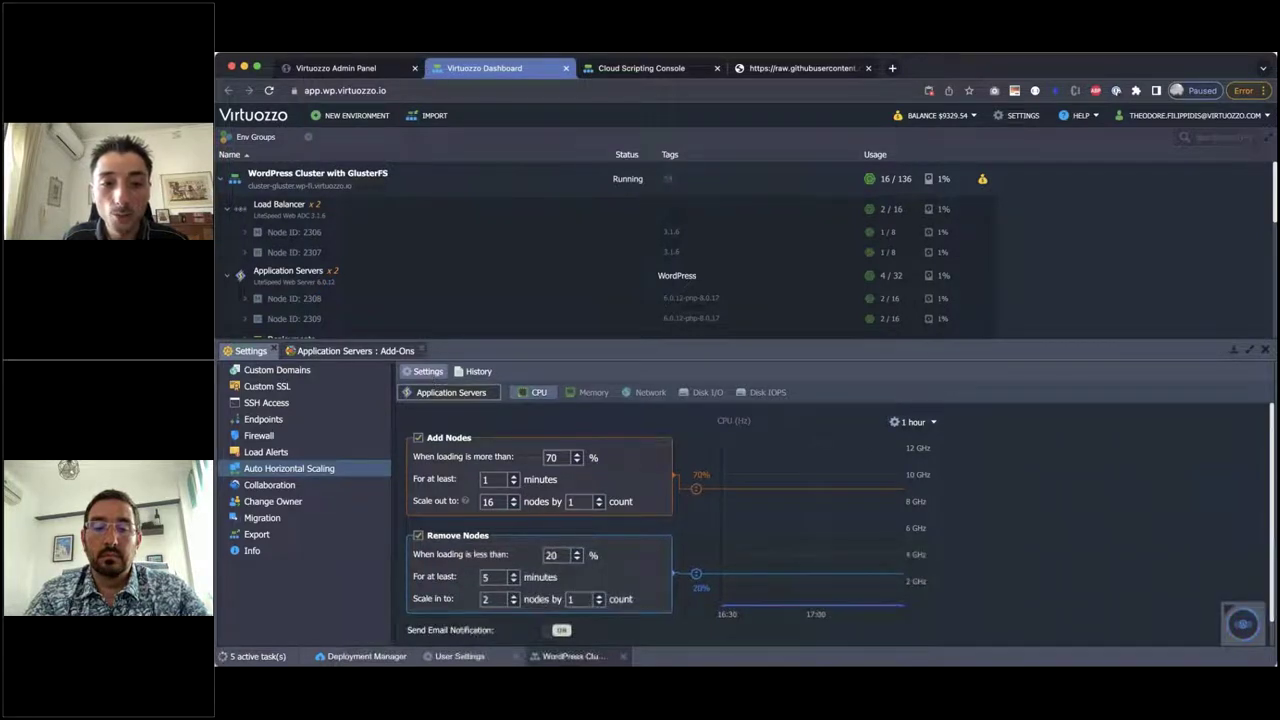
{"action": "left_click", "coordinate": [482, 372]}
{"action": "left_click", "coordinate": [430, 372]}
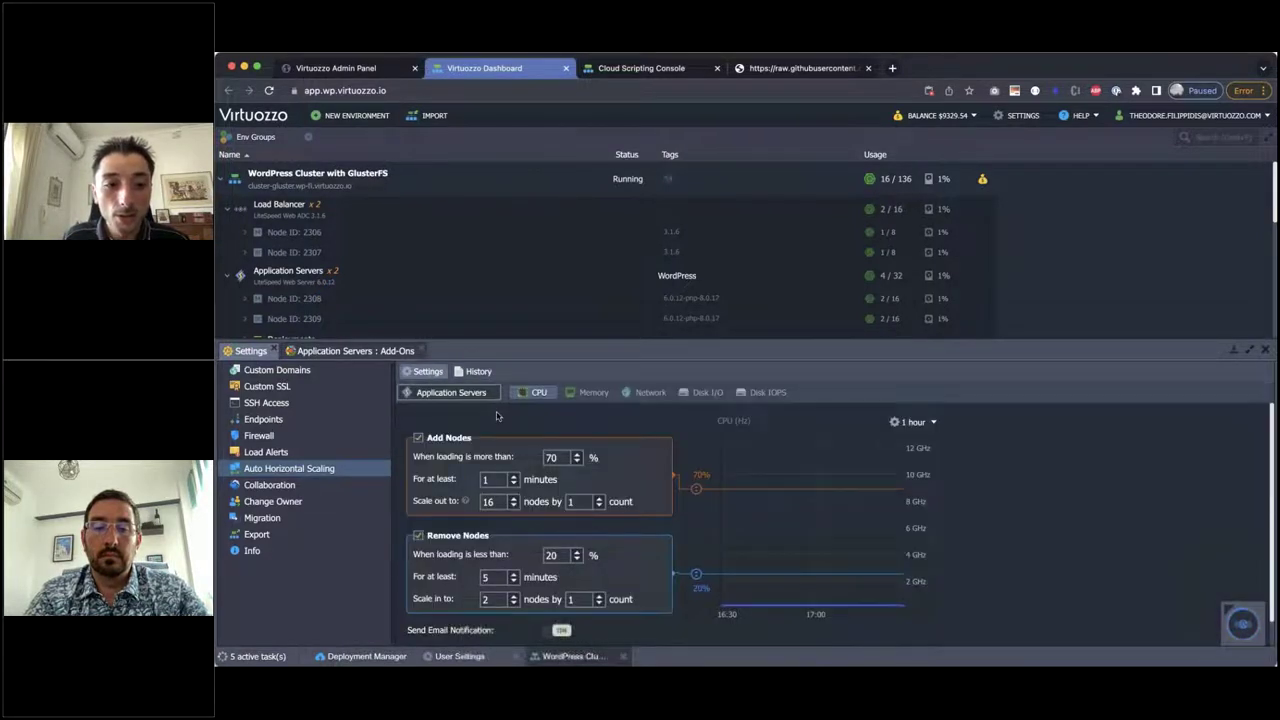
{"action": "scroll", "coordinate": [500, 416], "scroll_direction": "down", "scroll_amount": 1}
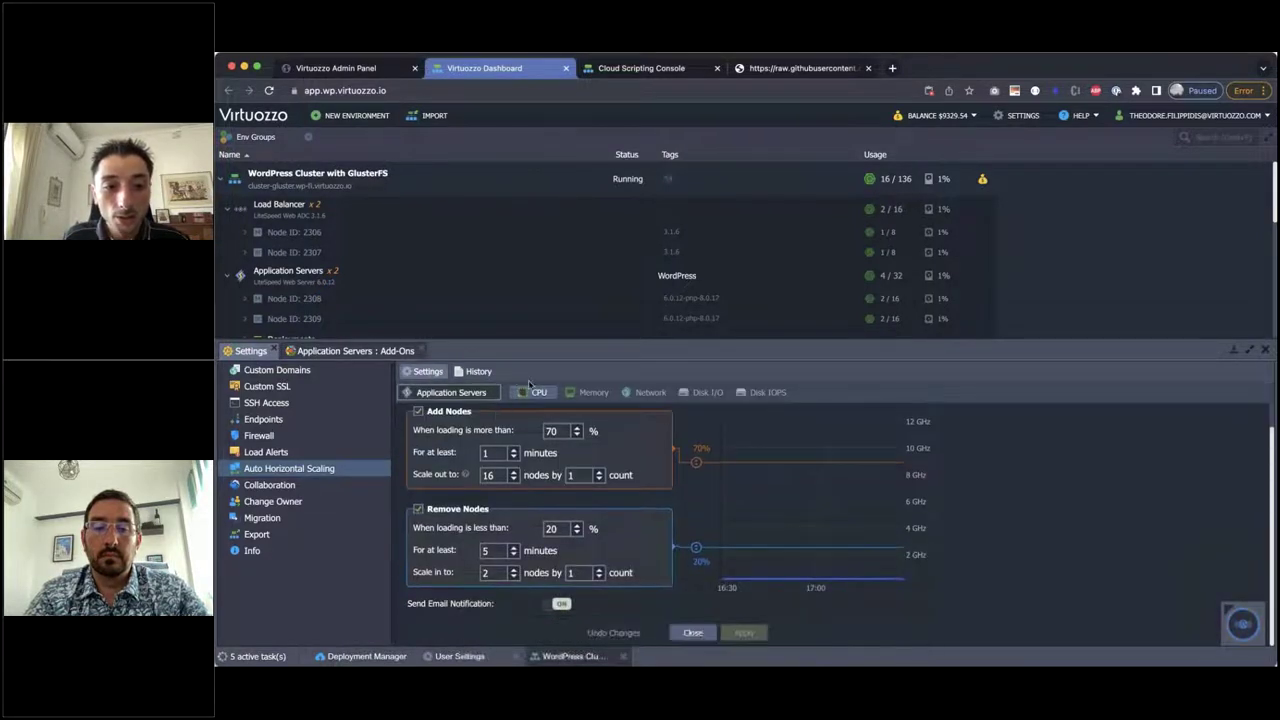
{"action": "left_click", "coordinate": [693, 633]}
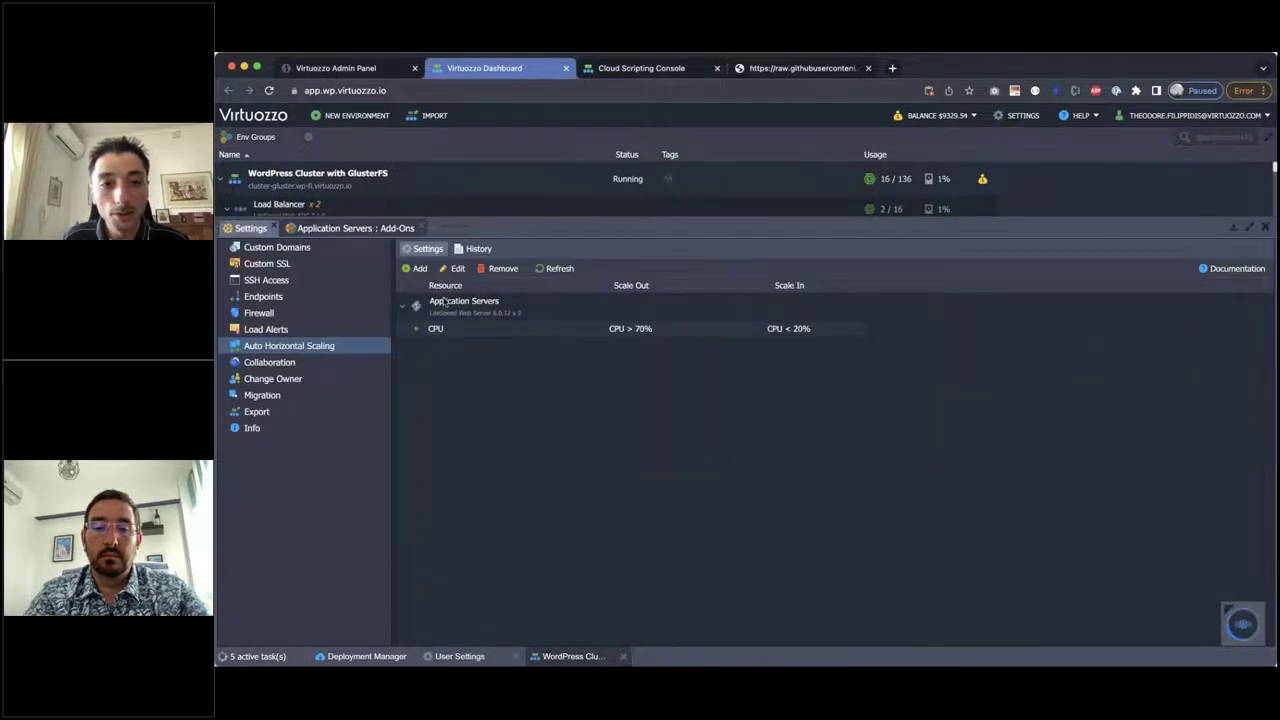
{"action": "left_click", "coordinate": [503, 268]}
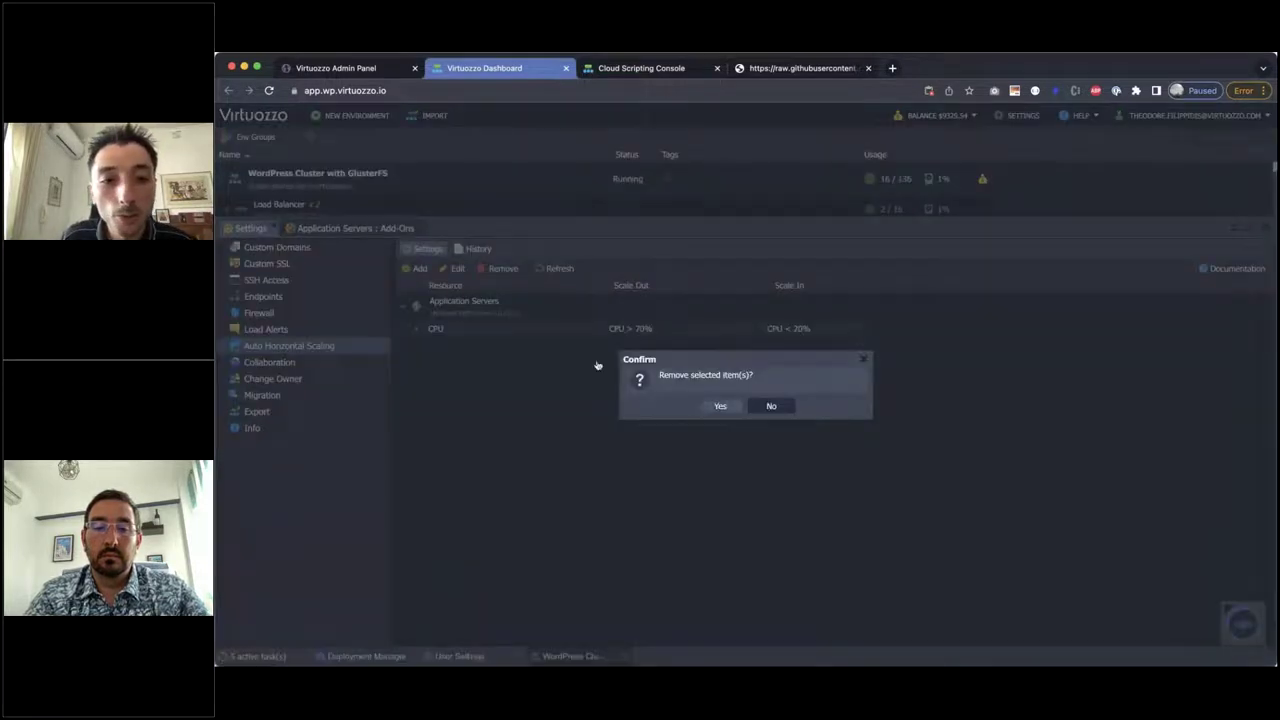
{"action": "left_click", "coordinate": [733, 401]}
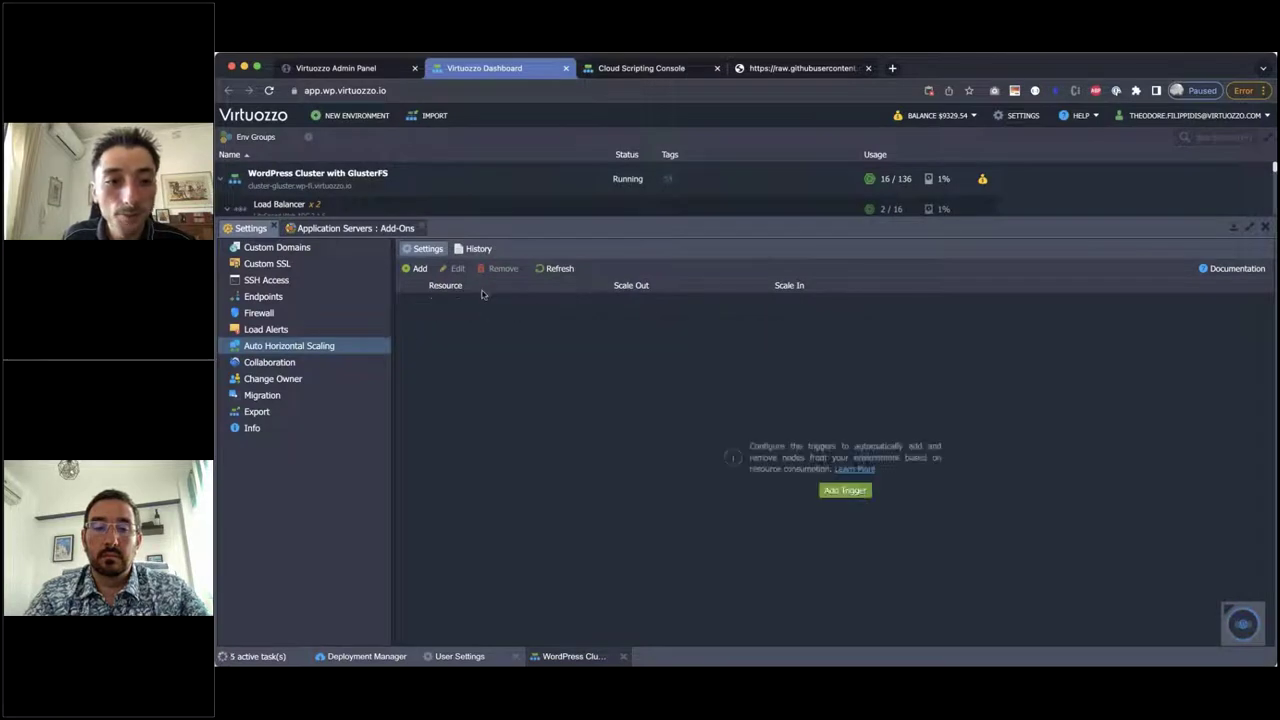
Create a new Application Servers scaling trigger based on CPU after previewing the other metric charts
{"action": "left_click", "coordinate": [416, 268]}
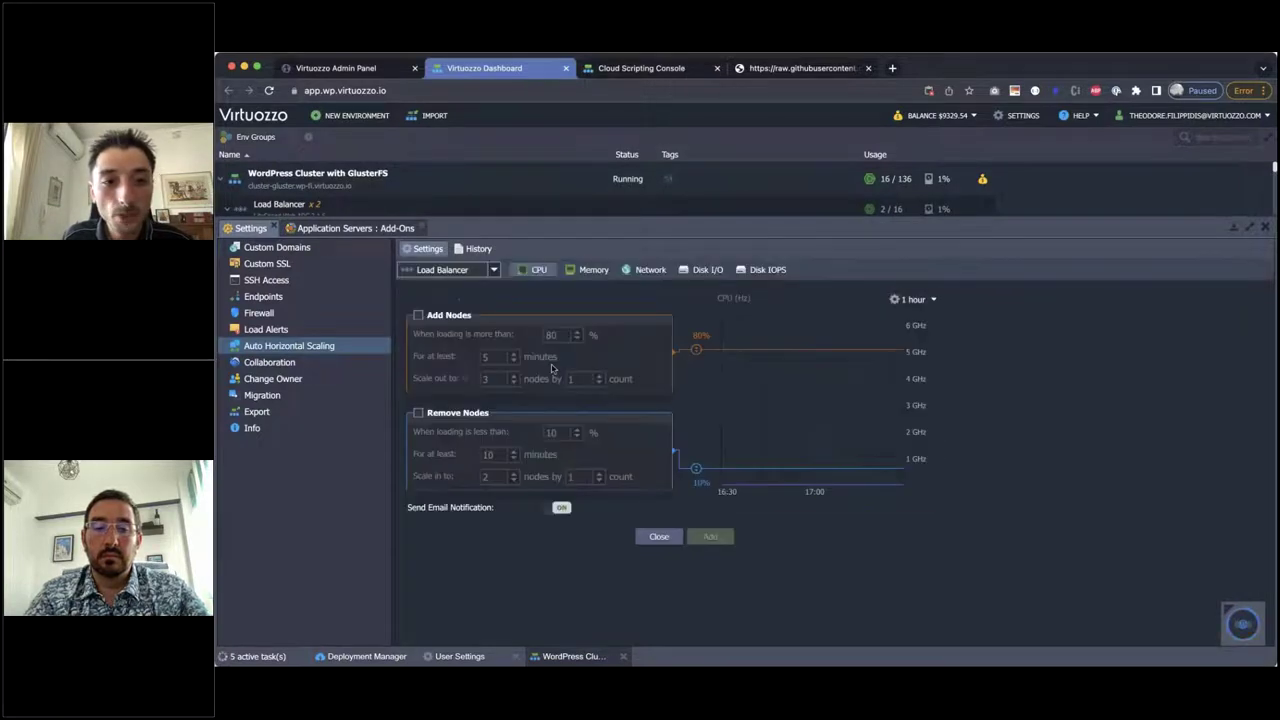
{"action": "left_click", "coordinate": [477, 274]}
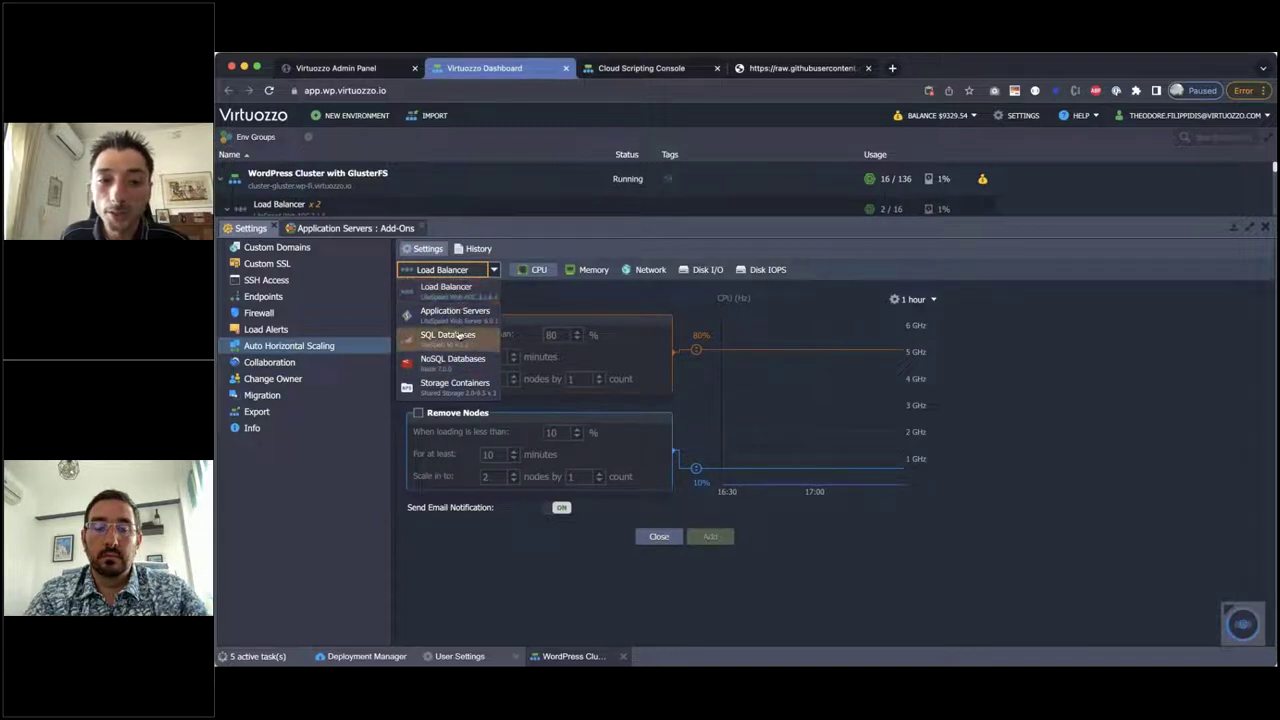
{"action": "left_click", "coordinate": [455, 312]}
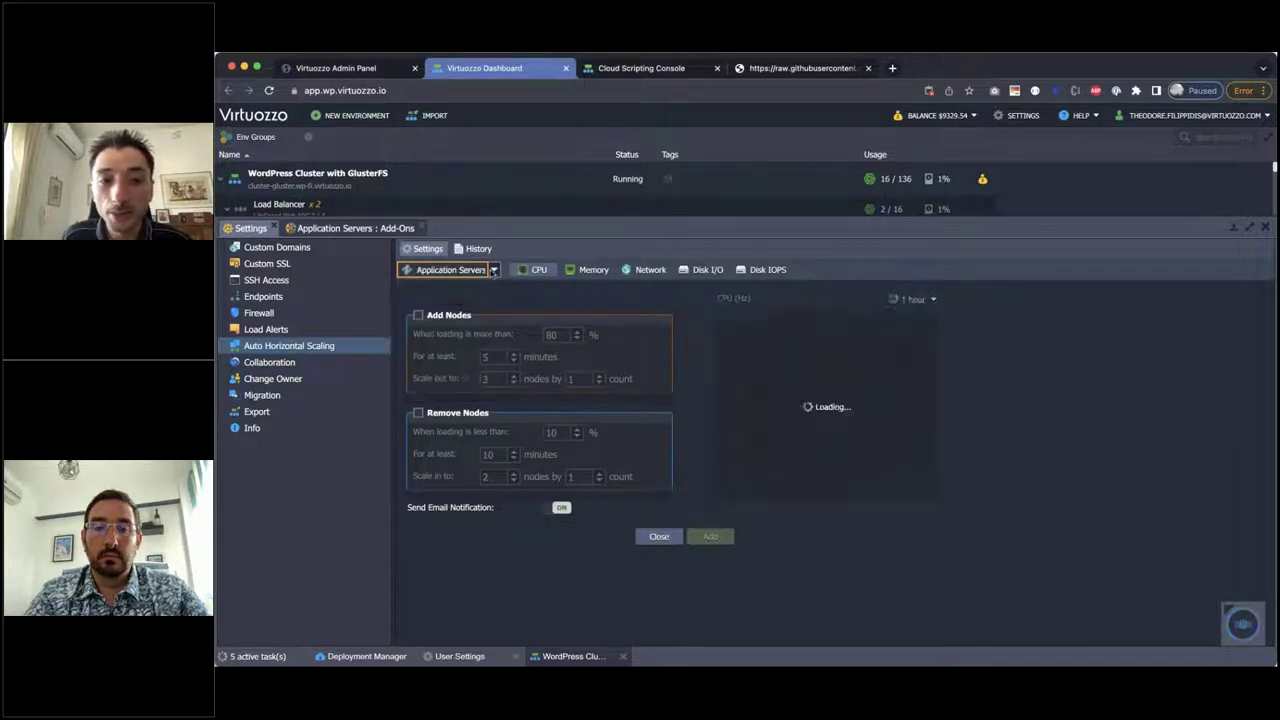
{"action": "left_click", "coordinate": [593, 270]}
{"action": "left_click", "coordinate": [650, 270]}
{"action": "left_click", "coordinate": [707, 270]}
{"action": "left_click", "coordinate": [768, 270]}
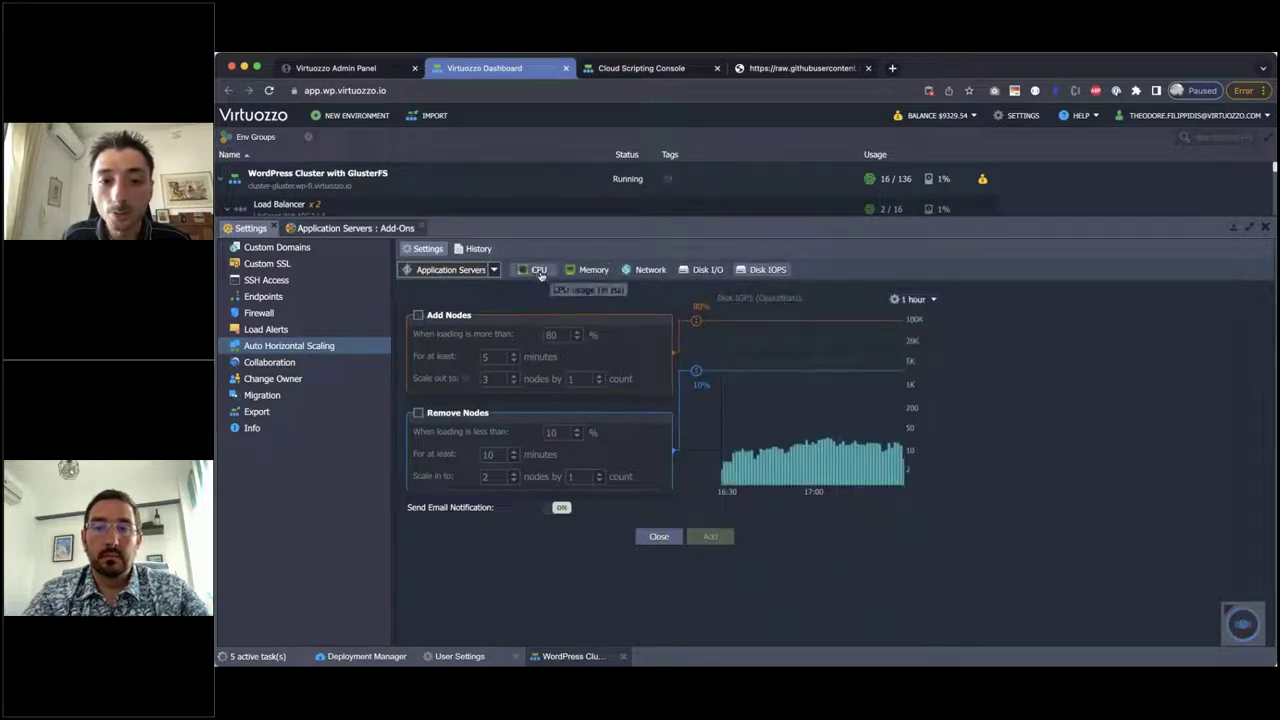
{"action": "left_click", "coordinate": [539, 272]}
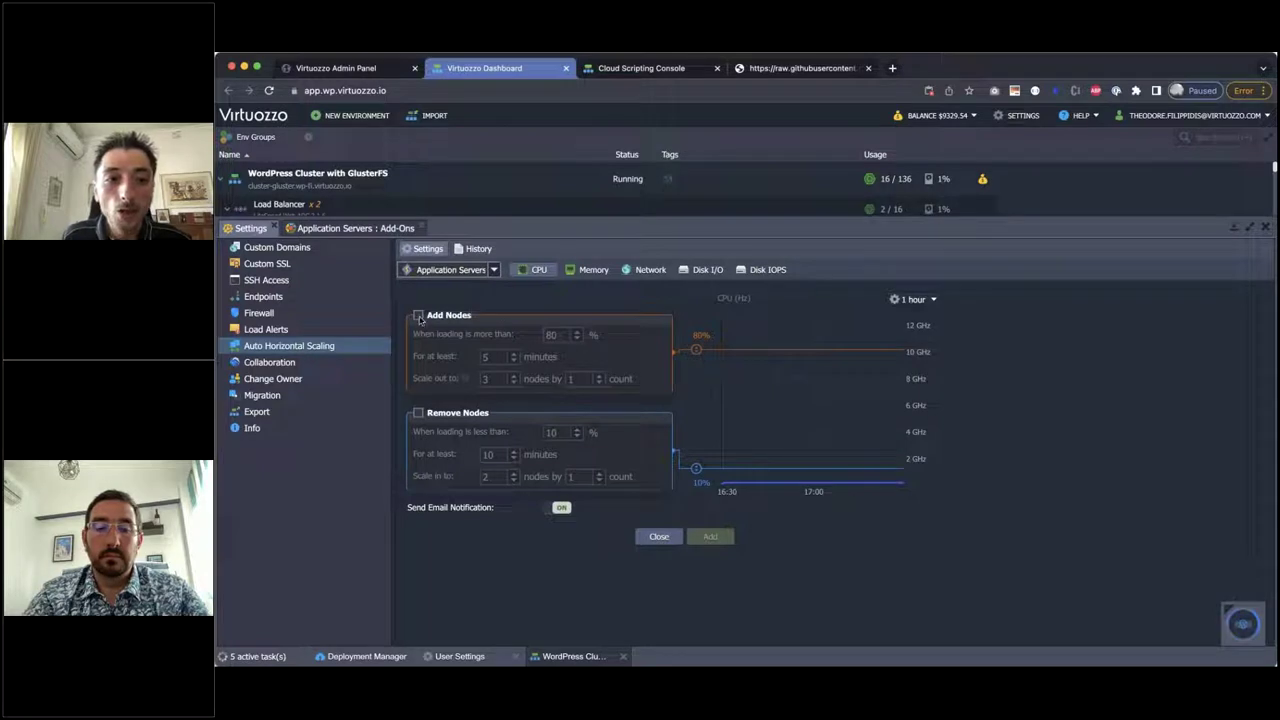
Enable adding nodes above 60% CPU for 5 minutes and removing nodes below 30%
{"action": "left_click", "coordinate": [419, 315]}
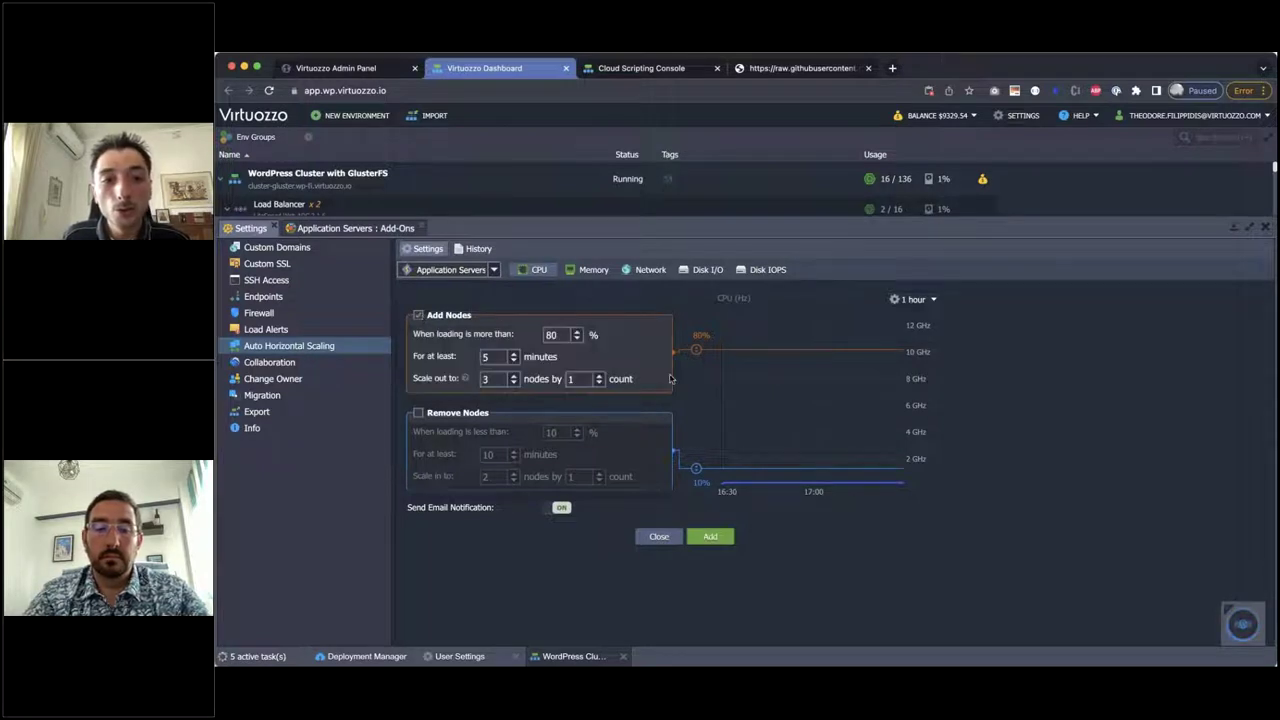
{"action": "left_click_drag", "start_coordinate": [698, 352], "coordinate": [699, 388]}
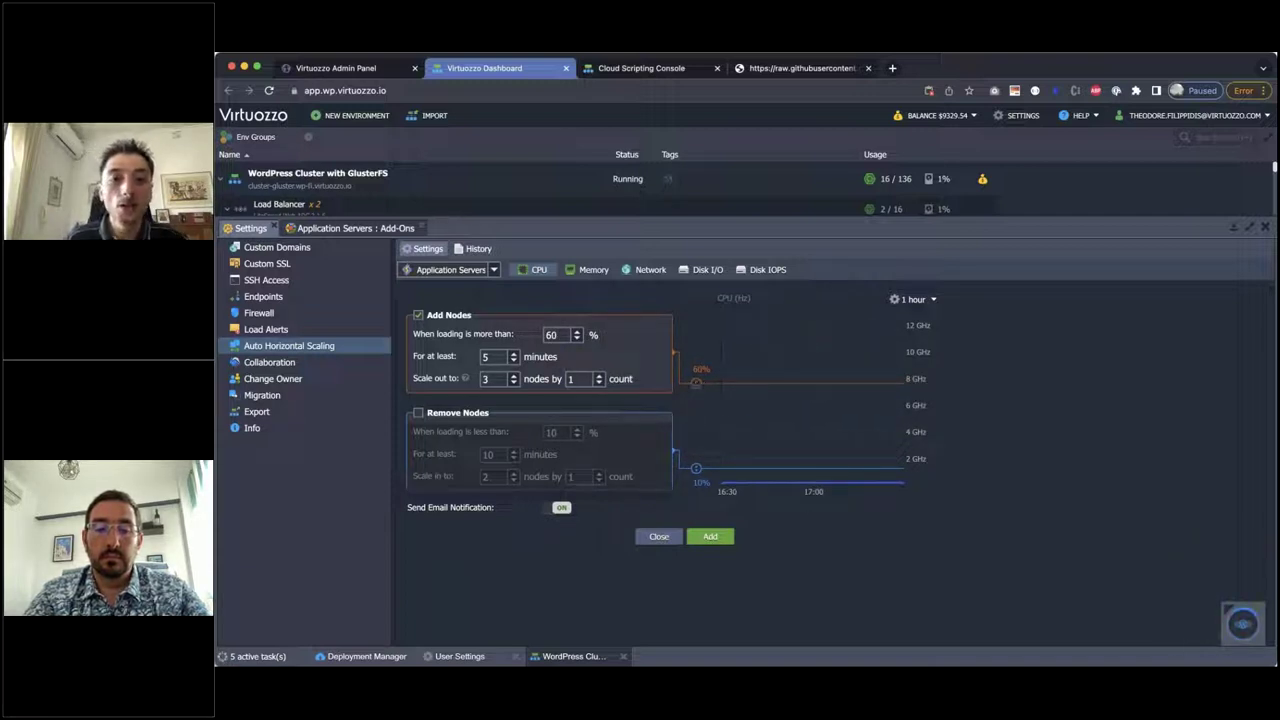
{"action": "left_click_drag", "start_coordinate": [696, 467], "coordinate": [696, 438]}
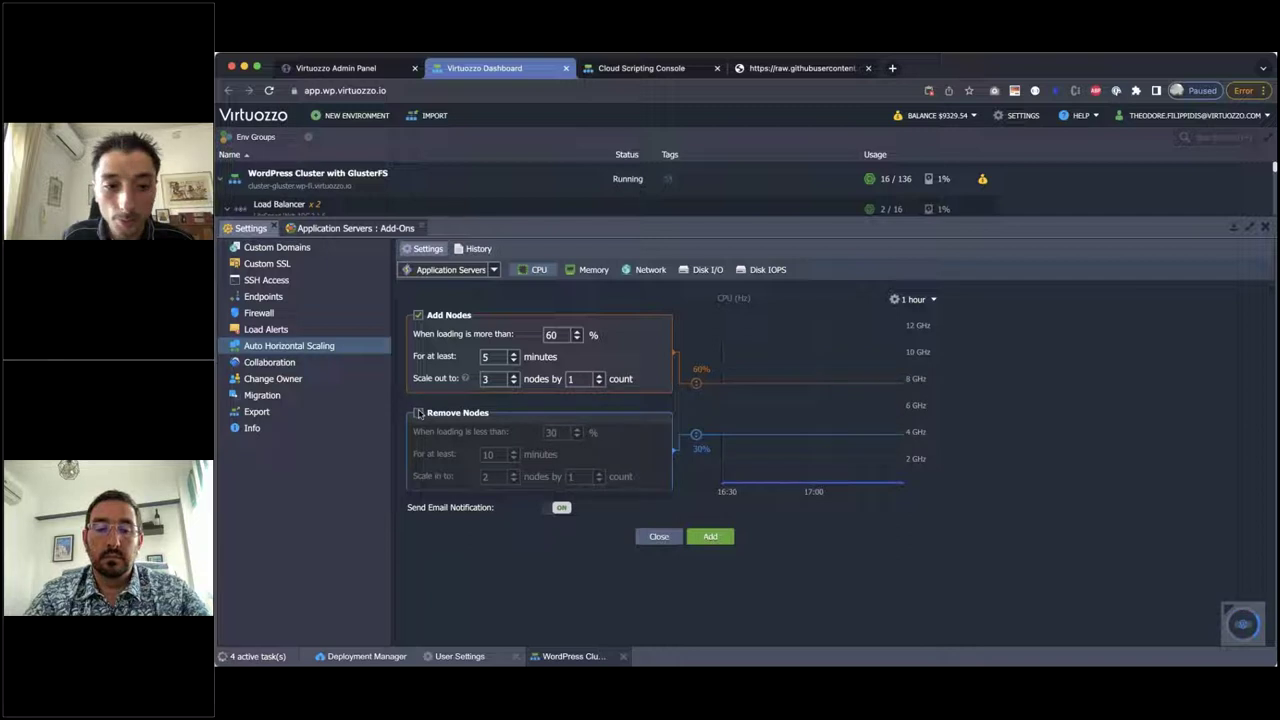
{"action": "left_click", "coordinate": [432, 413]}
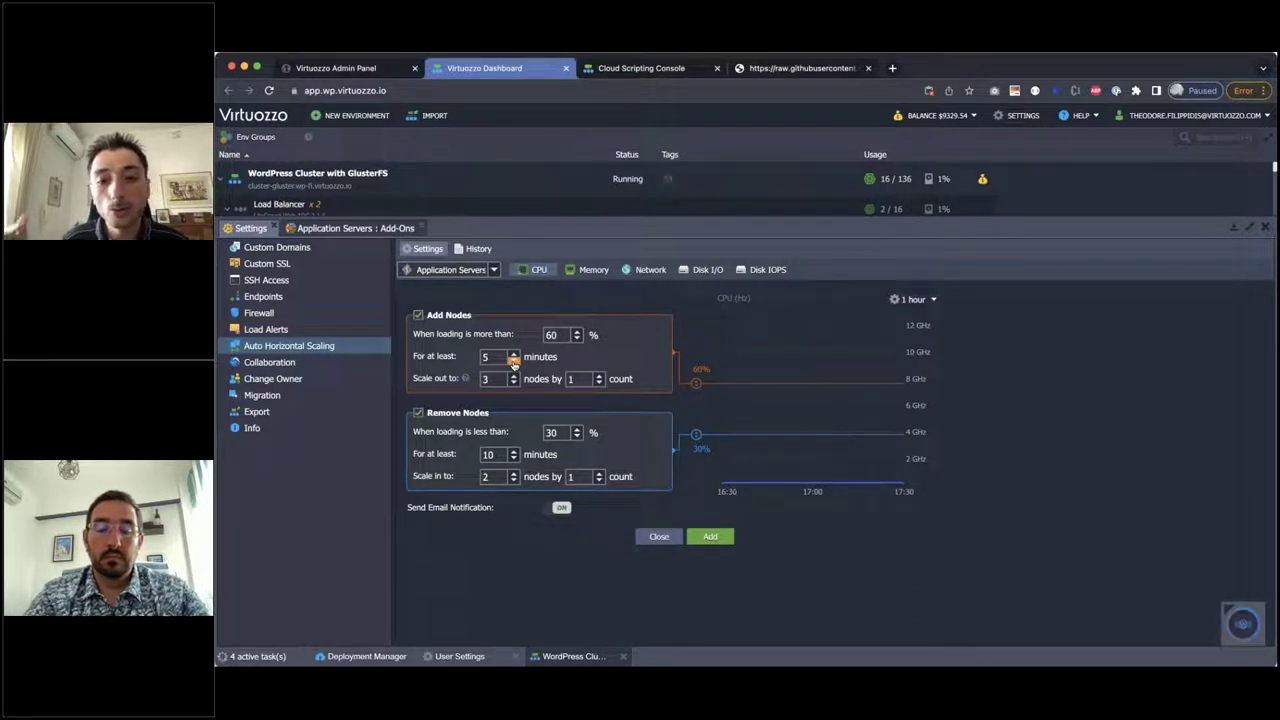
{"action": "left_click", "coordinate": [513, 362]}
{"action": "left_click", "coordinate": [513, 362]}
{"action": "left_click", "coordinate": [513, 362]}
{"action": "left_click", "coordinate": [513, 362]}
{"action": "left_click", "coordinate": [494, 357]}
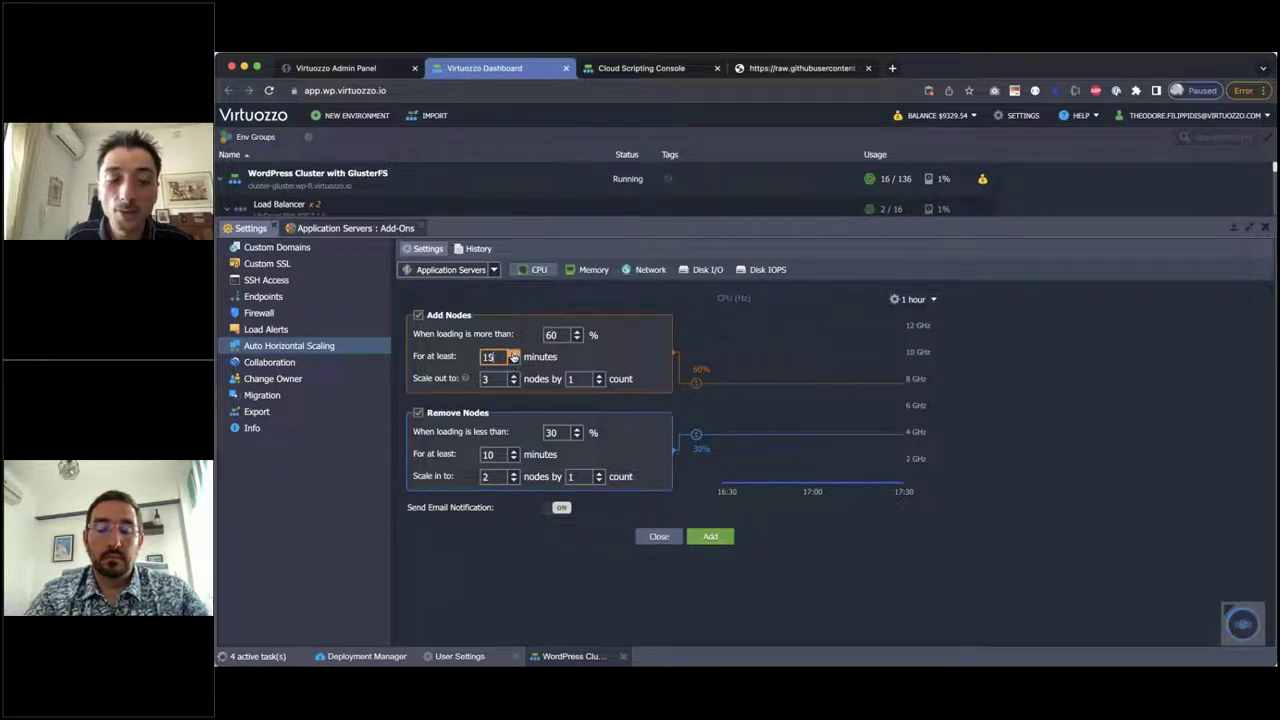
{"action": "double_click", "coordinate": [492, 357]}
{"action": "type", "text": "60"}
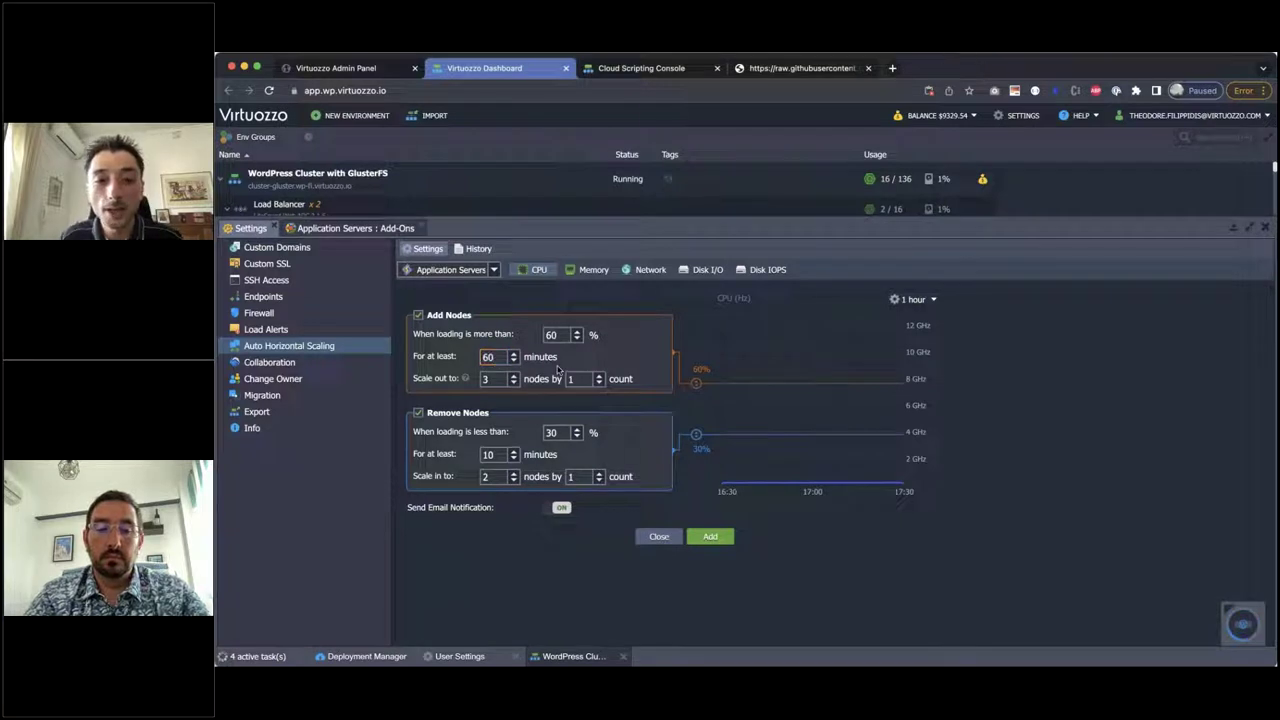
{"action": "double_click", "coordinate": [497, 358]}
{"action": "type", "text": "5"}
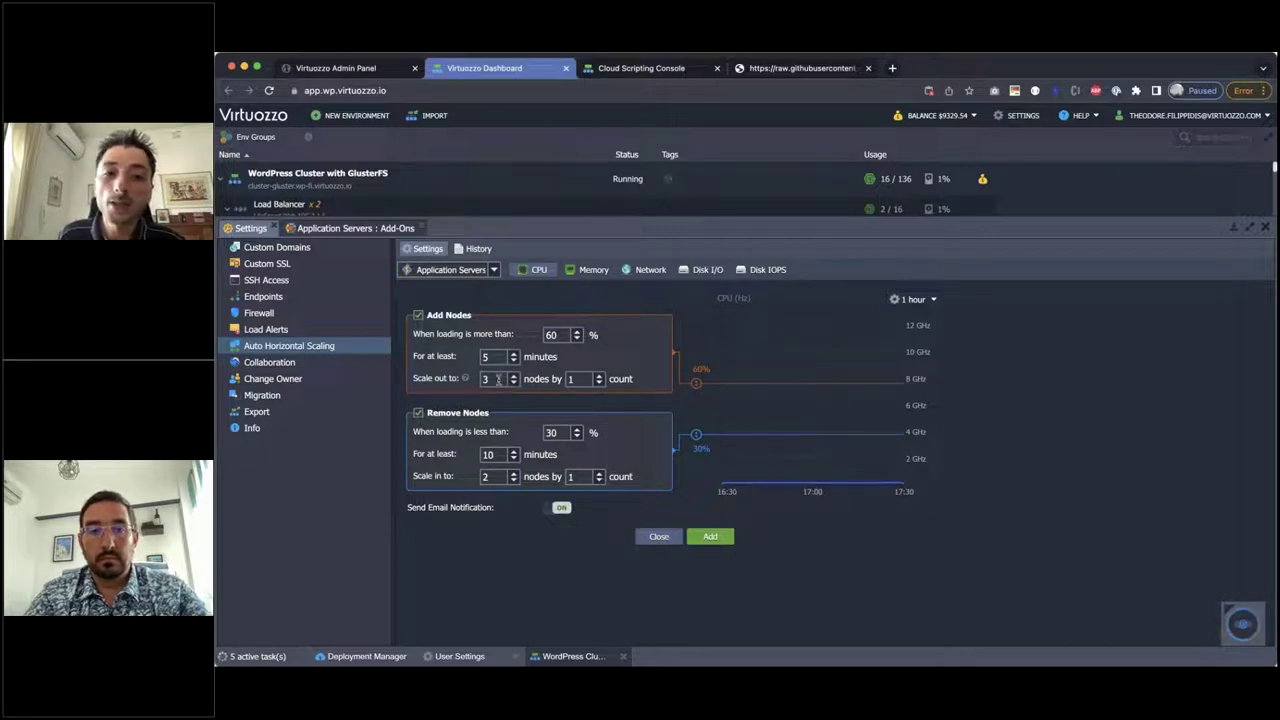
Raise the scale-out maximum to 6 nodes and view the scaling History
{"action": "left_click", "coordinate": [513, 375]}
{"action": "left_click", "coordinate": [513, 375]}
{"action": "left_click", "coordinate": [513, 375]}
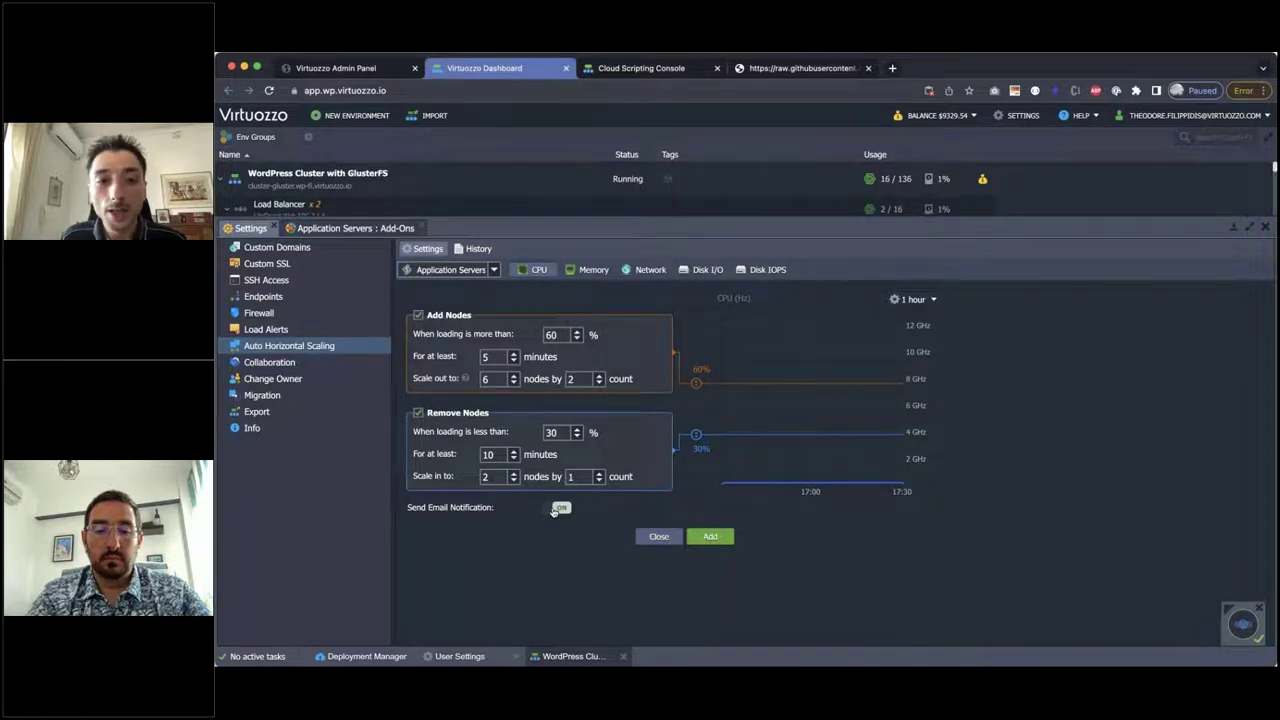
{"action": "left_click", "coordinate": [478, 248]}
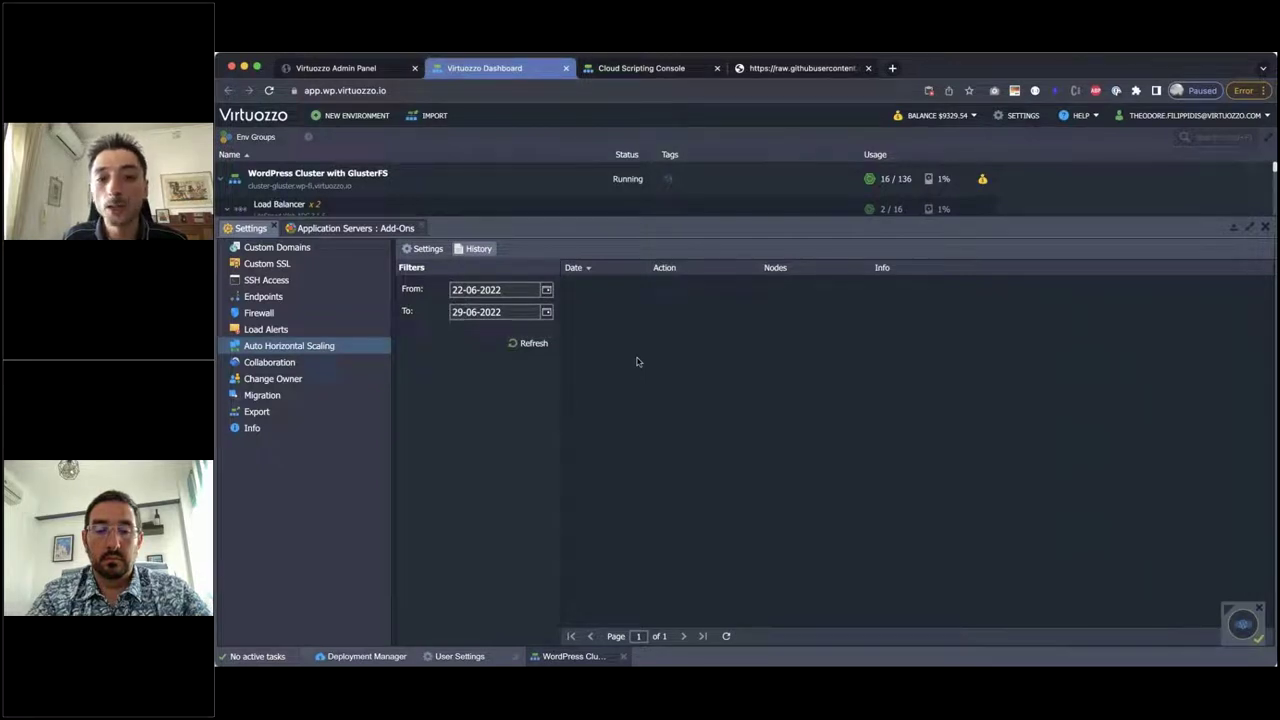
Return to the Settings sub-tab and select Collaboration in the sidebar
{"action": "left_click", "coordinate": [430, 249]}
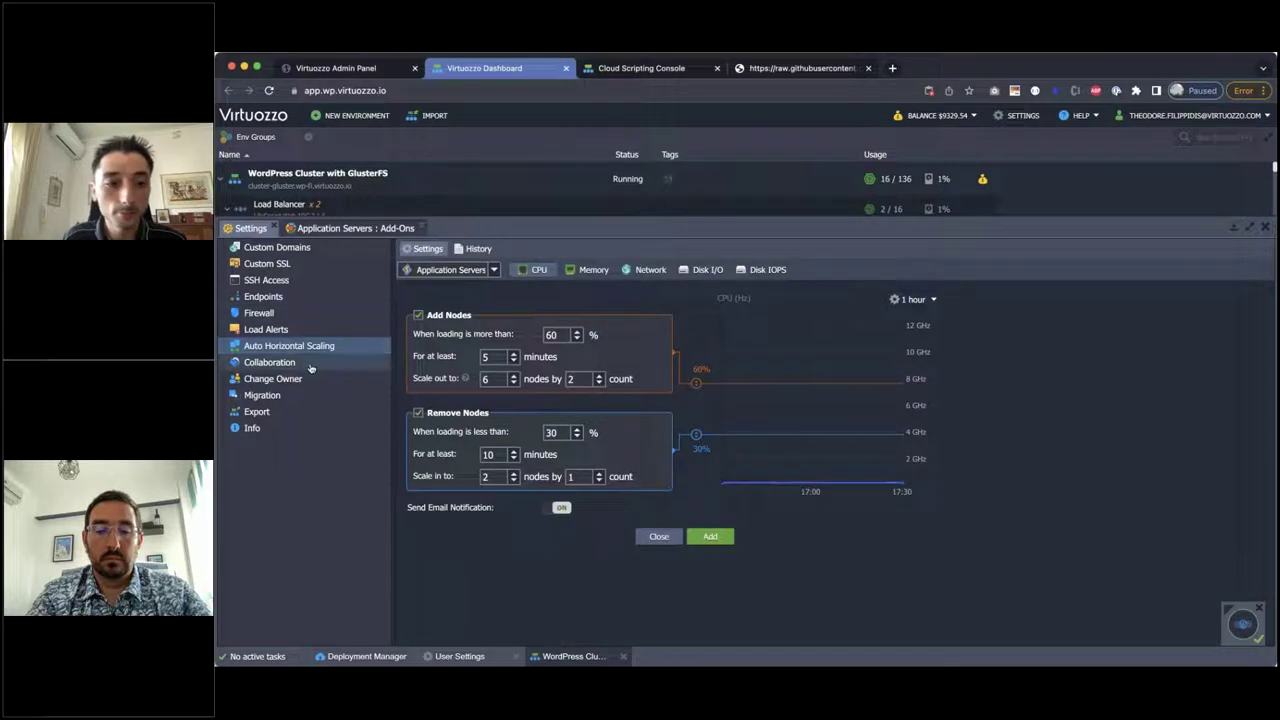
{"action": "left_click", "coordinate": [313, 366]}
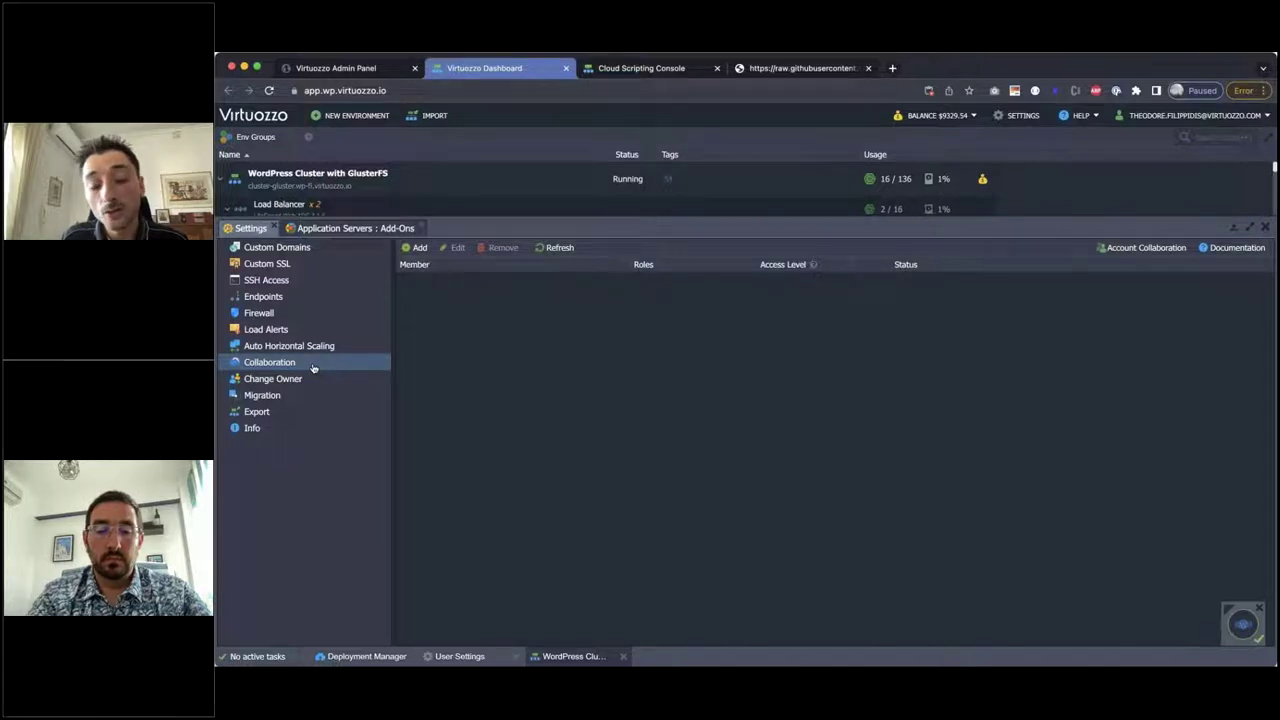
Start a collaborator invite with a new role granting Environment Managing permissions except Create Environment
{"action": "left_click", "coordinate": [415, 247]}
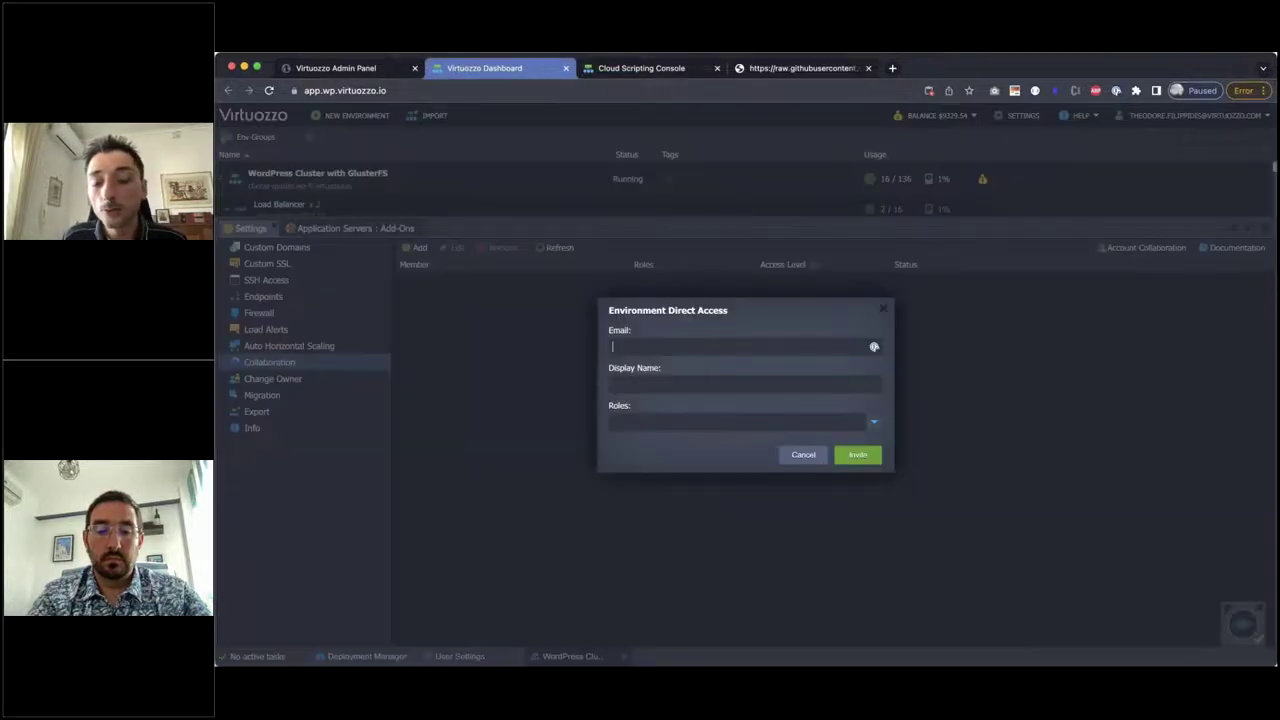
{"action": "left_click", "coordinate": [664, 423]}
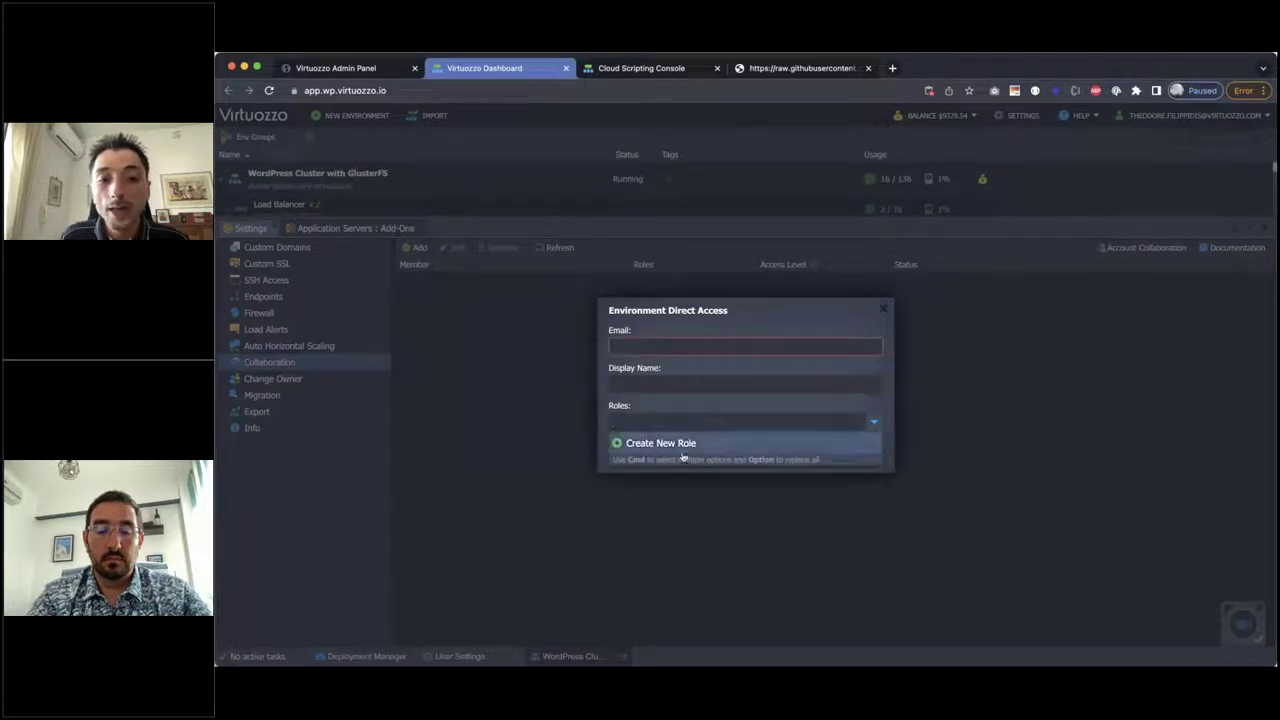
{"action": "left_click", "coordinate": [682, 455]}
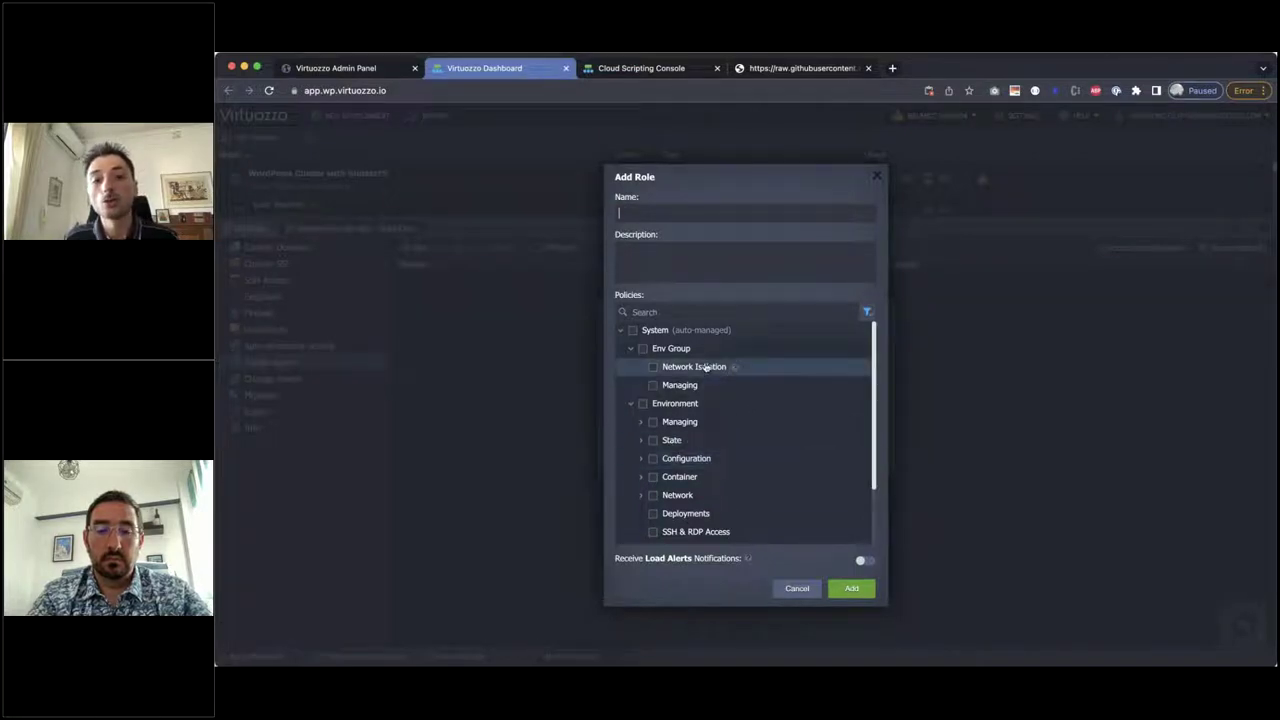
{"action": "scroll", "coordinate": [650, 445], "scroll_direction": "down", "scroll_amount": 2}
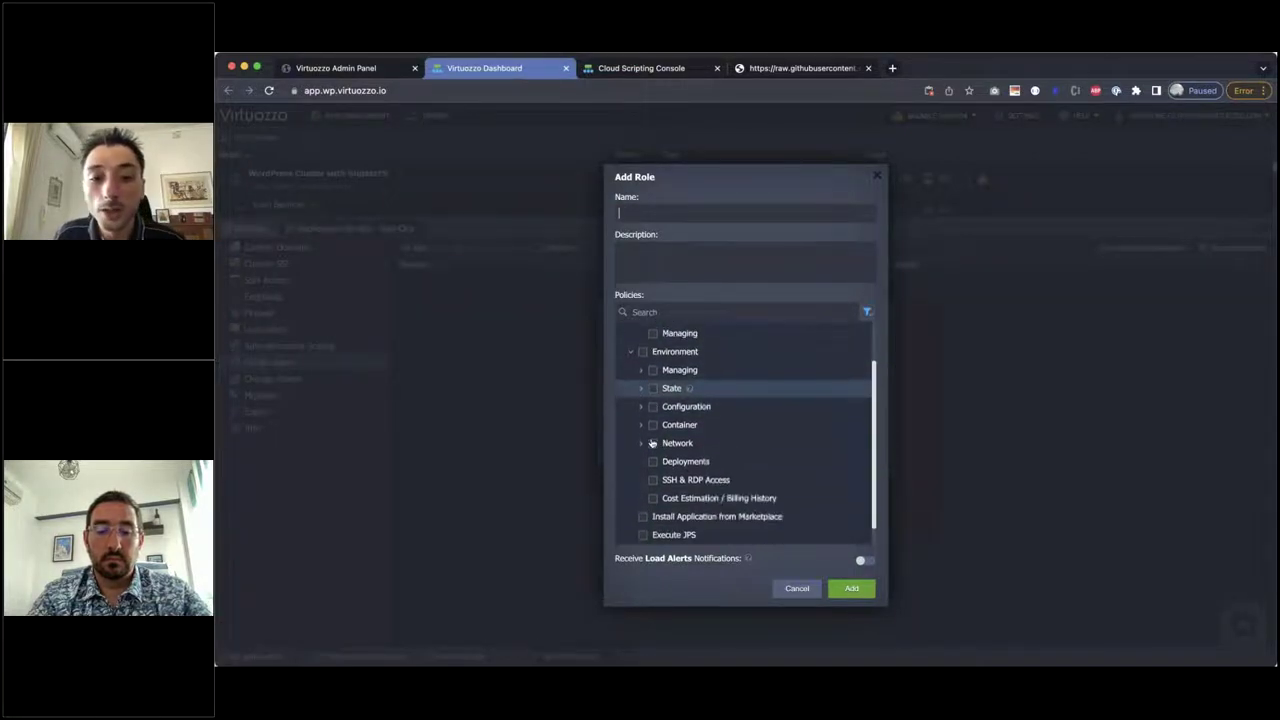
{"action": "left_click", "coordinate": [646, 369]}
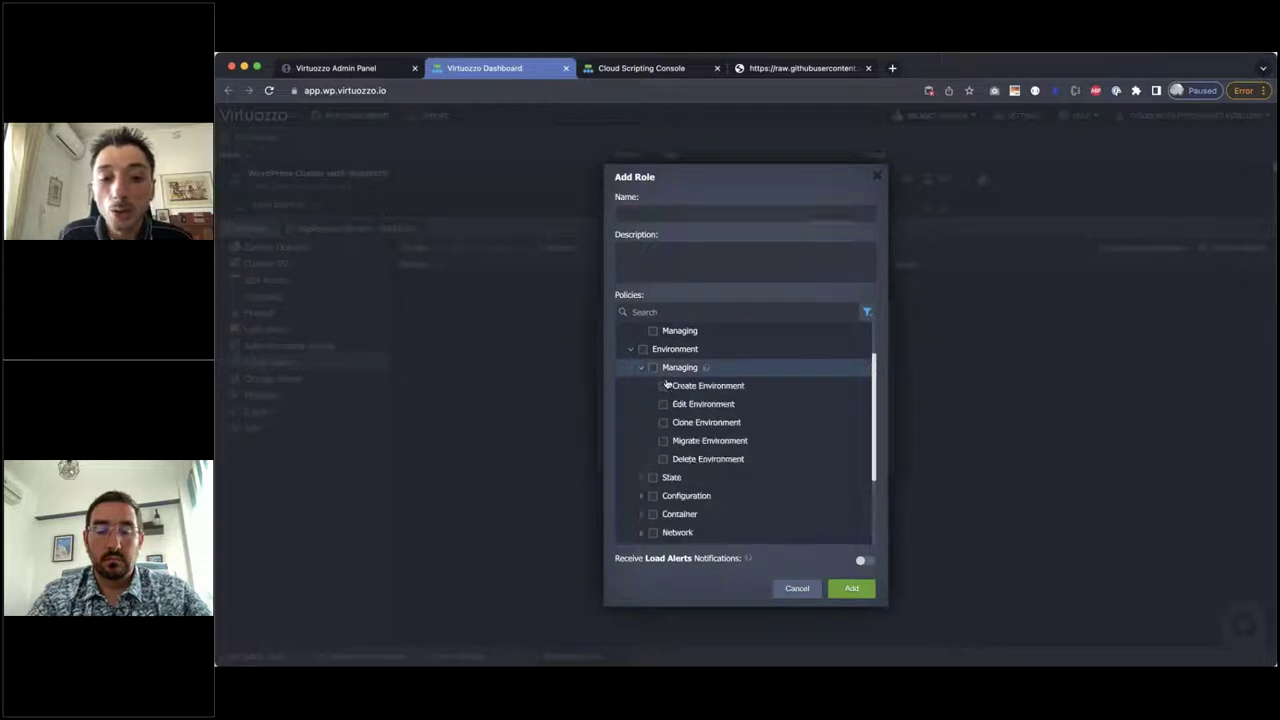
{"action": "left_click", "coordinate": [643, 349]}
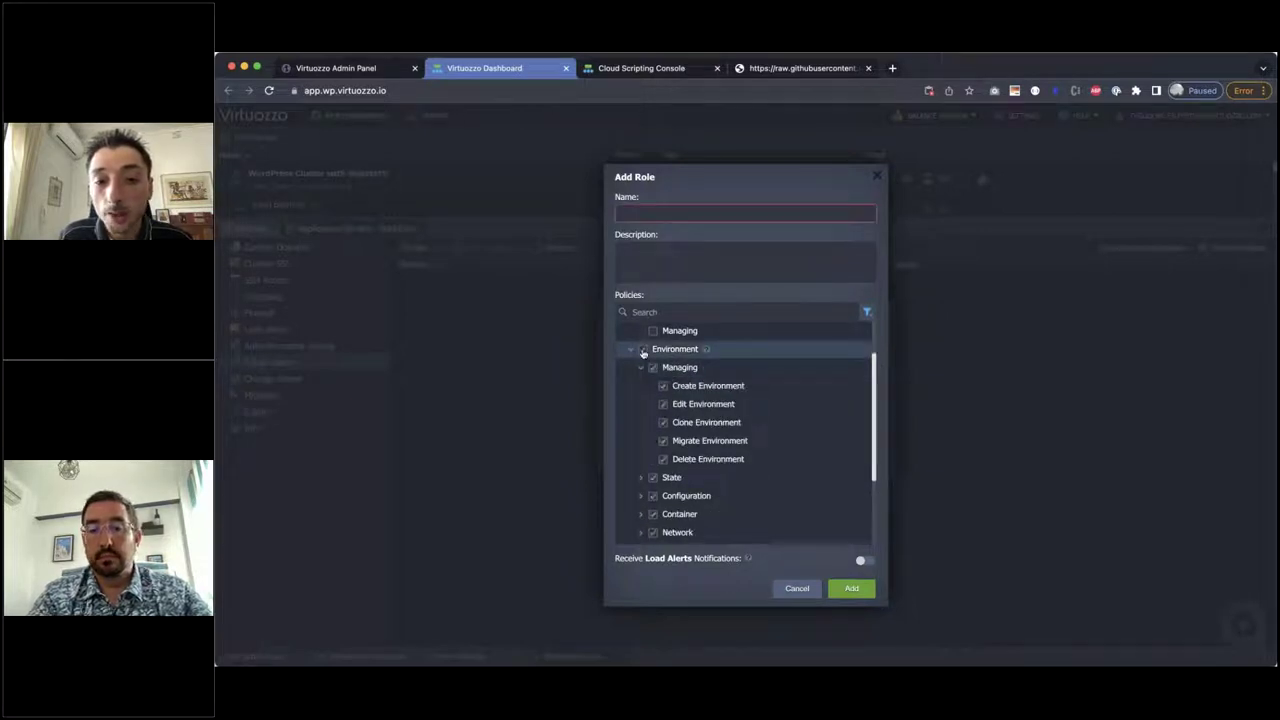
{"action": "left_click", "coordinate": [643, 349]}
{"action": "left_click", "coordinate": [651, 368]}
{"action": "left_click", "coordinate": [662, 386]}
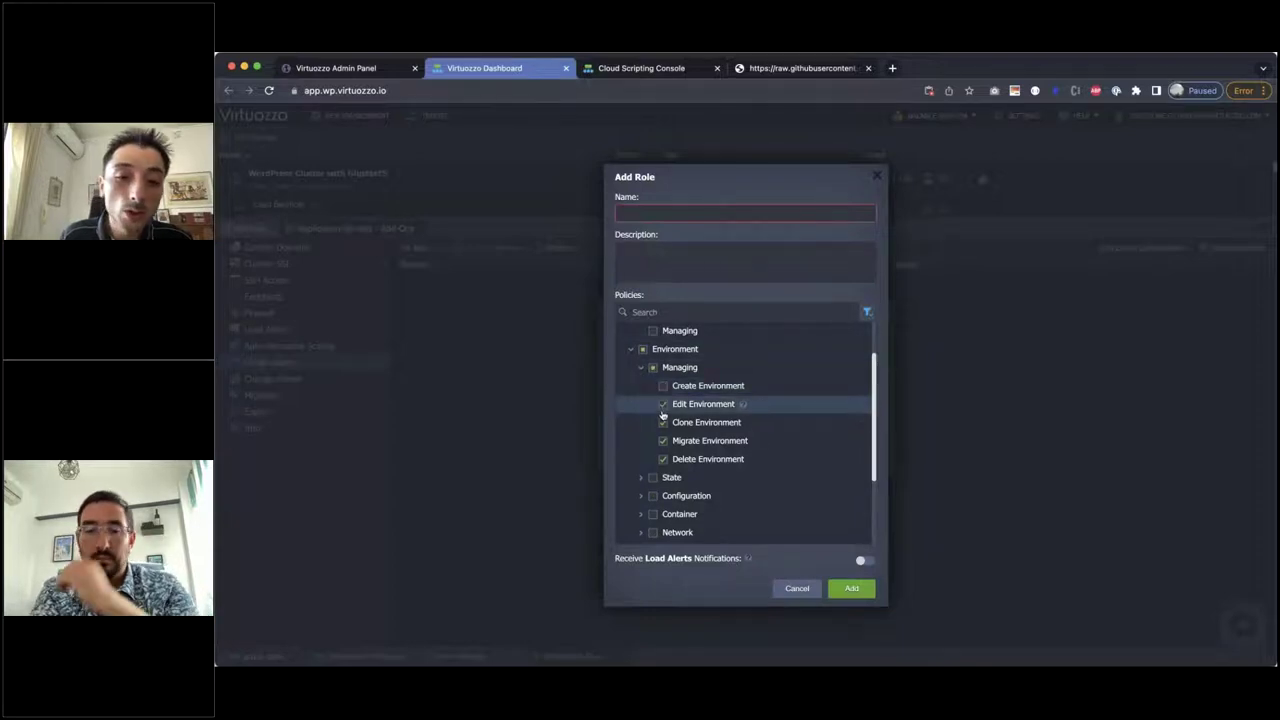
{"action": "left_click", "coordinate": [641, 367]}
Inspect the Network and Container permissions, then discard the role and close direct access
{"action": "scroll", "coordinate": [641, 445], "scroll_direction": "down", "scroll_amount": 1}
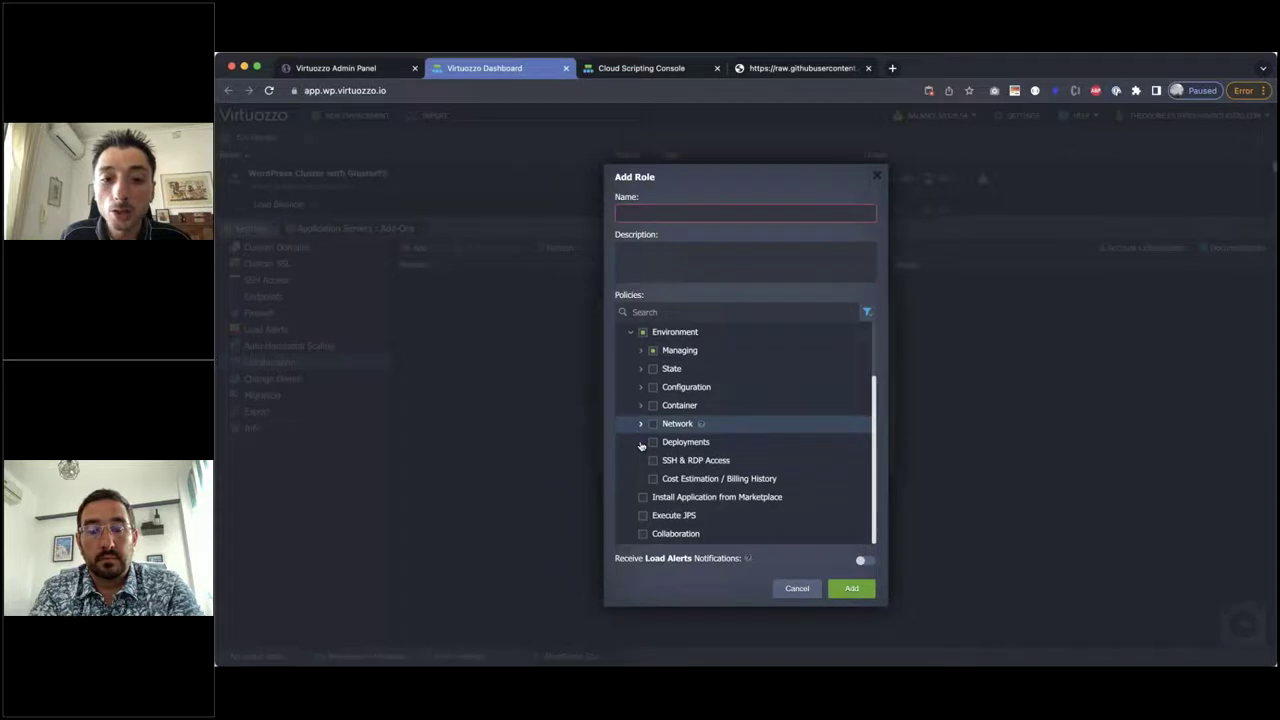
{"action": "left_click", "coordinate": [641, 424]}
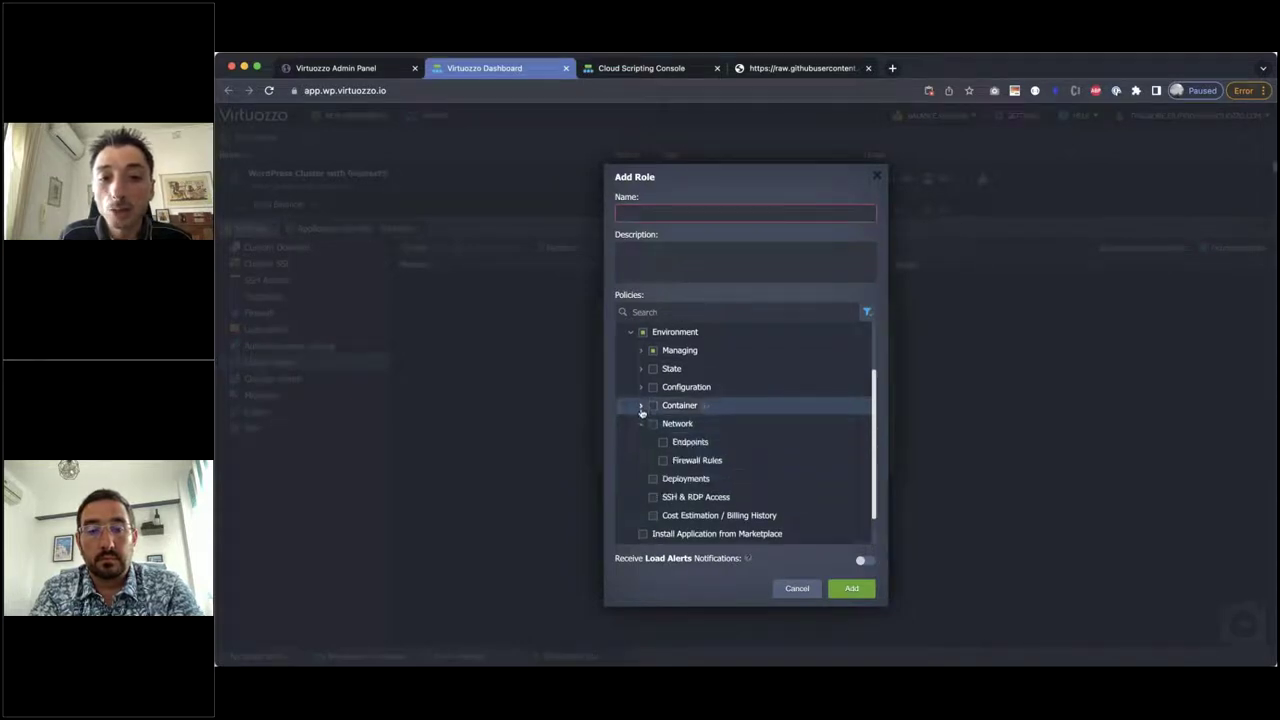
{"action": "left_click", "coordinate": [641, 405]}
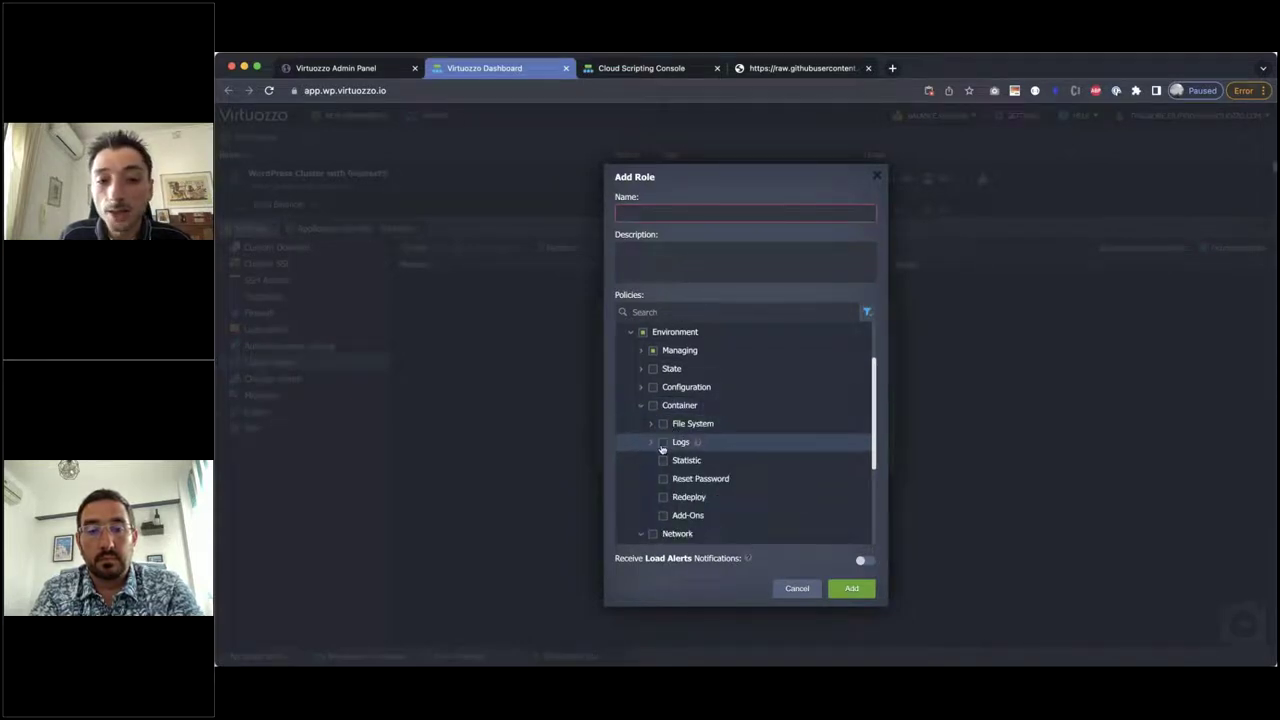
{"action": "scroll", "coordinate": [666, 449], "scroll_direction": "down", "scroll_amount": 3}
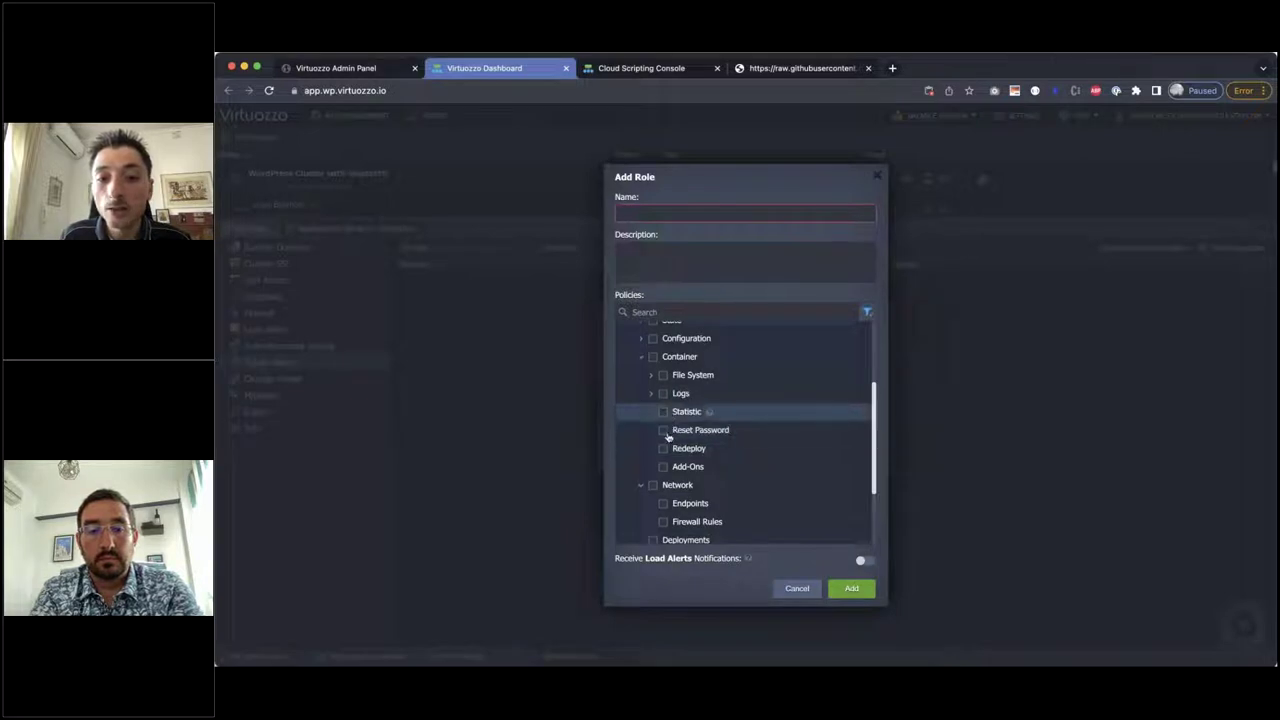
{"action": "scroll", "coordinate": [666, 452], "scroll_direction": "up", "scroll_amount": 6}
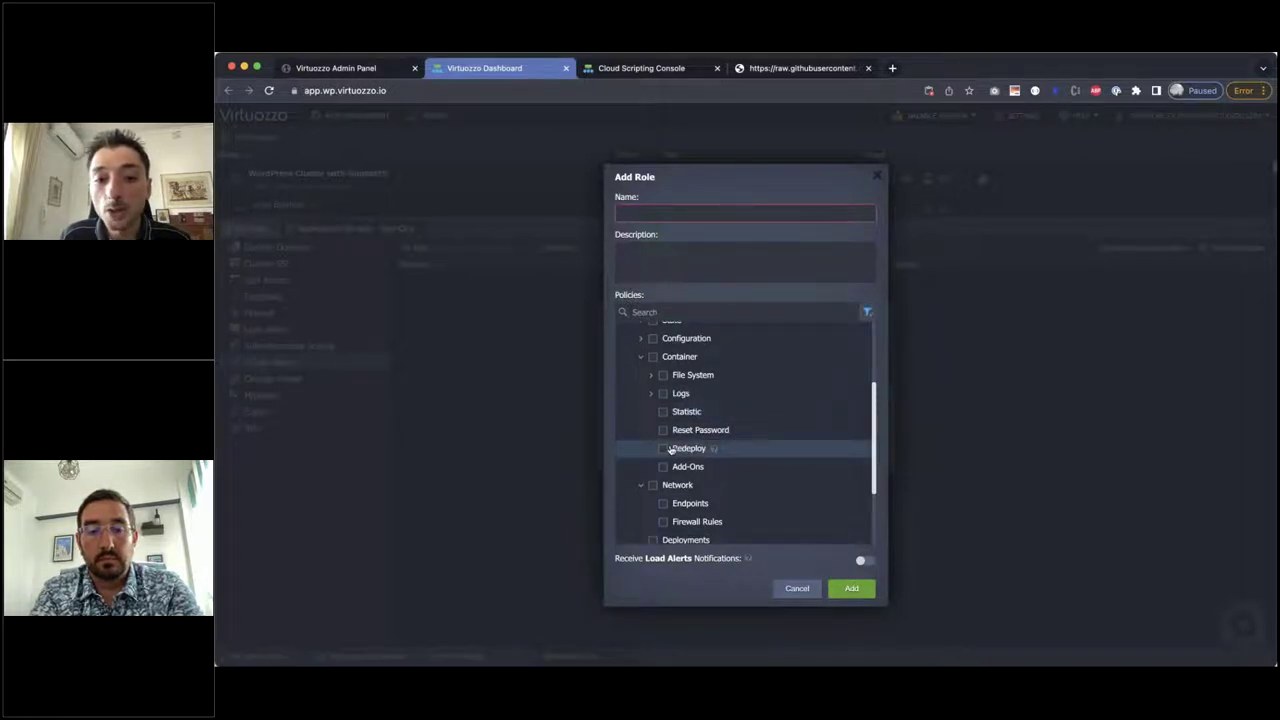
{"action": "left_click", "coordinate": [641, 476]}
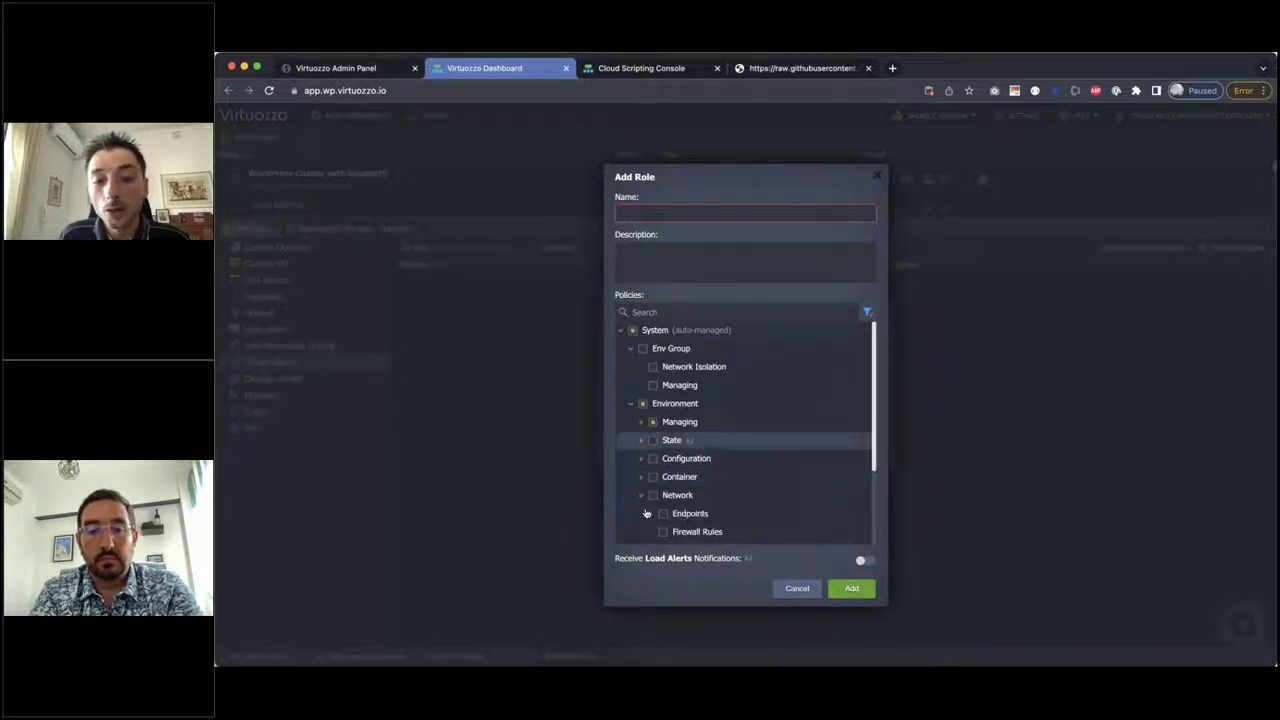
{"action": "left_click", "coordinate": [641, 500]}
{"action": "scroll", "coordinate": [645, 495], "scroll_direction": "down", "scroll_amount": 4}
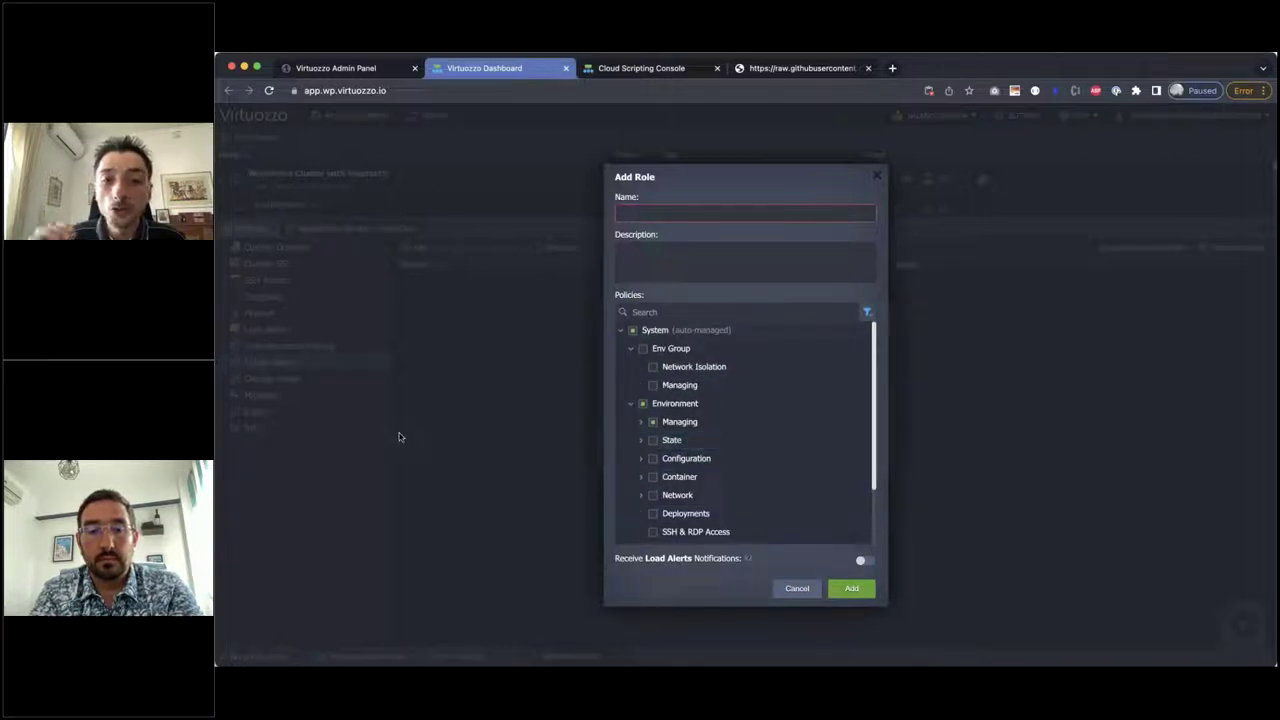
{"action": "left_click", "coordinate": [808, 590]}
{"action": "left_click", "coordinate": [799, 460]}
Open Change Owner for the WordPress cluster and enlarge the node list with the splitter
{"action": "left_click", "coordinate": [350, 380]}
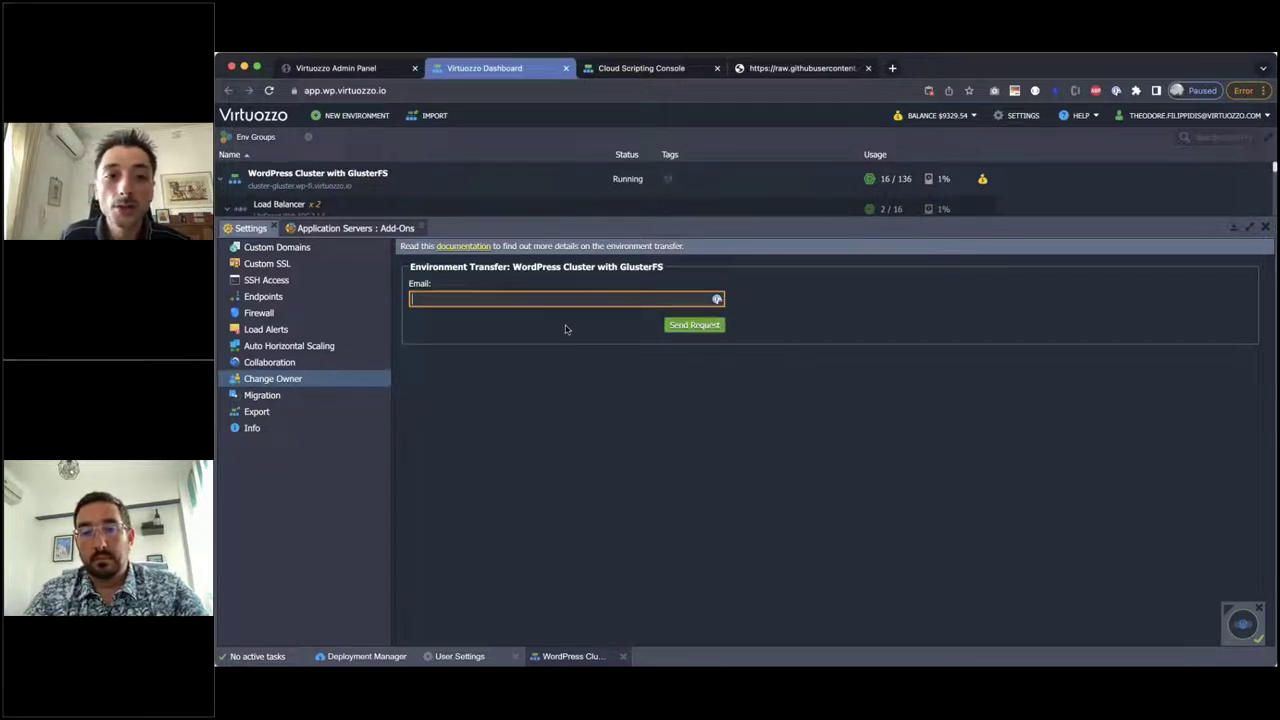
{"action": "left_click_drag", "start_coordinate": [642, 224], "coordinate": [642, 290]}
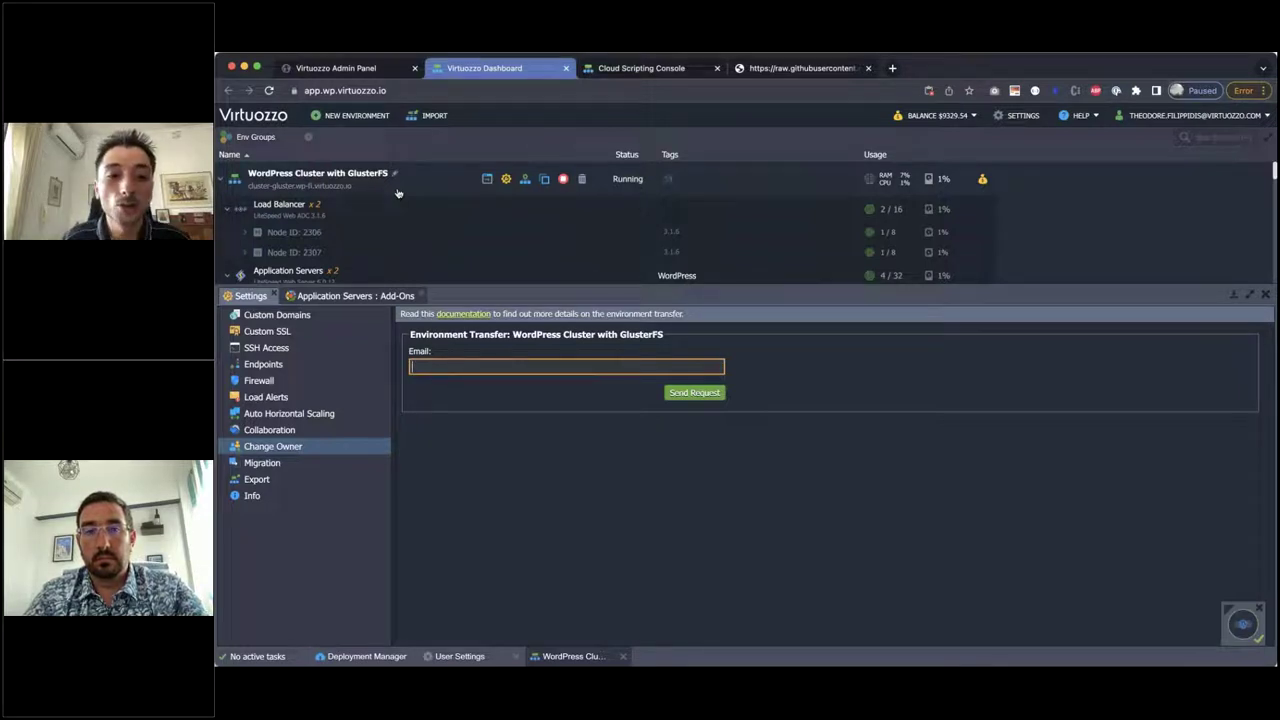
Review the available Migration target regions, then switch to the environment's Export settings
{"action": "left_click", "coordinate": [312, 464]}
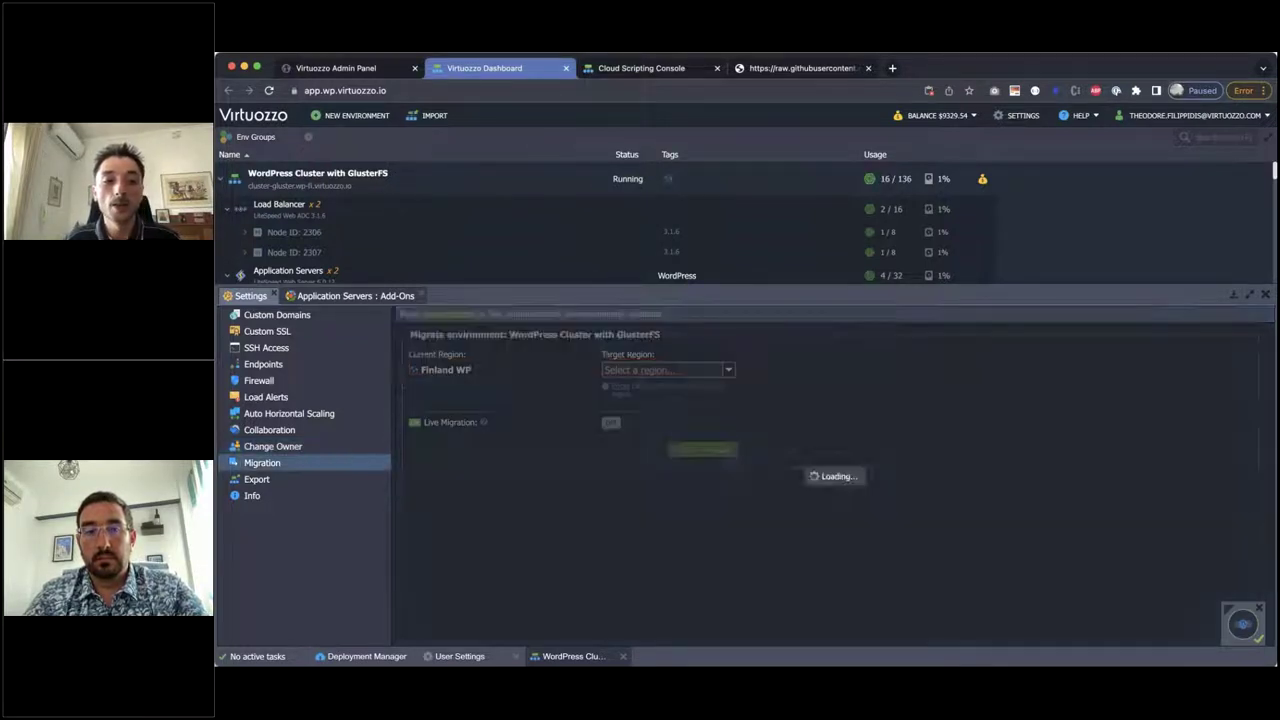
{"action": "left_click", "coordinate": [668, 374]}
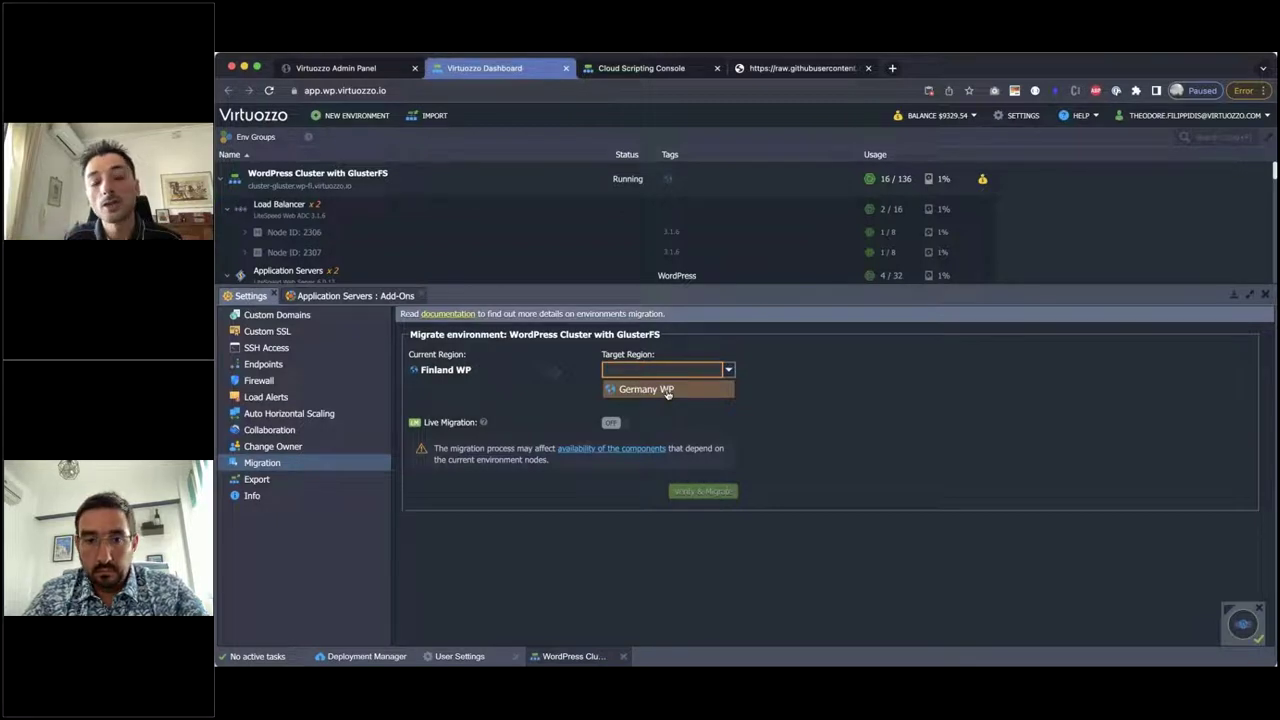
{"action": "left_click", "coordinate": [323, 483]}
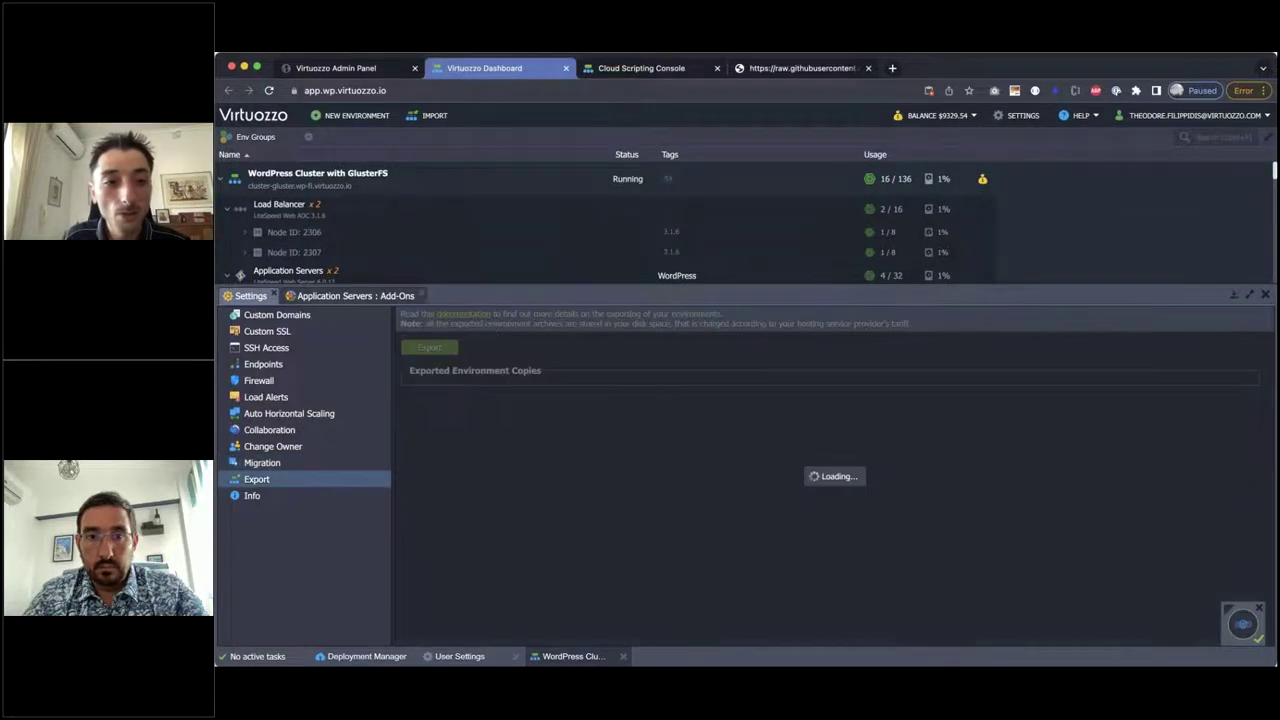
Minimize the Settings panel so the WordPress cluster's node groups fill the window
{"action": "left_click", "coordinate": [1234, 296]}
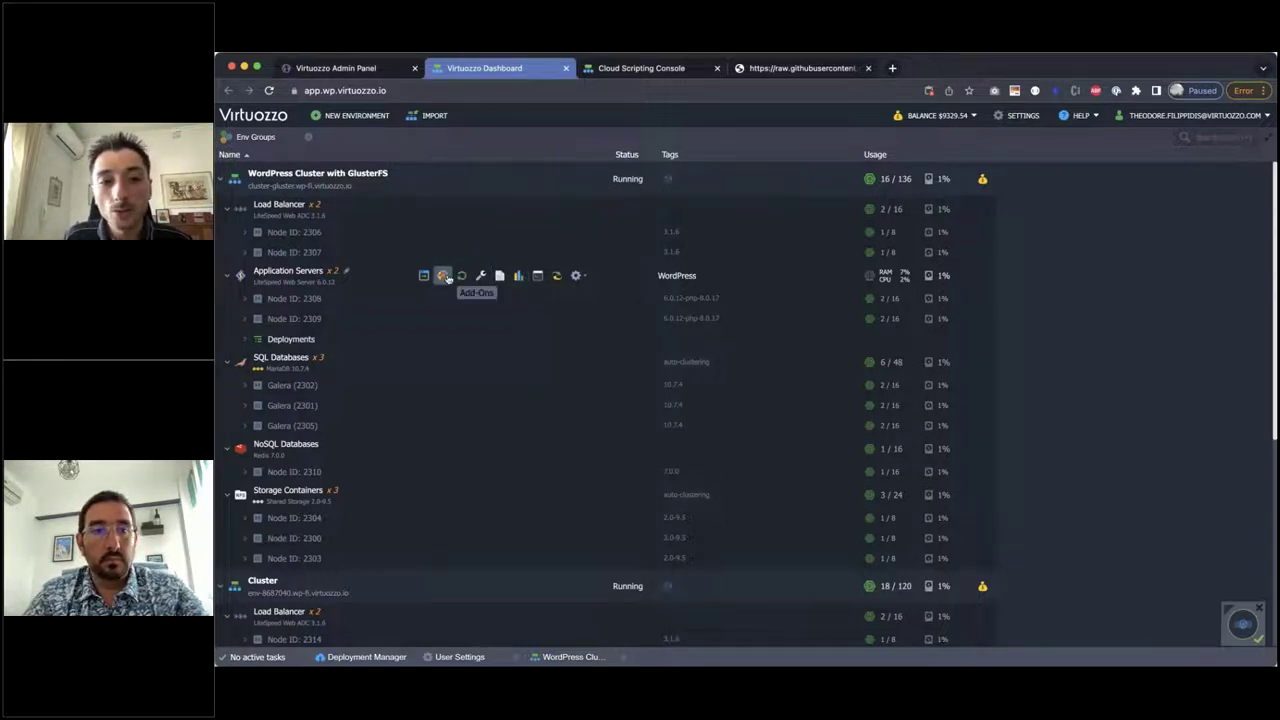
Show the Application Servers add-ons, and start then cancel the FTP and BitNinja installs
{"action": "left_click", "coordinate": [443, 276]}
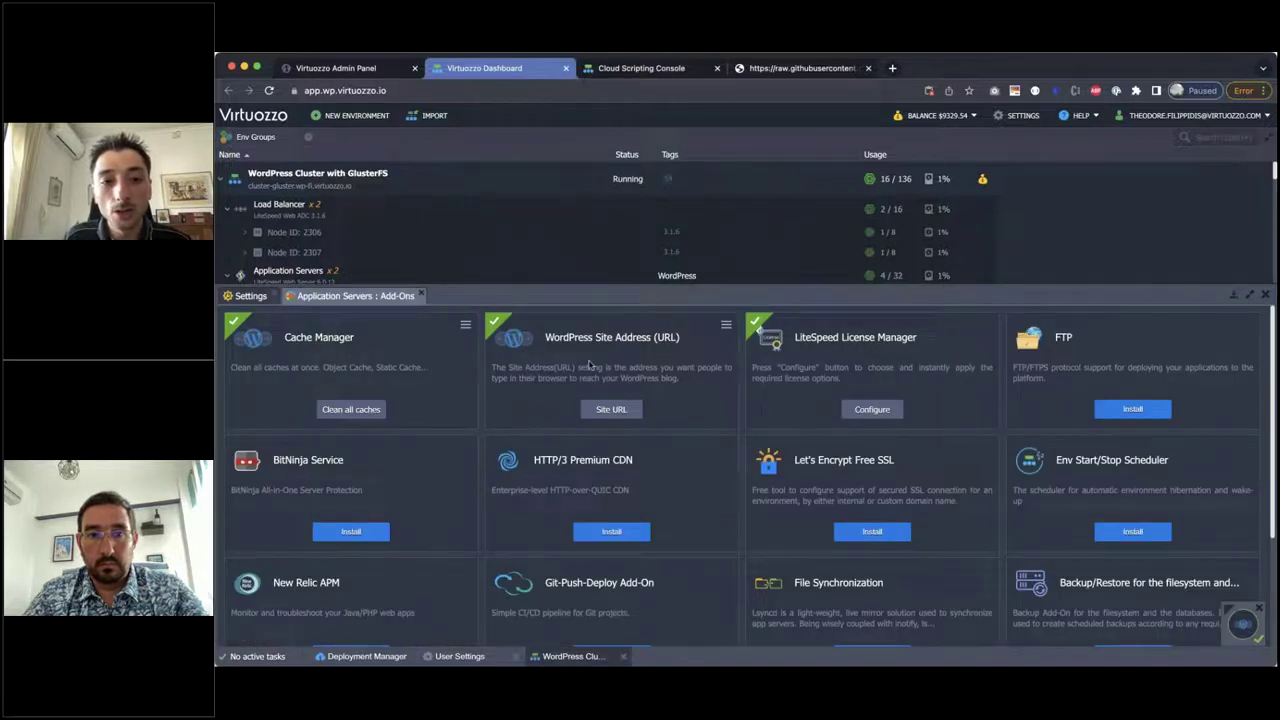
{"action": "left_click_drag", "start_coordinate": [601, 298], "coordinate": [601, 314]}
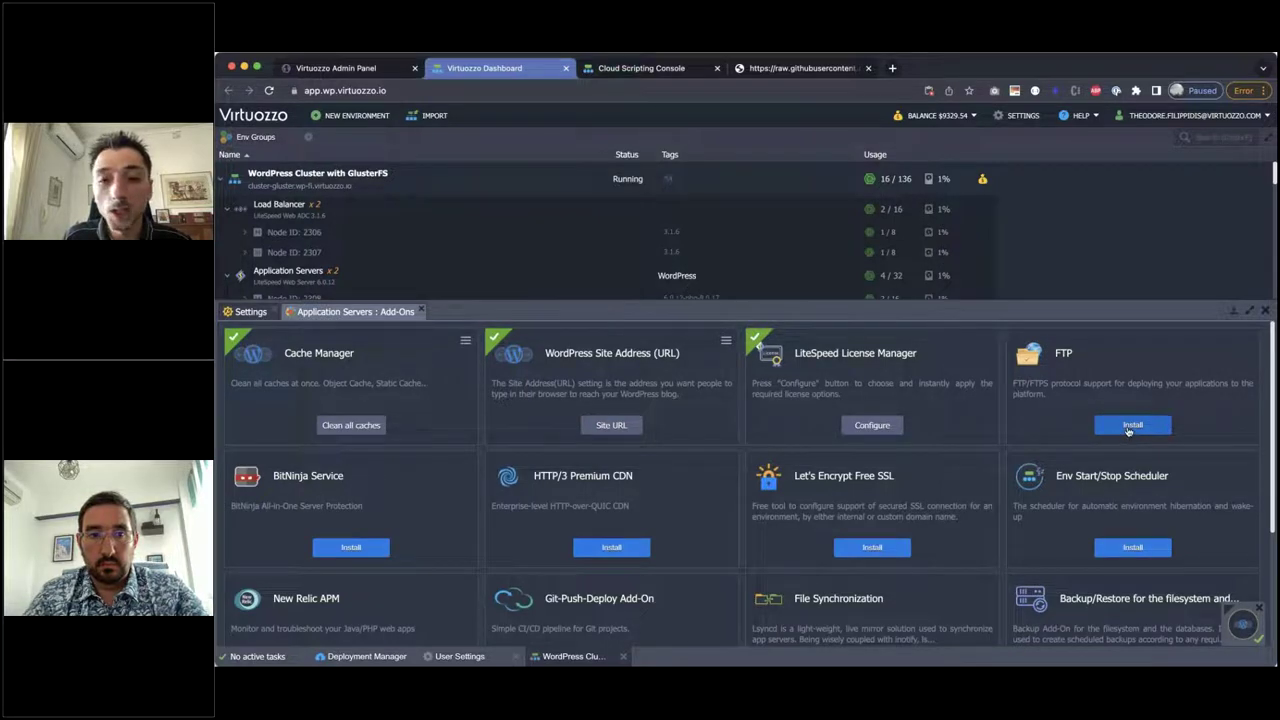
{"action": "left_click", "coordinate": [1147, 429]}
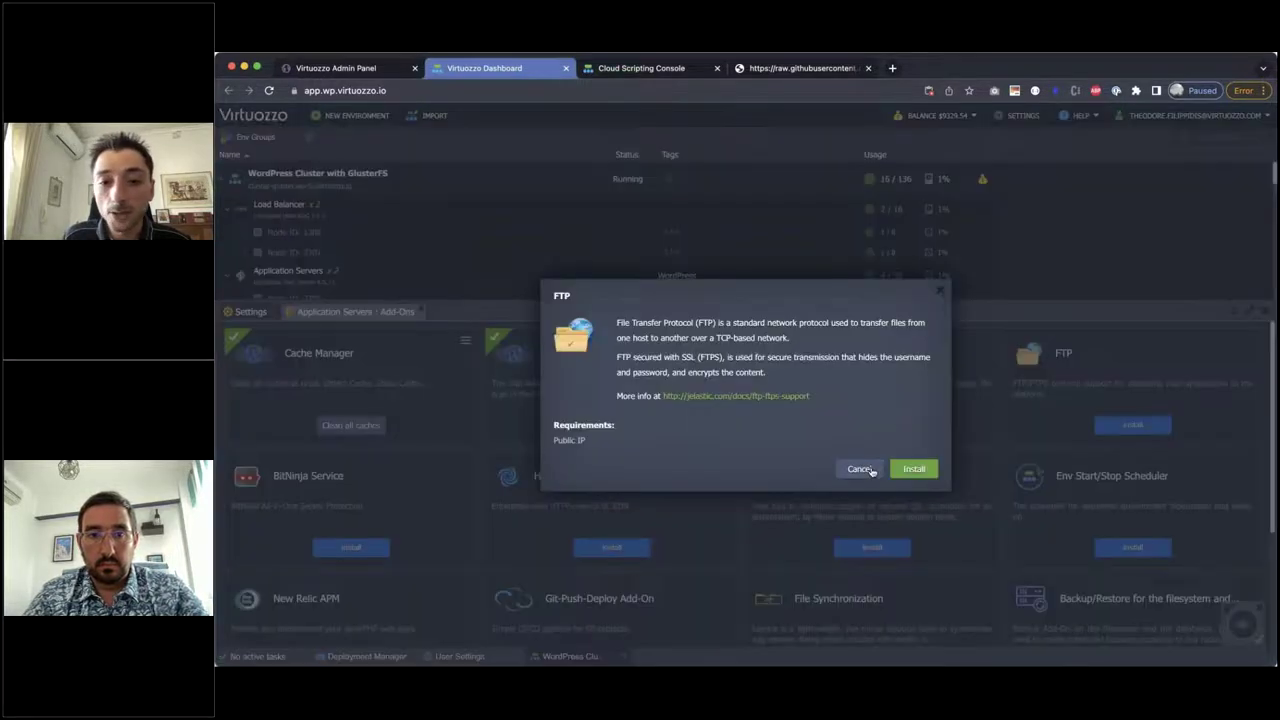
{"action": "left_click", "coordinate": [860, 469]}
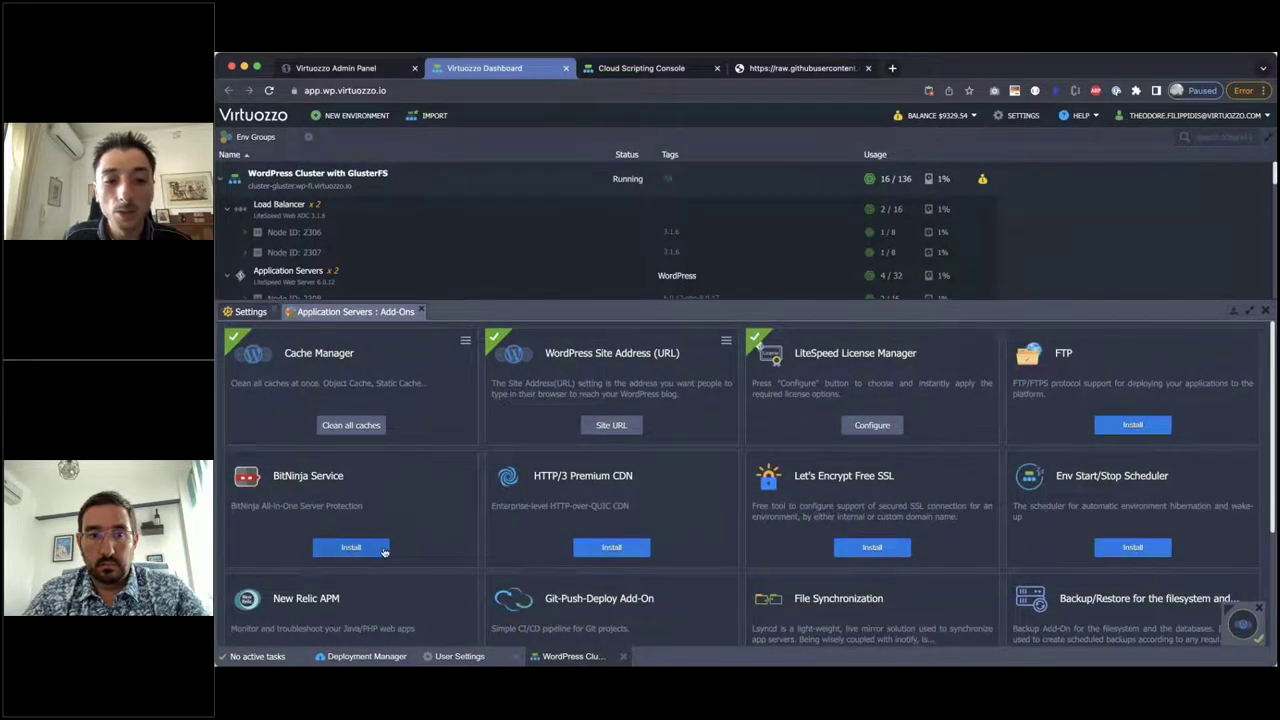
{"action": "left_click", "coordinate": [382, 549]}
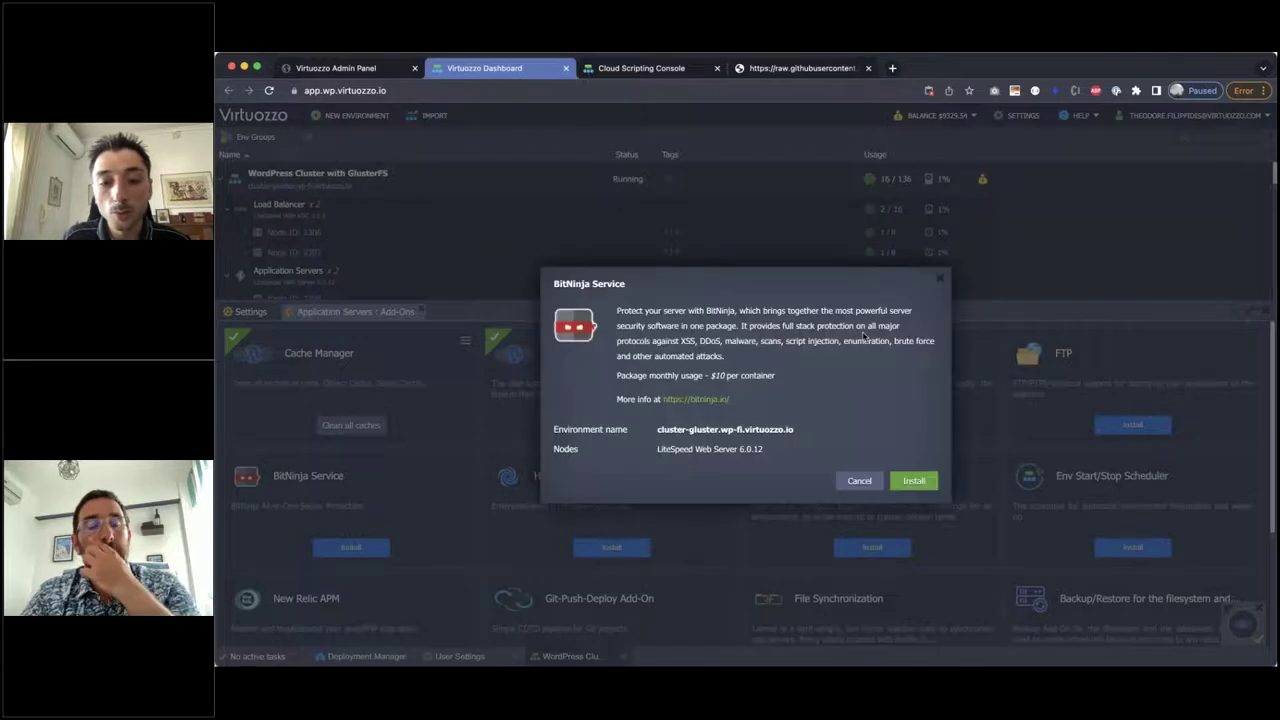
{"action": "left_click", "coordinate": [940, 281]}
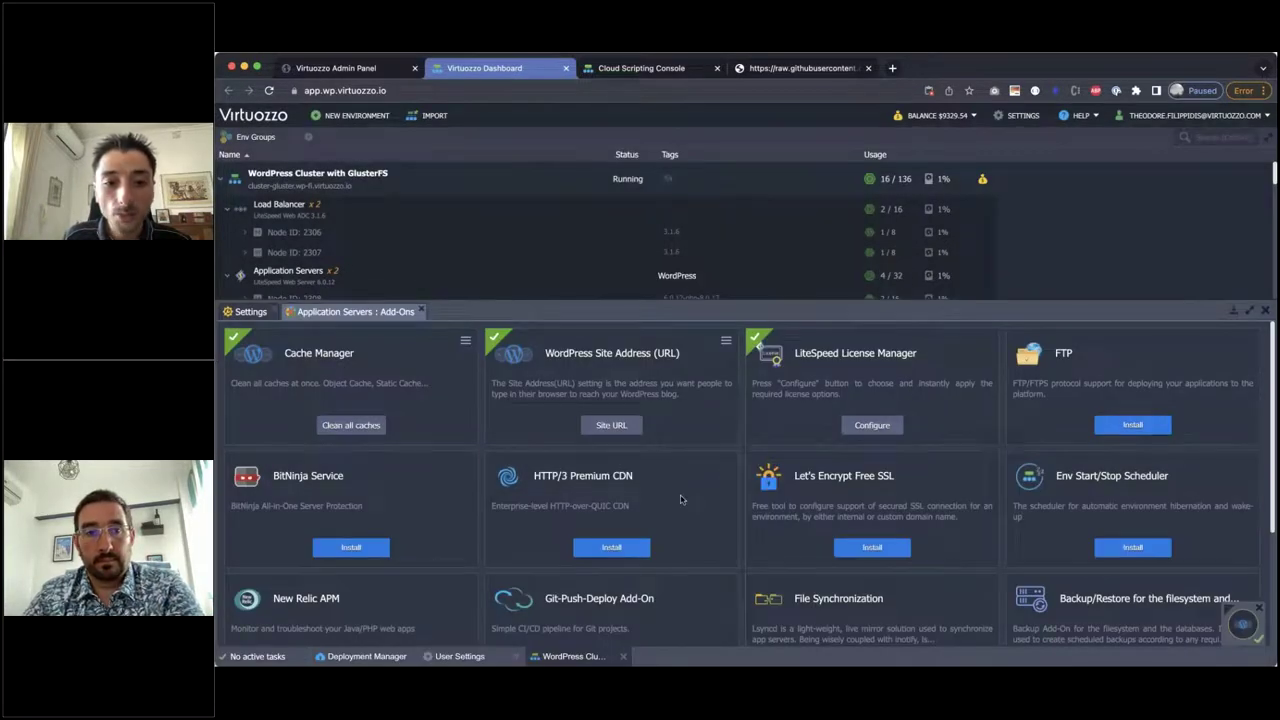
Begin installing Env Start/Stop Scheduler with Stop at 19:00 and Start at 09:00 enabled
{"action": "scroll", "coordinate": [686, 510], "scroll_direction": "down", "scroll_amount": 1}
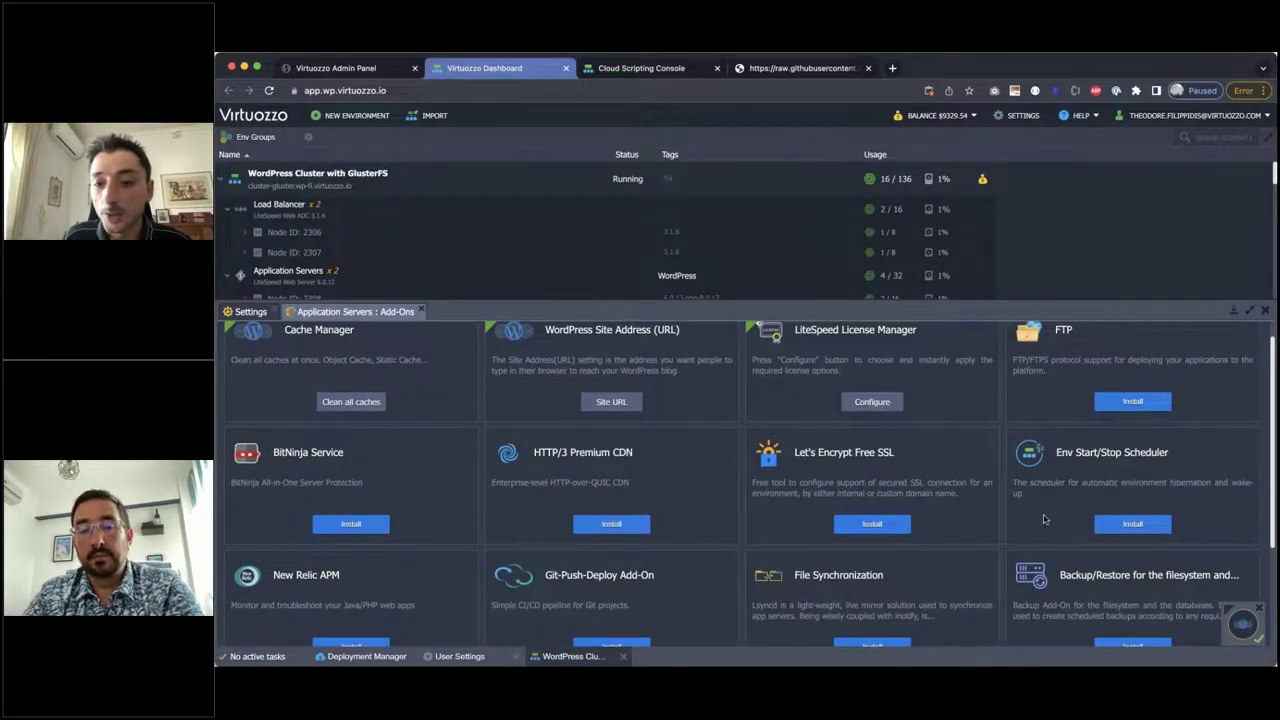
{"action": "scroll", "coordinate": [1043, 515], "scroll_direction": "down", "scroll_amount": 1}
{"action": "left_click", "coordinate": [1120, 495]}
{"action": "left_click", "coordinate": [667, 340]}
{"action": "left_click", "coordinate": [665, 408]}
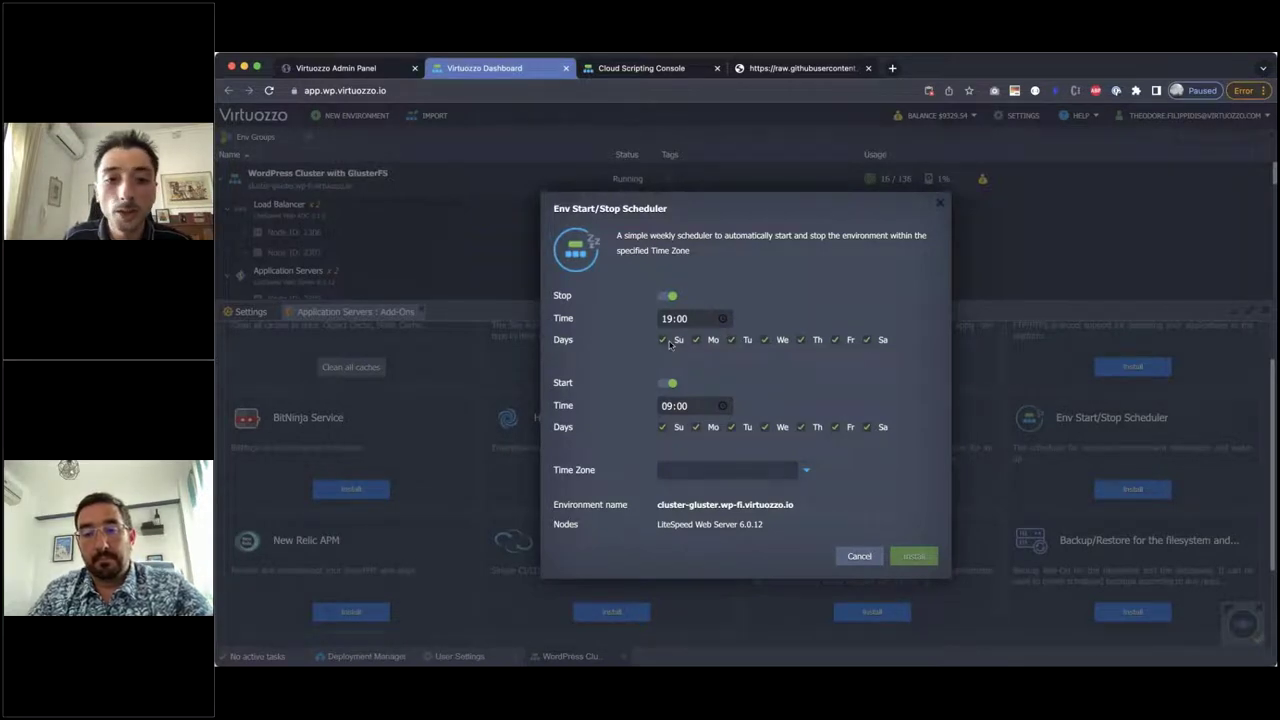
Untick Sunday and Saturday in the Stop schedule, then cancel the scheduler installation
{"action": "left_click", "coordinate": [662, 340]}
{"action": "left_click", "coordinate": [866, 340]}
{"action": "left_click", "coordinate": [697, 320]}
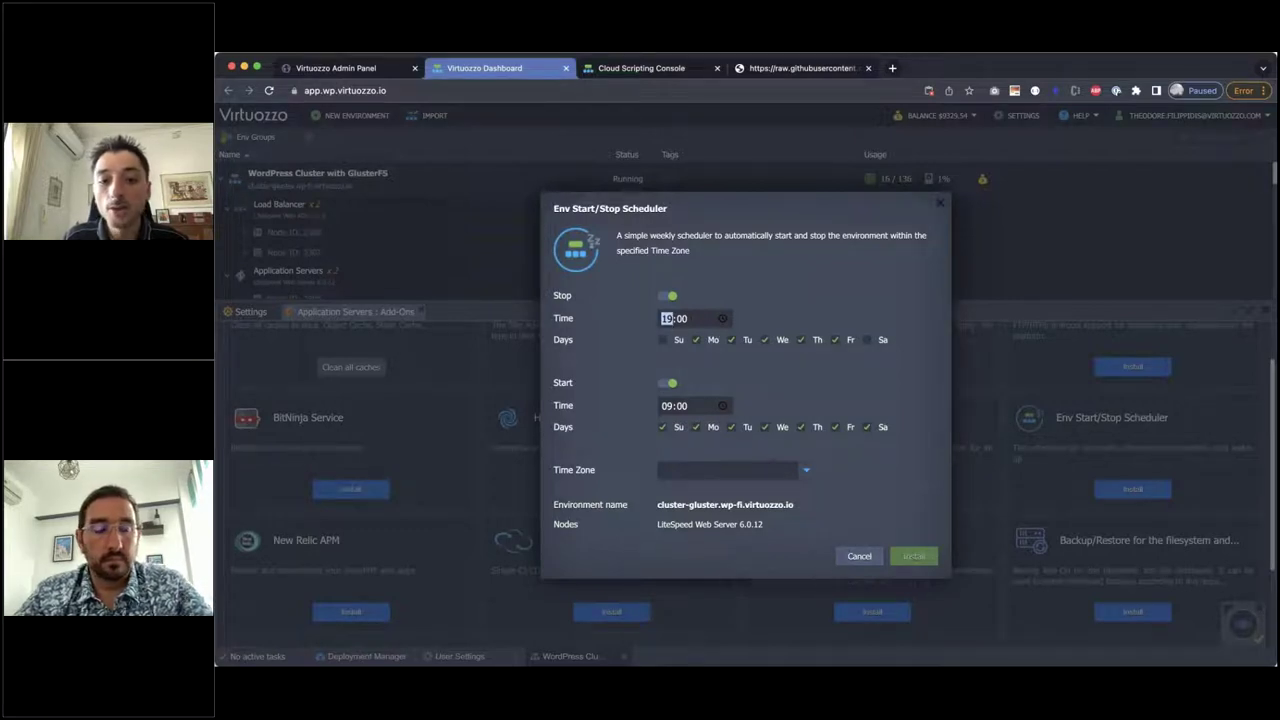
{"action": "left_click", "coordinate": [851, 562]}
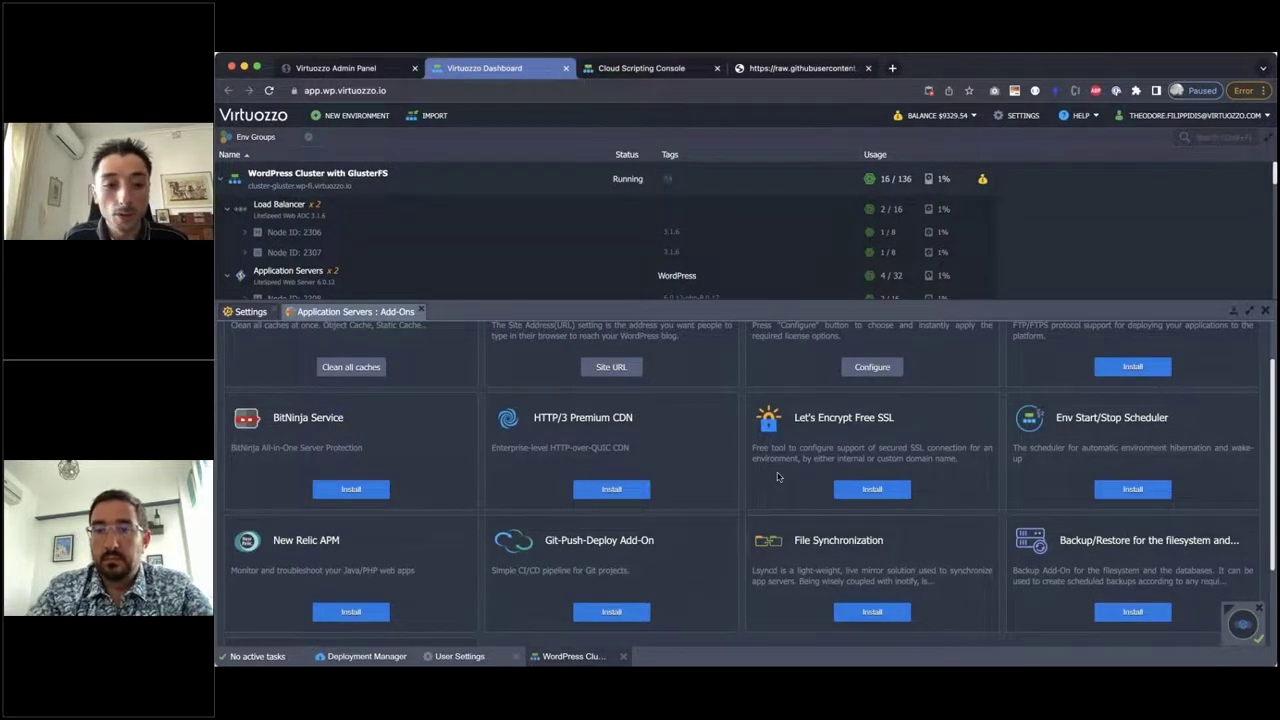
Scroll to the Backup/Restore for filesystem and databases card and open its install form
{"action": "scroll", "coordinate": [443, 517], "scroll_direction": "down", "scroll_amount": 1}
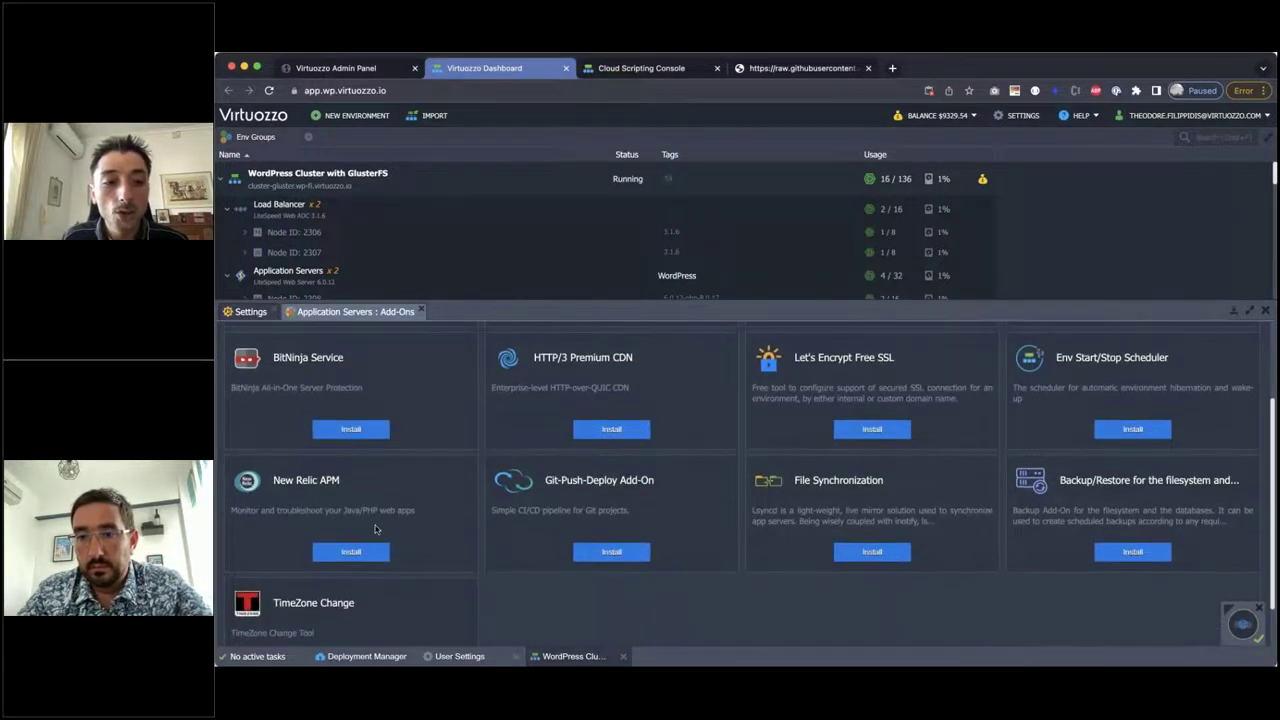
{"action": "scroll", "coordinate": [375, 529], "scroll_direction": "down", "scroll_amount": 1}
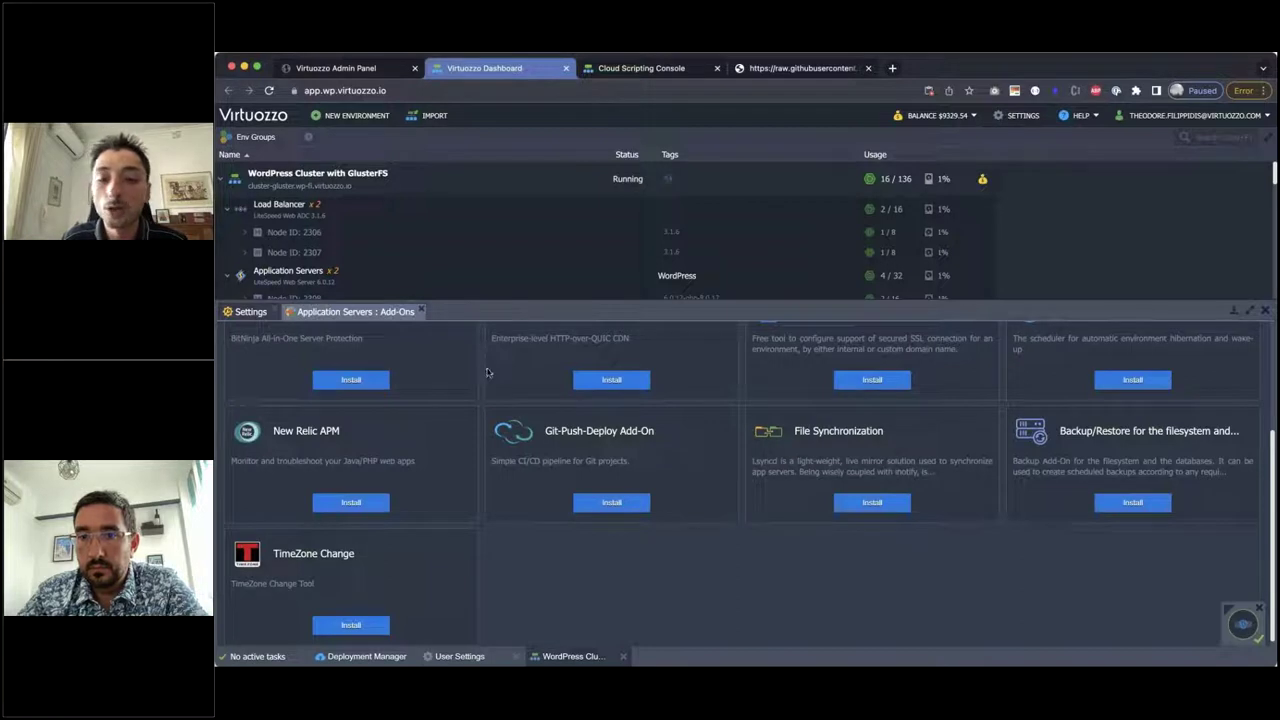
{"action": "left_click", "coordinate": [1131, 502]}
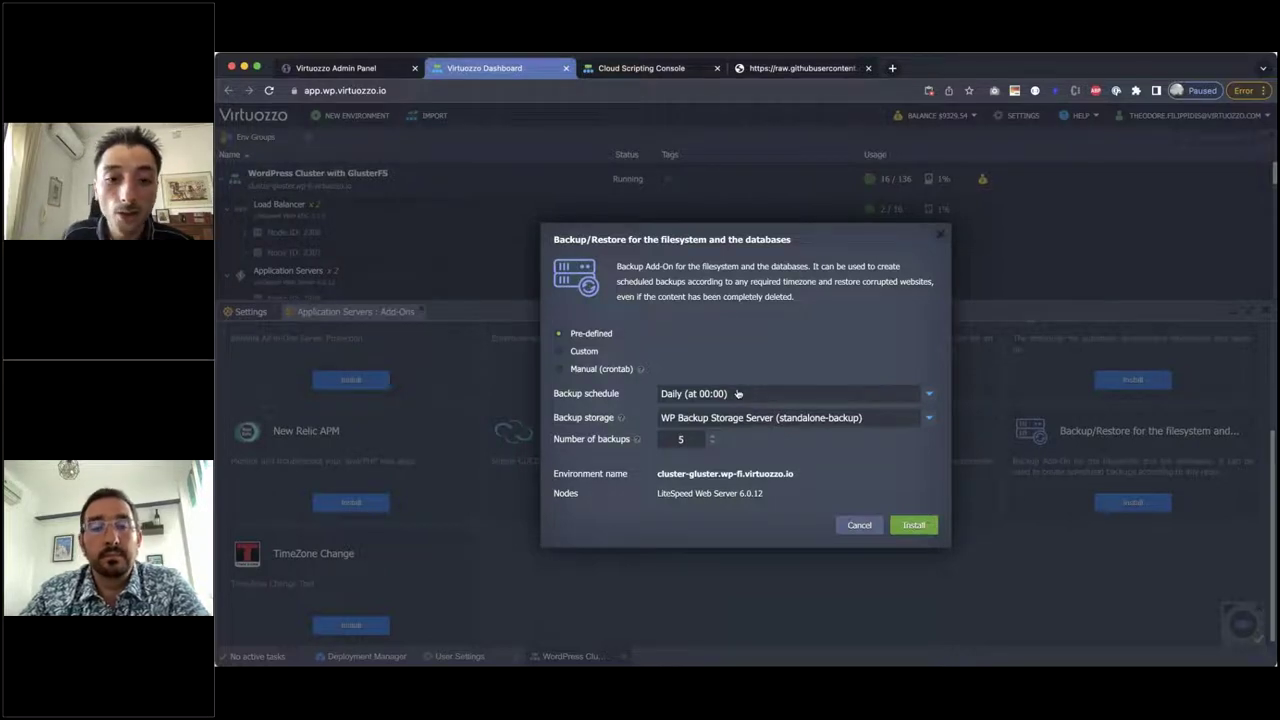
Set the backup schedule to Hourly, keeping WP Backup Storage Server as storage
{"action": "left_click", "coordinate": [738, 393]}
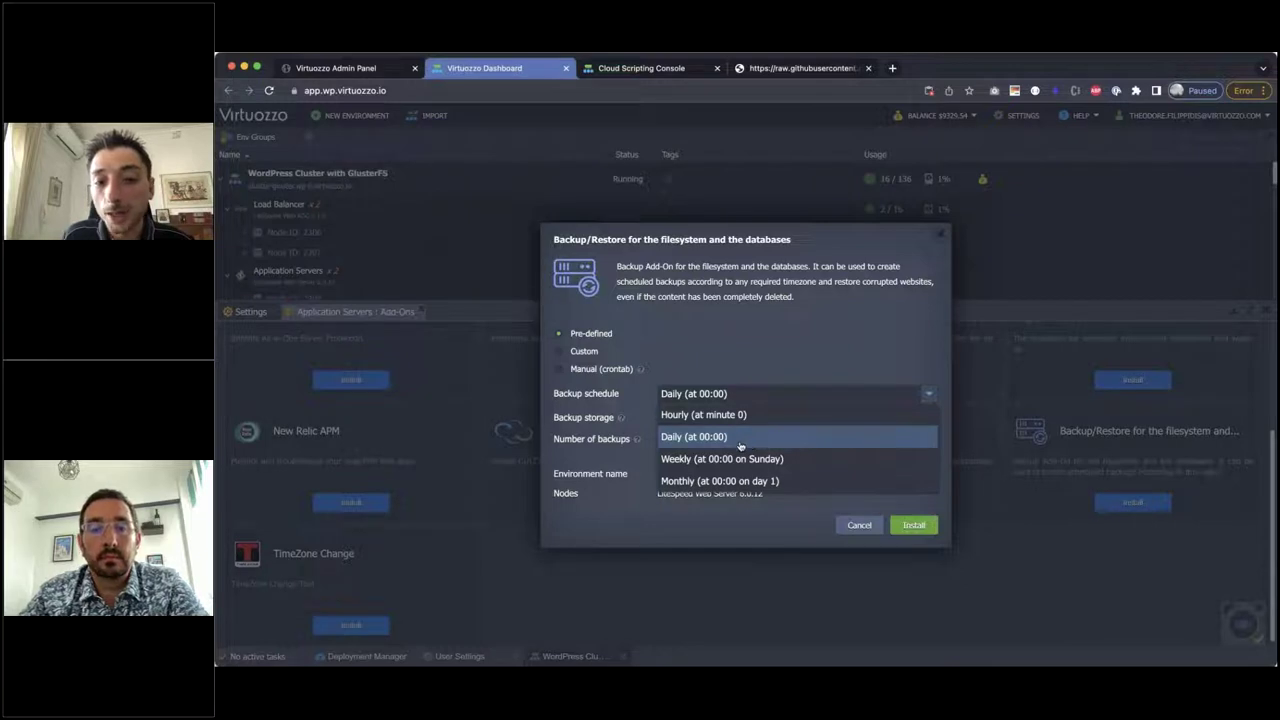
{"action": "left_click", "coordinate": [735, 415]}
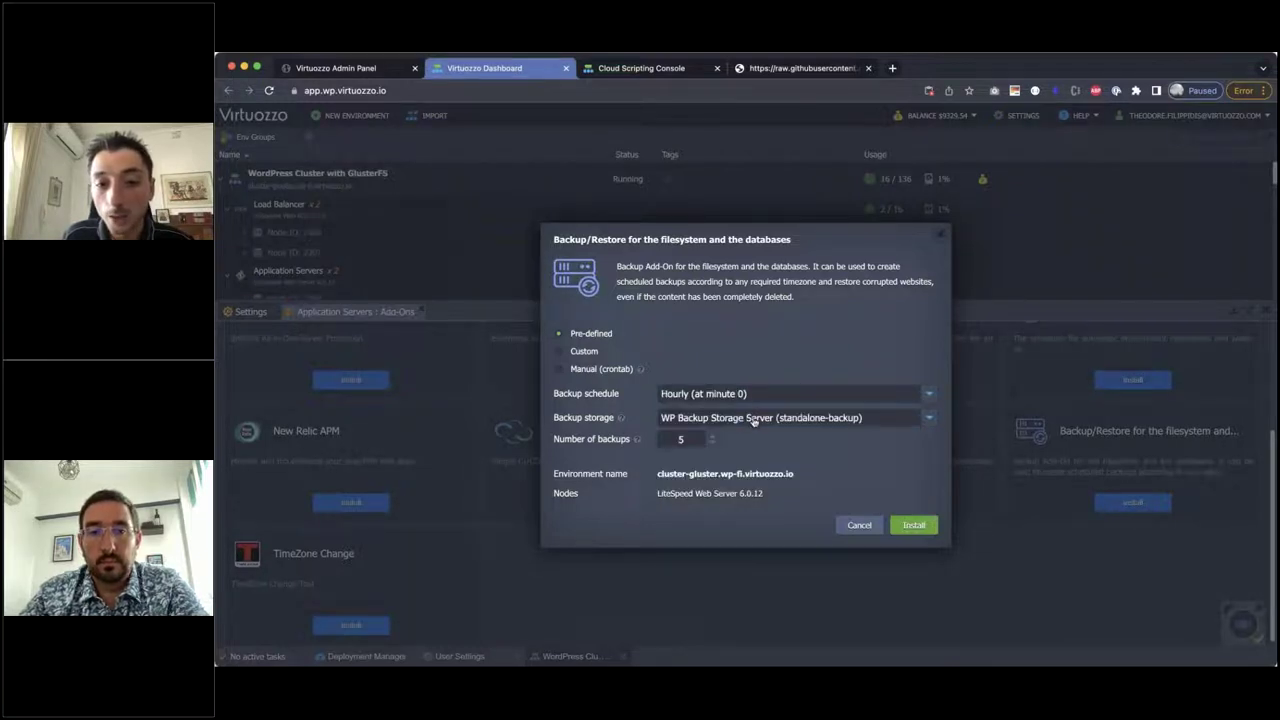
{"action": "left_click", "coordinate": [734, 424]}
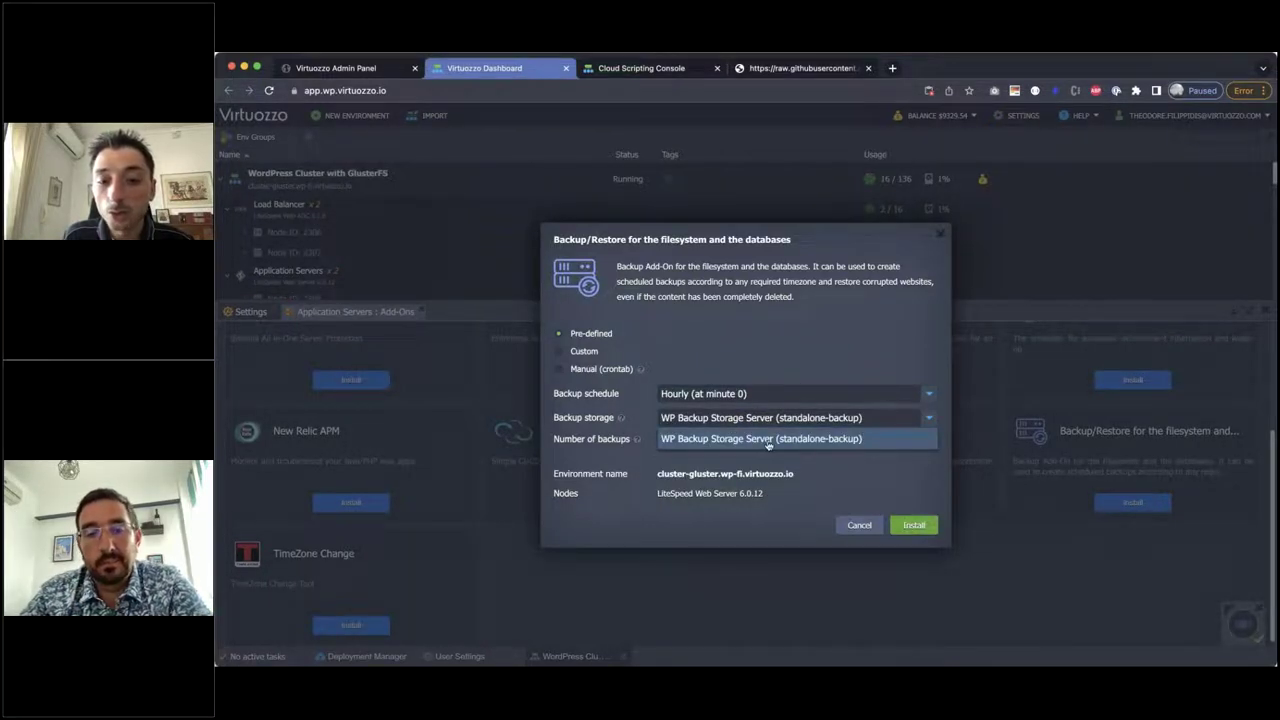
{"action": "left_click", "coordinate": [769, 445]}
{"action": "left_click", "coordinate": [762, 420]}
{"action": "left_click", "coordinate": [753, 440]}
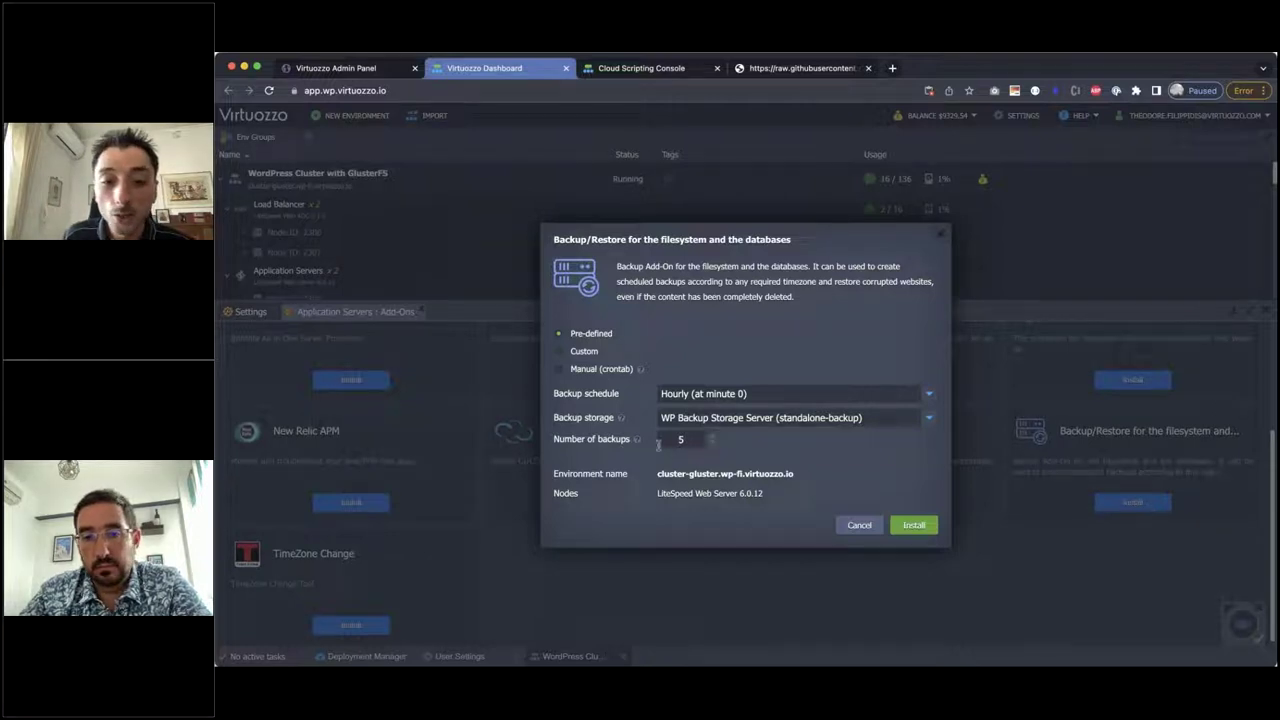
Switch to a Custom backup schedule with time zone Europe/Monaco
{"action": "mouse_move", "coordinate": [641, 446]}
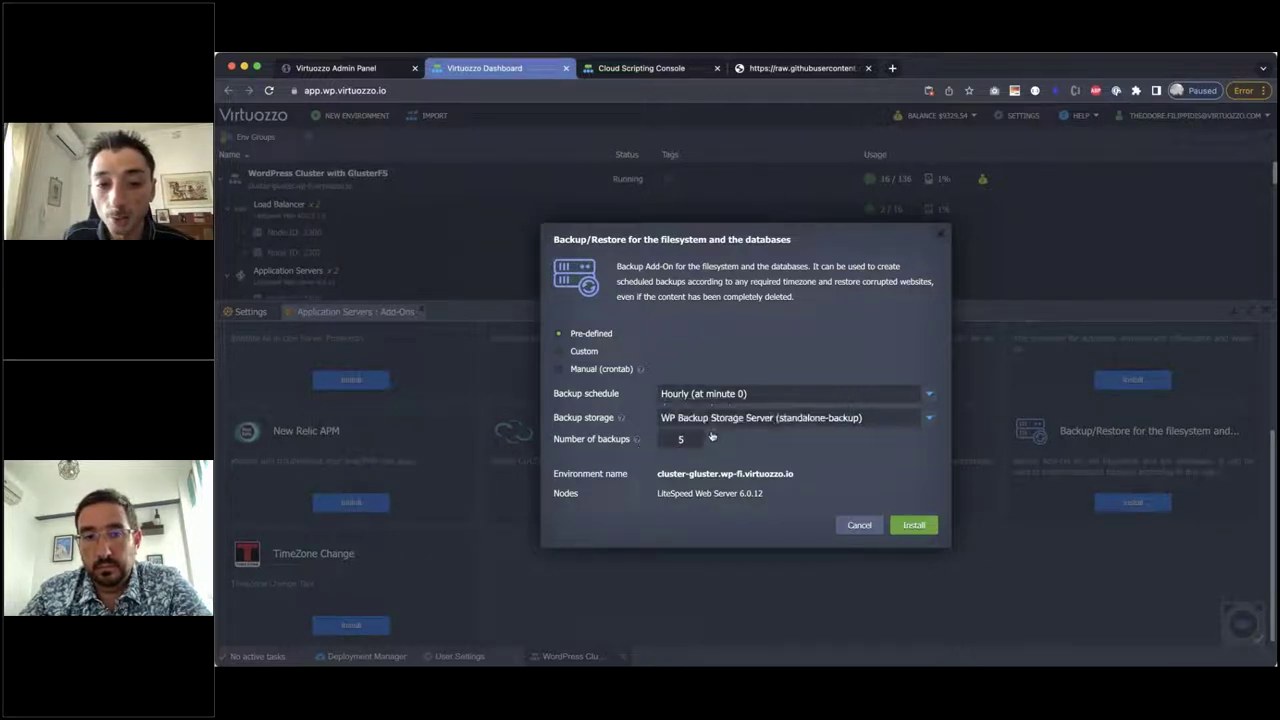
{"action": "left_click", "coordinate": [584, 352]}
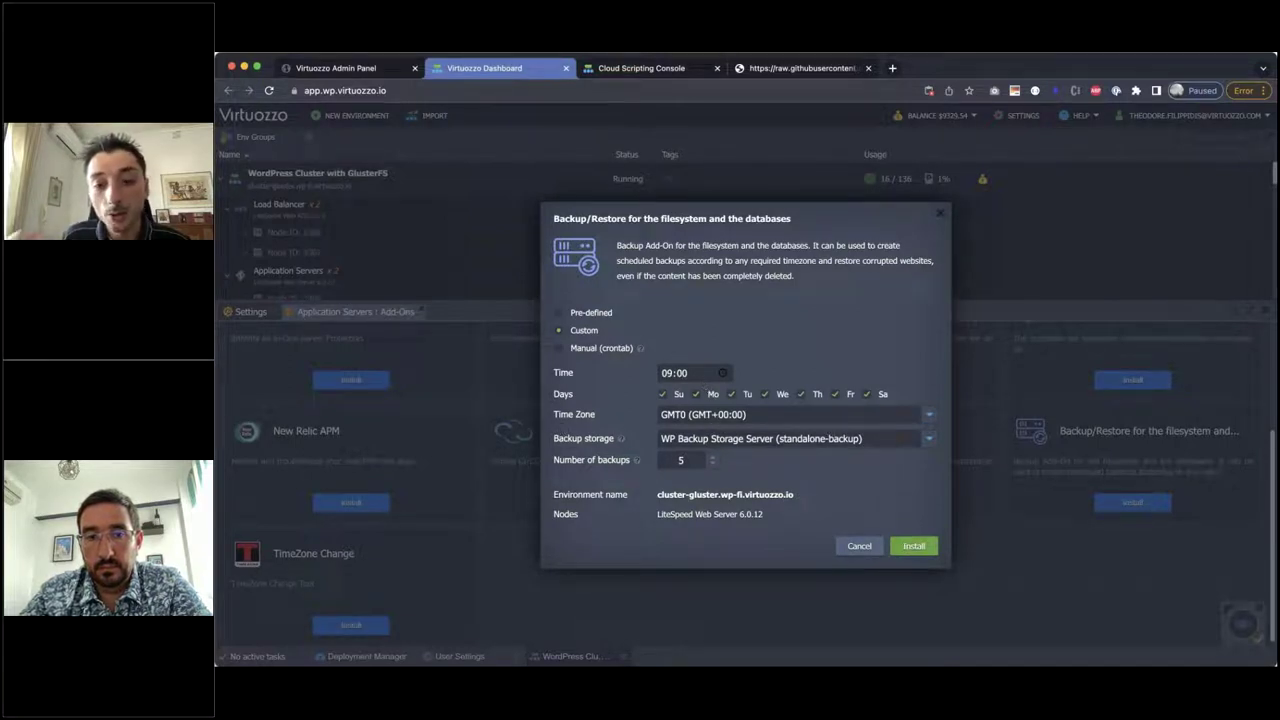
{"action": "left_click", "coordinate": [806, 420]}
{"action": "scroll", "coordinate": [800, 520], "scroll_direction": "up", "scroll_amount": 3}
{"action": "scroll", "coordinate": [771, 541], "scroll_direction": "up", "scroll_amount": 5}
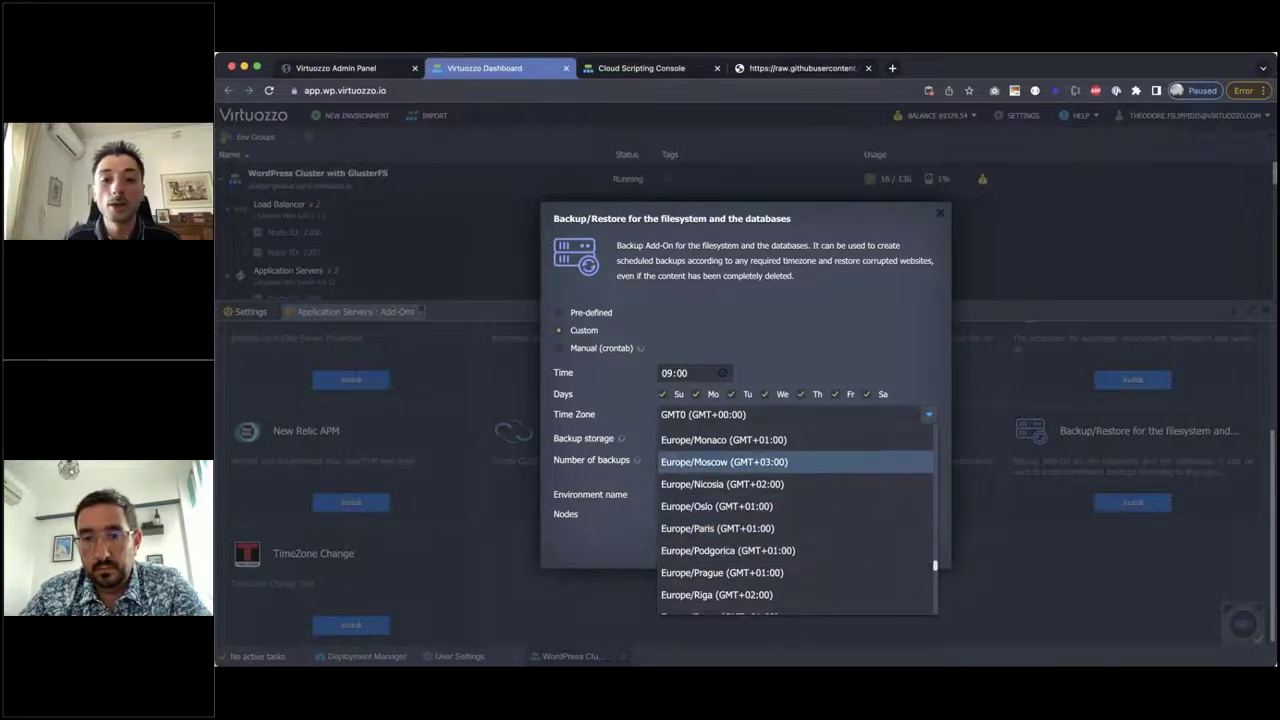
{"action": "left_click", "coordinate": [818, 437]}
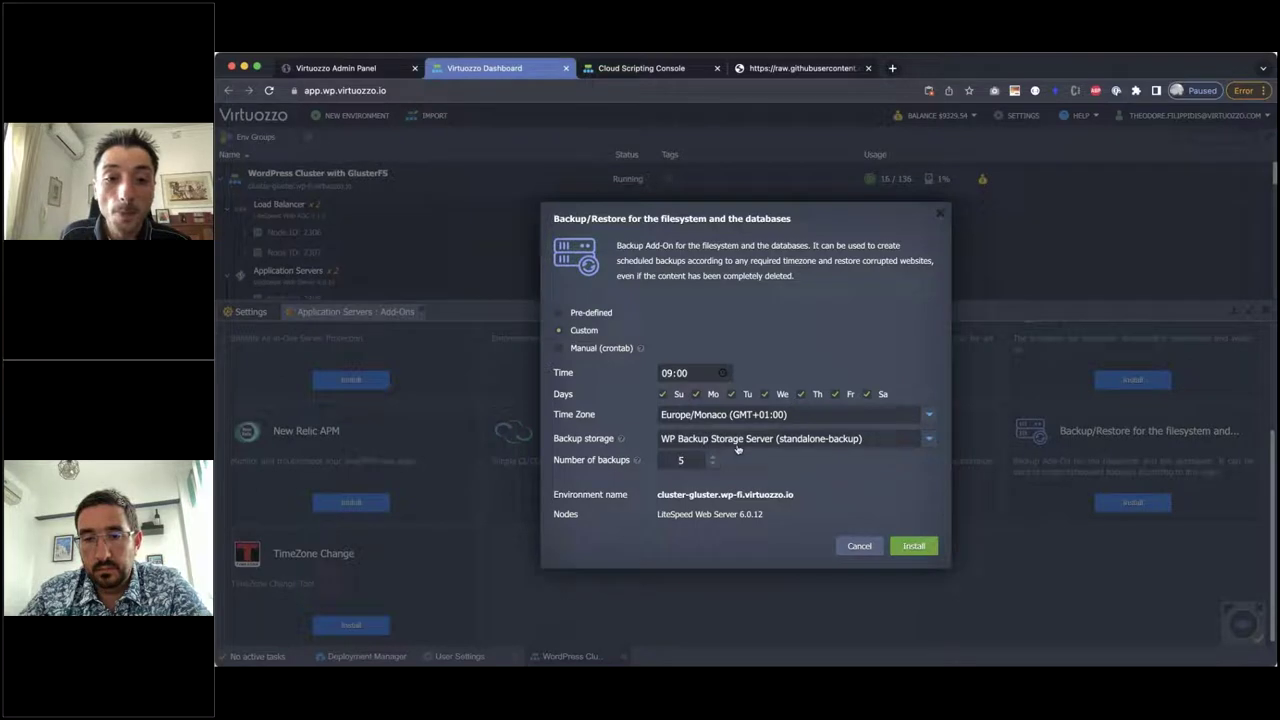
Try the Manual crontab schedule, return to Pre-defined hourly, and install the add-on
{"action": "left_click", "coordinate": [561, 350]}
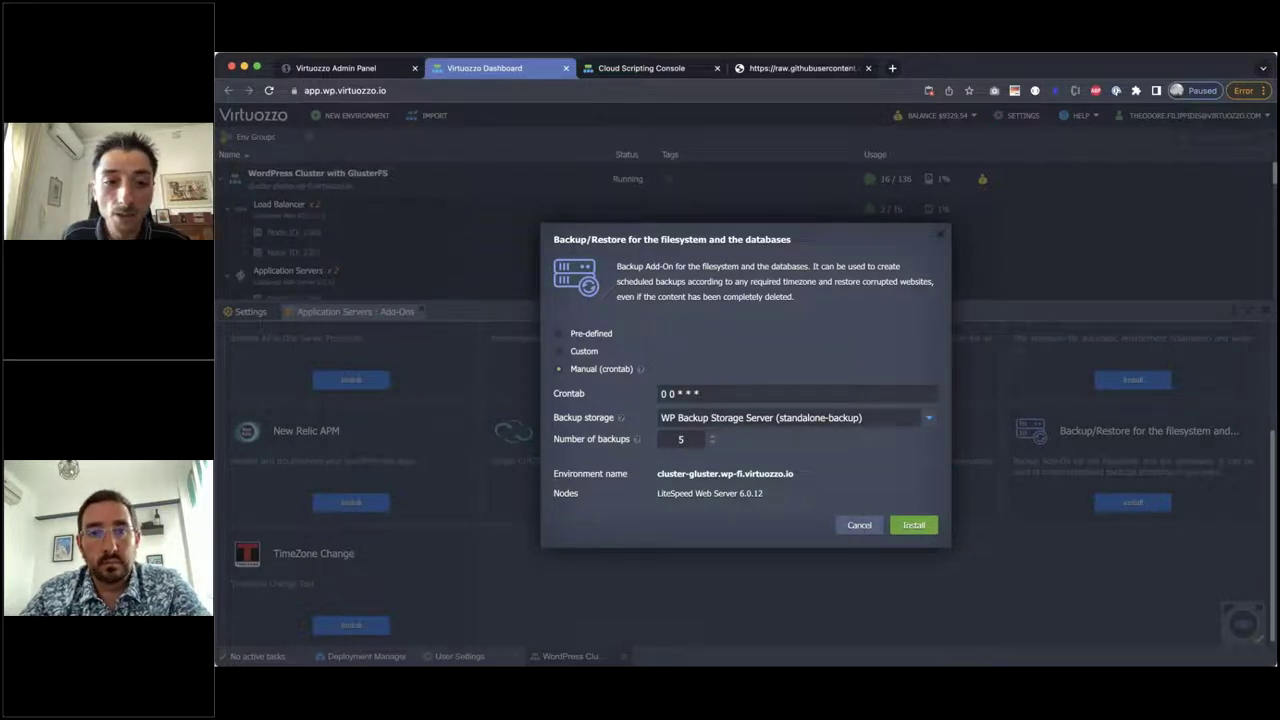
{"action": "left_click", "coordinate": [590, 334]}
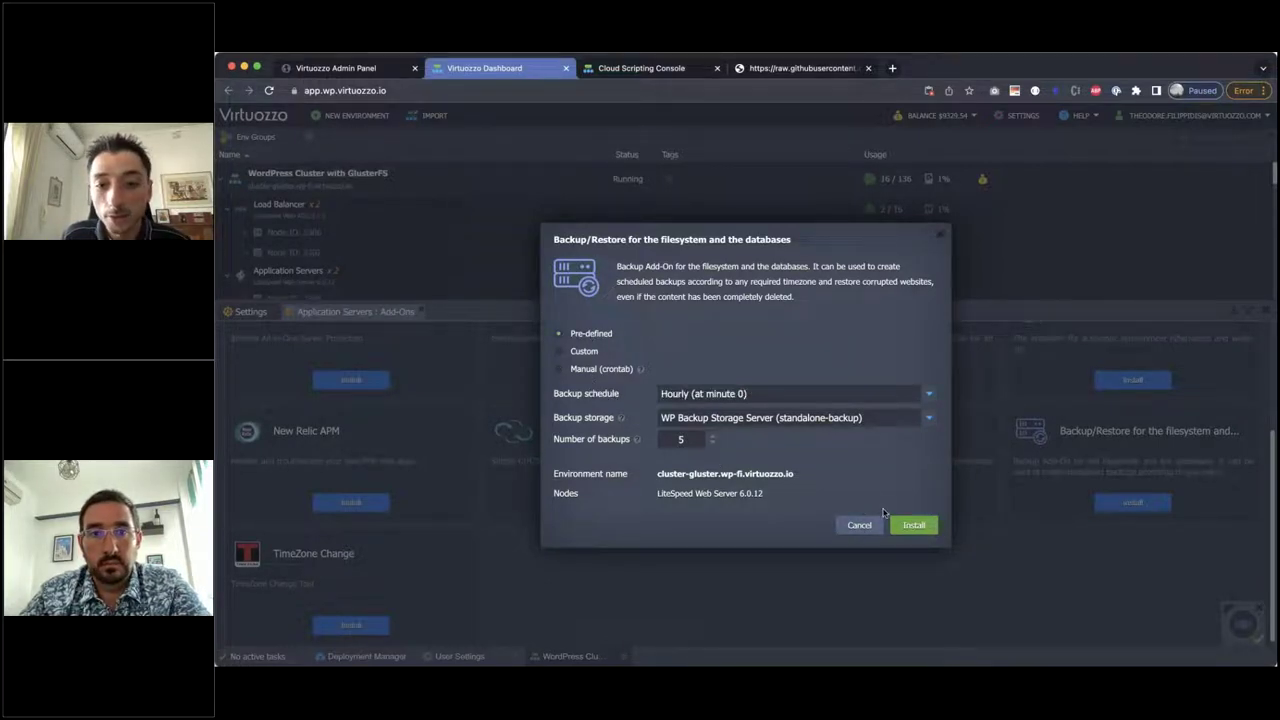
{"action": "left_click", "coordinate": [896, 522]}
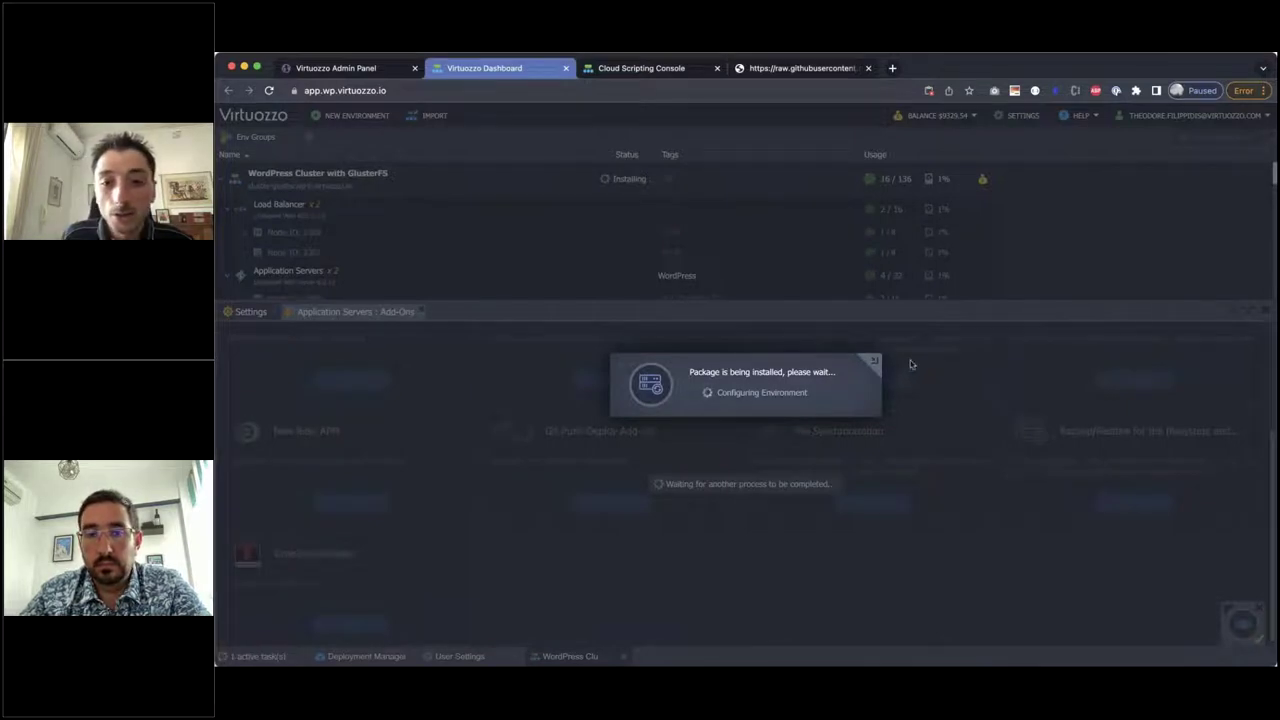
{"action": "left_click", "coordinate": [874, 364]}
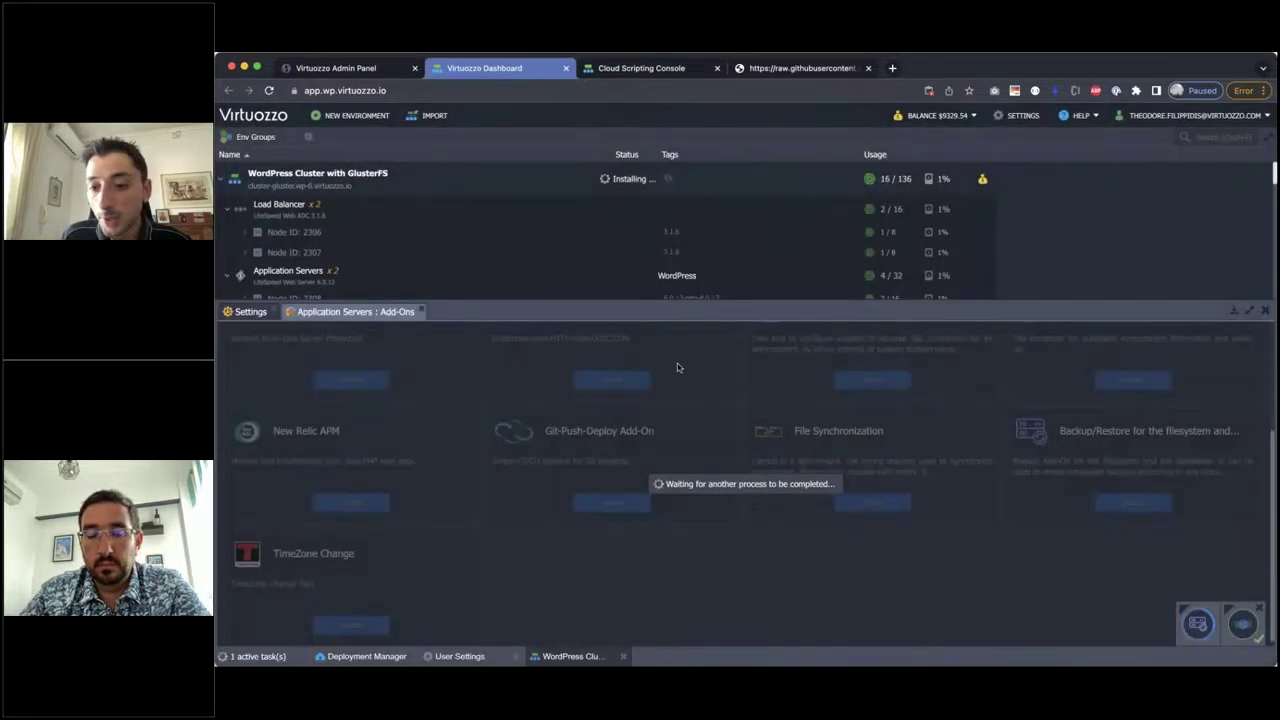
Open the Application Servers Configs file manager and maximize it to fill the dashboard
{"action": "mouse_move", "coordinate": [479, 282]}
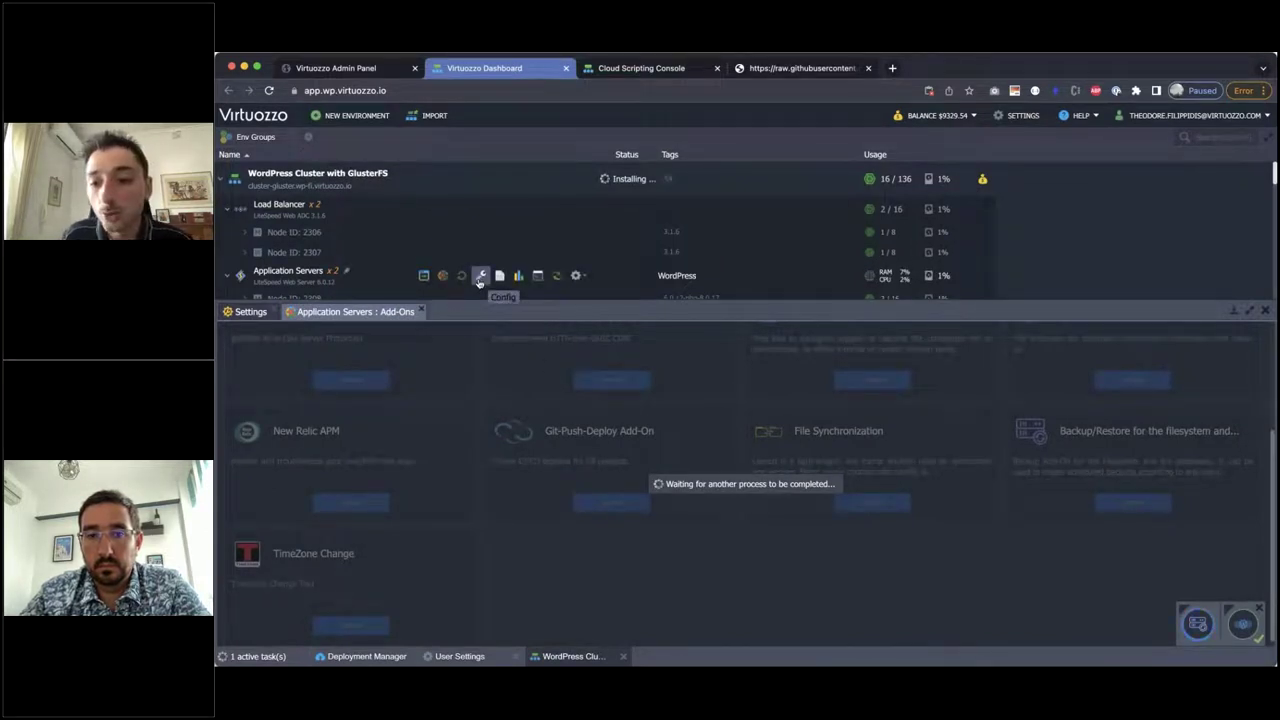
{"action": "left_click", "coordinate": [481, 277]}
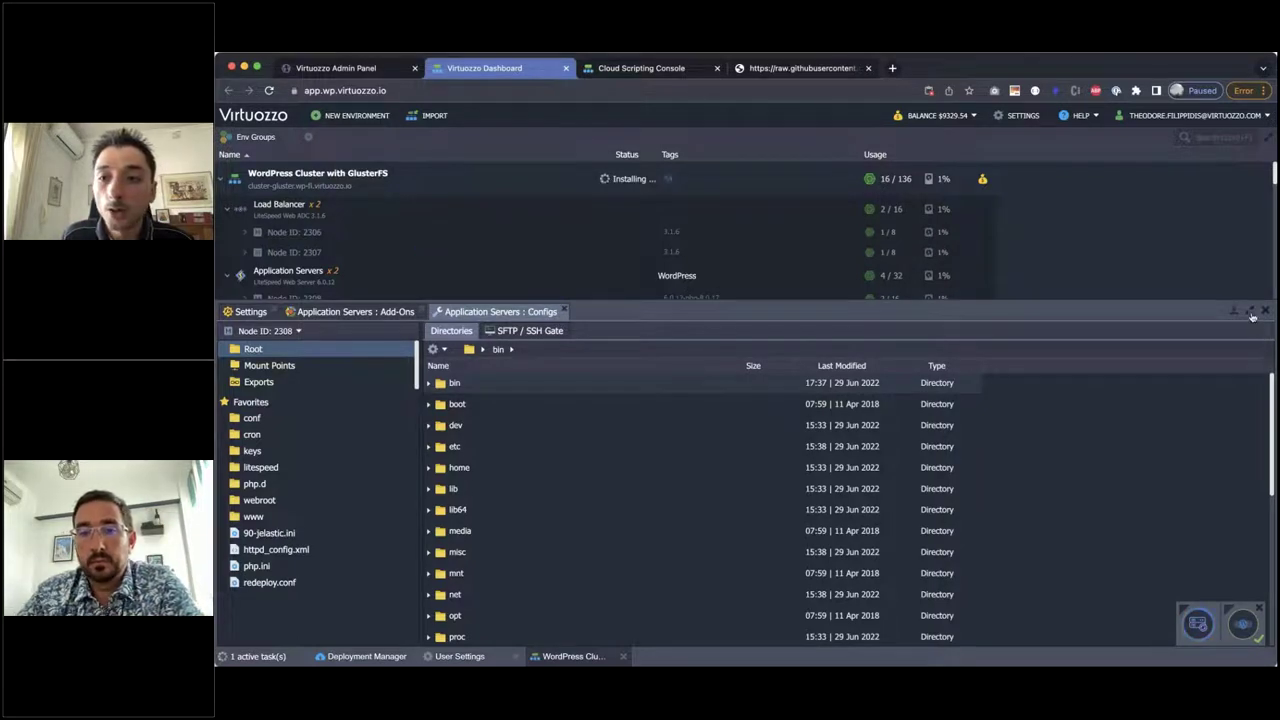
{"action": "left_click", "coordinate": [1250, 311]}
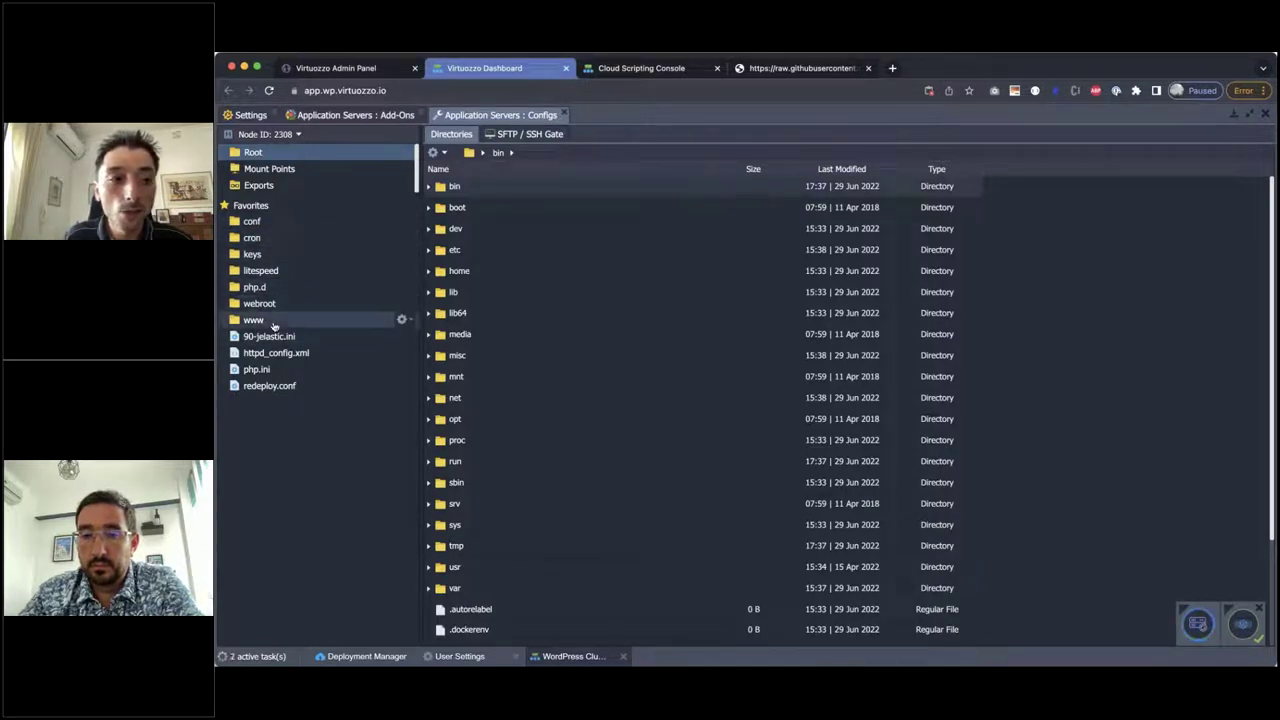
Open php.ini from Favorites and scroll through its contents
{"action": "left_click", "coordinate": [280, 370]}
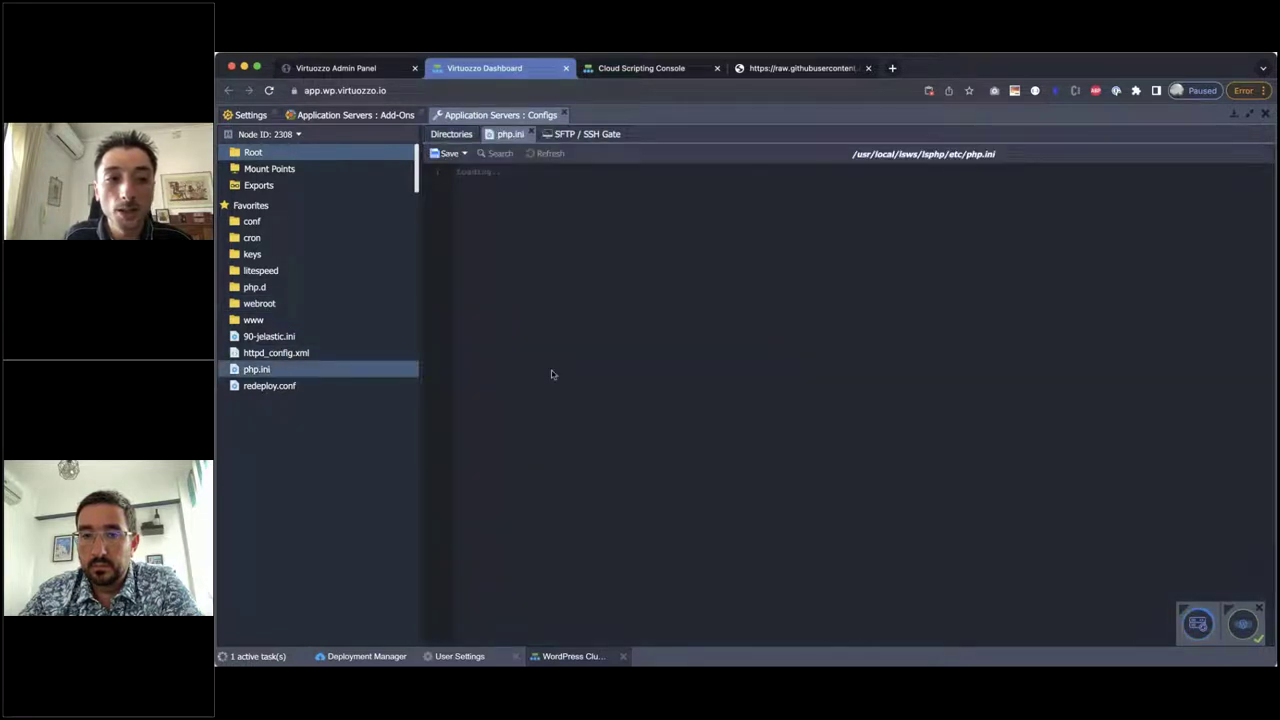
{"action": "scroll", "coordinate": [587, 437], "scroll_direction": "down", "scroll_amount": 10}
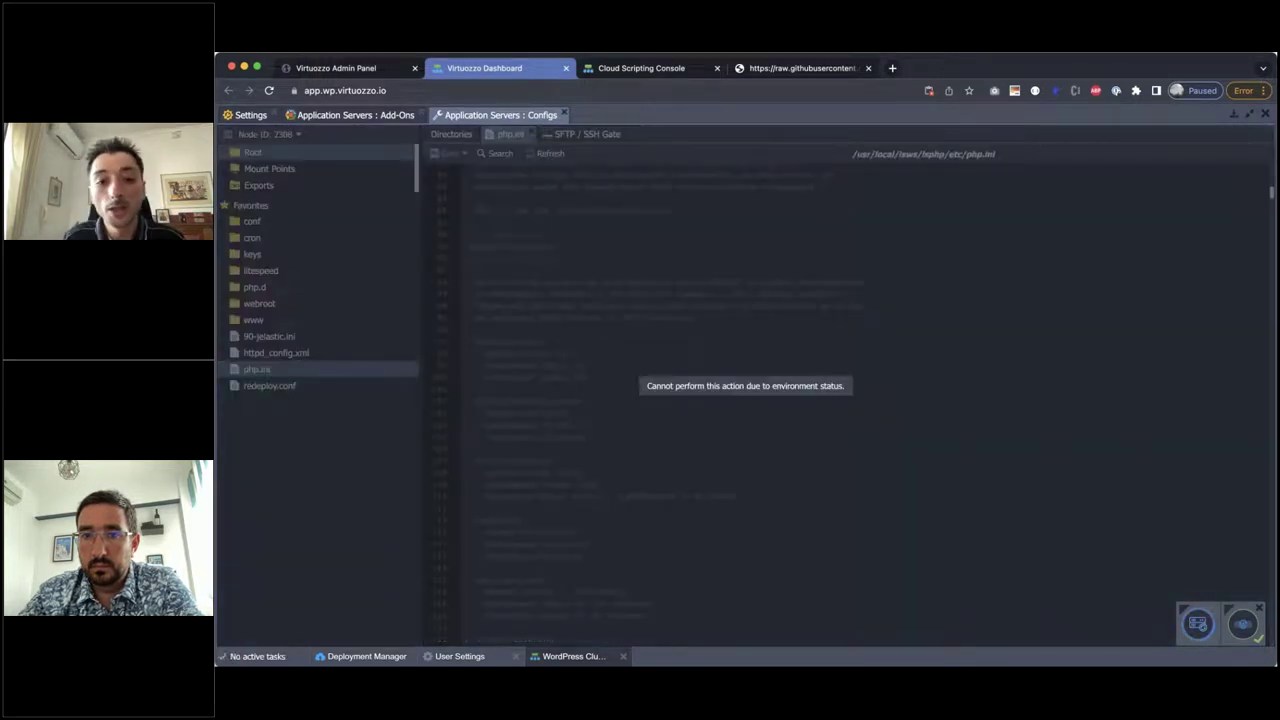
{"action": "left_click", "coordinate": [645, 438]}
{"action": "scroll", "coordinate": [635, 477], "scroll_direction": "down", "scroll_amount": 18}
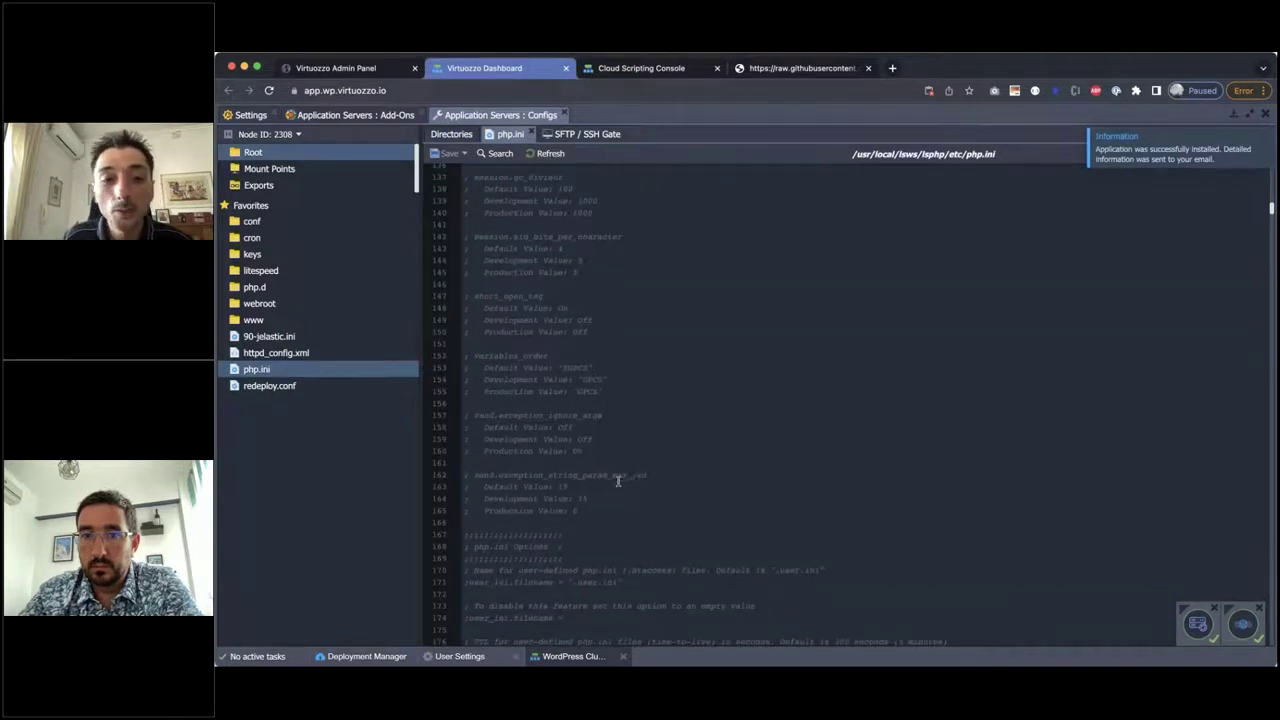
{"action": "scroll", "coordinate": [616, 490], "scroll_direction": "down", "scroll_amount": 7}
{"action": "scroll", "coordinate": [614, 498], "scroll_direction": "up", "scroll_amount": 6}
{"action": "scroll", "coordinate": [614, 498], "scroll_direction": "down", "scroll_amount": 15}
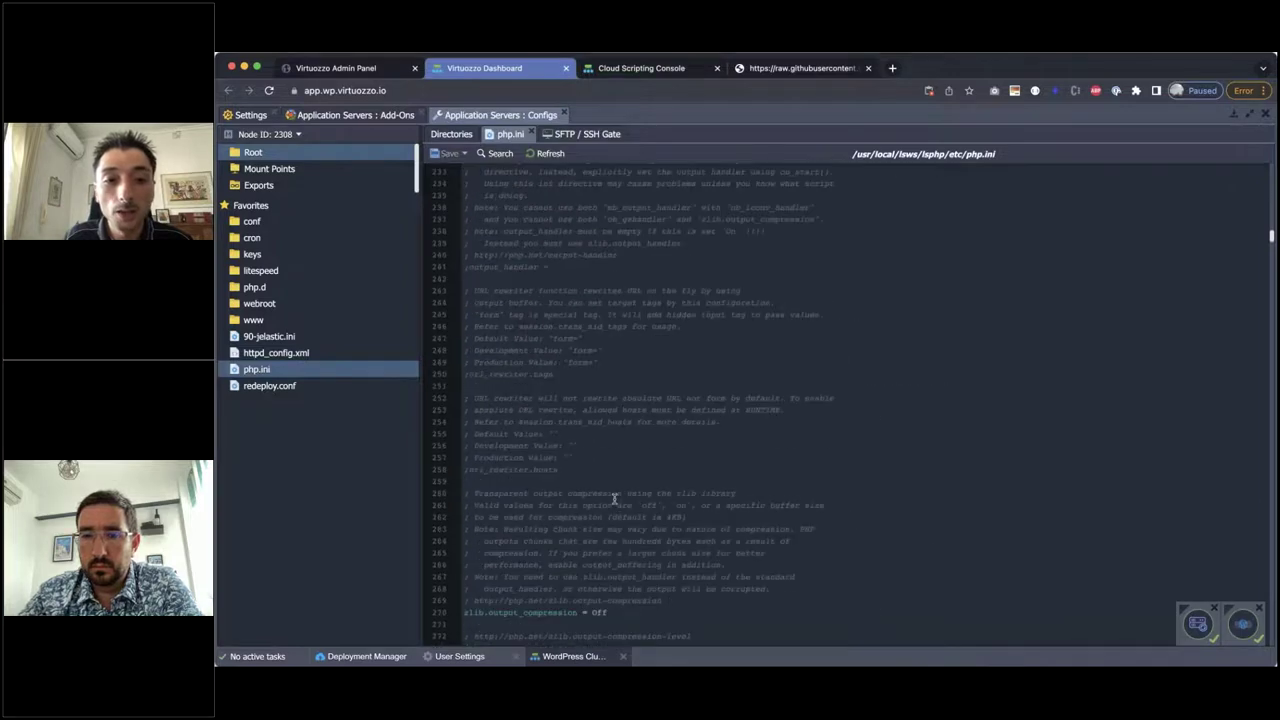
{"action": "scroll", "coordinate": [570, 375], "scroll_direction": "up", "scroll_amount": 17}
{"action": "scroll", "coordinate": [583, 258], "scroll_direction": "up", "scroll_amount": 1}
Search php.ini for memory_limit
{"action": "left_click", "coordinate": [611, 211]}
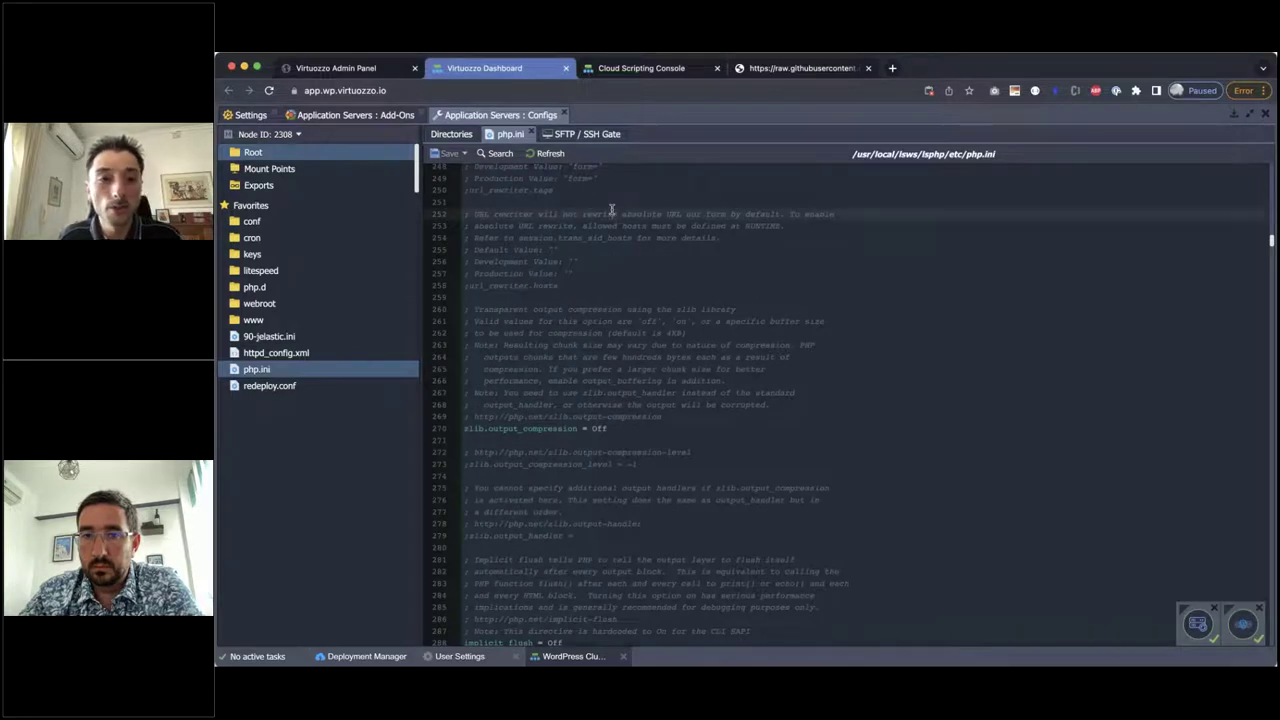
{"action": "key", "text": "super+f"}
{"action": "type", "text": "memory_lomi"}
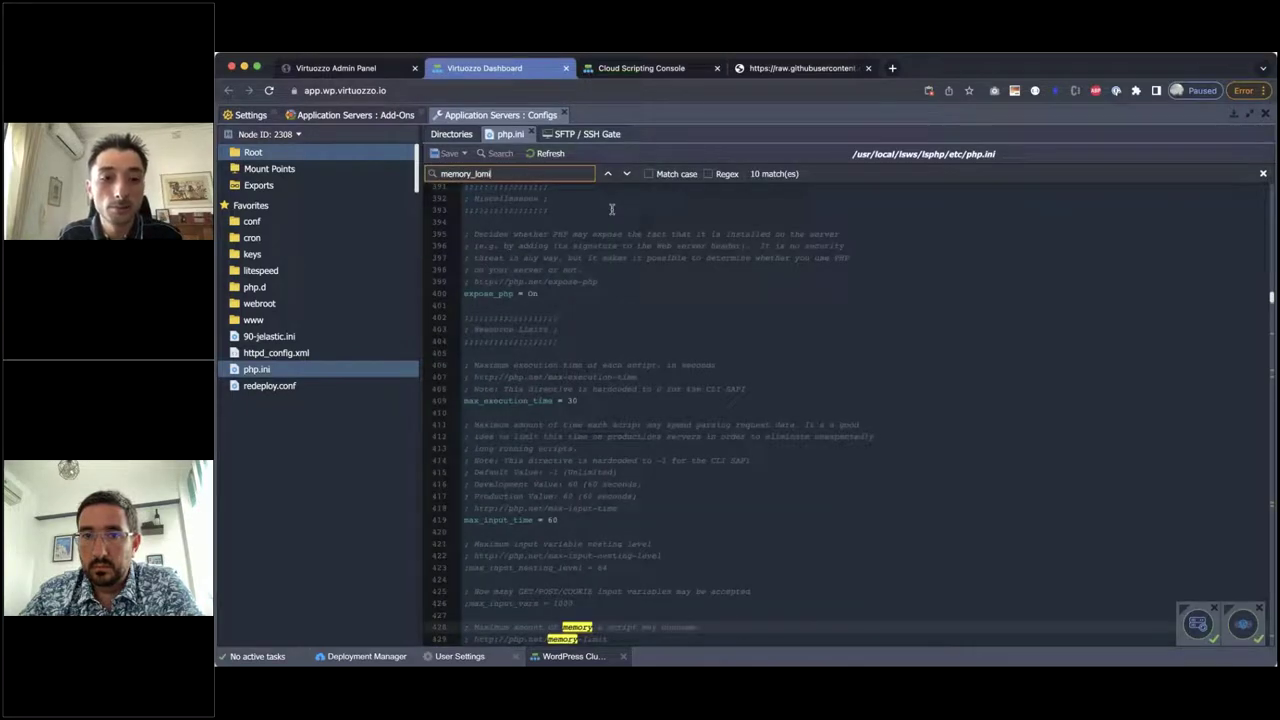
{"action": "type", "text": "t"}
{"action": "key", "text": "BackSpace"}
{"action": "type", "text": "imit"}
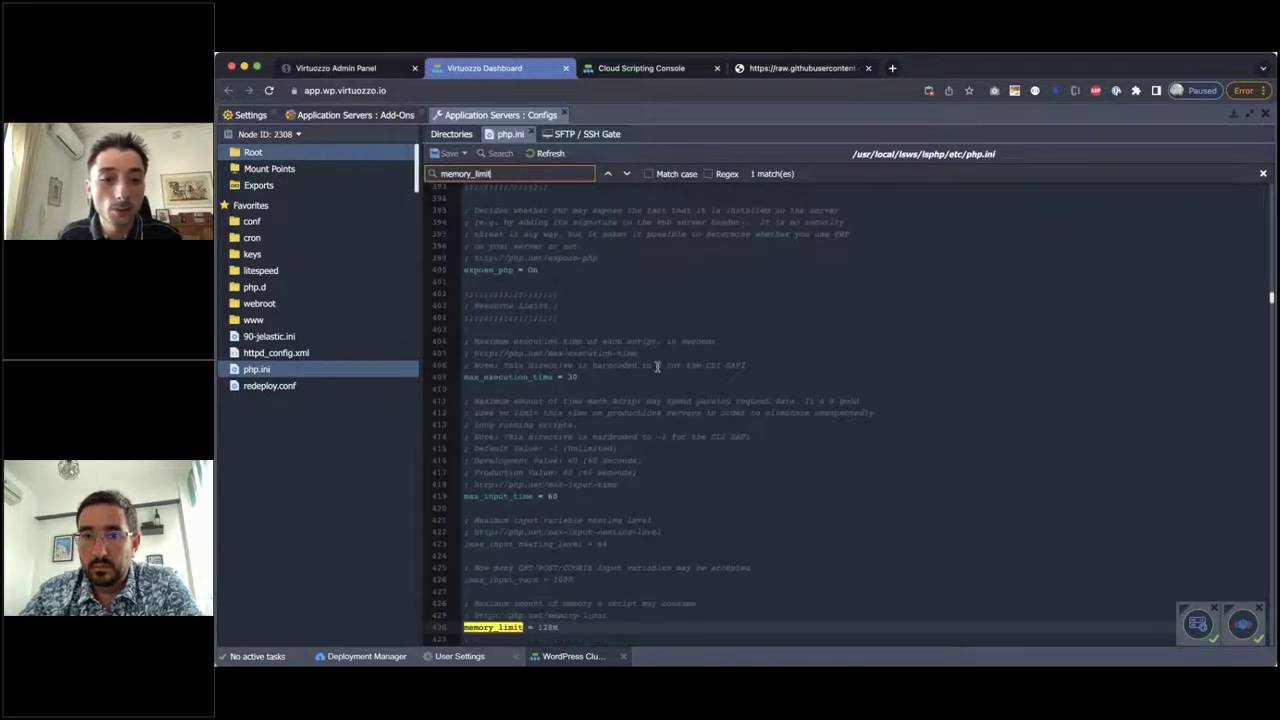
Change memory_limit from 128M to 256M and save it for all instances
{"action": "left_click", "coordinate": [553, 625]}
{"action": "key", "text": "BackSpace"}
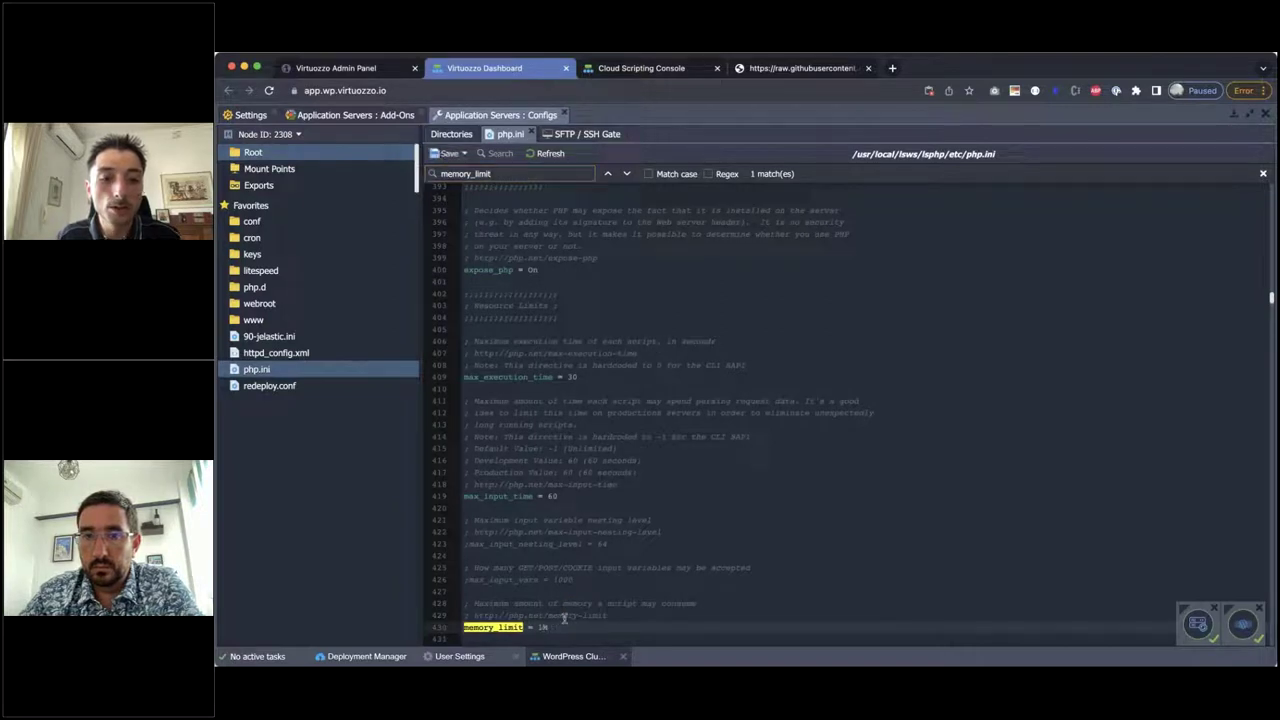
{"action": "key", "text": "BackSpace"}
{"action": "key", "text": "BackSpace"}
{"action": "type", "text": "256"}
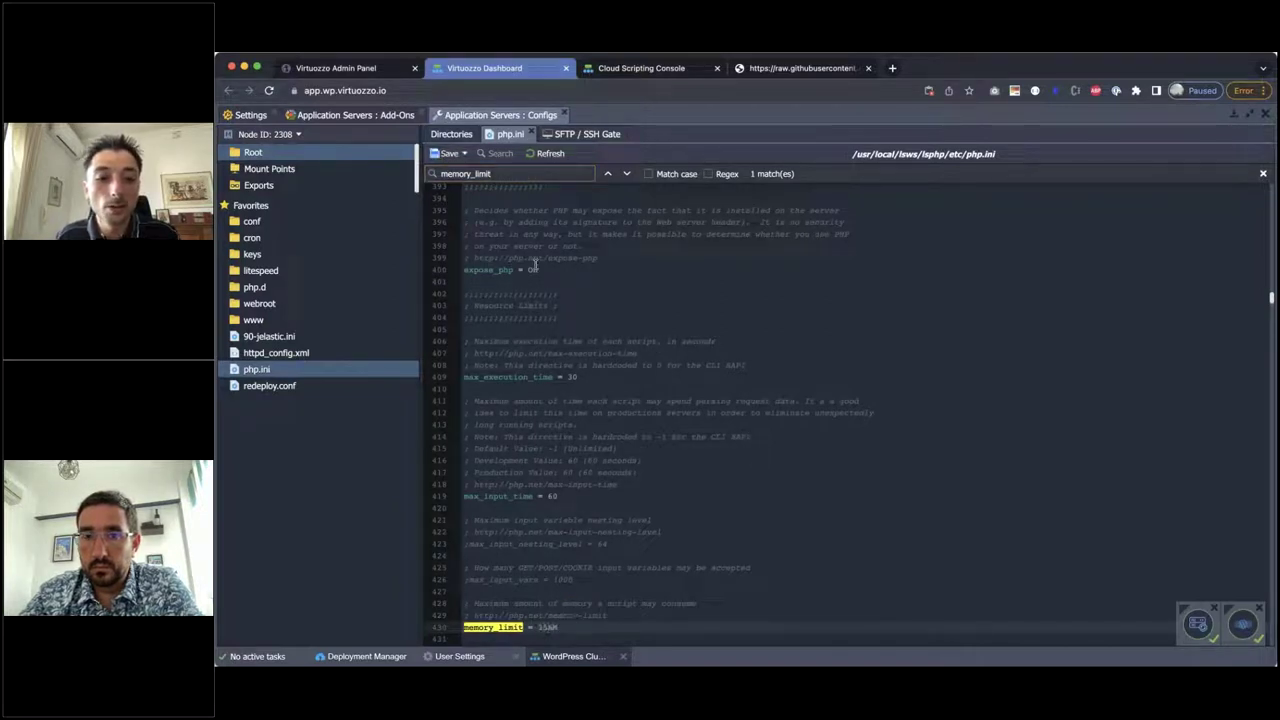
{"action": "left_click", "coordinate": [464, 153]}
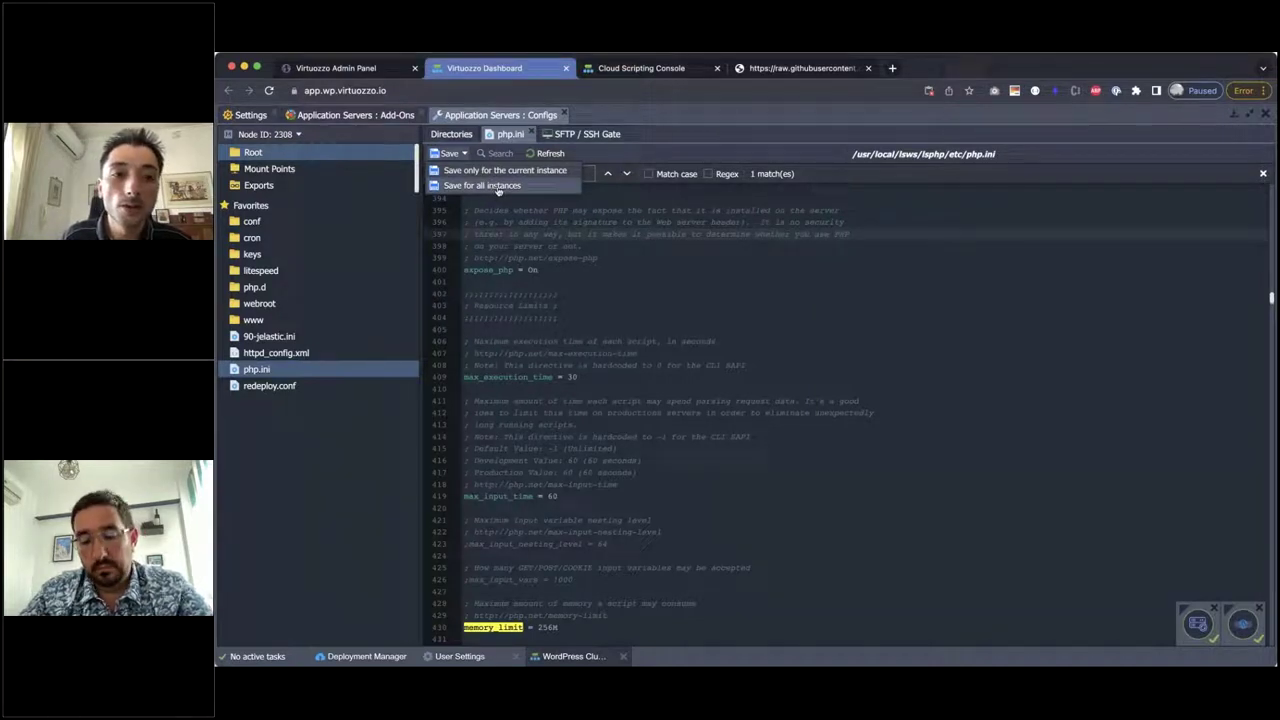
{"action": "left_click", "coordinate": [497, 187]}
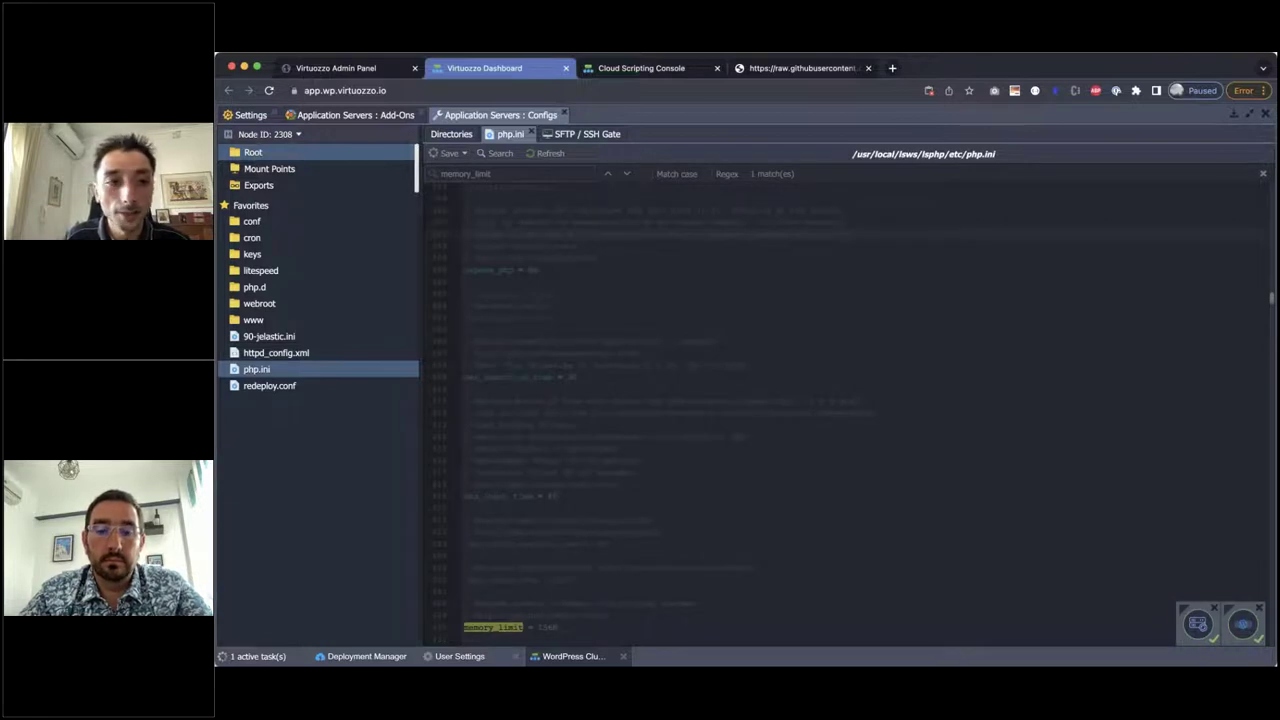
Switch to node 2309 and open wp-config.php from webroot/ROOT
{"action": "left_click", "coordinate": [296, 136]}
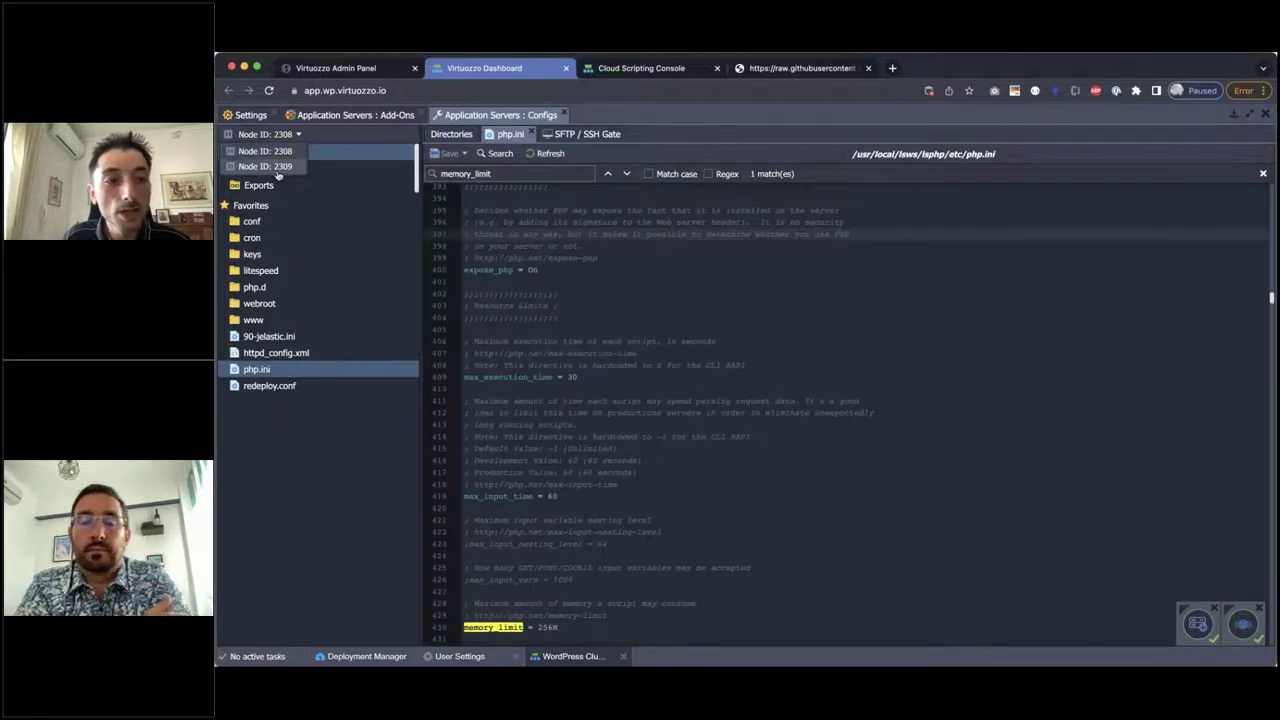
{"action": "left_click", "coordinate": [276, 166]}
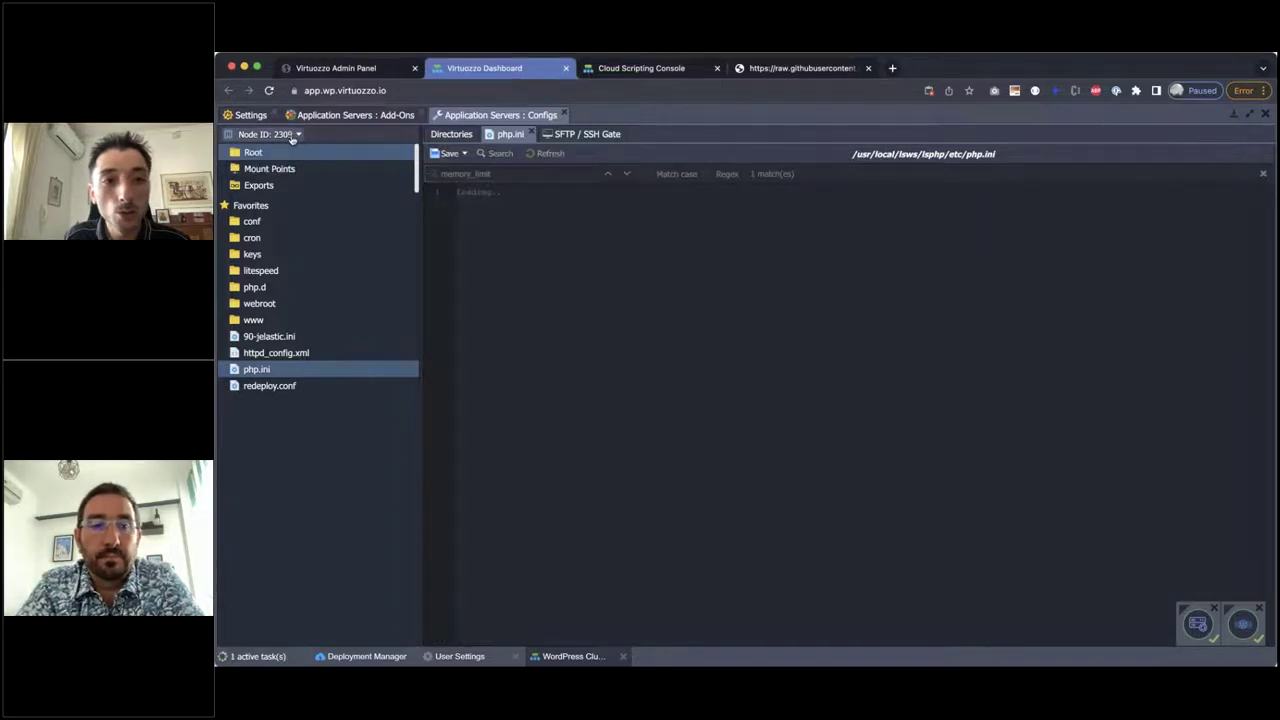
{"action": "left_click", "coordinate": [398, 303]}
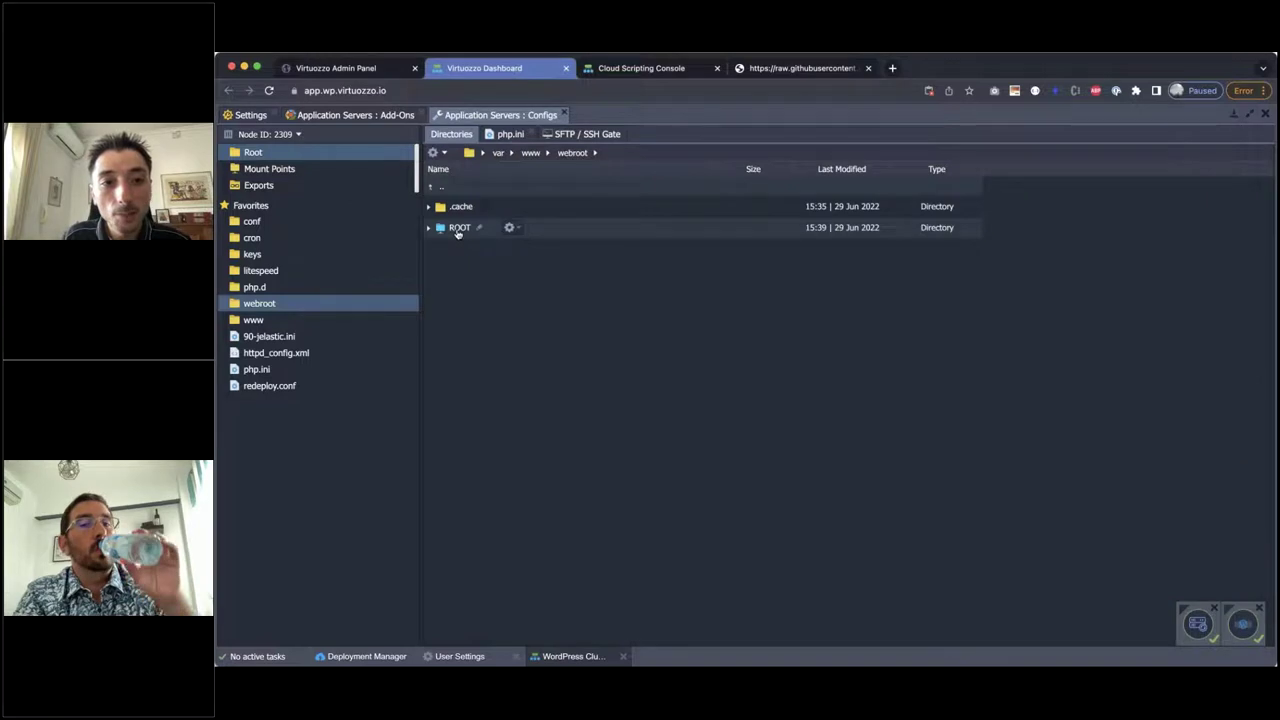
{"action": "double_click", "coordinate": [457, 228]}
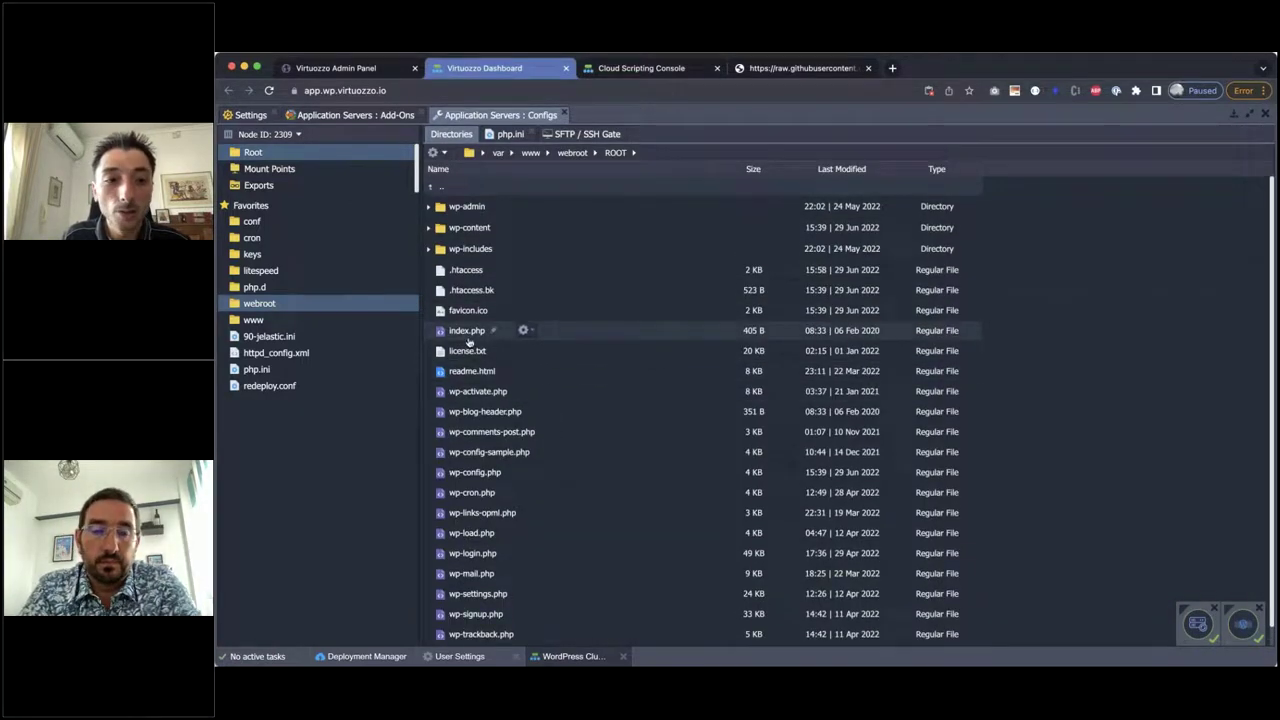
{"action": "double_click", "coordinate": [474, 473]}
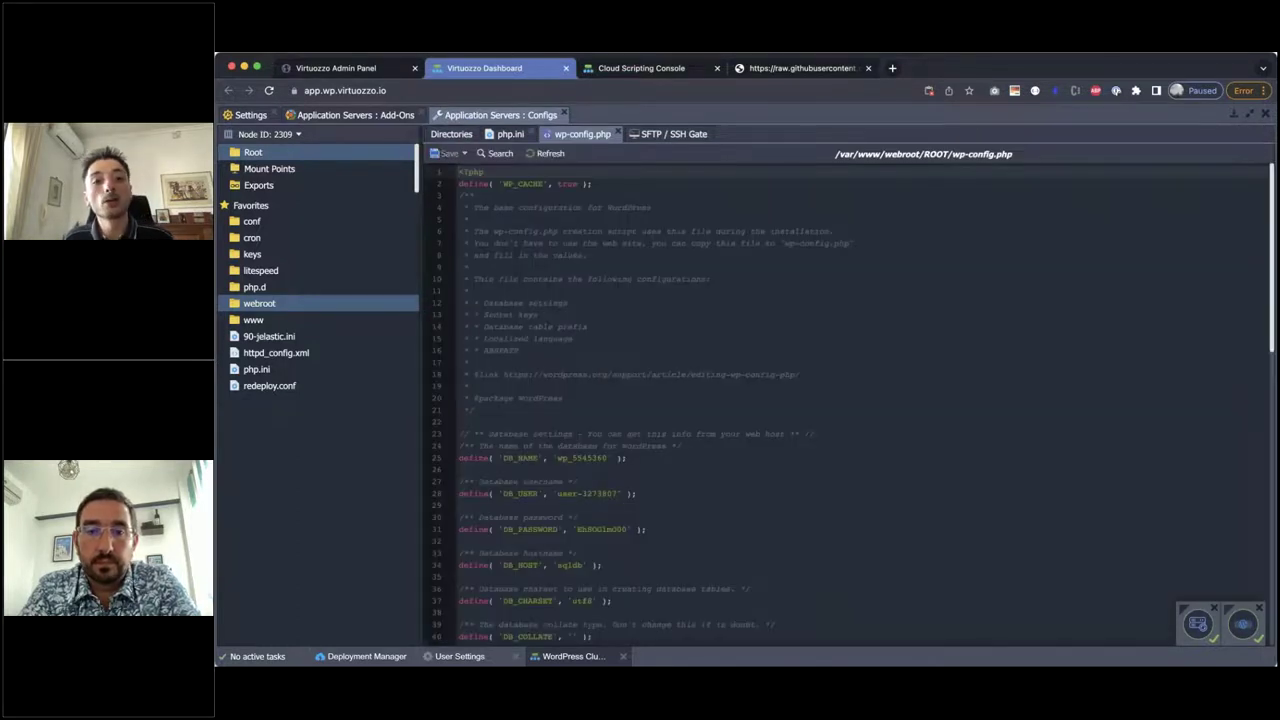
Inspect wp-config.php around the DB_NAME line without editing it
{"action": "left_click", "coordinate": [651, 467]}
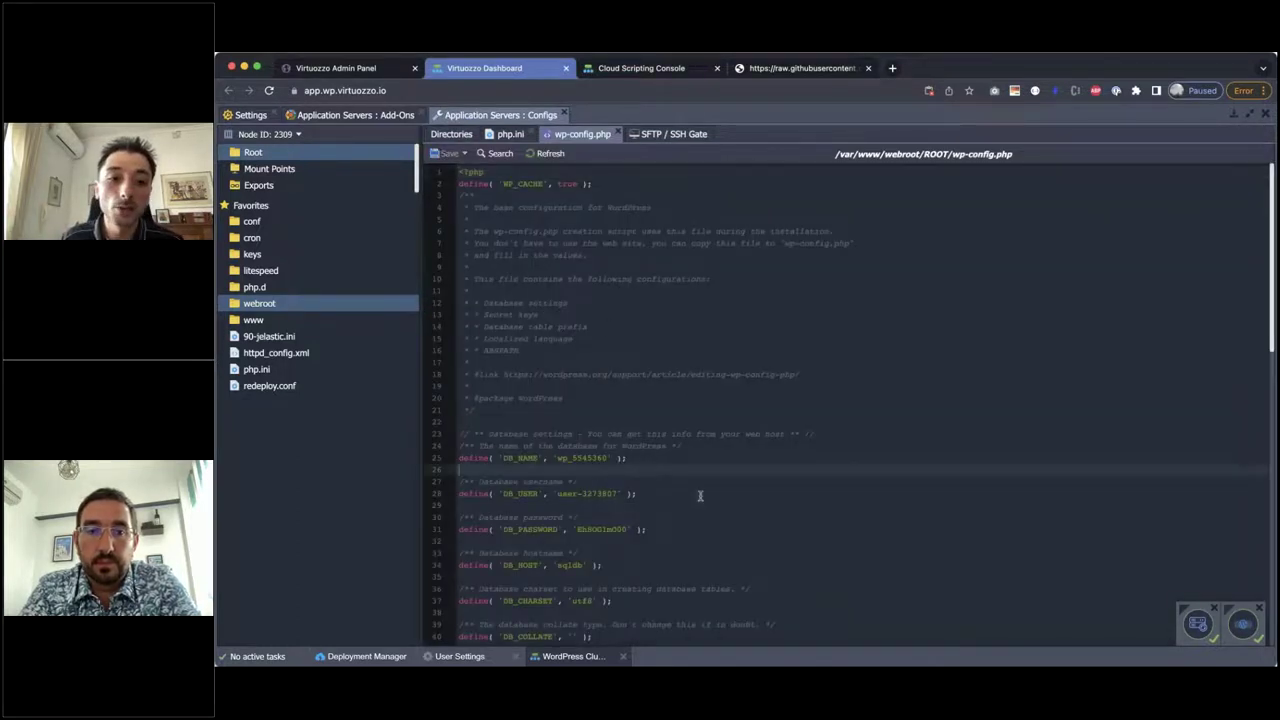
{"action": "scroll", "coordinate": [714, 486], "scroll_direction": "down", "scroll_amount": 3}
{"action": "scroll", "coordinate": [714, 486], "scroll_direction": "up", "scroll_amount": 3}
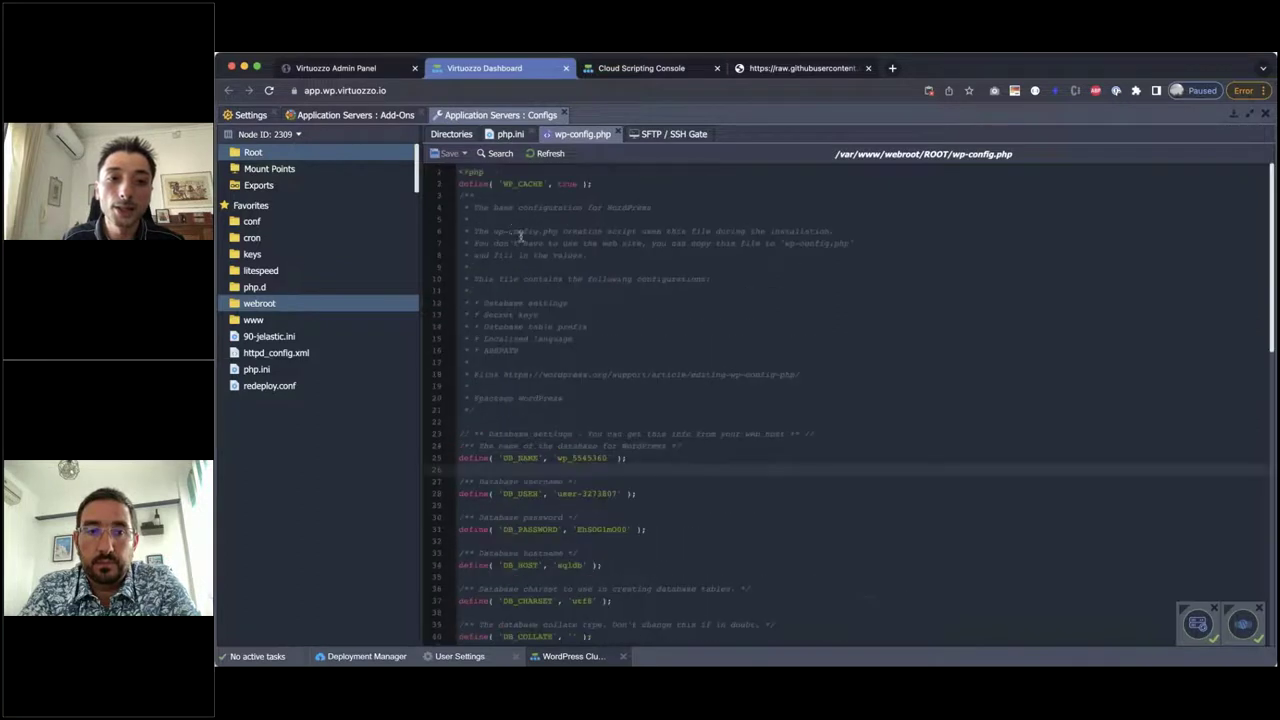
{"action": "left_click", "coordinate": [498, 155]}
{"action": "scroll", "coordinate": [578, 352], "scroll_direction": "down", "scroll_amount": 3}
{"action": "left_click", "coordinate": [578, 352]}
{"action": "left_click", "coordinate": [632, 353]}
Dismiss the Save options without saving and close the Configs window
{"action": "left_click", "coordinate": [463, 155]}
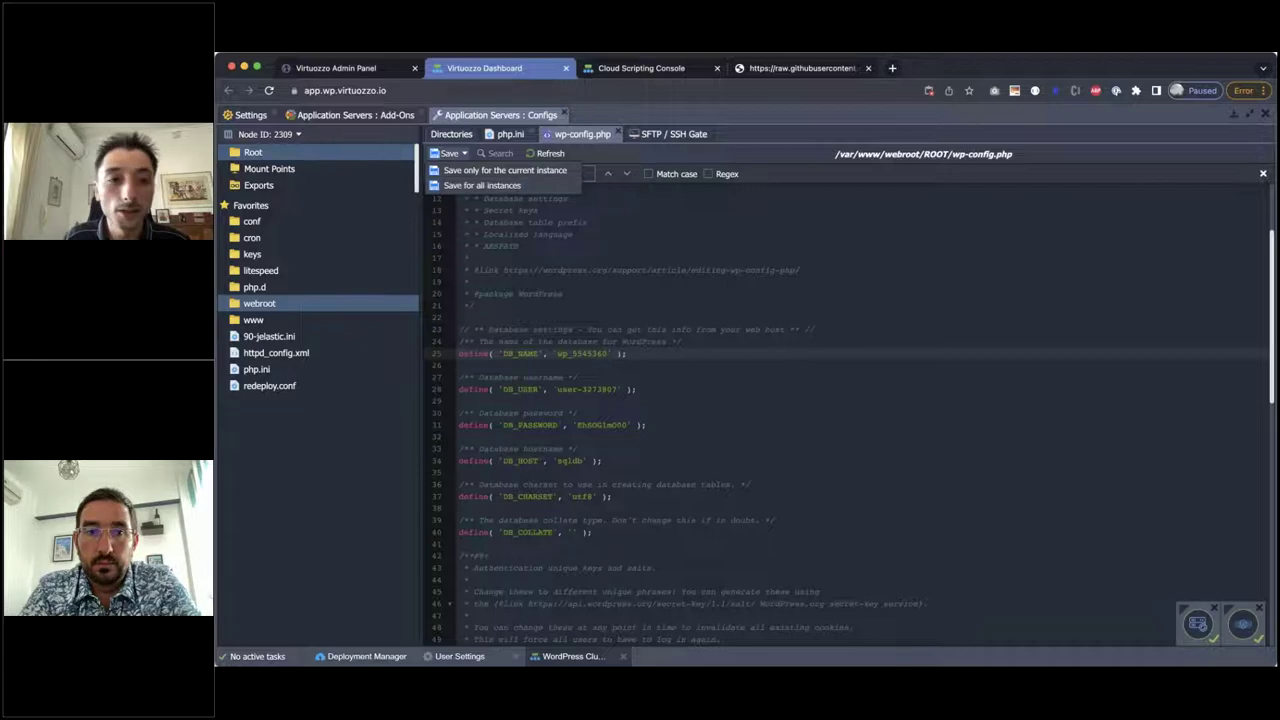
{"action": "left_click", "coordinate": [566, 303]}
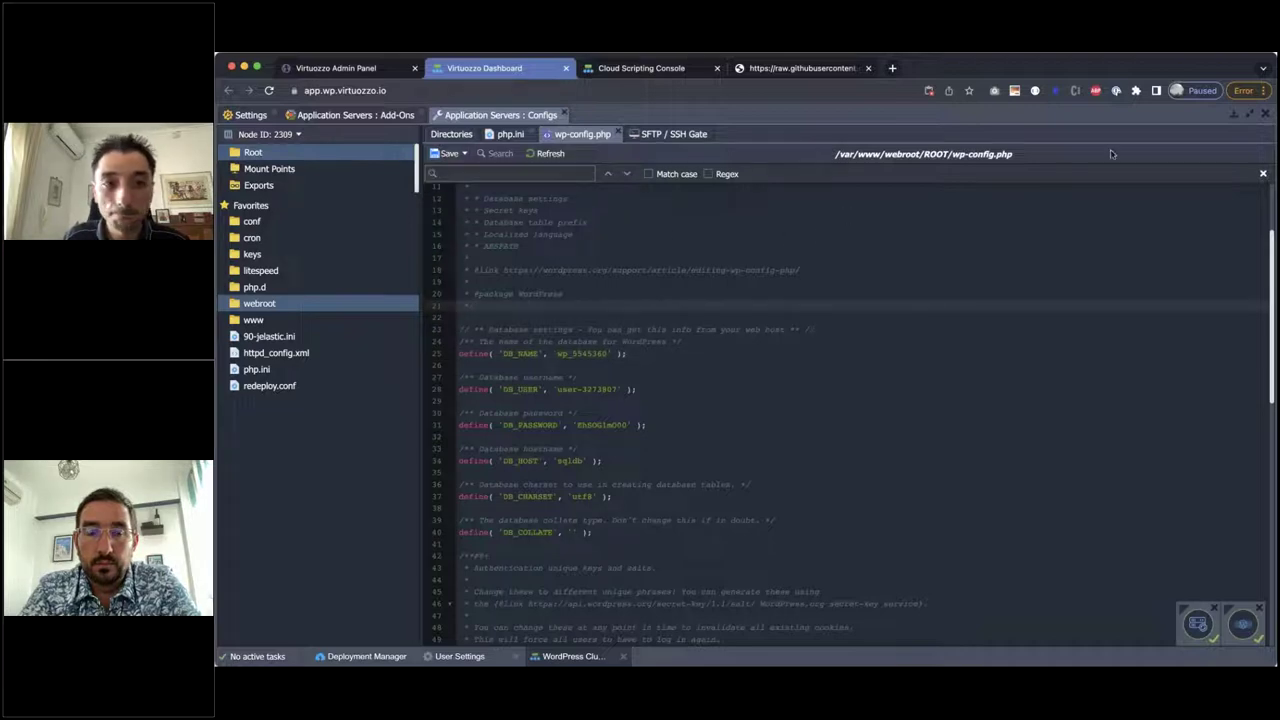
{"action": "left_click", "coordinate": [1234, 114]}
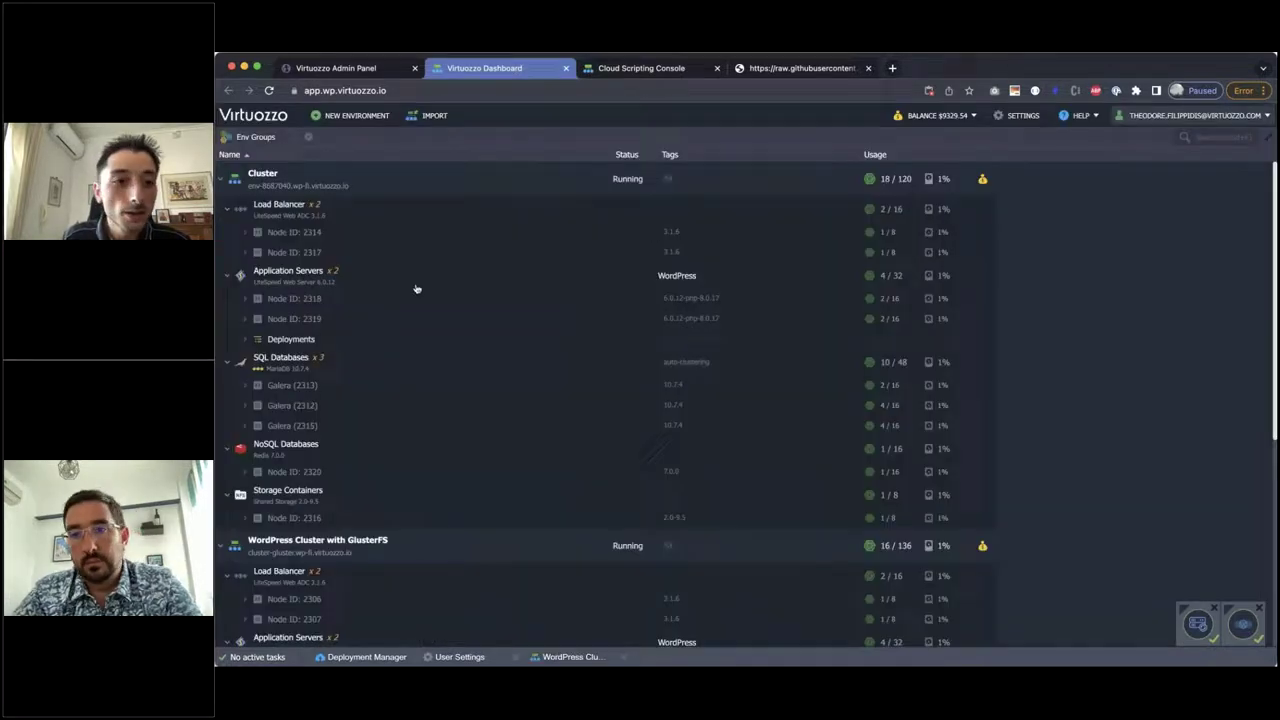
Open the Application Servers logs, resize the panel, and view LiteSpeed error.log and php_errors.log
{"action": "left_click", "coordinate": [500, 277]}
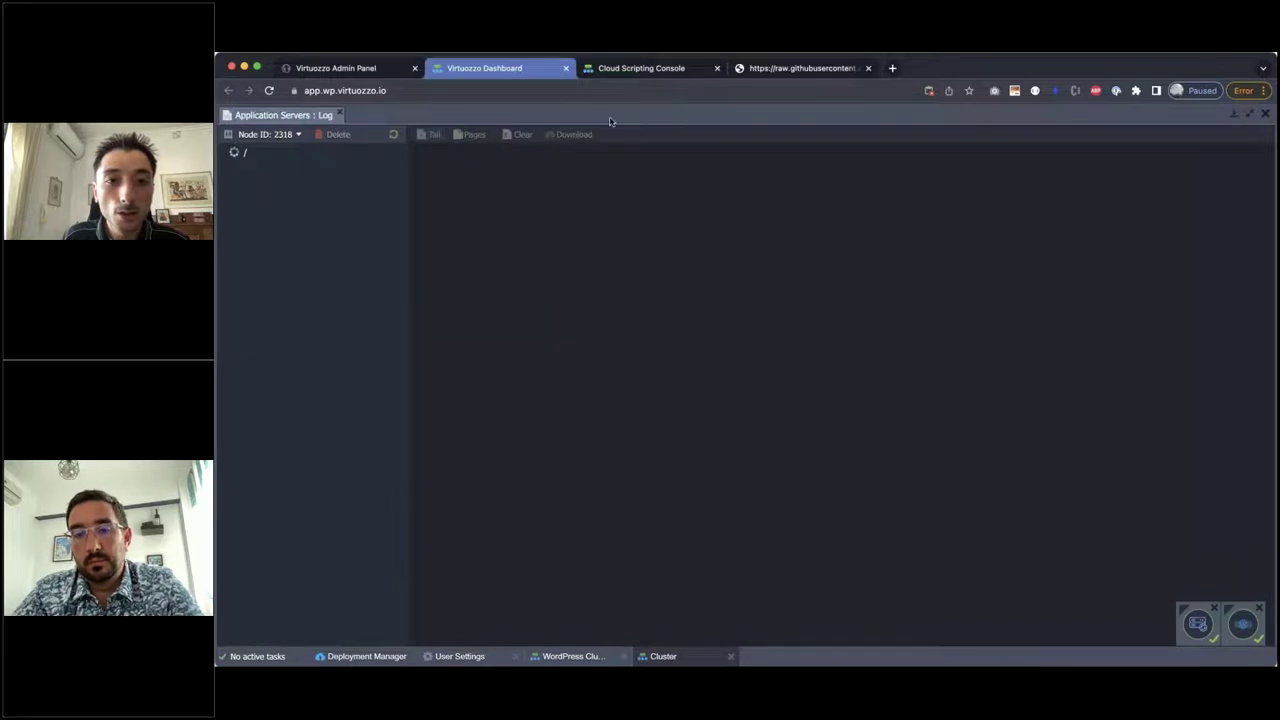
{"action": "left_click_drag", "start_coordinate": [610, 120], "coordinate": [478, 320]}
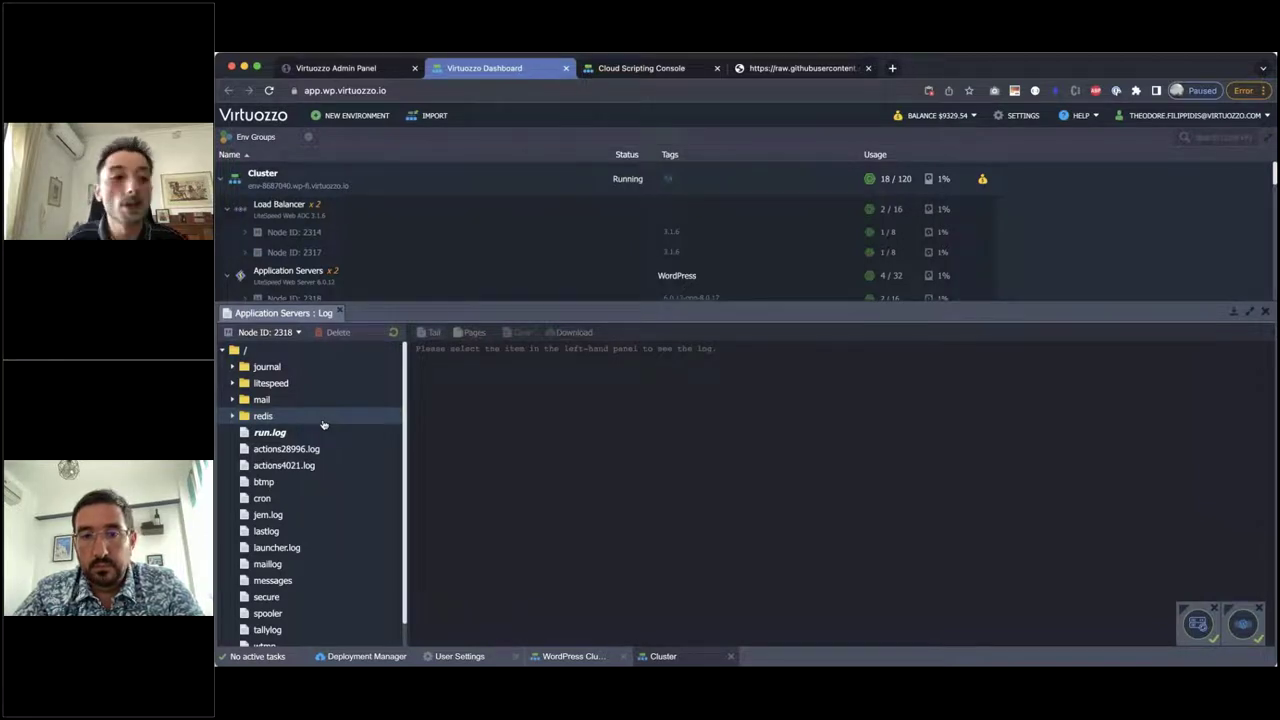
{"action": "left_click", "coordinate": [232, 383]}
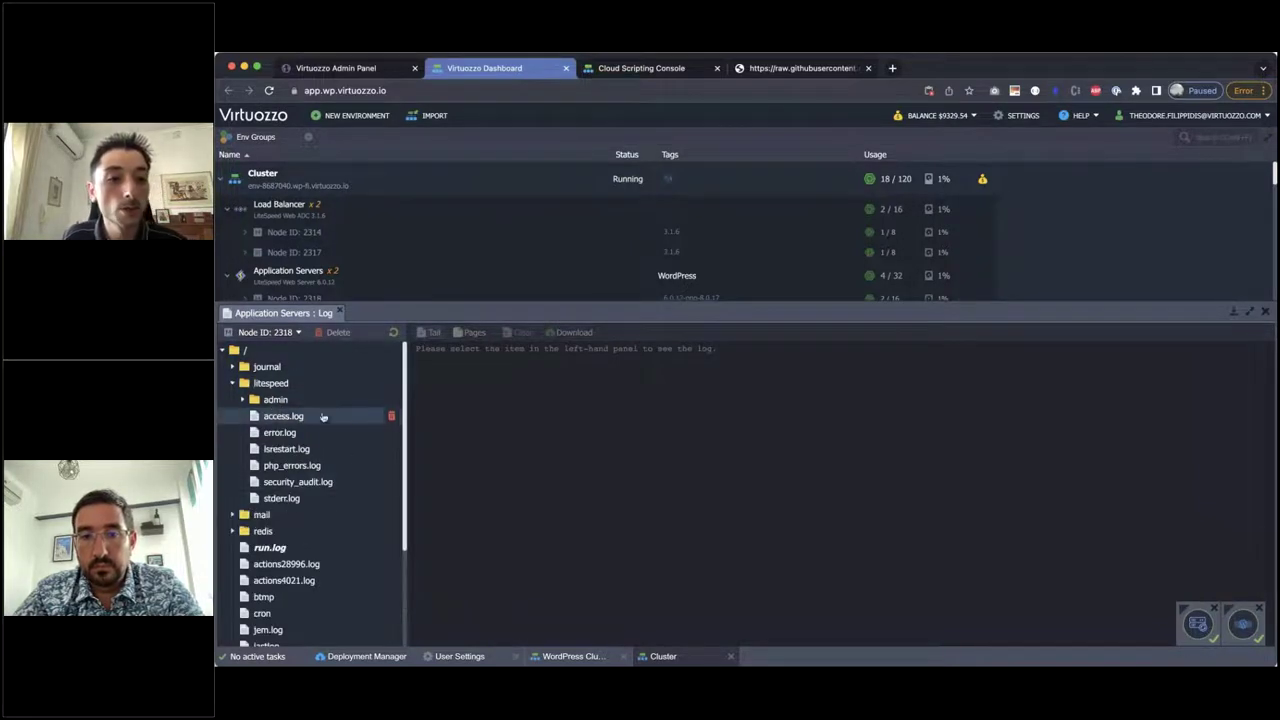
{"action": "left_click", "coordinate": [306, 435]}
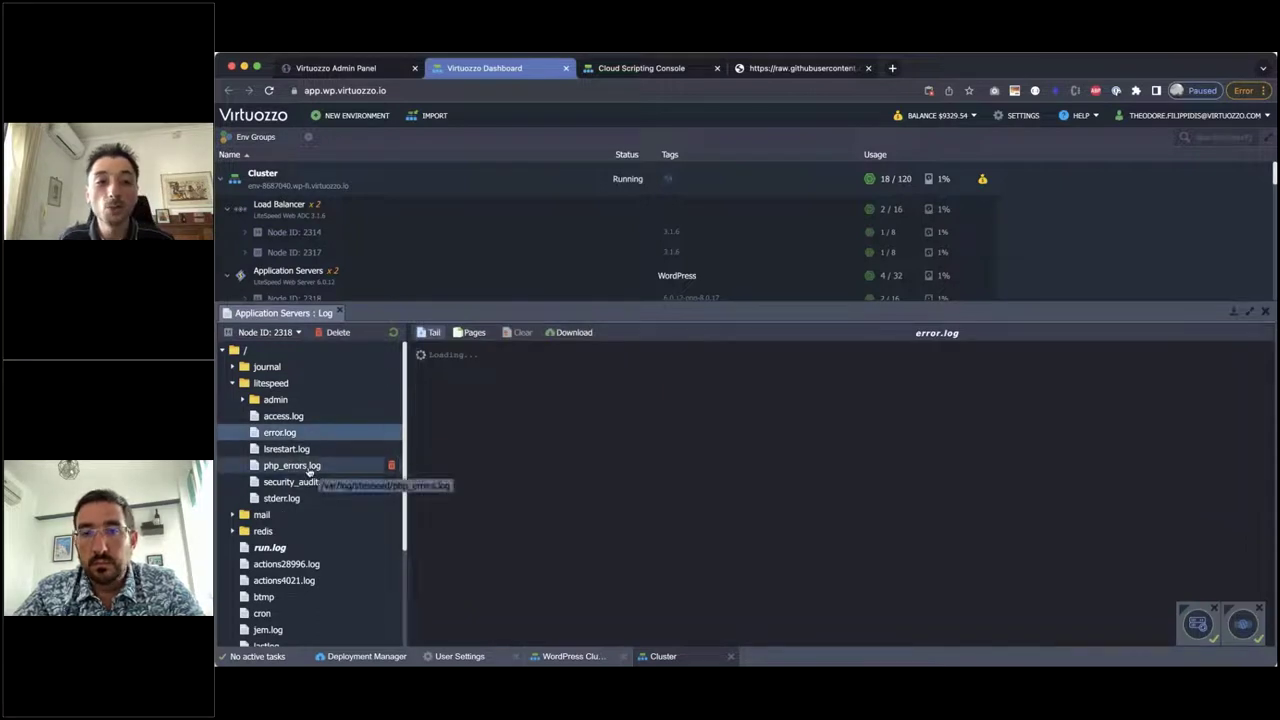
{"action": "left_click", "coordinate": [306, 467]}
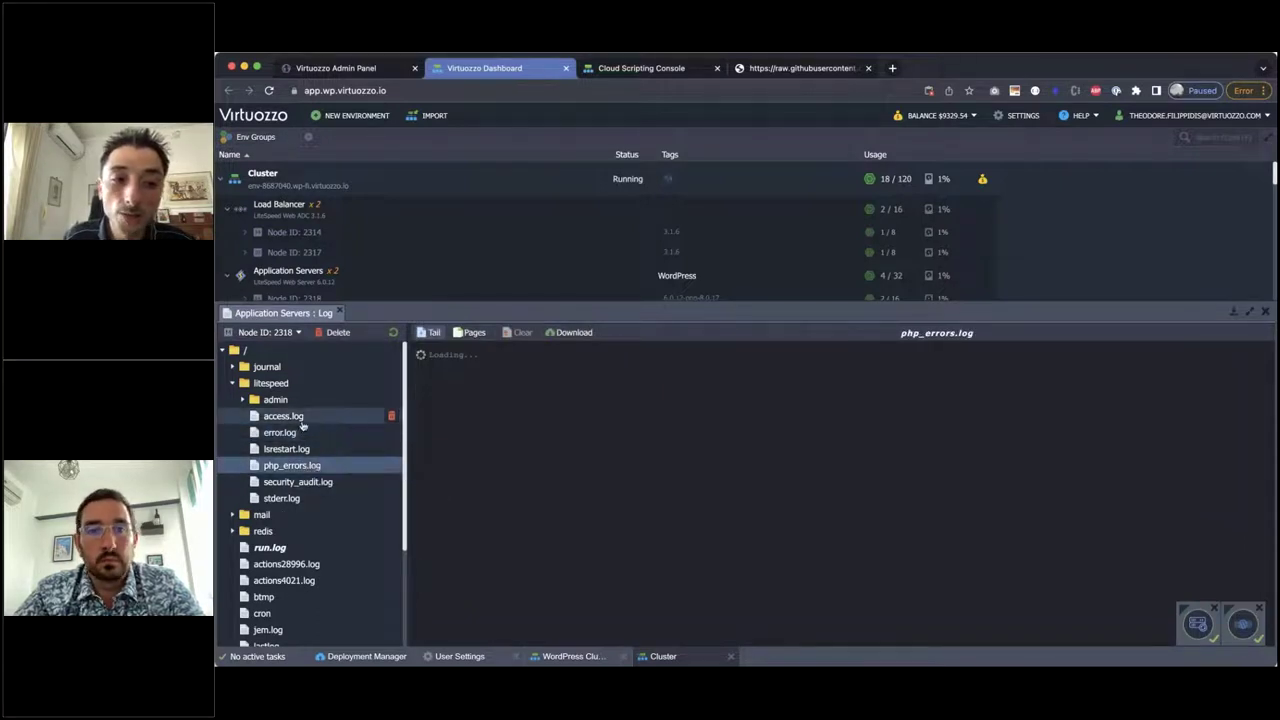
Display node 2318's LiteSpeed access.log in paged view
{"action": "left_click", "coordinate": [302, 417]}
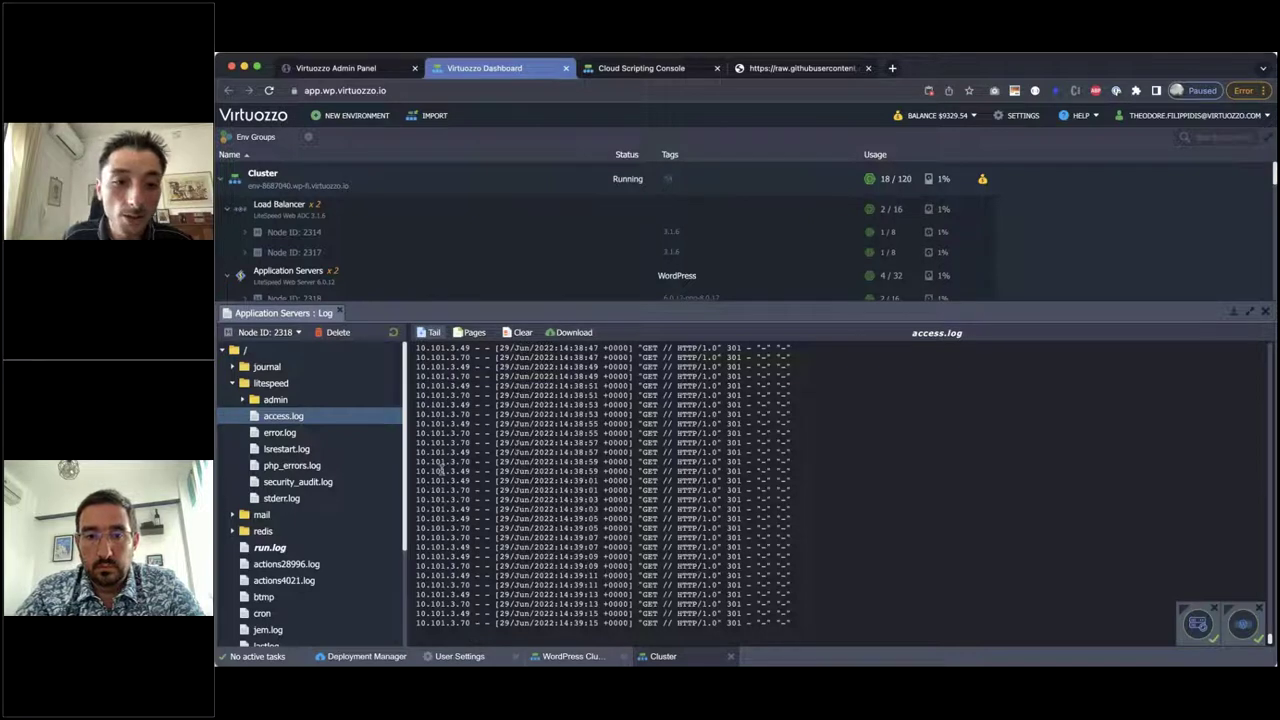
{"action": "left_click", "coordinate": [475, 333]}
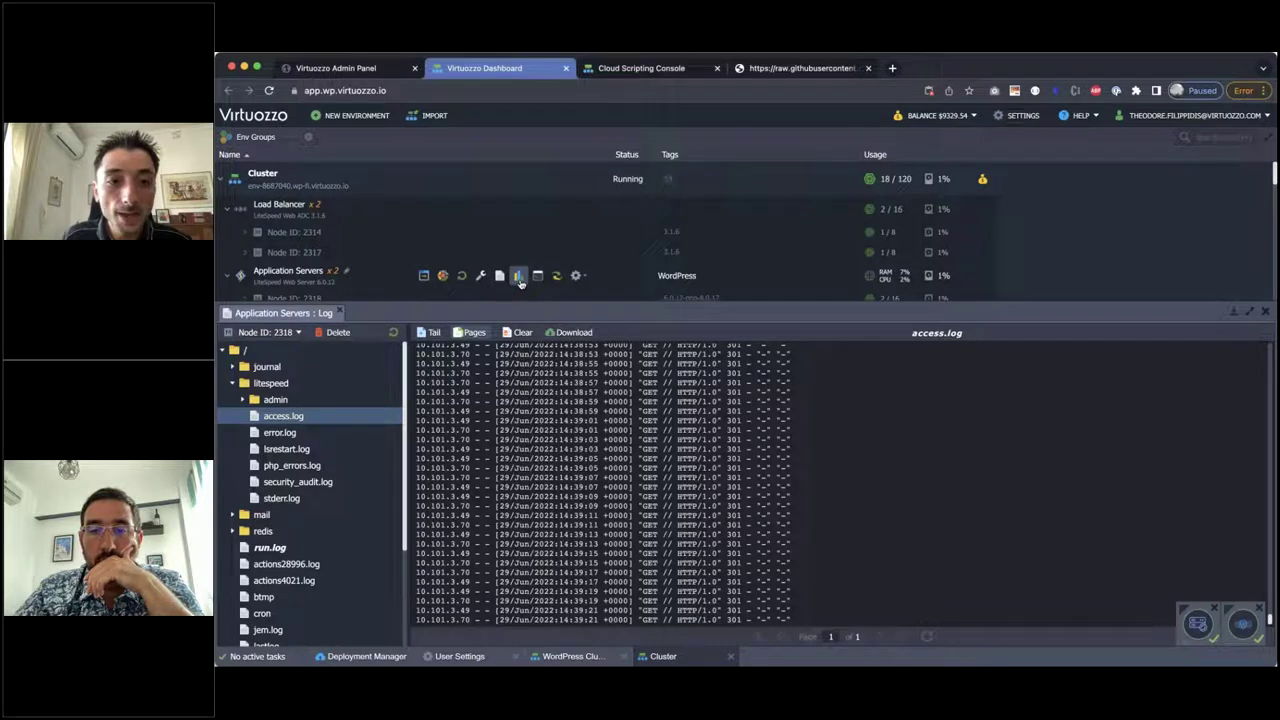
{"action": "left_click", "coordinate": [518, 276]}
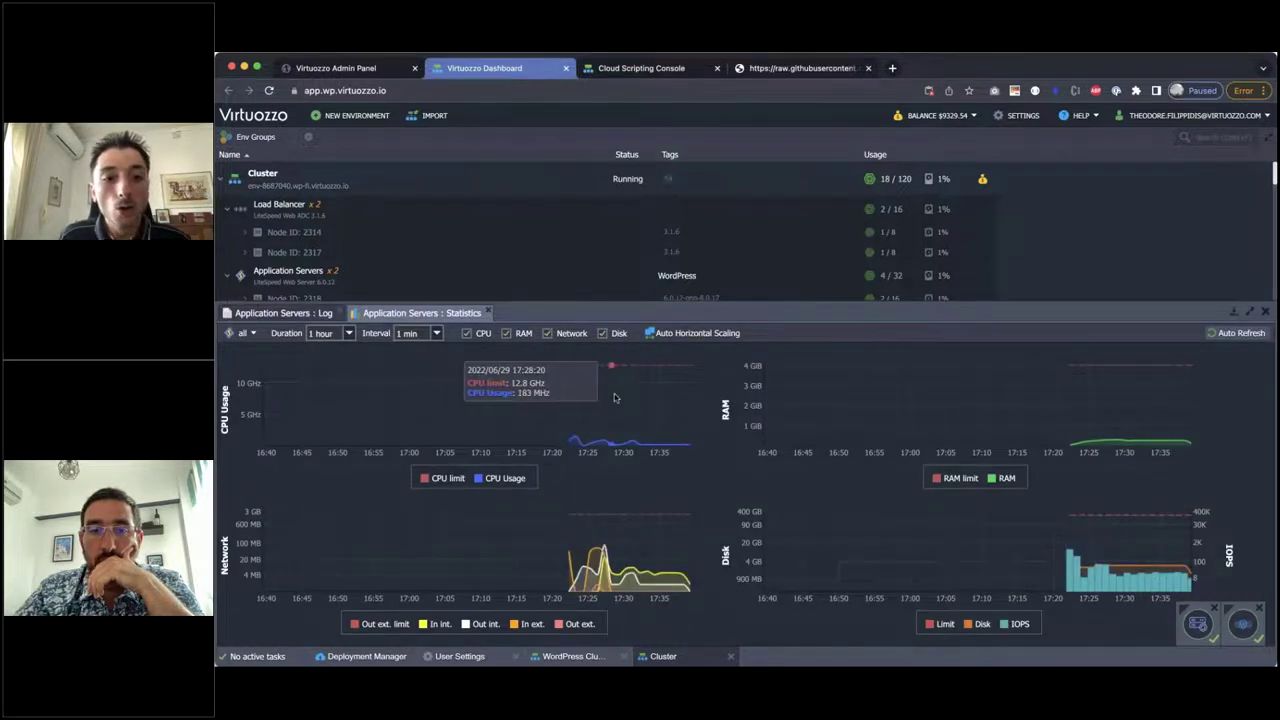
Enlarge the statistics panel and chart CPU, RAM, network and disk for node 2318 only
{"action": "left_click_drag", "start_coordinate": [595, 305], "coordinate": [595, 205]}
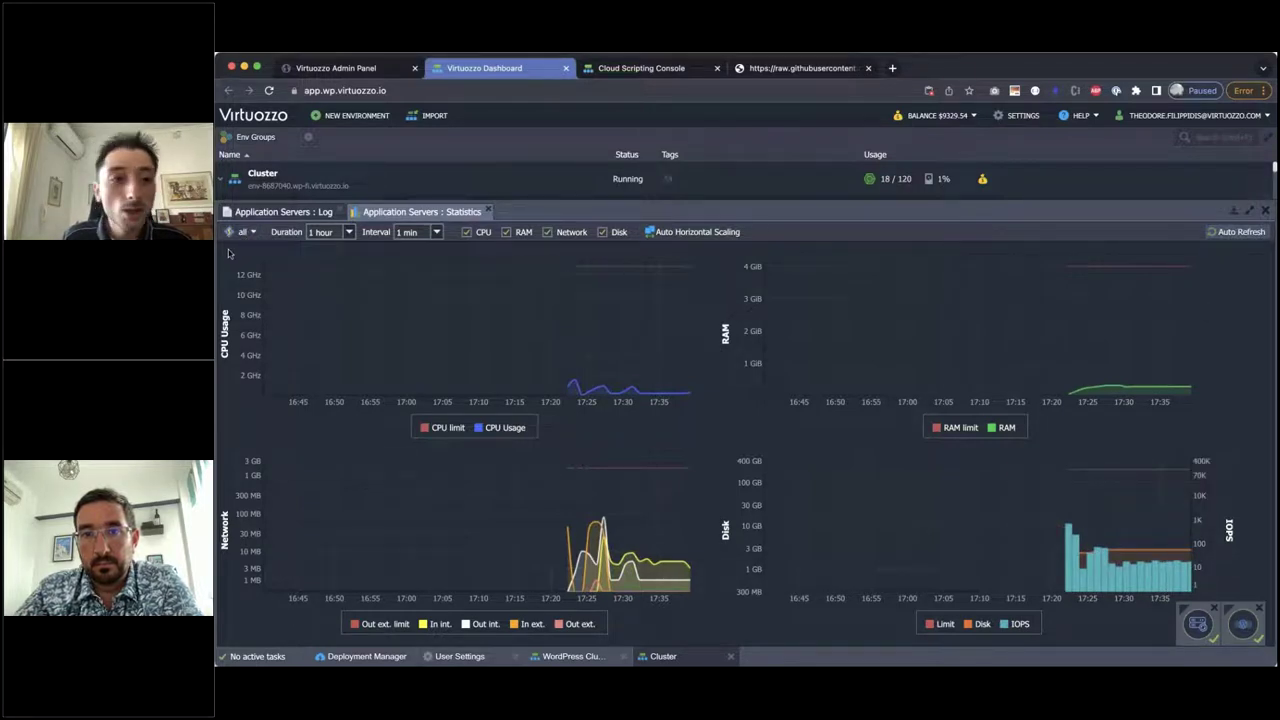
{"action": "left_click", "coordinate": [252, 232]}
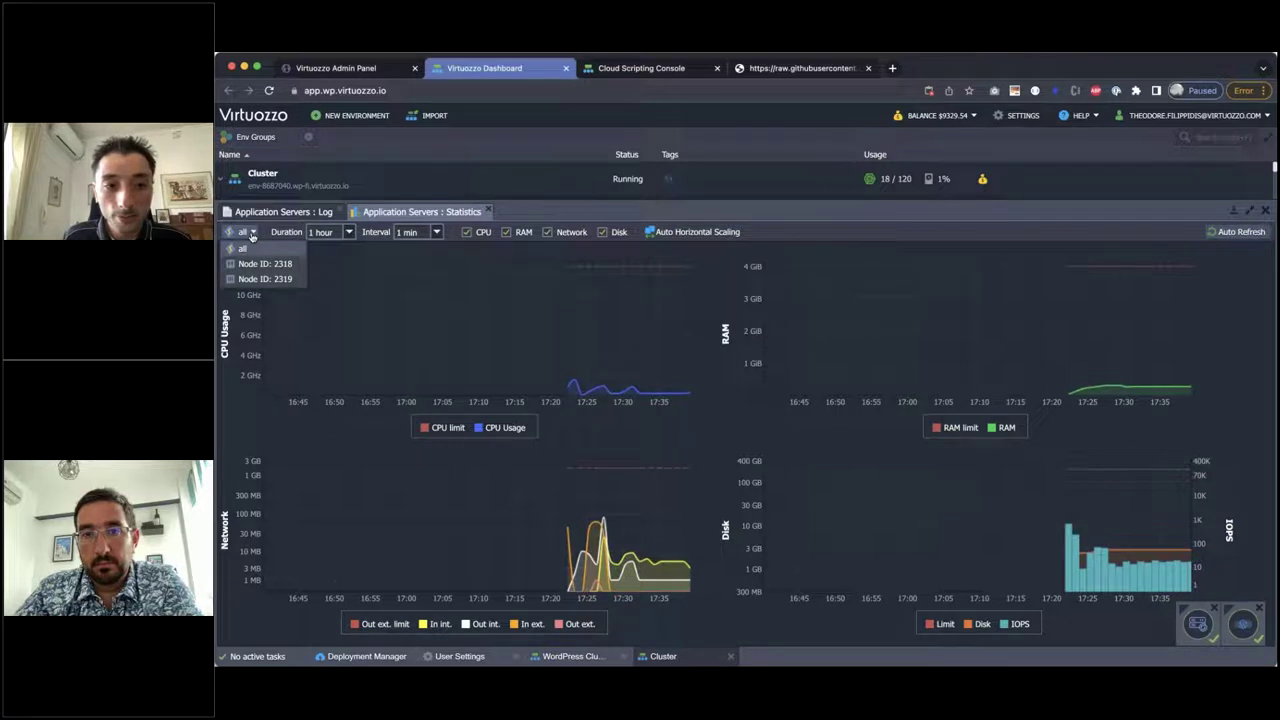
{"action": "left_click", "coordinate": [252, 233]}
{"action": "left_click", "coordinate": [253, 233]}
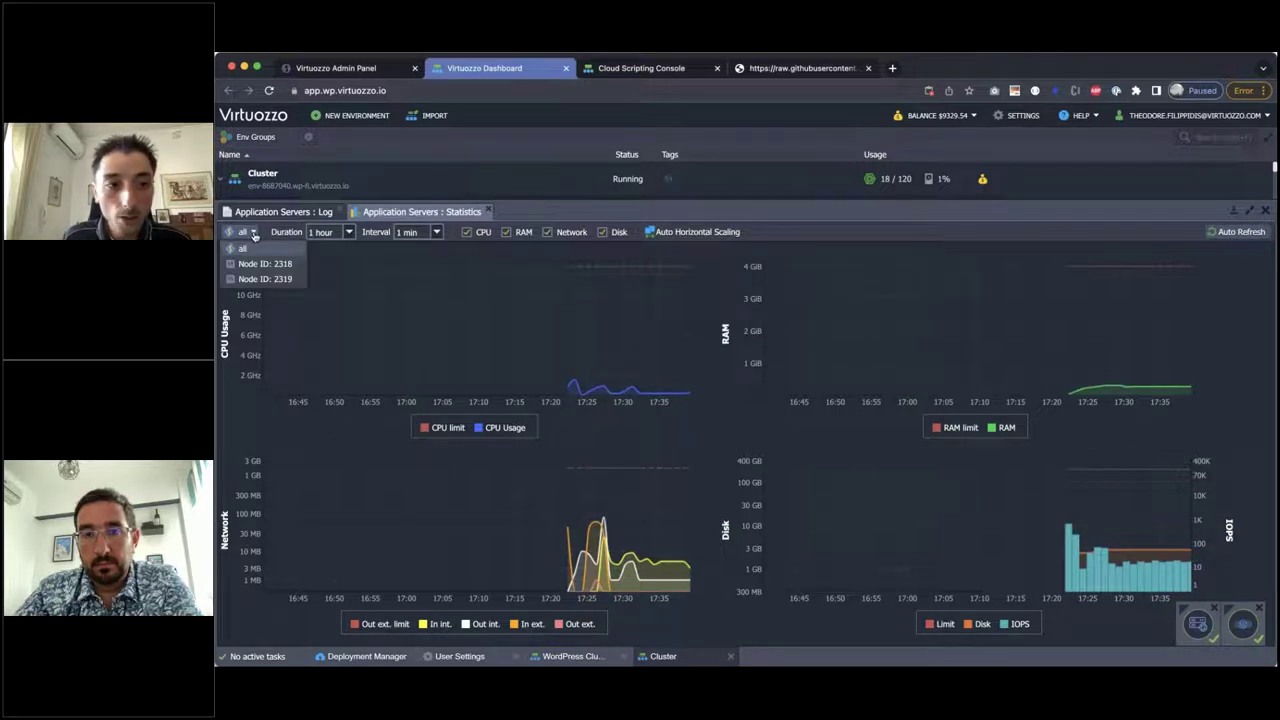
{"action": "left_click", "coordinate": [262, 264]}
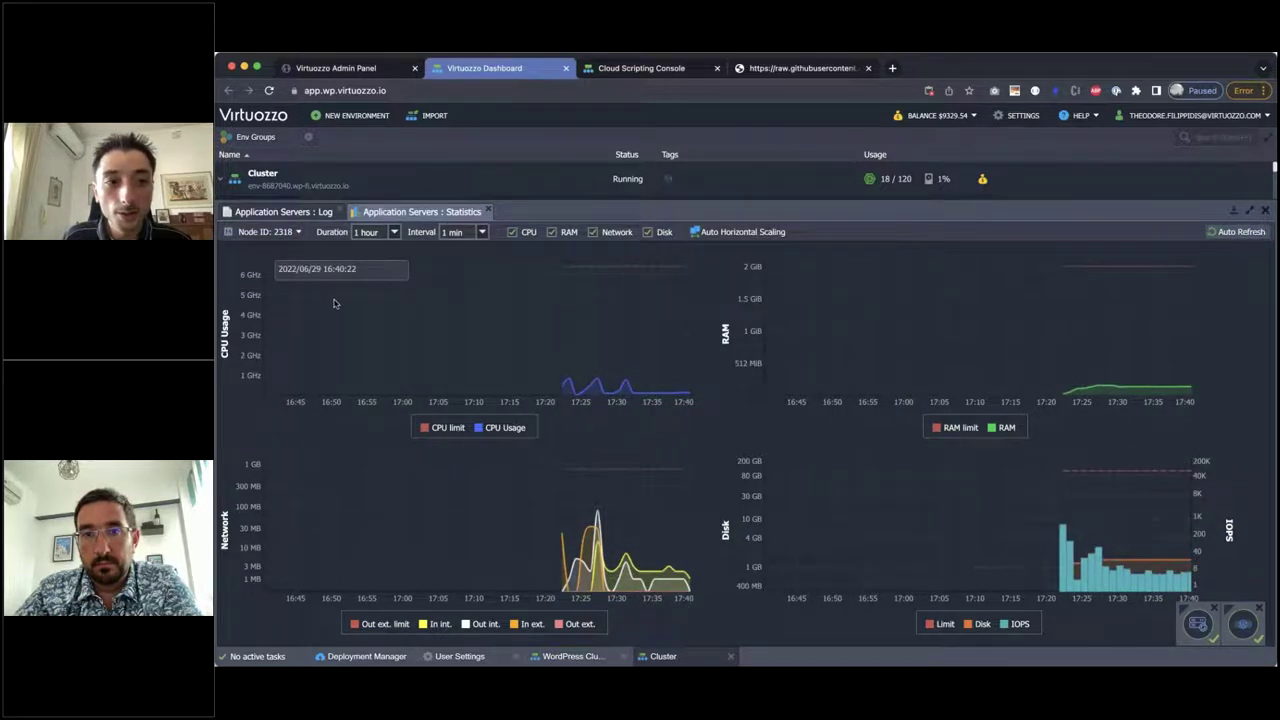
Switch the charts to node 2319, then back to all nodes, and hide the panel
{"action": "left_click", "coordinate": [262, 232]}
{"action": "left_click", "coordinate": [273, 277]}
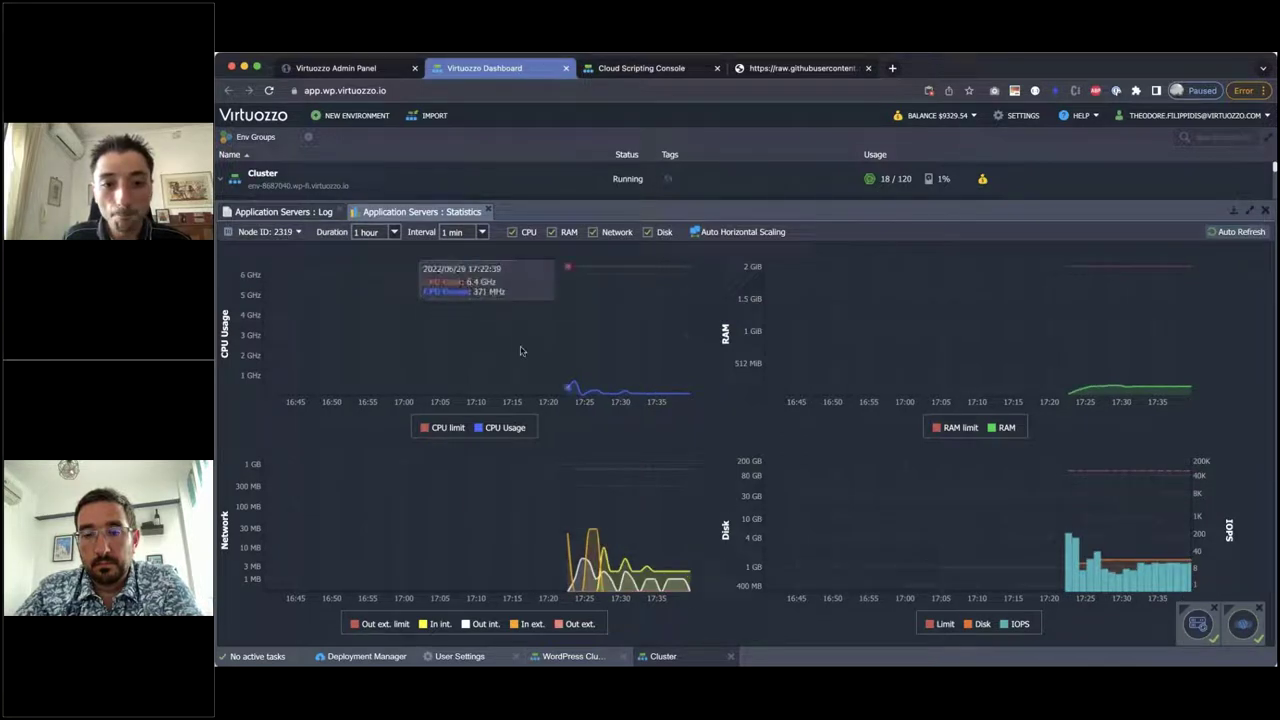
{"action": "left_click", "coordinate": [296, 233]}
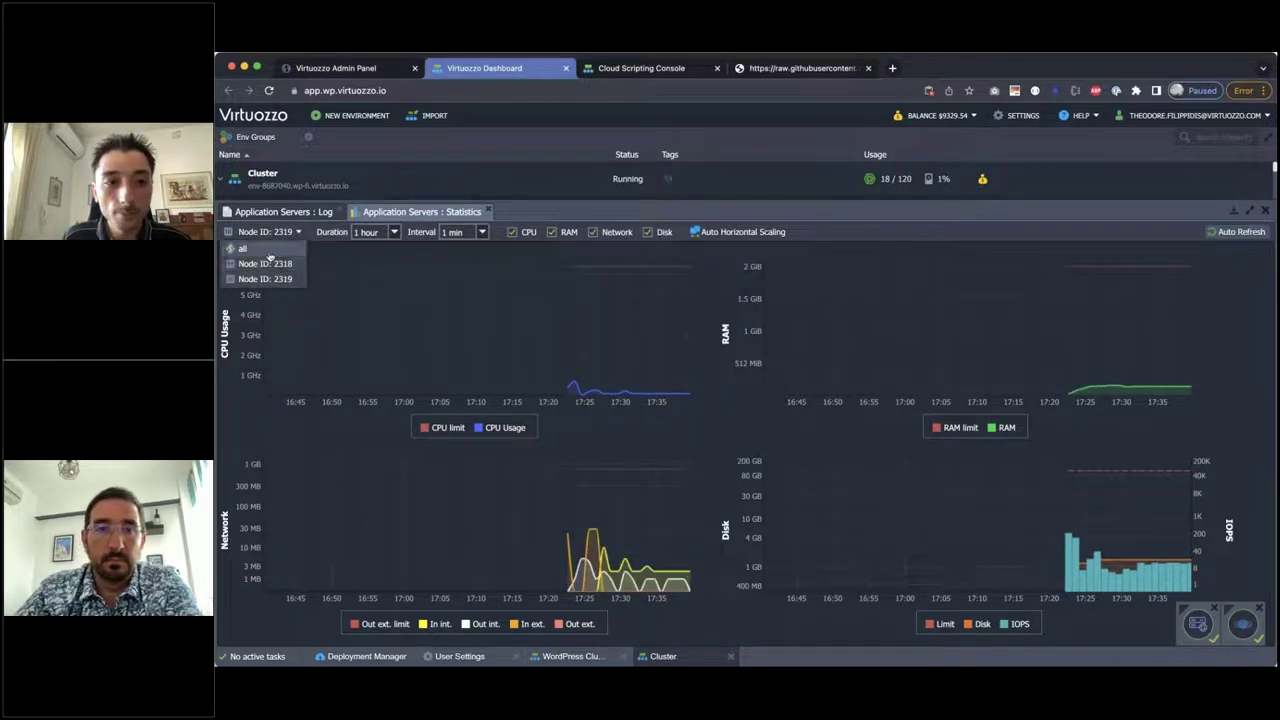
{"action": "left_click", "coordinate": [243, 248]}
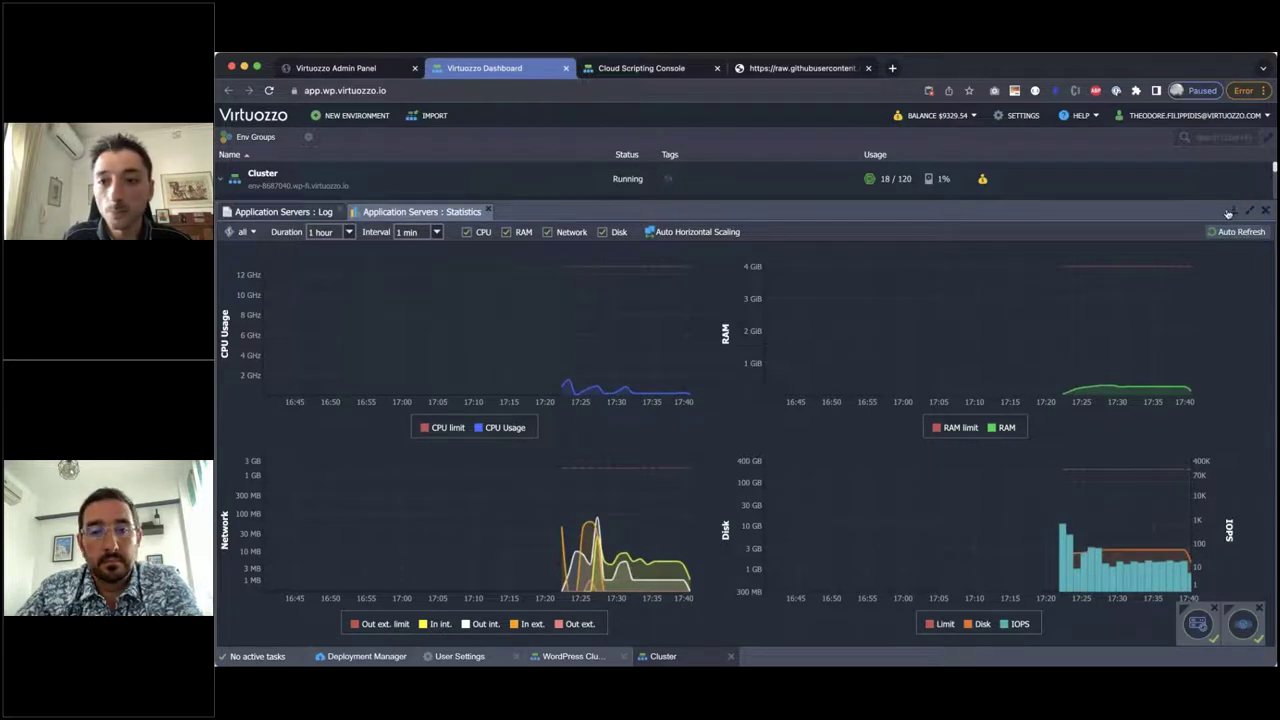
{"action": "left_click", "coordinate": [1233, 210]}
Open Redeploy Containers for the Application Servers and list the available template tags
{"action": "mouse_move", "coordinate": [536, 280]}
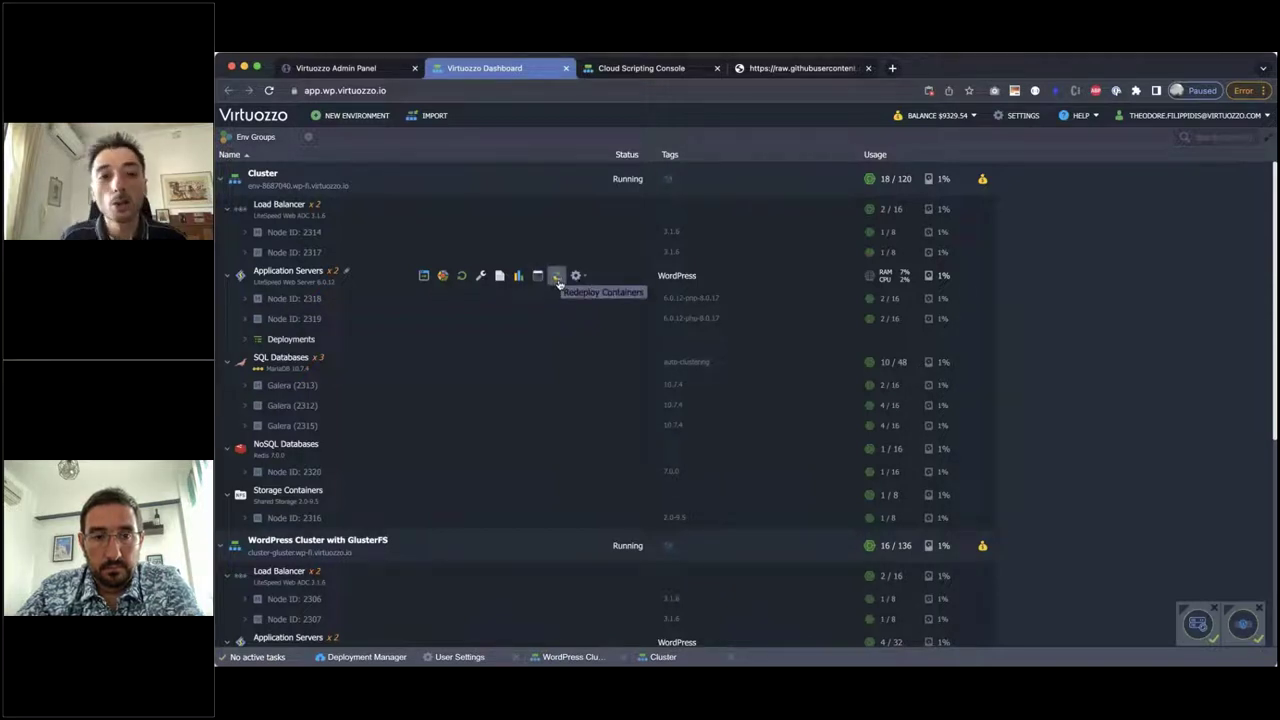
{"action": "left_click", "coordinate": [557, 277]}
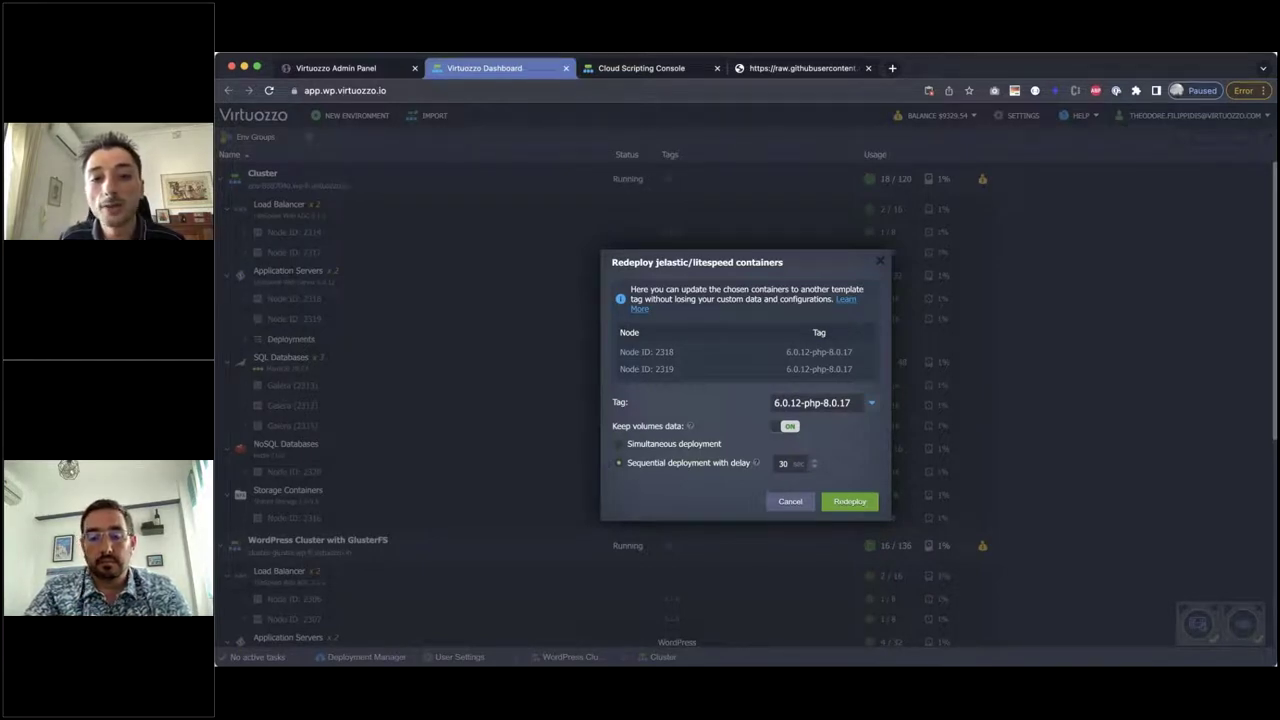
{"action": "left_click", "coordinate": [848, 404]}
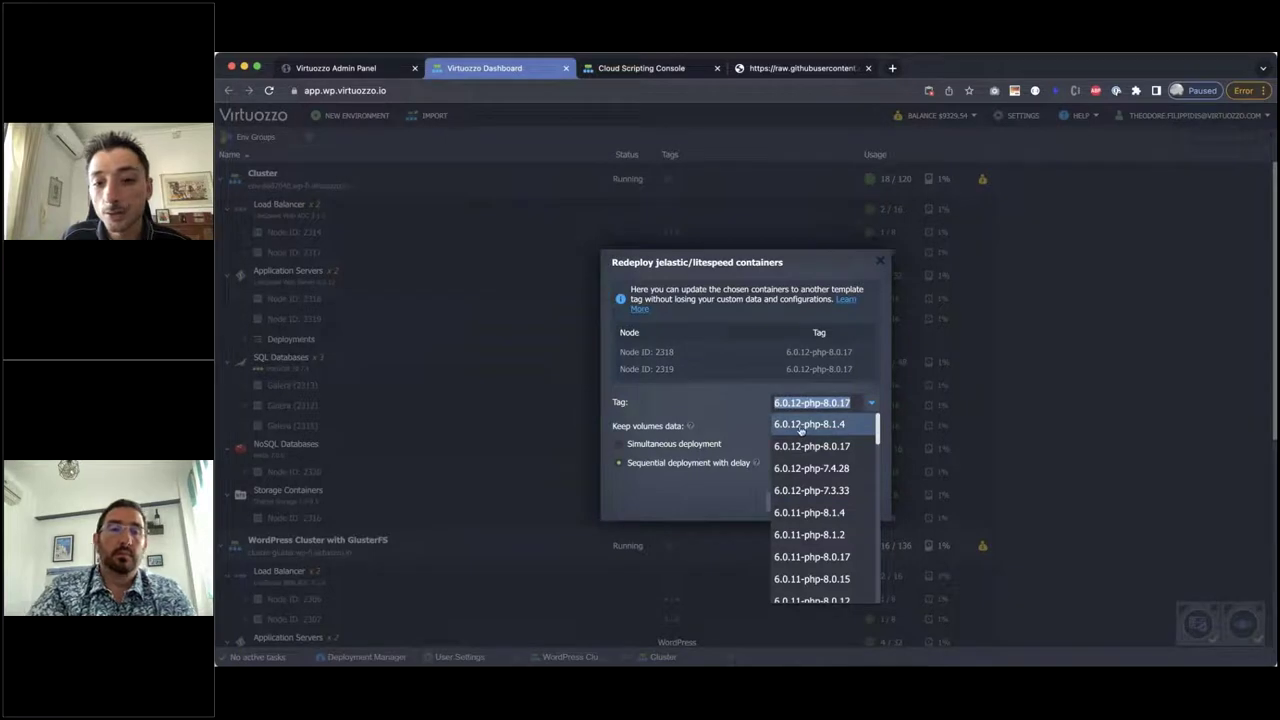
Keep tag 6.0.12-php-8.0.17, untick keeping volumes data, and cancel the redeploy
{"action": "left_click", "coordinate": [871, 407]}
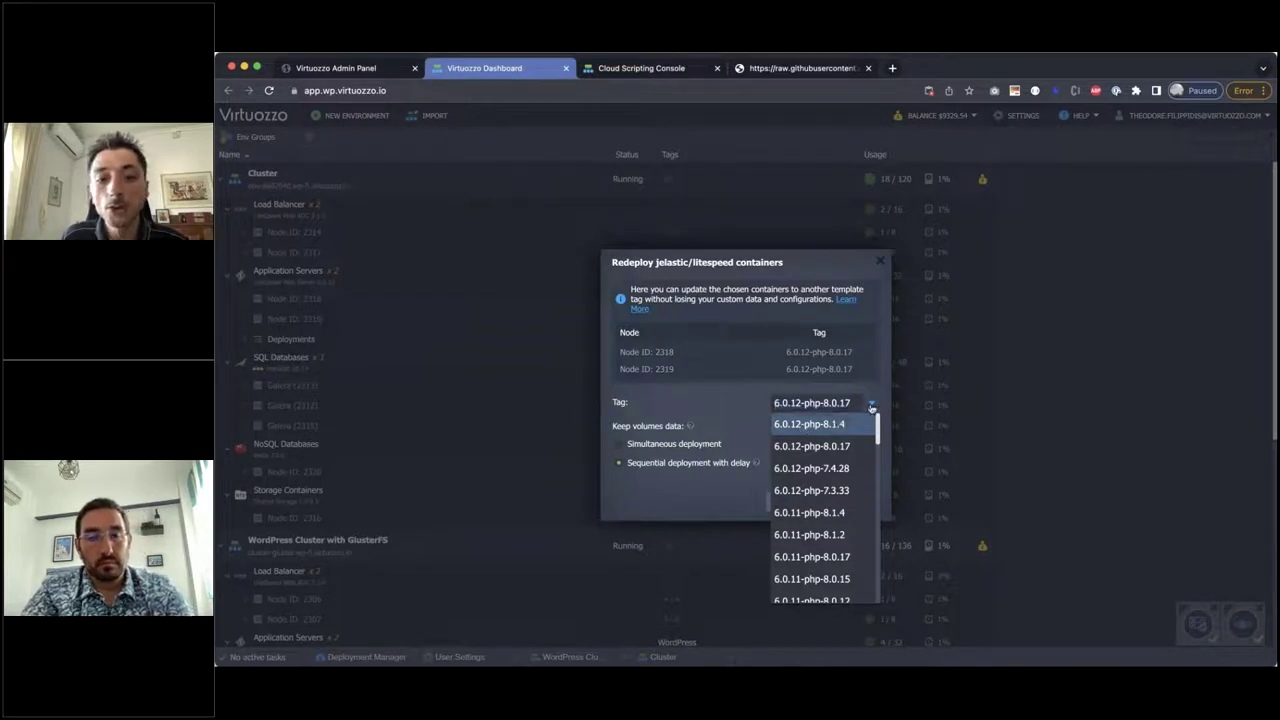
{"action": "left_click", "coordinate": [871, 407]}
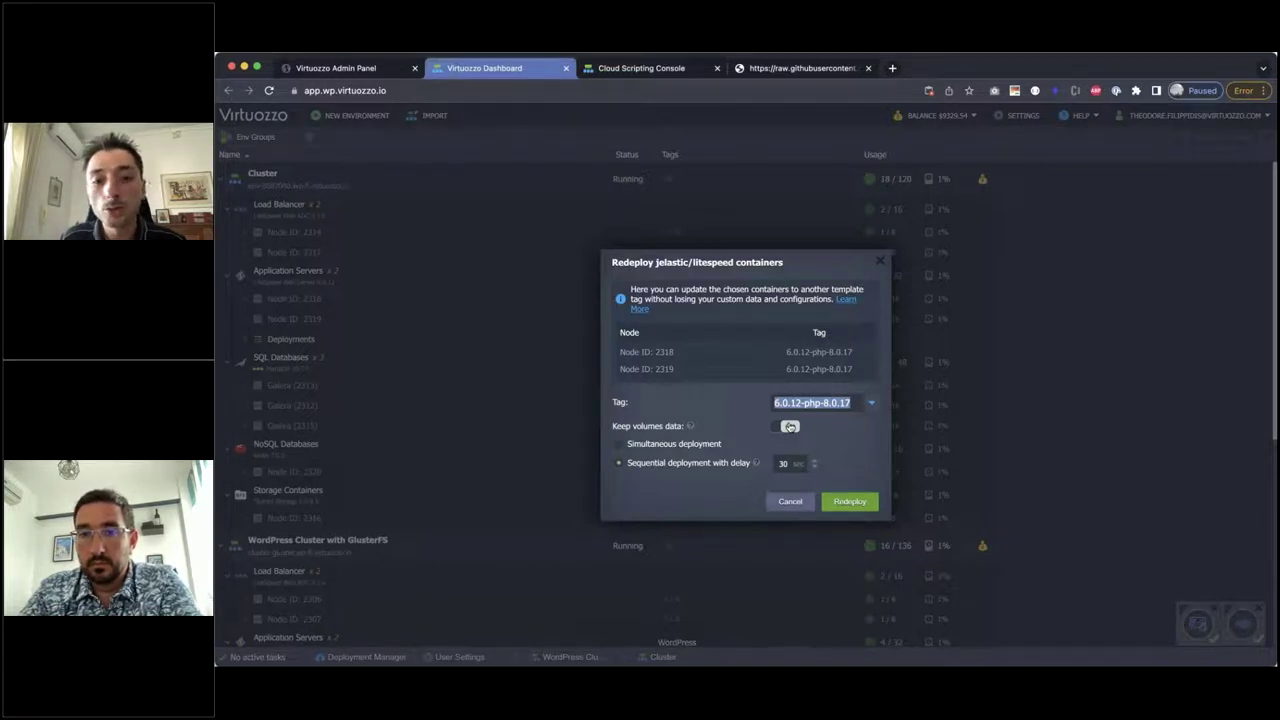
{"action": "left_click", "coordinate": [790, 426]}
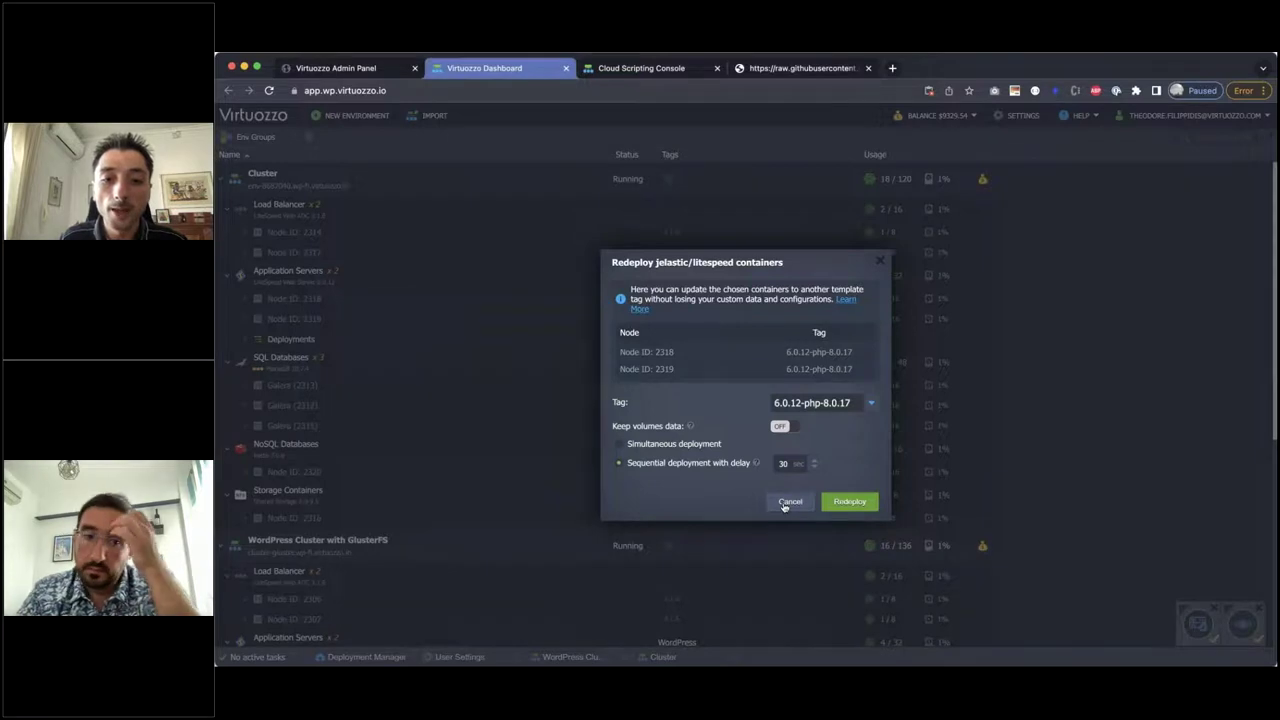
{"action": "left_click", "coordinate": [790, 501]}
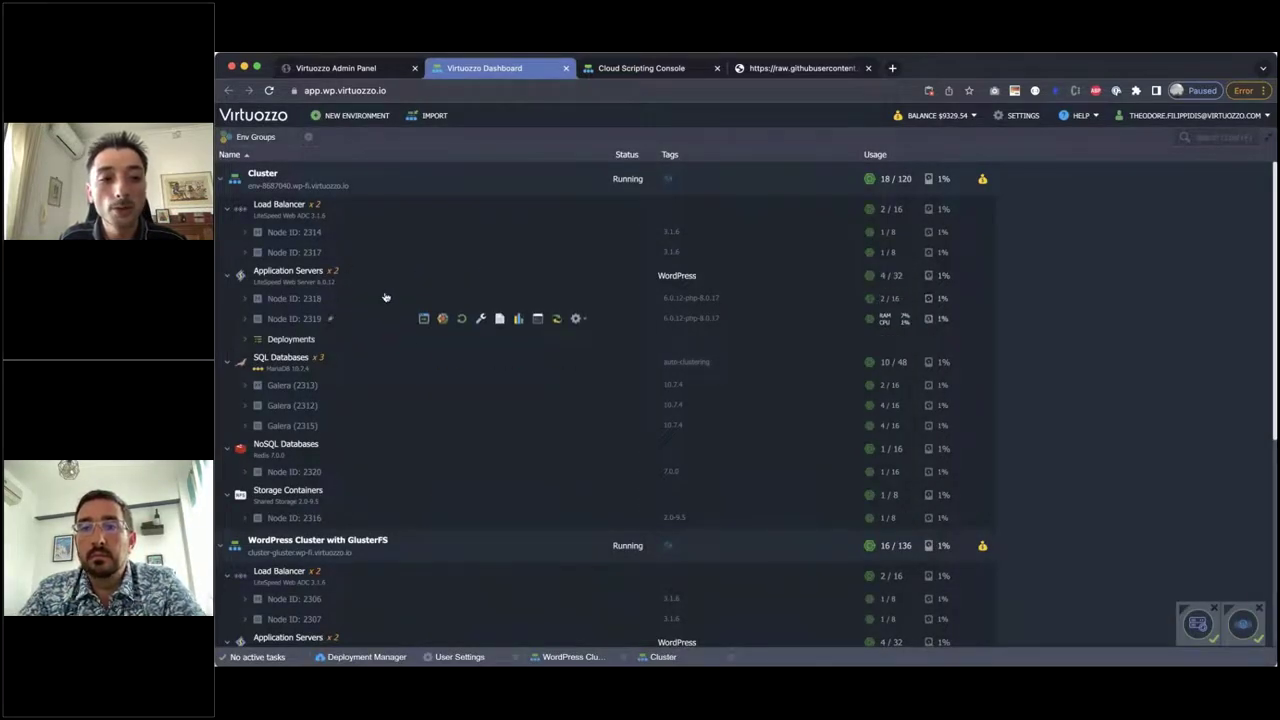
Show the Application Servers' Additionally menu with Admin Panel's Login and Reset Password options
{"action": "mouse_move", "coordinate": [430, 318]}
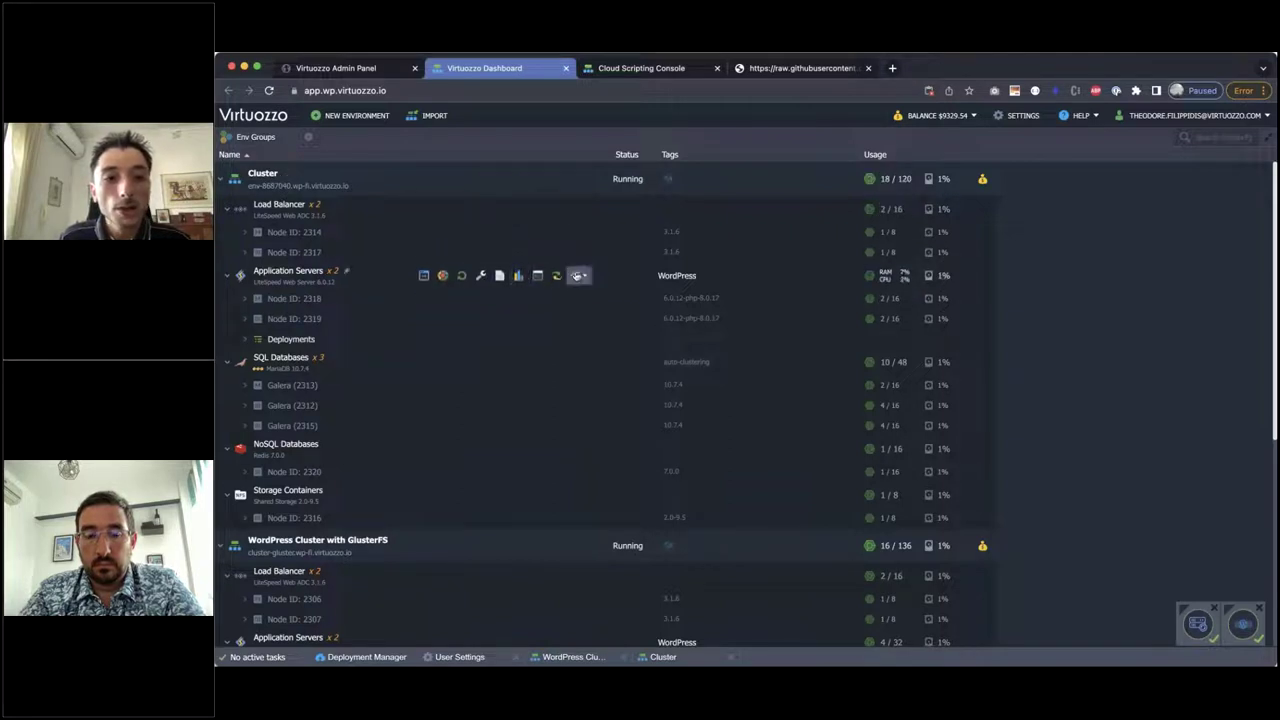
{"action": "left_click", "coordinate": [577, 275]}
{"action": "mouse_move", "coordinate": [659, 301]}
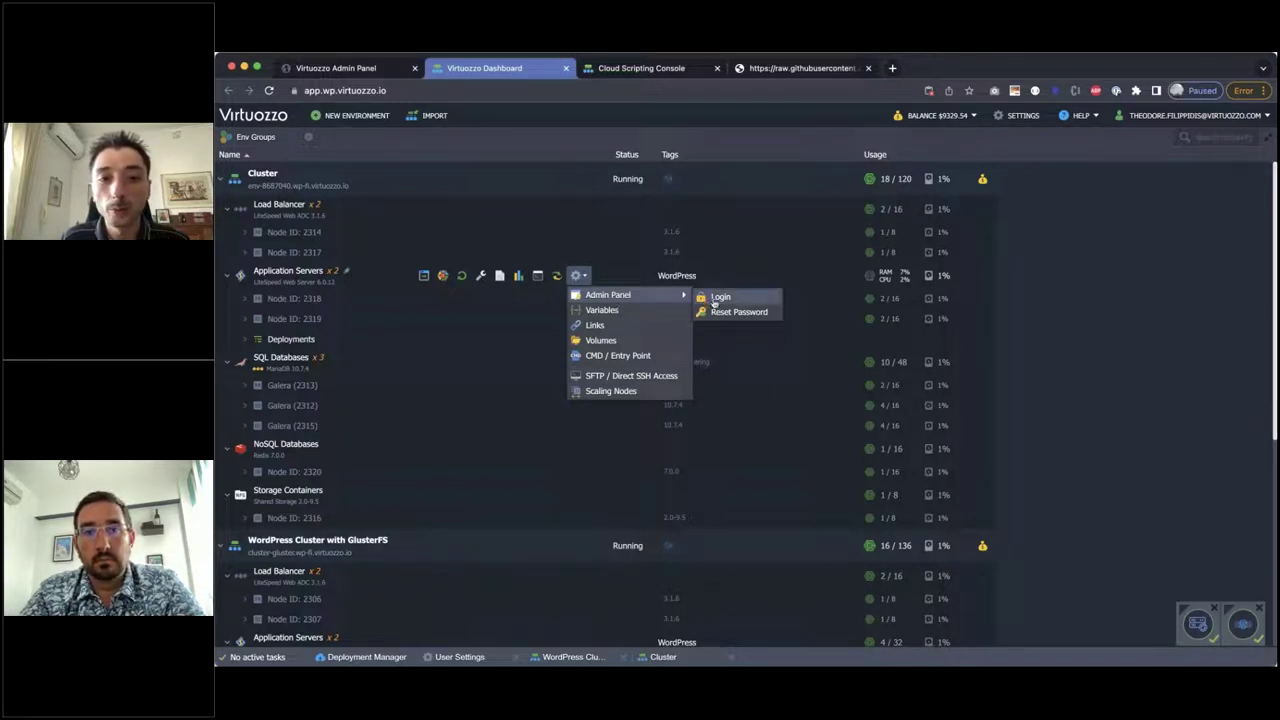
{"action": "left_click", "coordinate": [662, 312]}
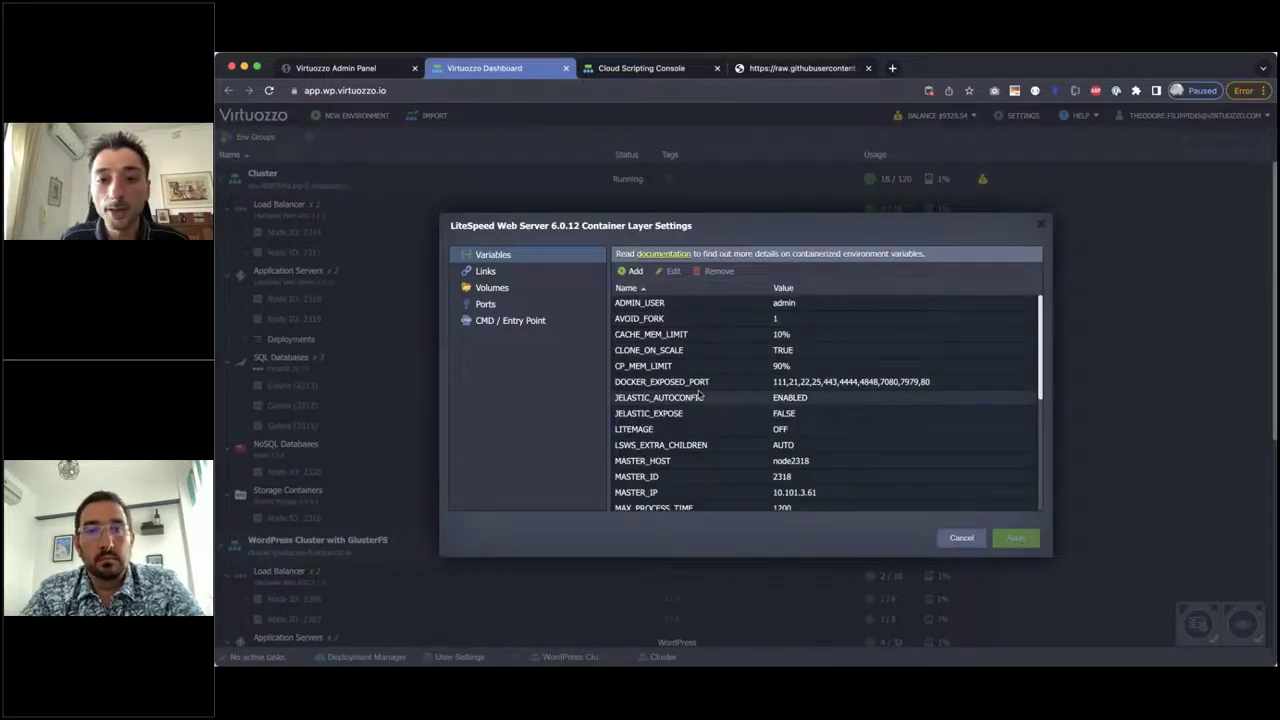
{"action": "left_click", "coordinate": [700, 366]}
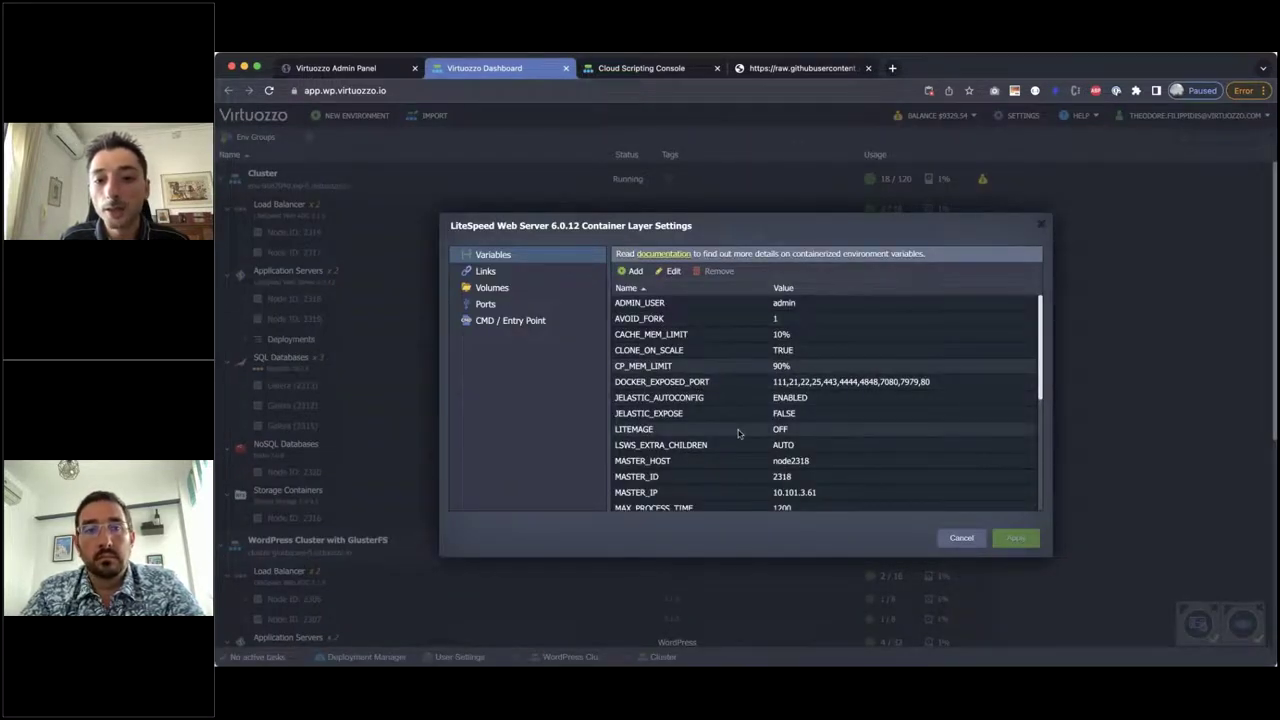
{"action": "left_click", "coordinate": [797, 400]}
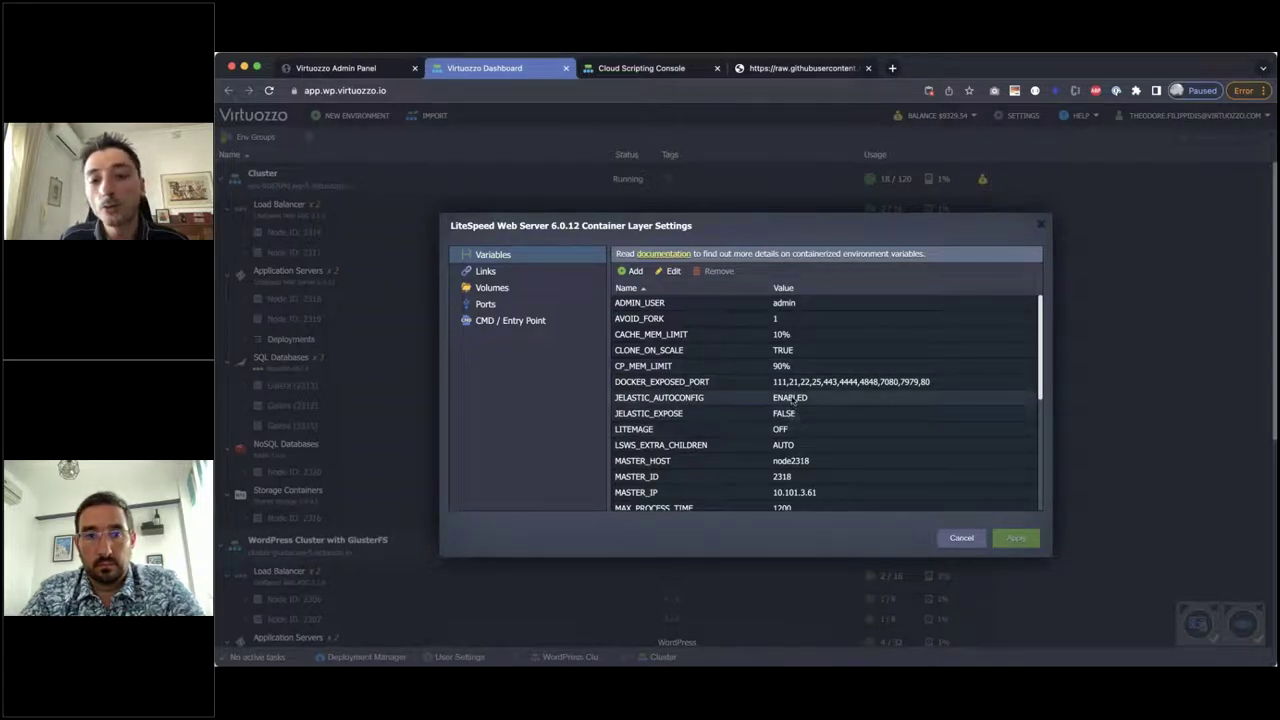
{"action": "double_click", "coordinate": [792, 400]}
{"action": "double_click", "coordinate": [792, 400]}
{"action": "type", "text": "DISABLED"}
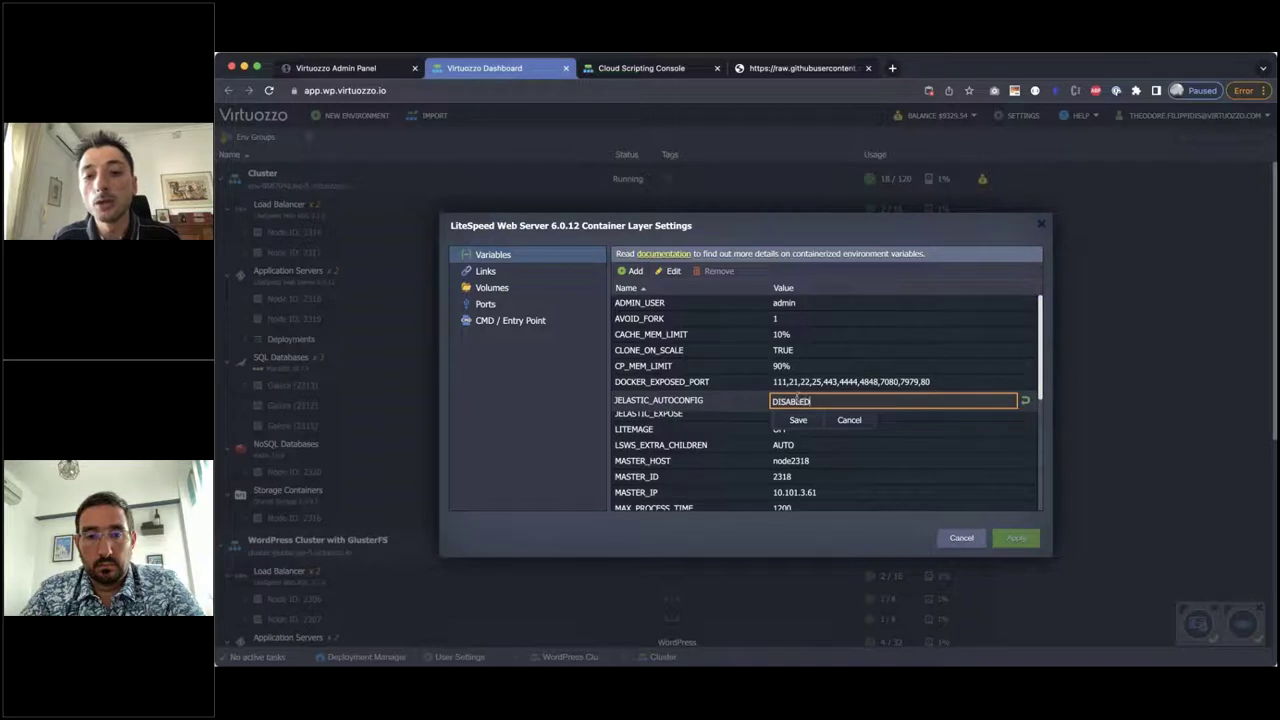
{"action": "left_click", "coordinate": [845, 420]}
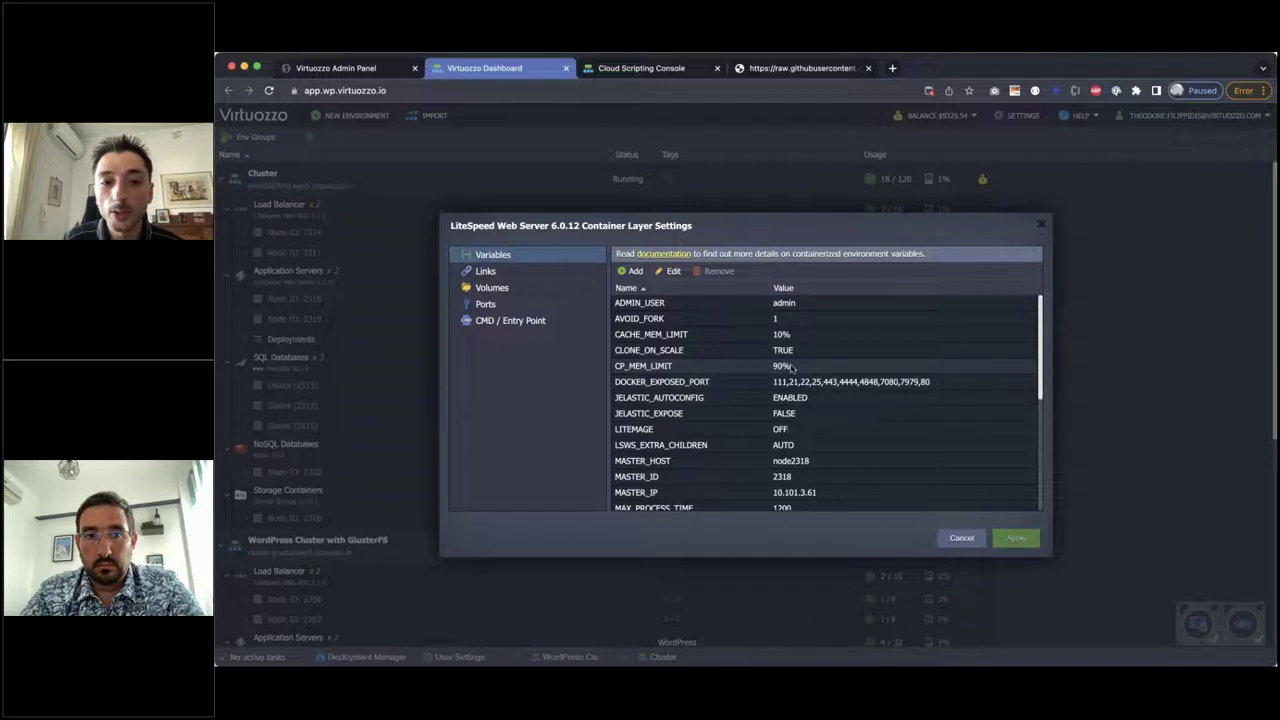
{"action": "scroll", "coordinate": [788, 368], "scroll_direction": "down", "scroll_amount": 1}
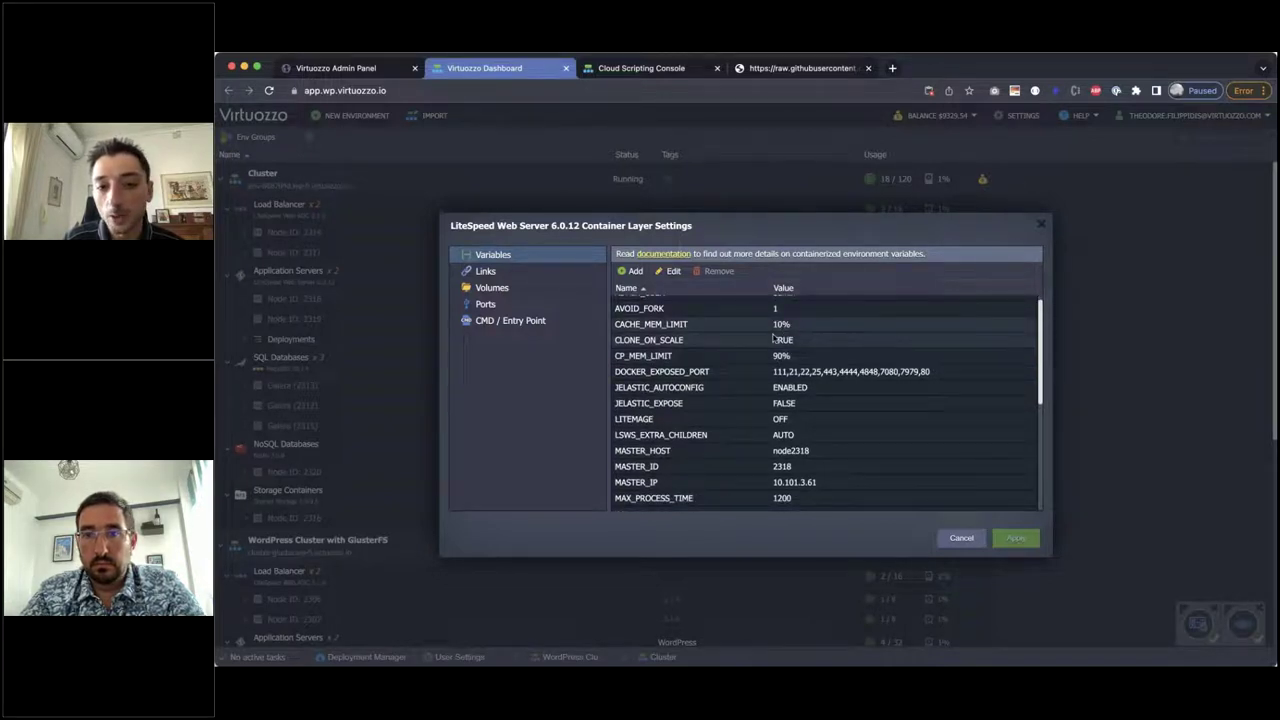
{"action": "scroll", "coordinate": [843, 425], "scroll_direction": "down", "scroll_amount": 5}
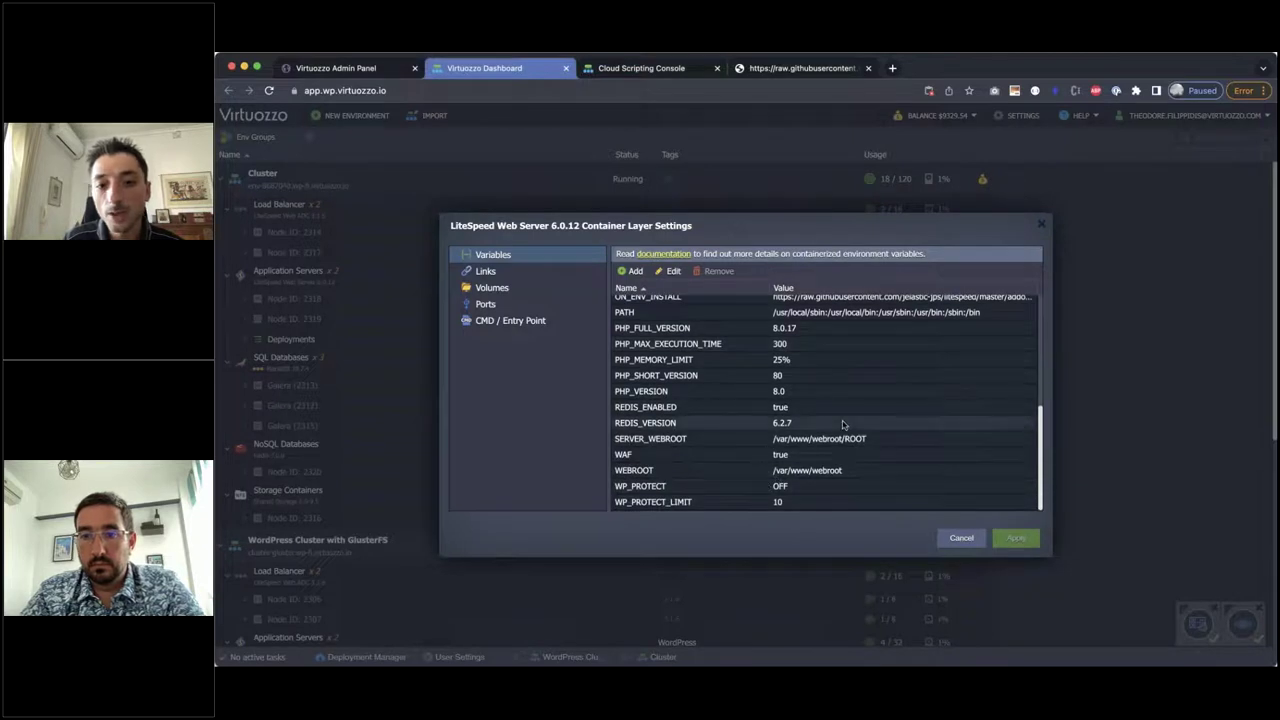
{"action": "left_click", "coordinate": [957, 540]}
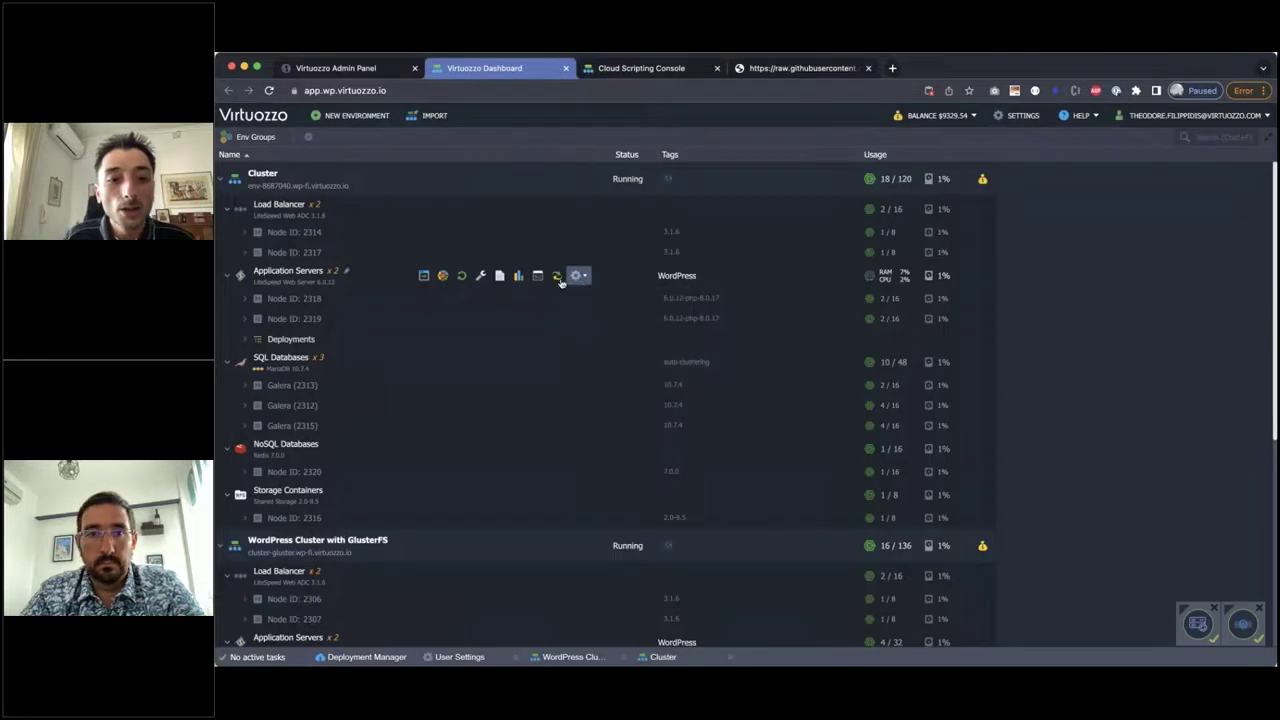
Expand the Cluster's Deployments to show ROOT, then open and cancel a deploy dialog
{"action": "left_click", "coordinate": [245, 339]}
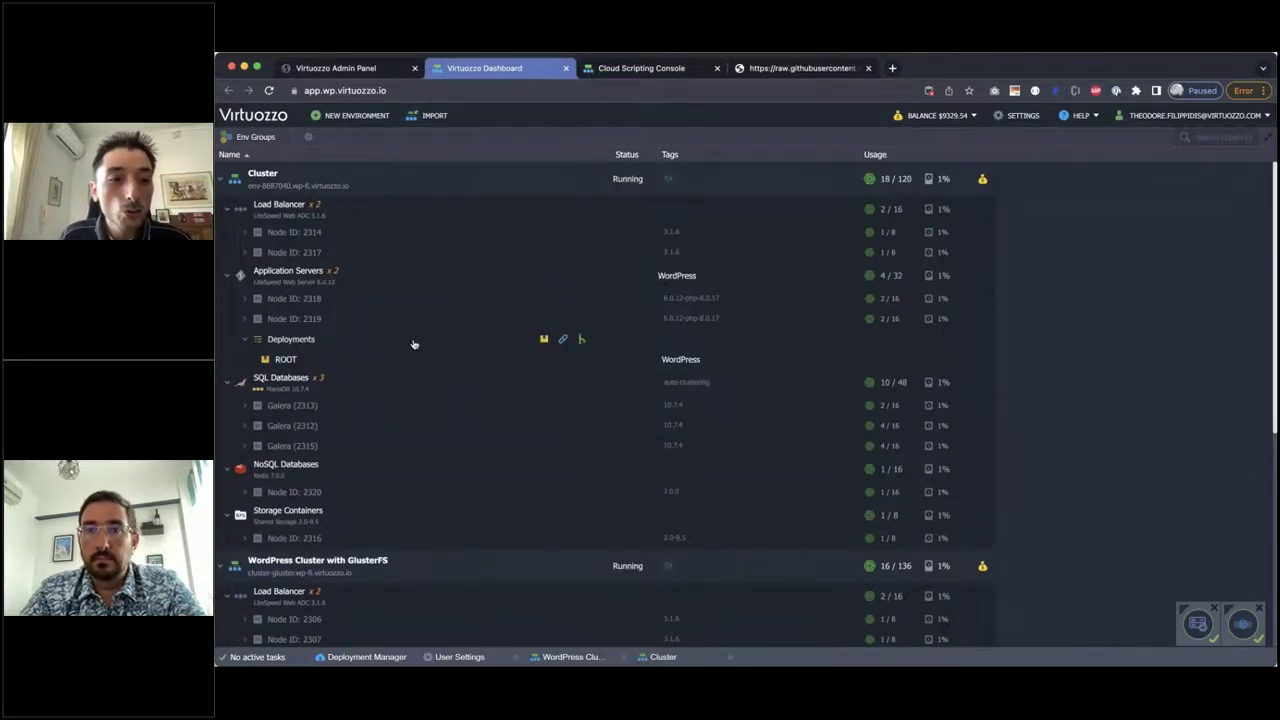
{"action": "left_click", "coordinate": [580, 341]}
{"action": "left_click", "coordinate": [760, 327]}
{"action": "left_click", "coordinate": [760, 327]}
{"action": "left_click", "coordinate": [797, 494]}
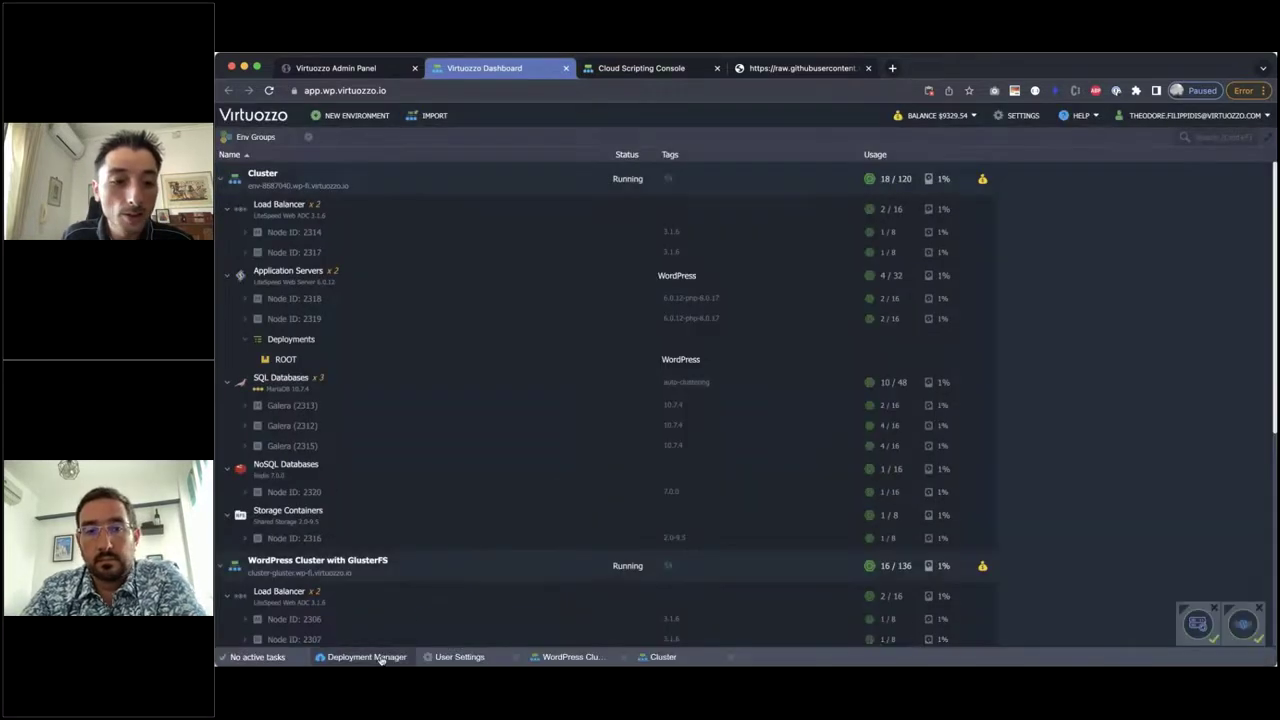
Show Deployment Manager's Git / SVN list and try Add Repo's authentication and SVN options, then cancel
{"action": "left_click", "coordinate": [370, 657]}
{"action": "left_click", "coordinate": [305, 212]}
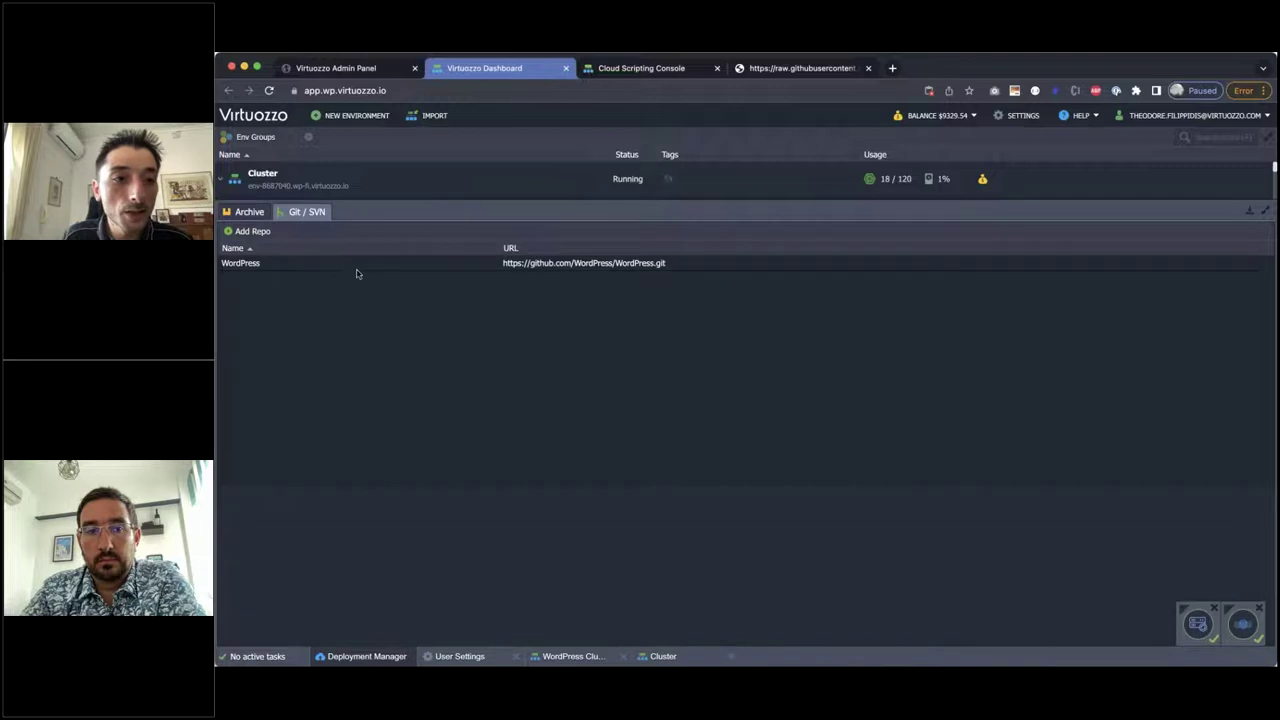
{"action": "left_click", "coordinate": [252, 231]}
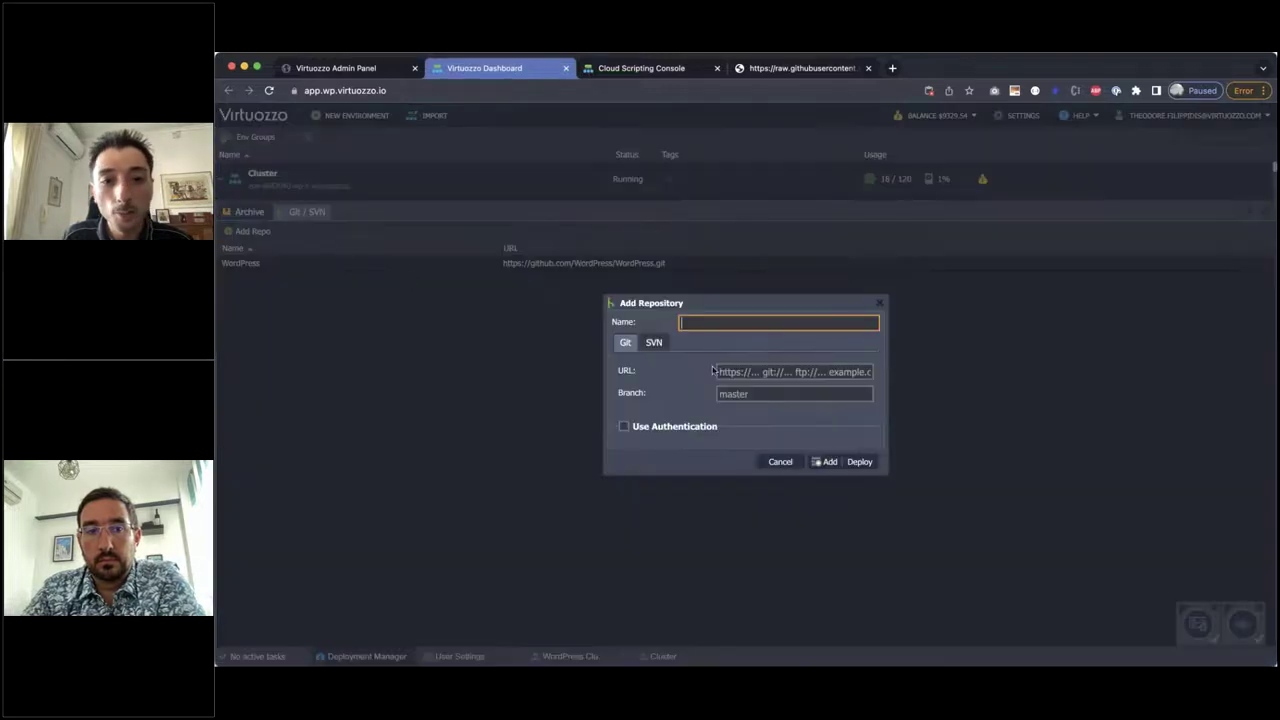
{"action": "left_click", "coordinate": [623, 427]}
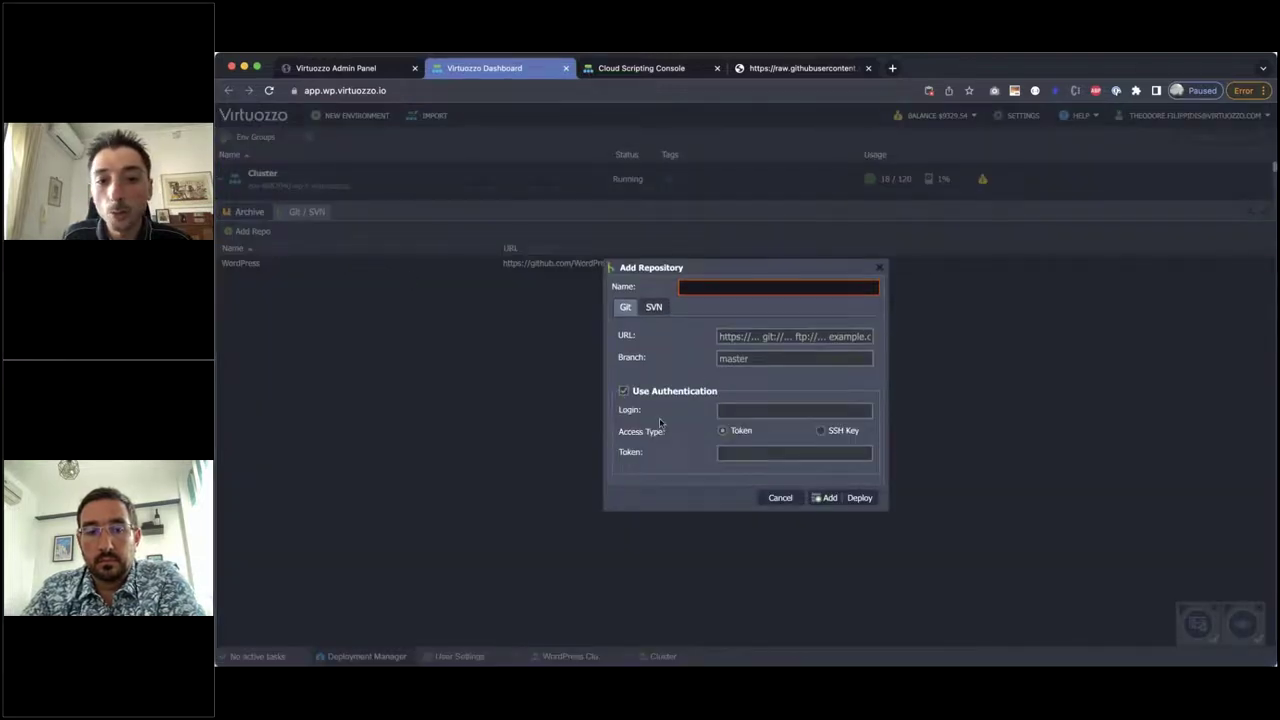
{"action": "left_click", "coordinate": [843, 431]}
{"action": "left_click", "coordinate": [794, 430]}
{"action": "left_click", "coordinate": [836, 430]}
{"action": "left_click", "coordinate": [829, 455]}
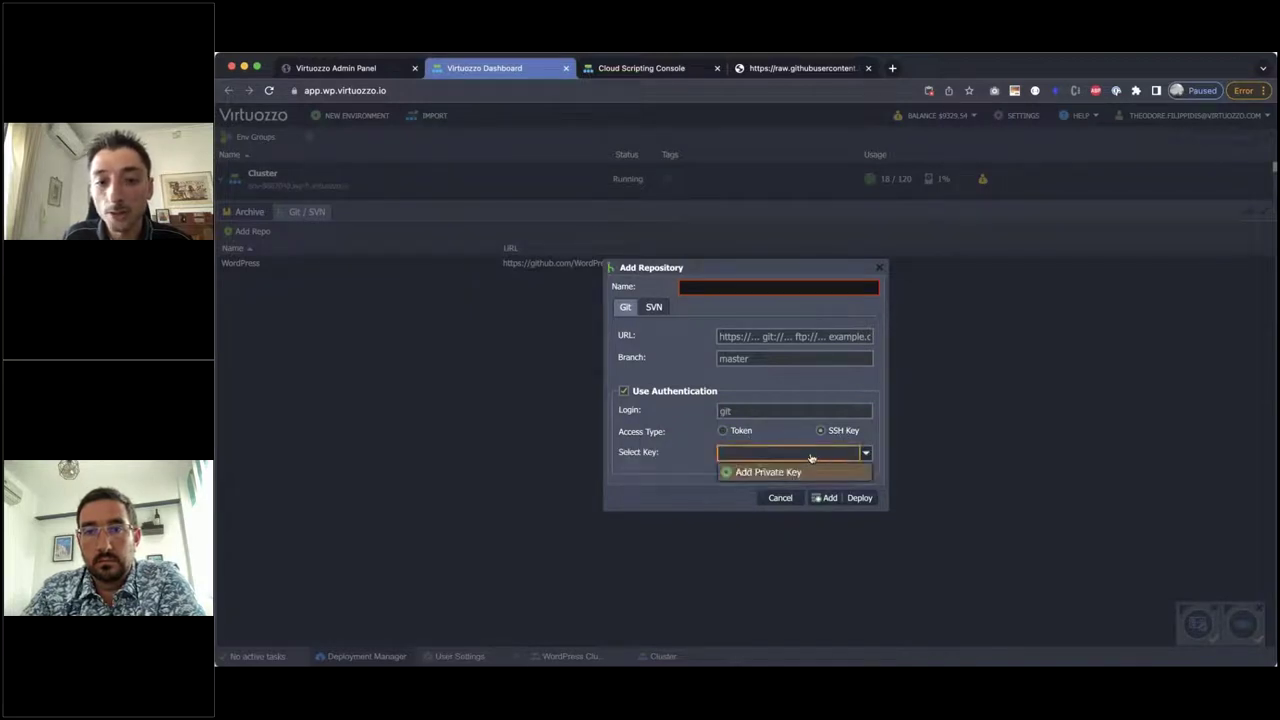
{"action": "left_click", "coordinate": [808, 448]}
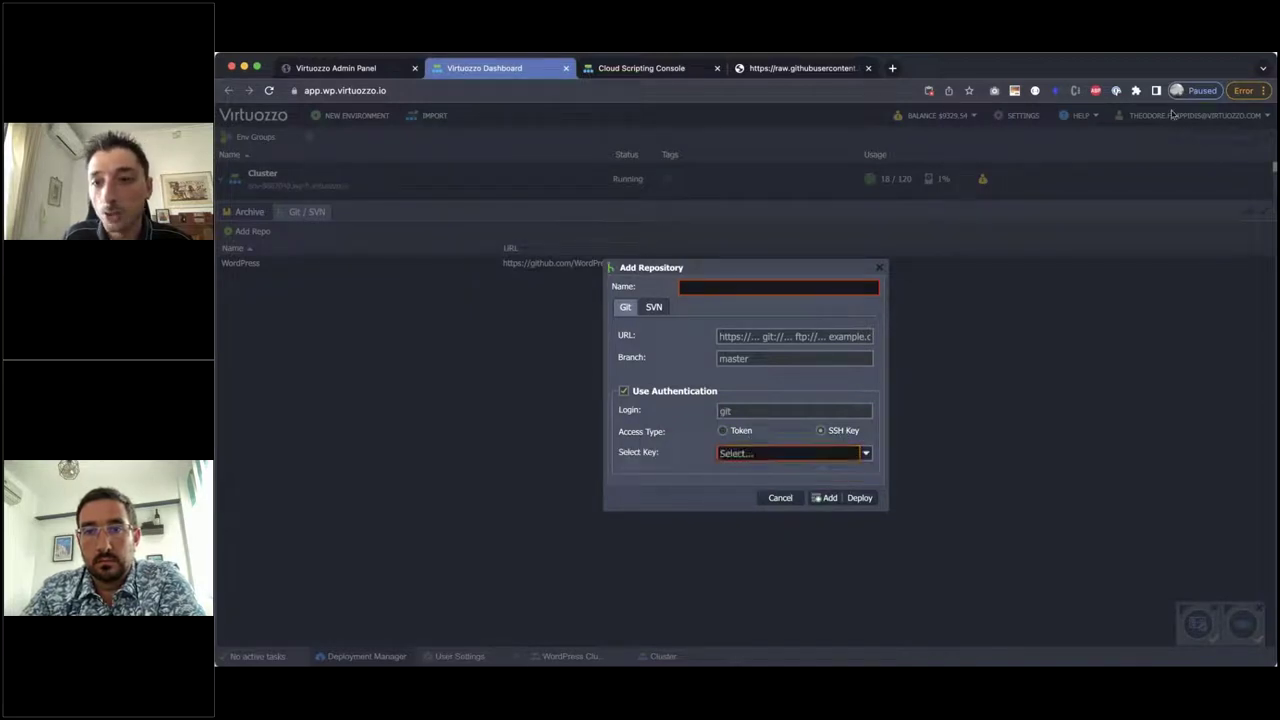
{"action": "left_click", "coordinate": [652, 309]}
{"action": "left_click", "coordinate": [626, 348]}
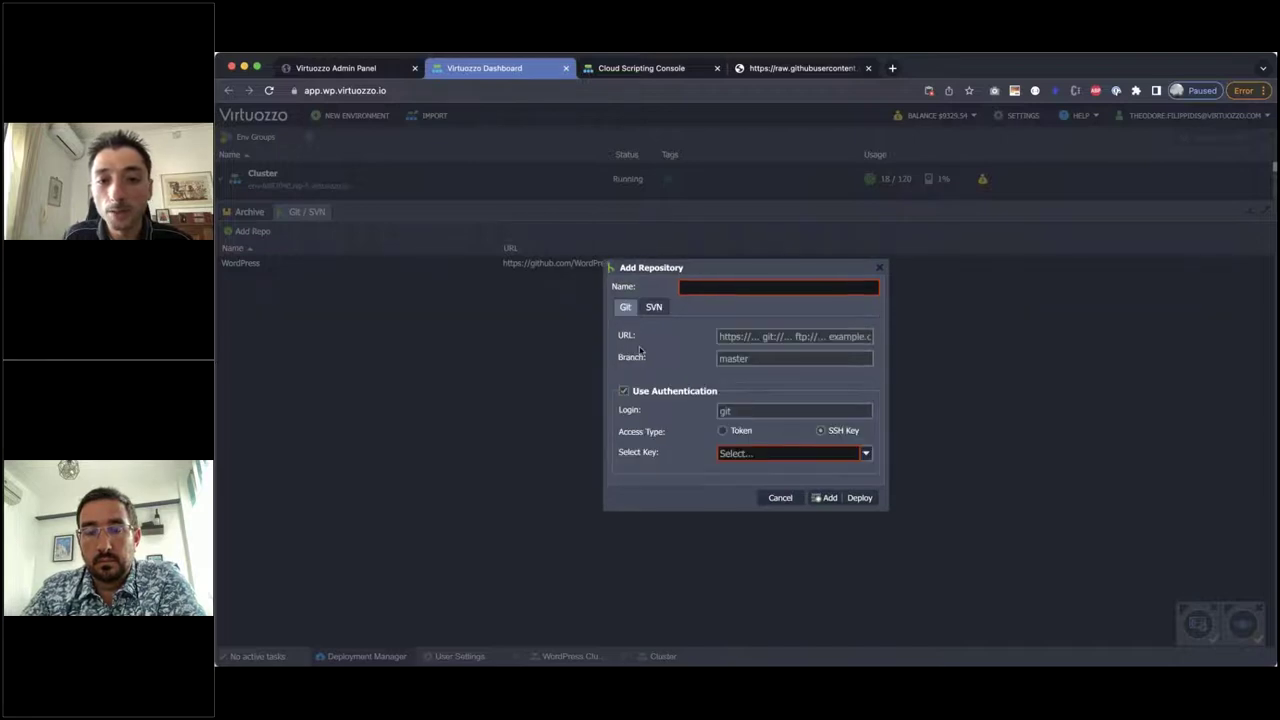
{"action": "left_click", "coordinate": [778, 497]}
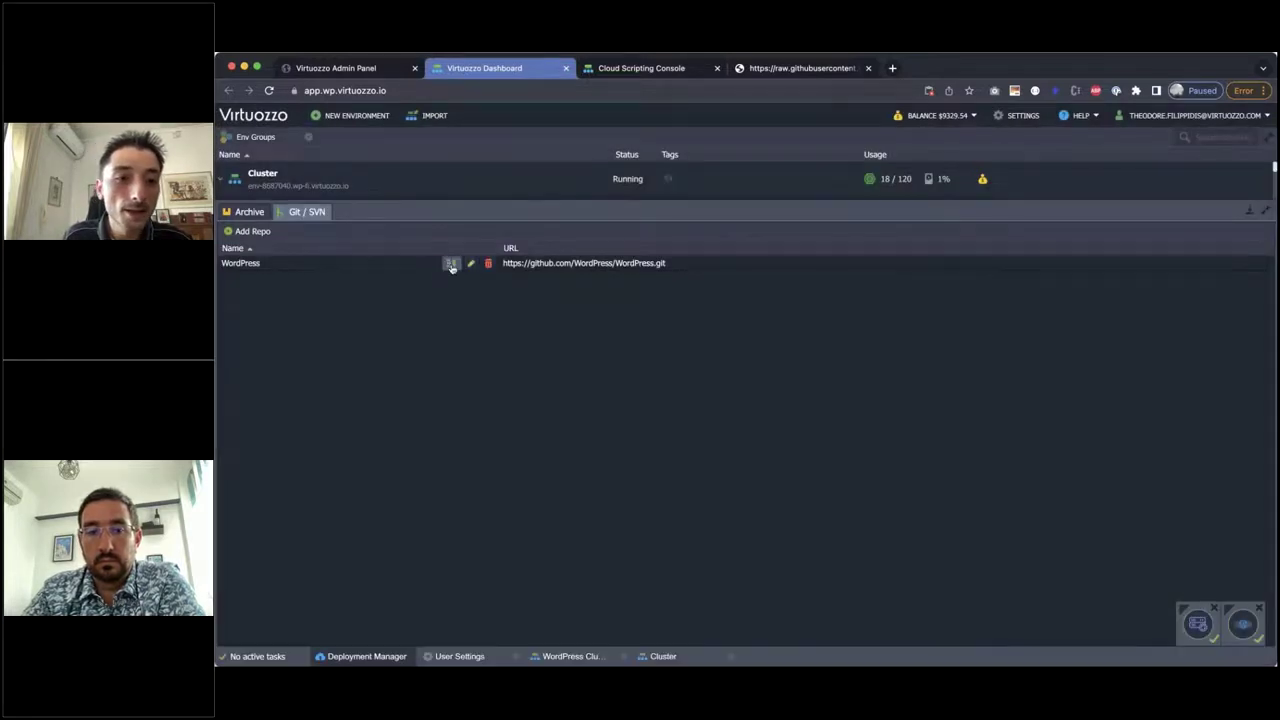
Cancel a WordPress repository deployment to the Cluster's Application Servers and enlarge the environment list
{"action": "left_click", "coordinate": [451, 263]}
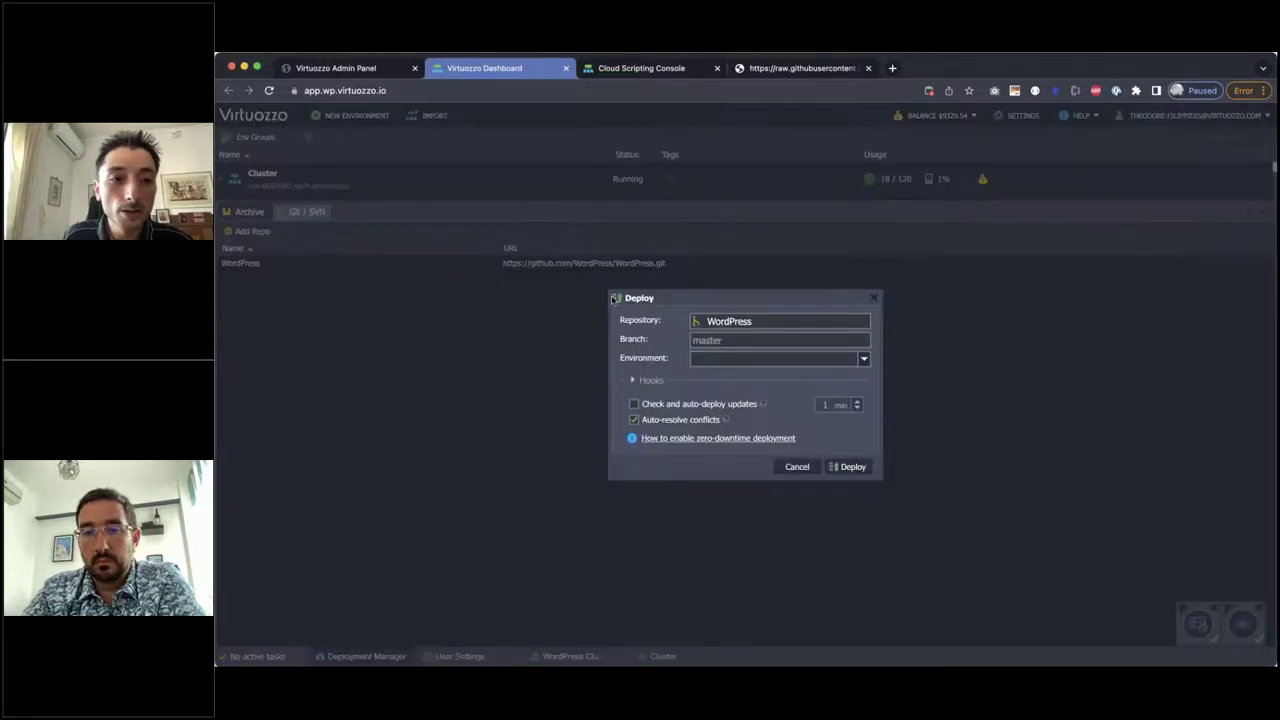
{"action": "left_click", "coordinate": [812, 358]}
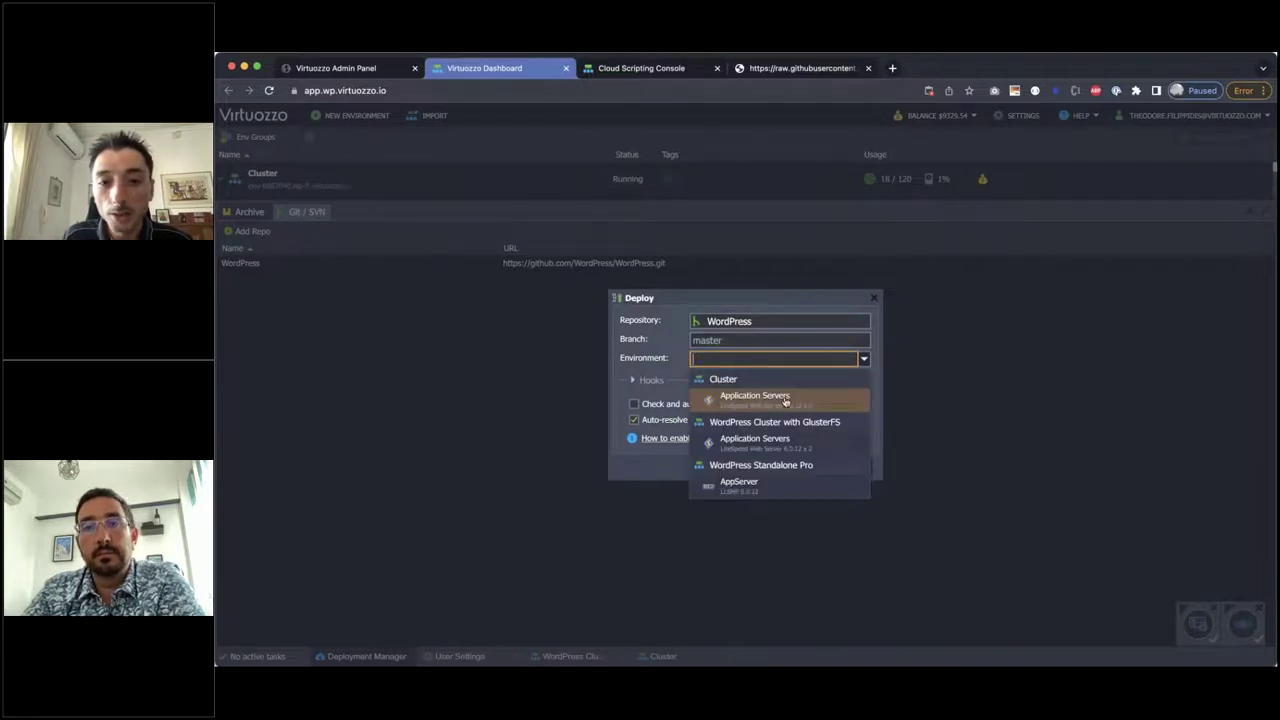
{"action": "left_click", "coordinate": [785, 400]}
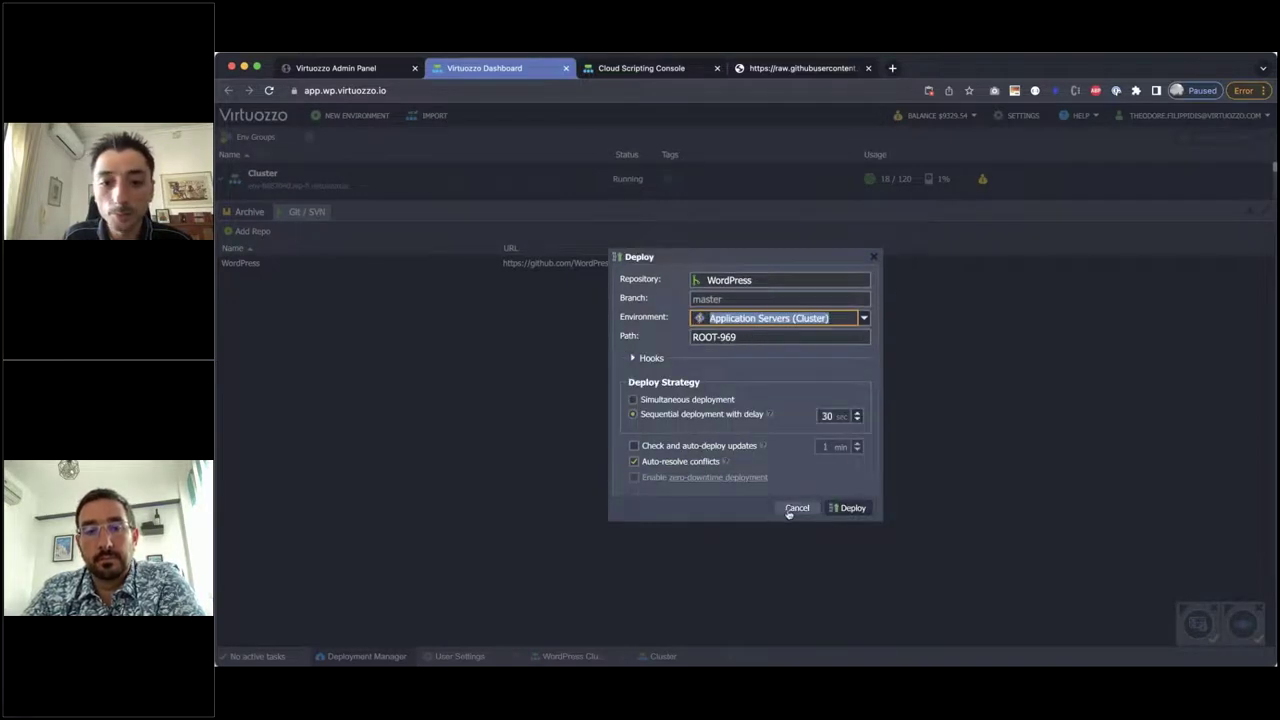
{"action": "left_click", "coordinate": [789, 509]}
{"action": "left_click_drag", "start_coordinate": [738, 210], "coordinate": [738, 372]}
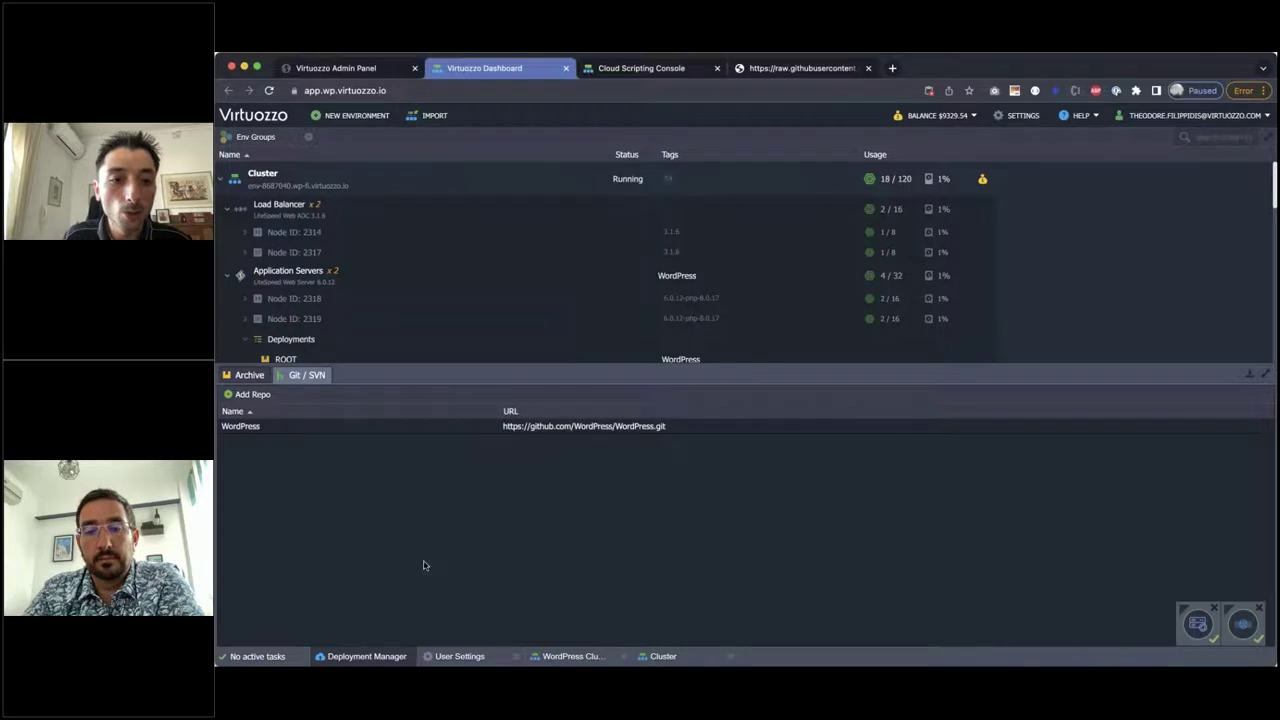
Delete the ROOT context under the AppServer's Deployments and confirm with Yes
{"action": "scroll", "coordinate": [440, 300], "scroll_direction": "down", "scroll_amount": 2}
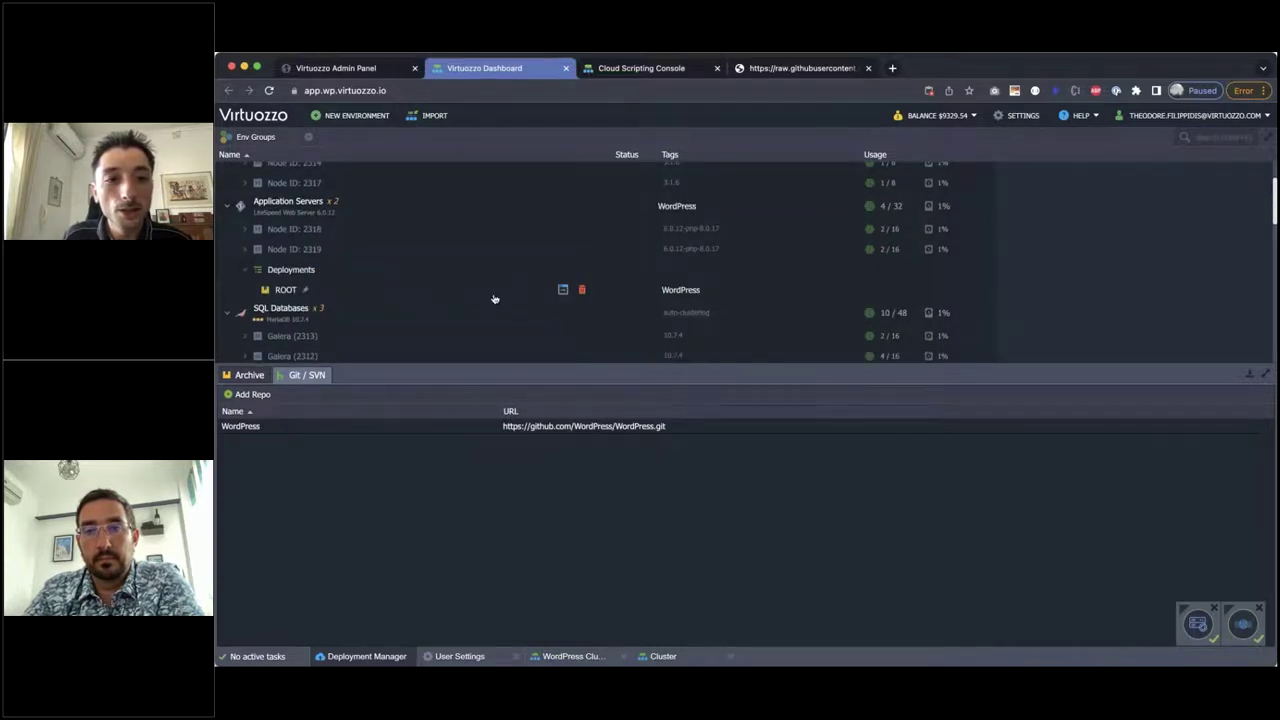
{"action": "scroll", "coordinate": [480, 300], "scroll_direction": "up", "scroll_amount": 5}
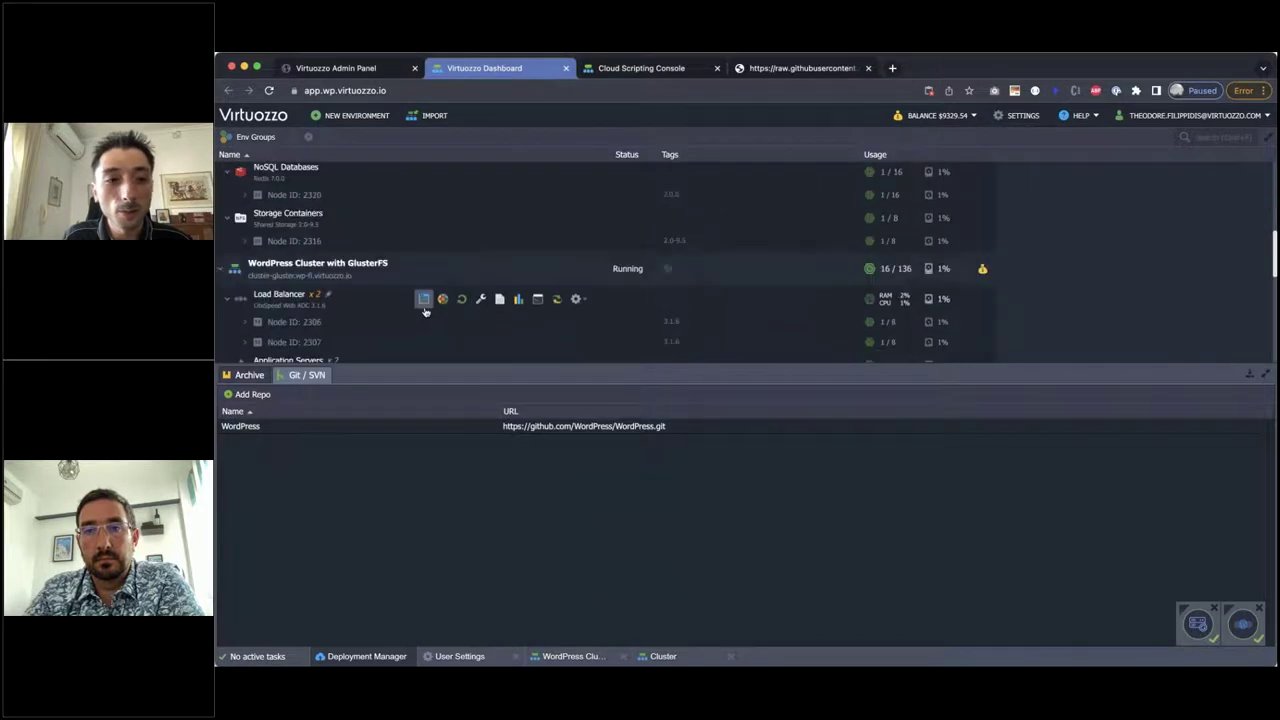
{"action": "scroll", "coordinate": [428, 300], "scroll_direction": "down", "scroll_amount": 2}
{"action": "scroll", "coordinate": [424, 310], "scroll_direction": "down", "scroll_amount": 2}
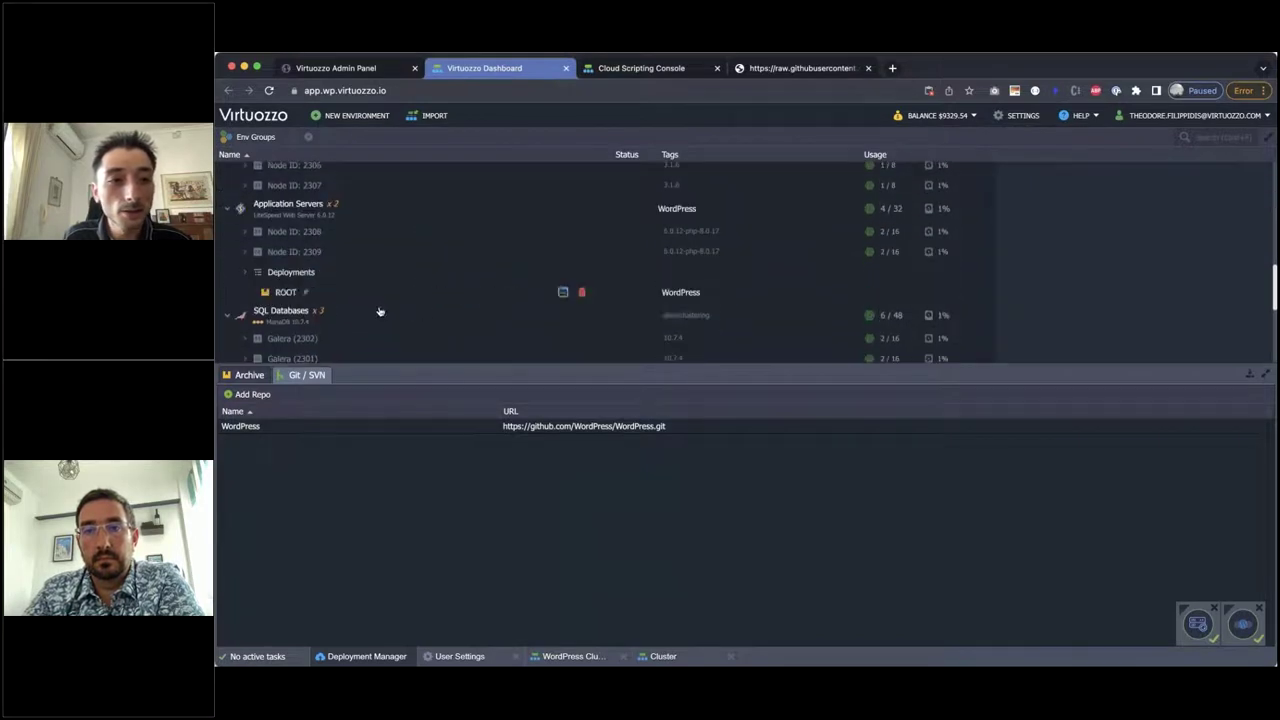
{"action": "scroll", "coordinate": [460, 295], "scroll_direction": "down", "scroll_amount": 4}
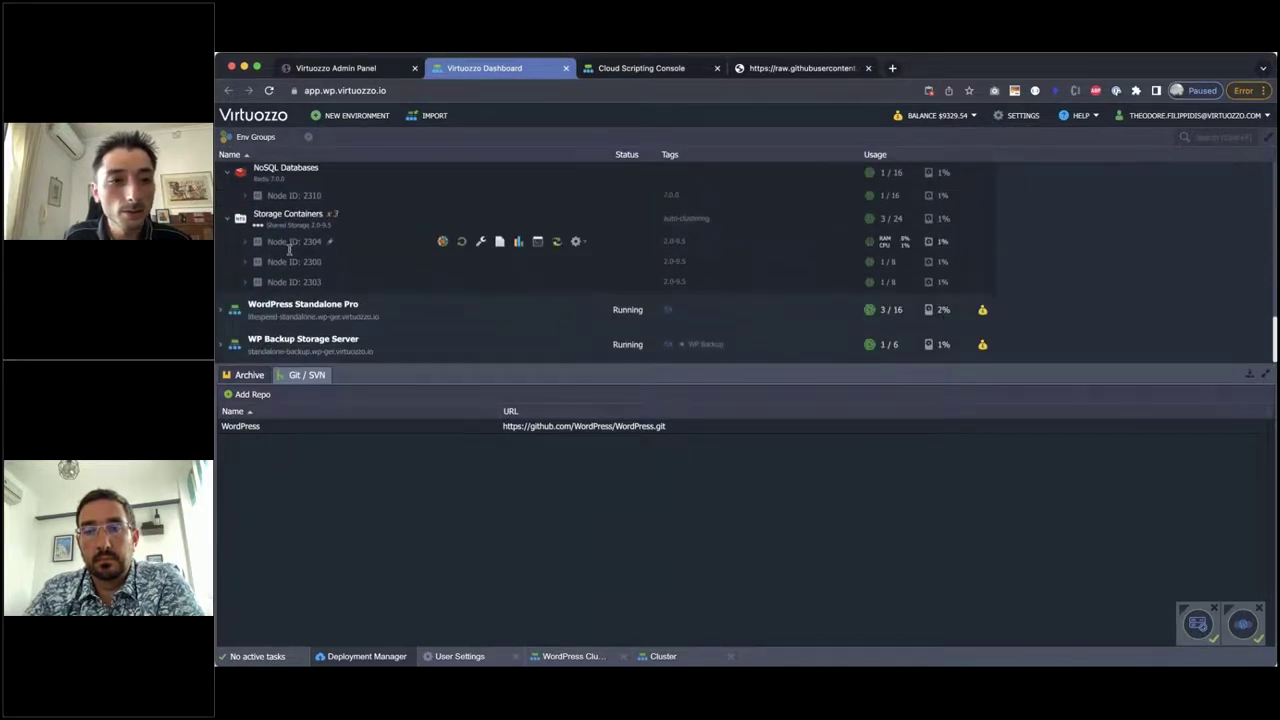
{"action": "scroll", "coordinate": [253, 313], "scroll_direction": "down", "scroll_amount": 2}
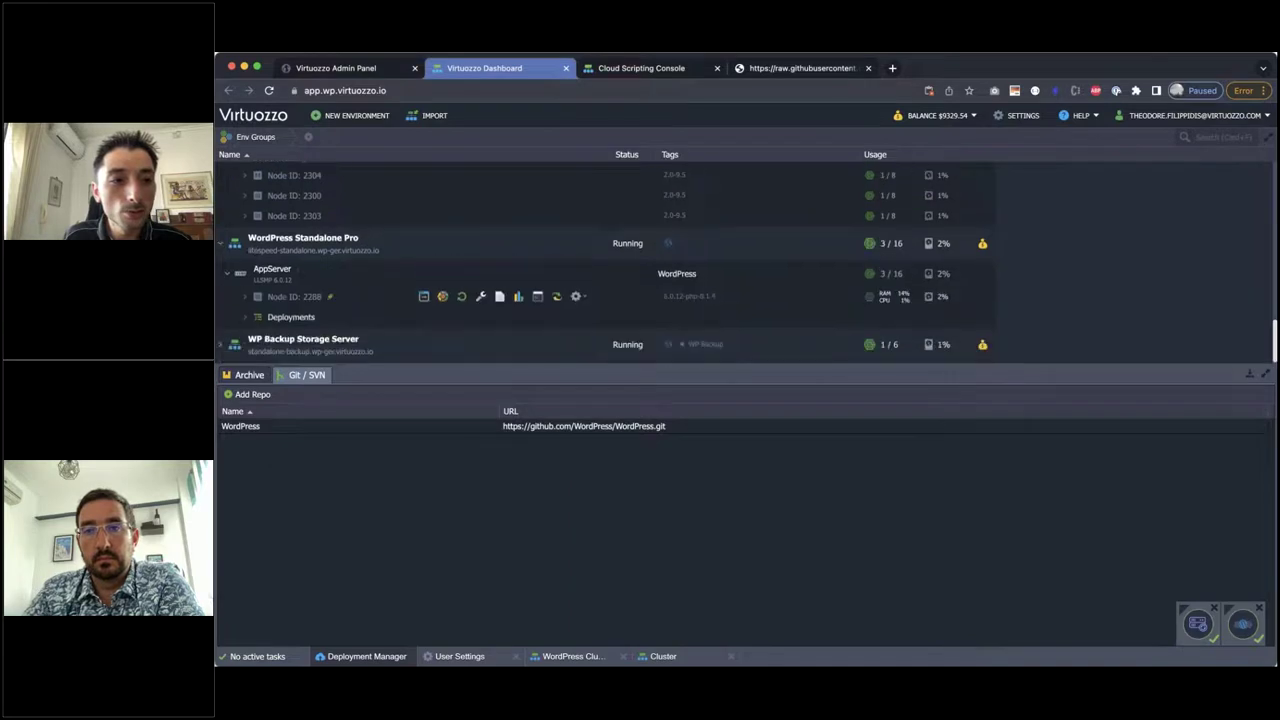
{"action": "left_click", "coordinate": [268, 313]}
{"action": "left_click", "coordinate": [584, 337]}
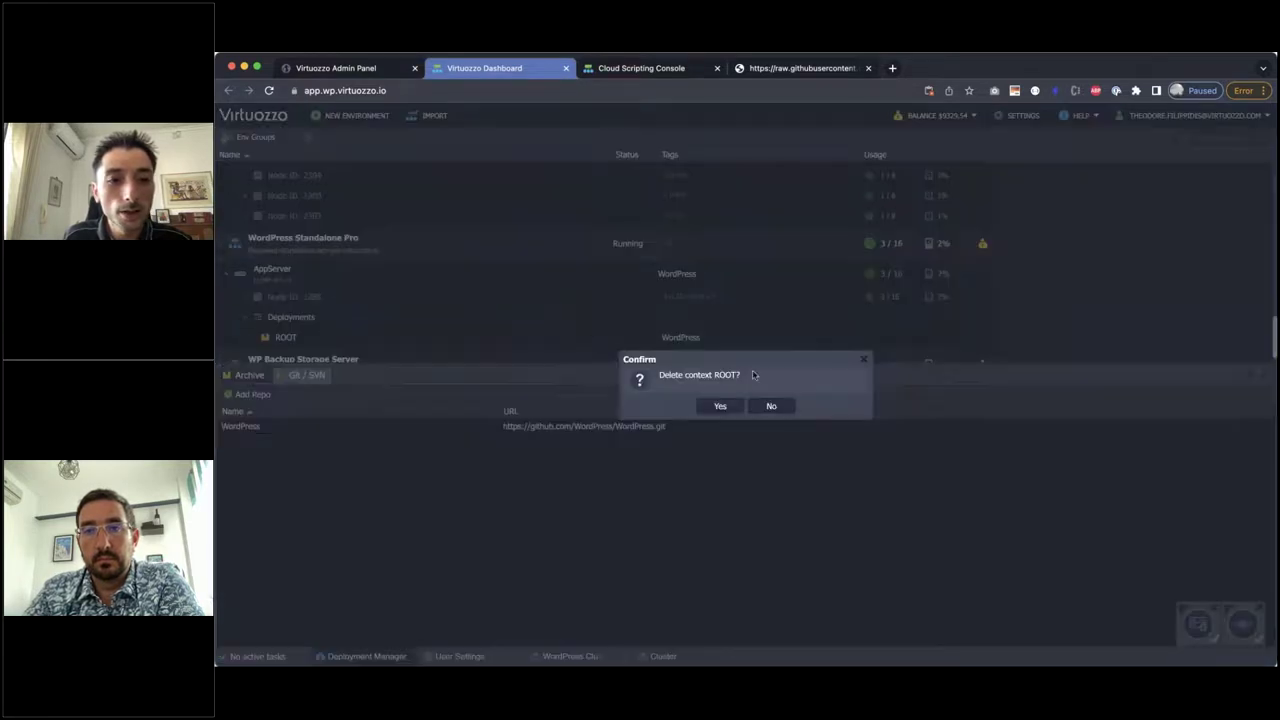
{"action": "left_click", "coordinate": [719, 406]}
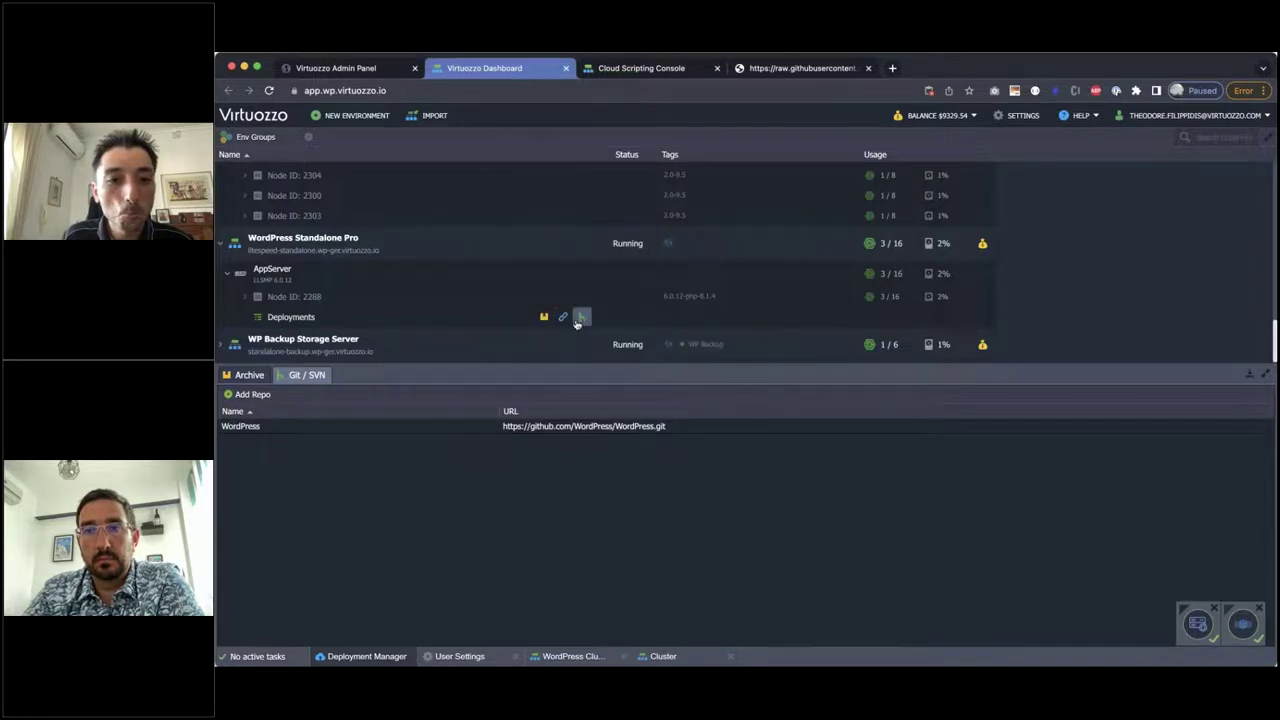
Start a deployment to the AppServer and select the WordPress repository
{"action": "left_click", "coordinate": [577, 316]}
{"action": "left_click", "coordinate": [776, 352]}
{"action": "left_click", "coordinate": [760, 391]}
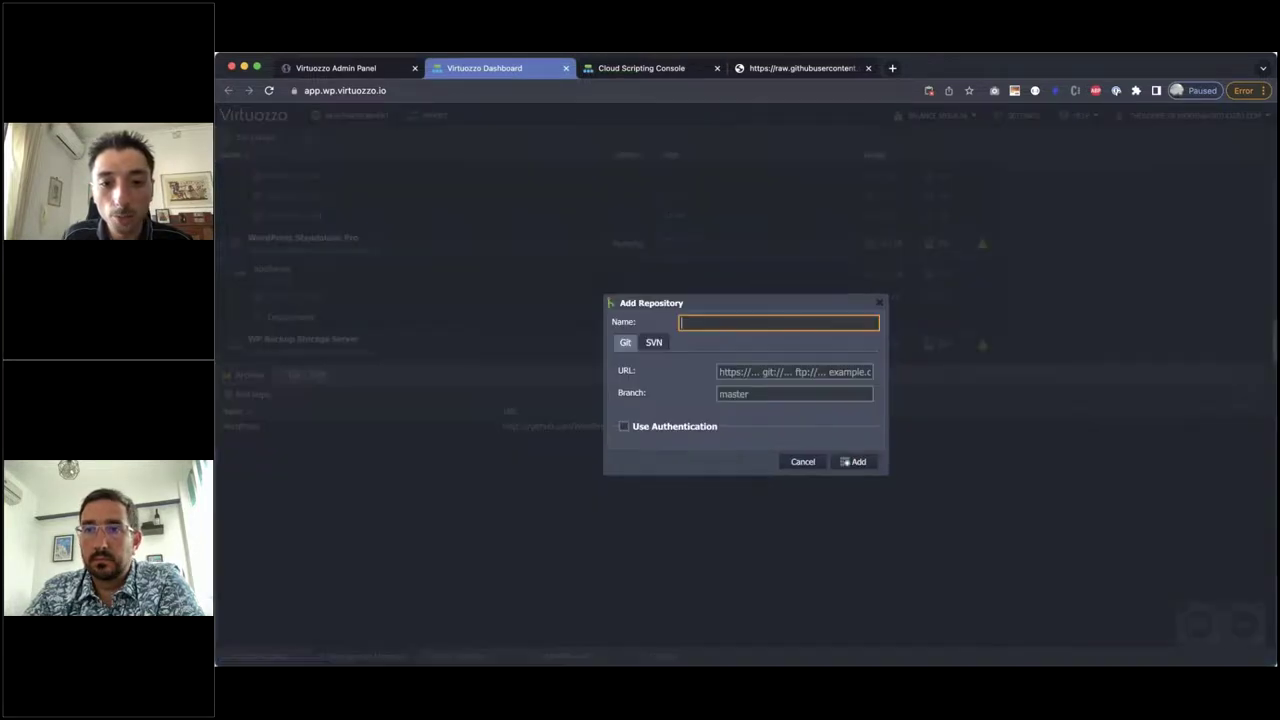
{"action": "left_click", "coordinate": [803, 461]}
{"action": "left_click", "coordinate": [795, 354]}
{"action": "left_click", "coordinate": [777, 371]}
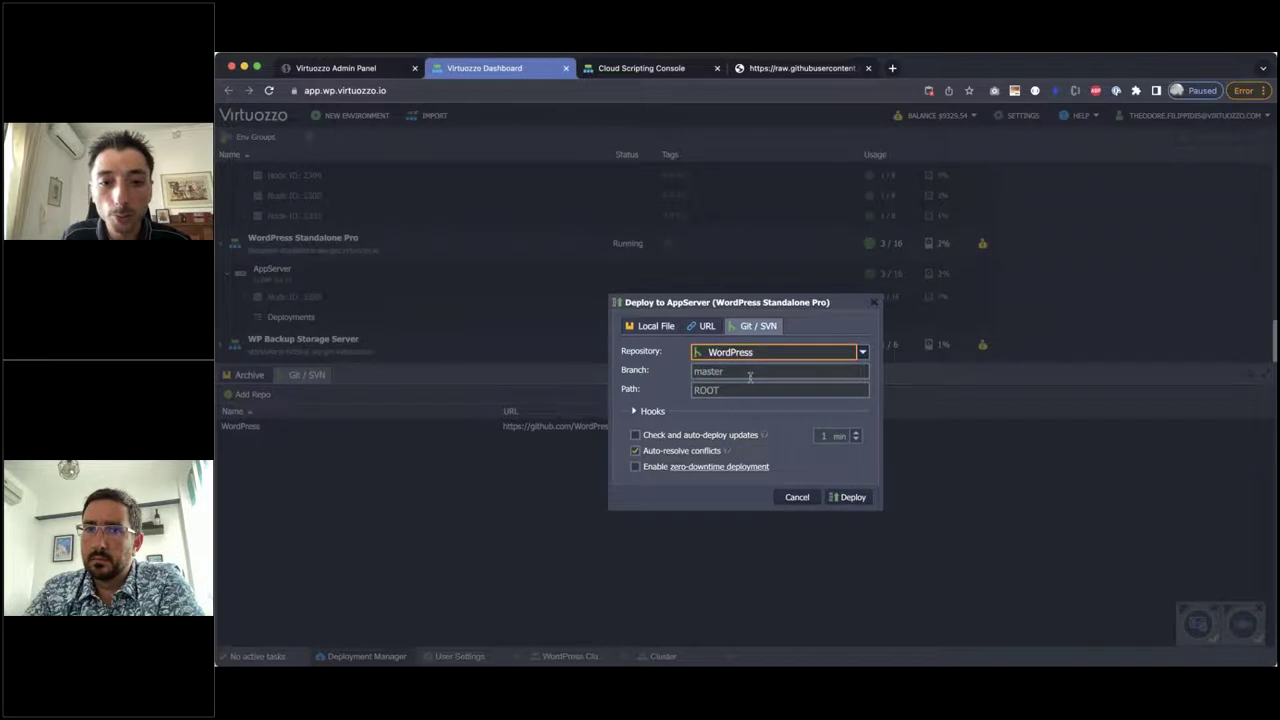
Inspect the pre- and post-deploy hooks, enable automatic updates, then cancel the deployment
{"action": "left_click", "coordinate": [641, 410]}
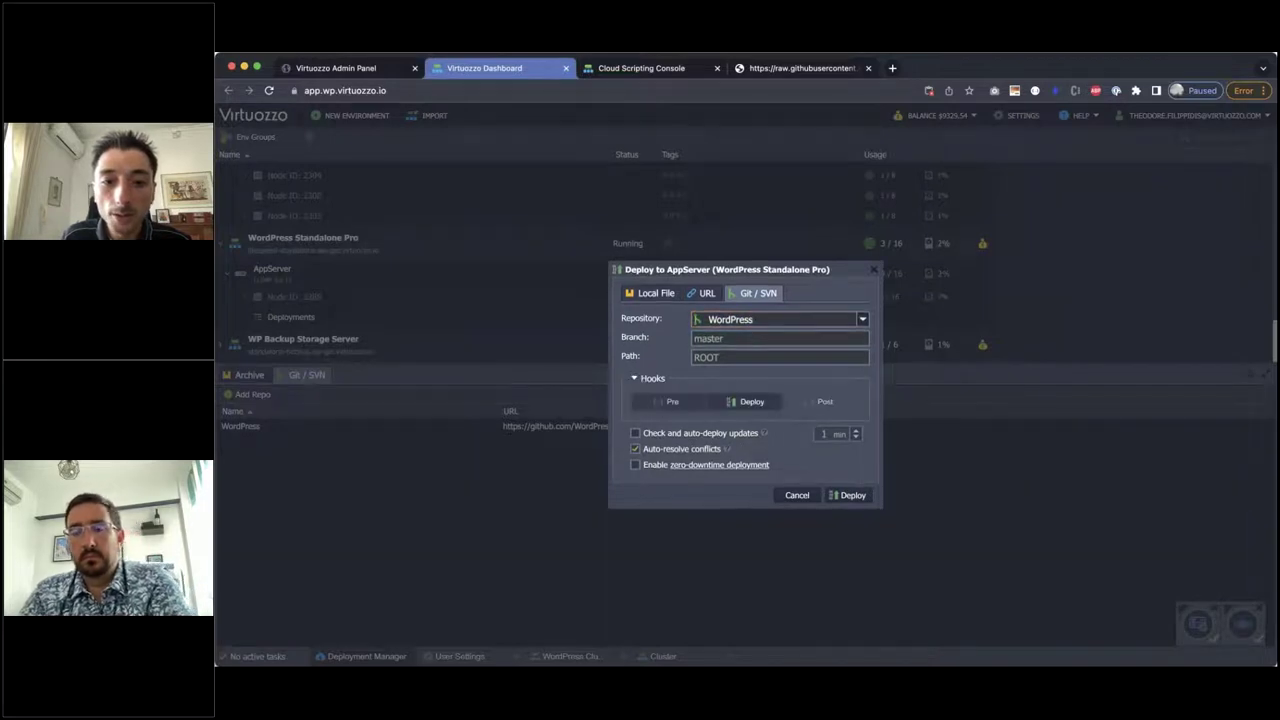
{"action": "left_click", "coordinate": [677, 406]}
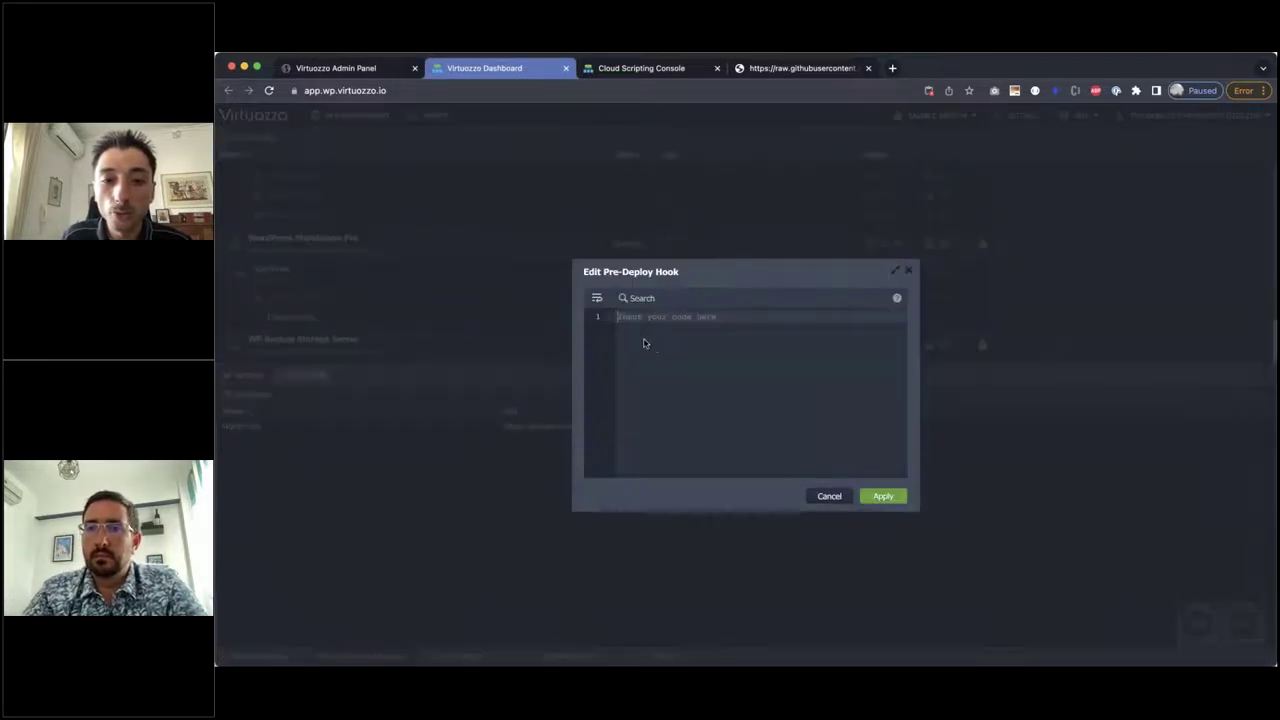
{"action": "left_click", "coordinate": [829, 494]}
{"action": "left_click", "coordinate": [820, 404]}
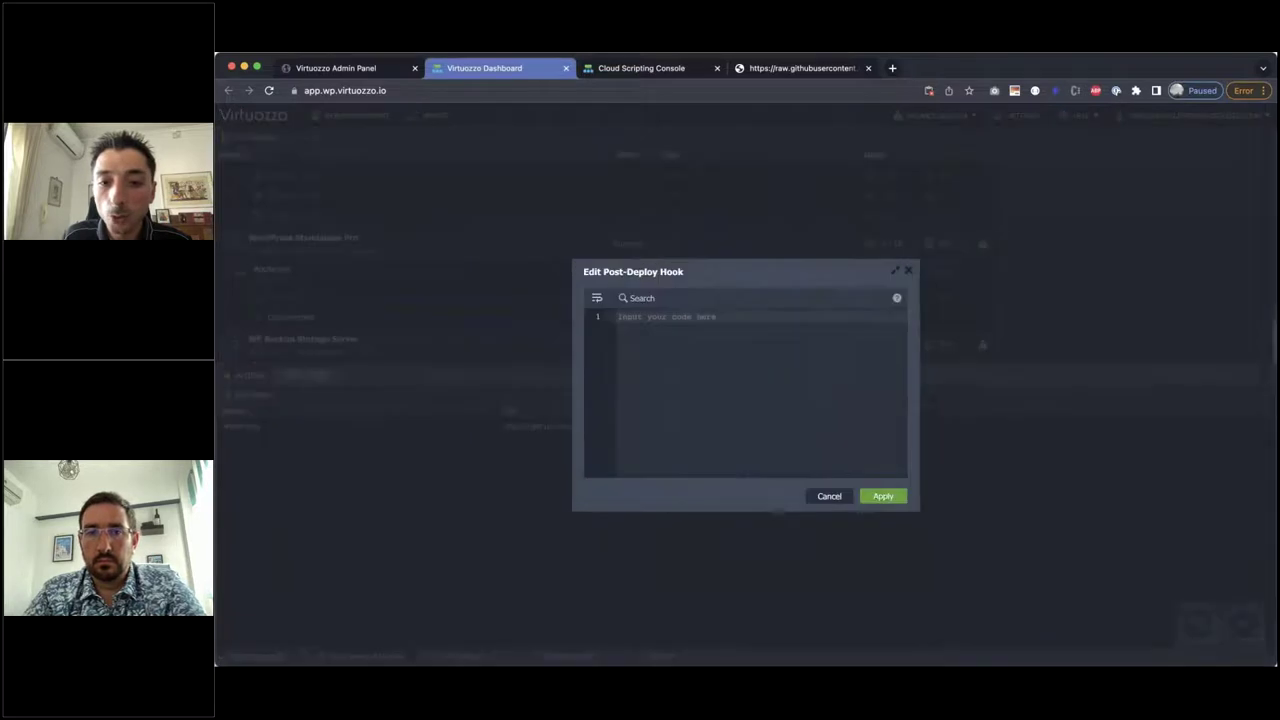
{"action": "left_click", "coordinate": [829, 494]}
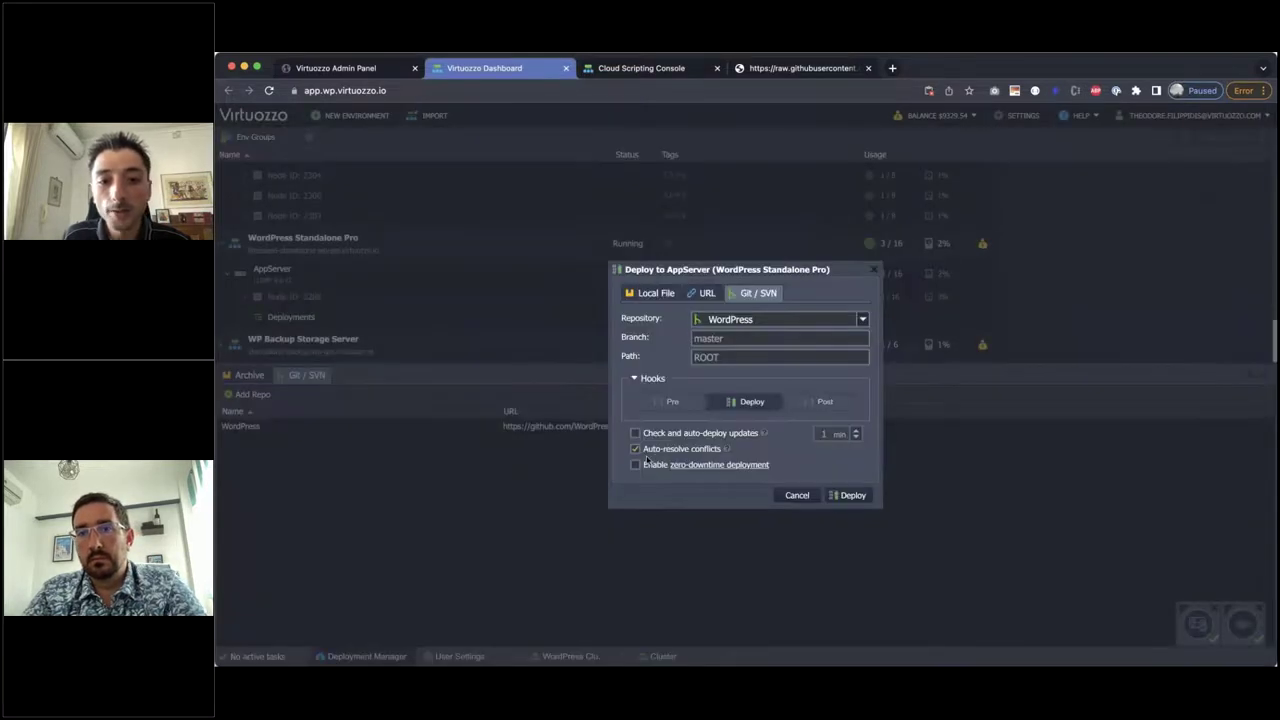
{"action": "left_click", "coordinate": [650, 436]}
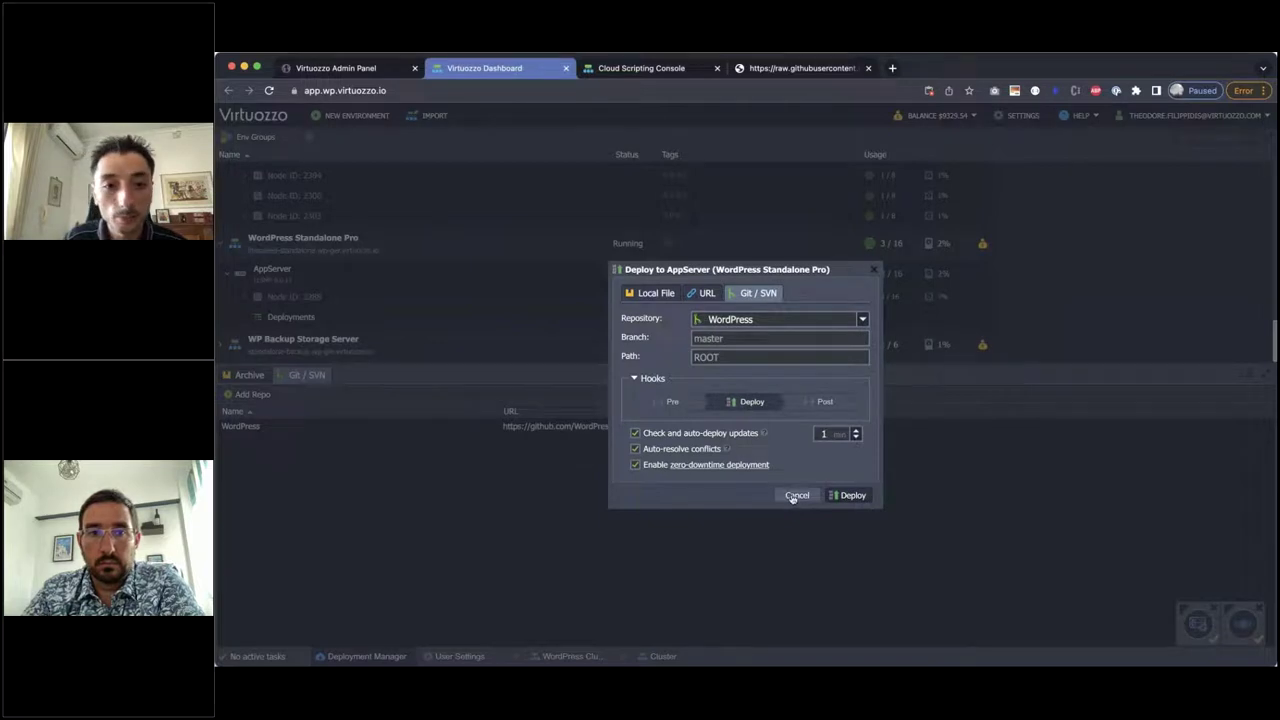
{"action": "left_click", "coordinate": [796, 496]}
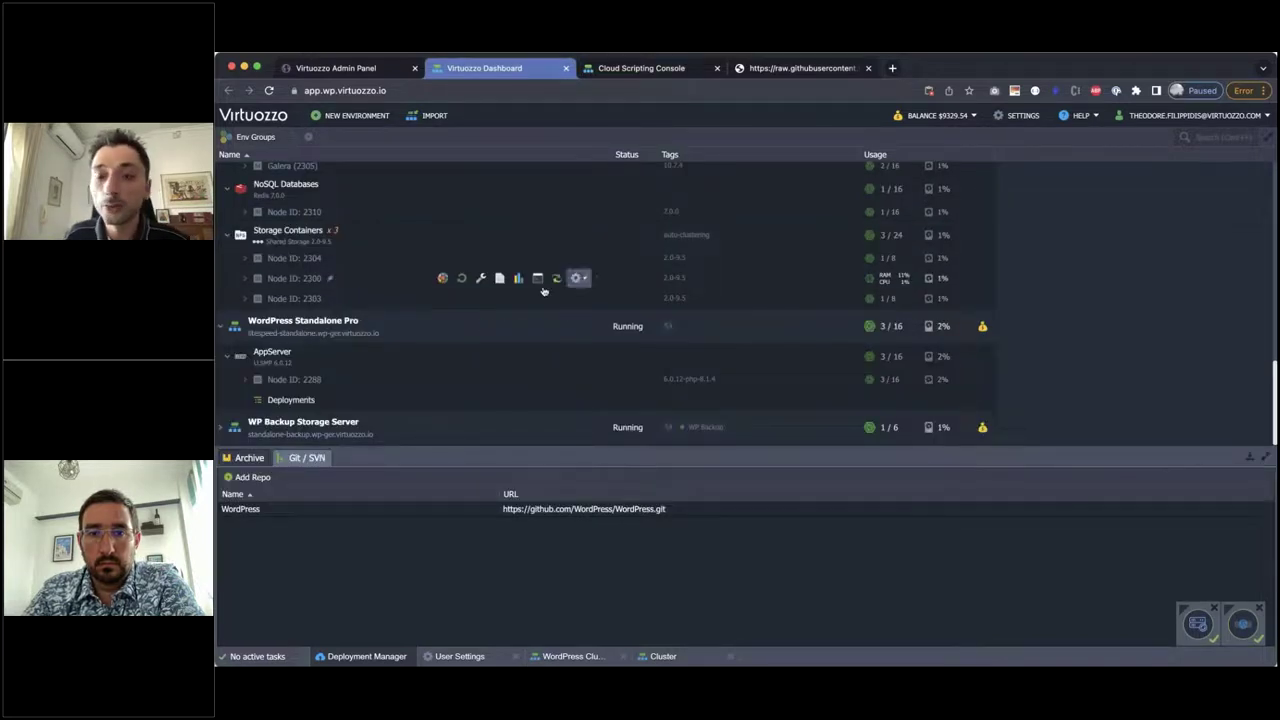
Collapse the Cluster and WordPress Standalone Pro environments, then expand Cluster to show its nodes
{"action": "scroll", "coordinate": [460, 250], "scroll_direction": "up", "scroll_amount": 5}
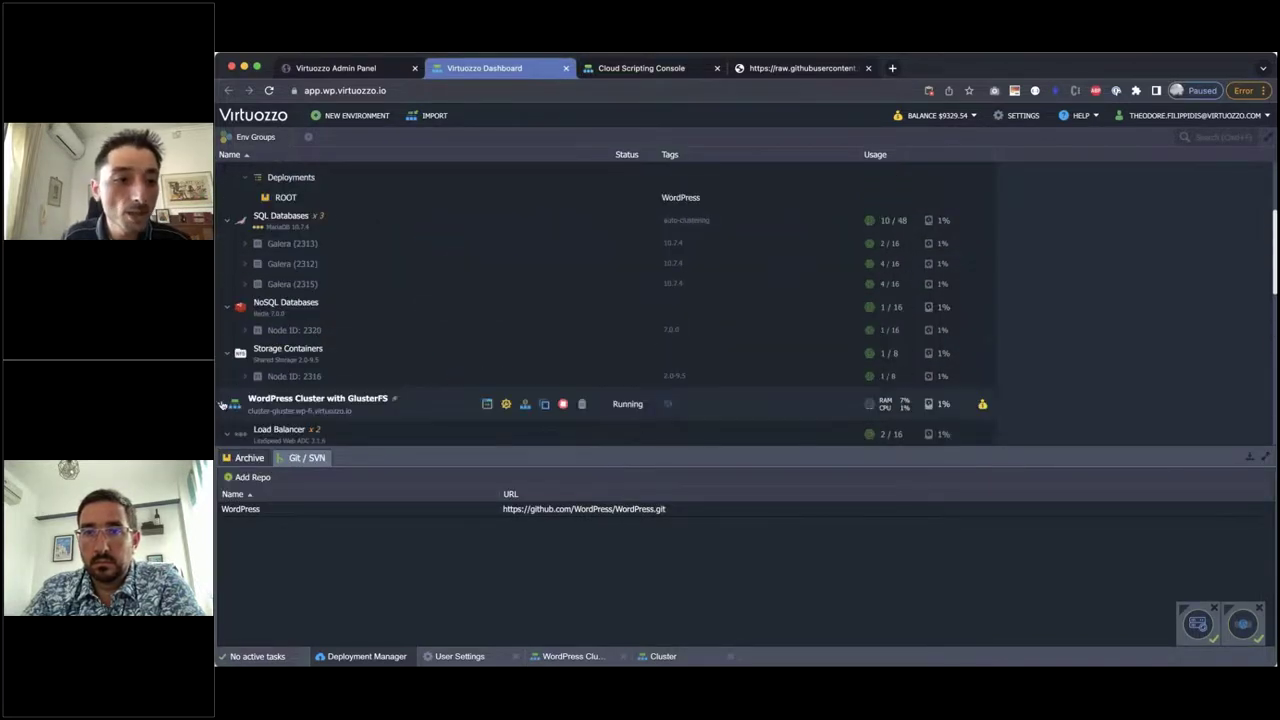
{"action": "scroll", "coordinate": [228, 250], "scroll_direction": "up", "scroll_amount": 3}
{"action": "left_click", "coordinate": [221, 178]}
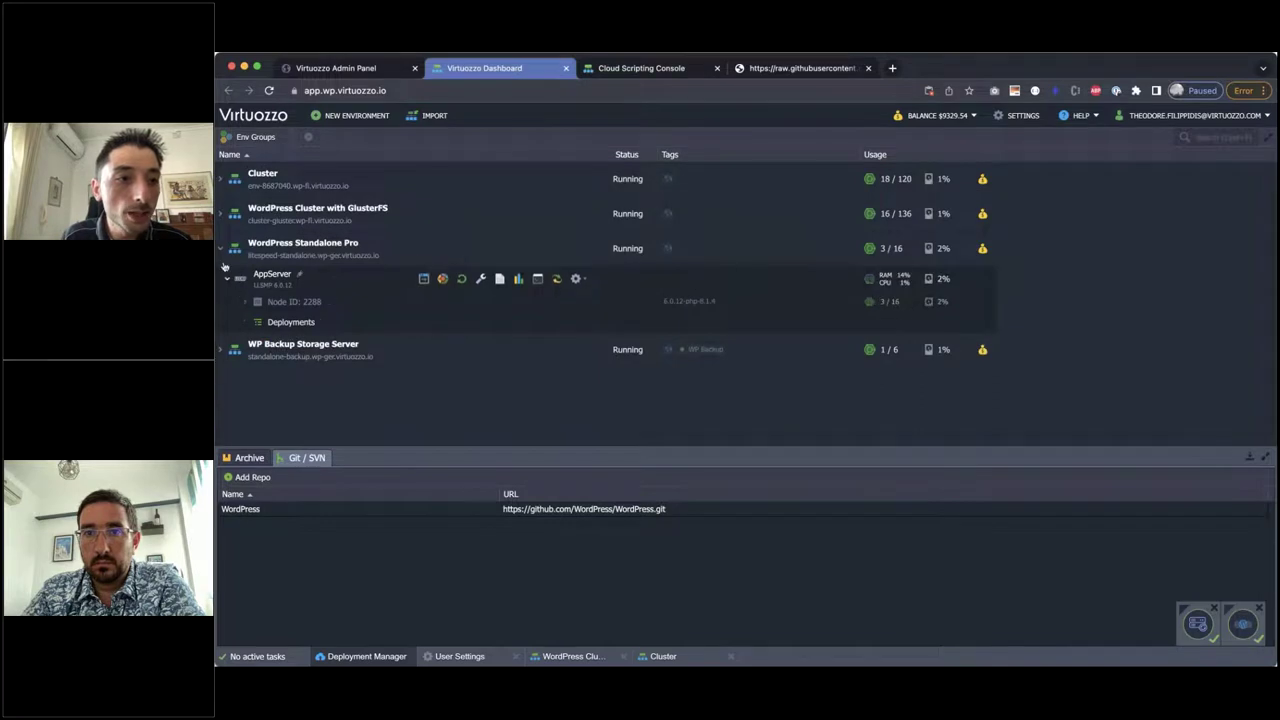
{"action": "left_click", "coordinate": [221, 250]}
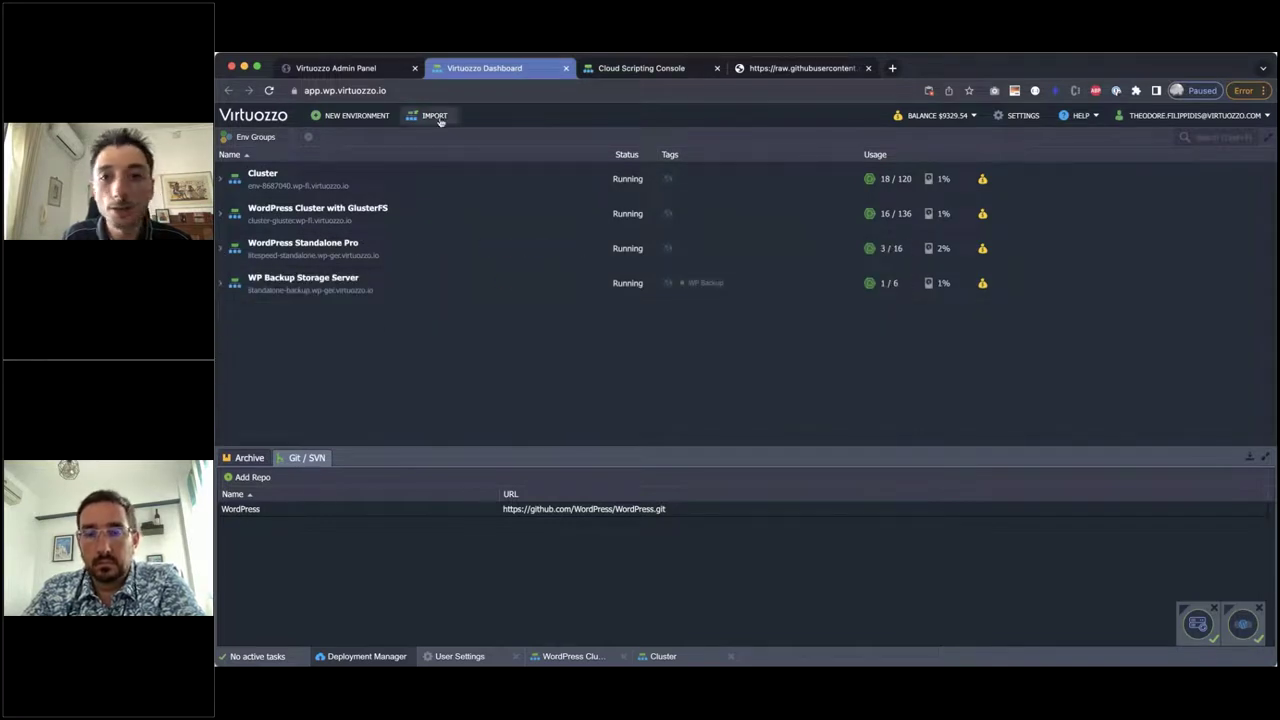
{"action": "left_click", "coordinate": [430, 180]}
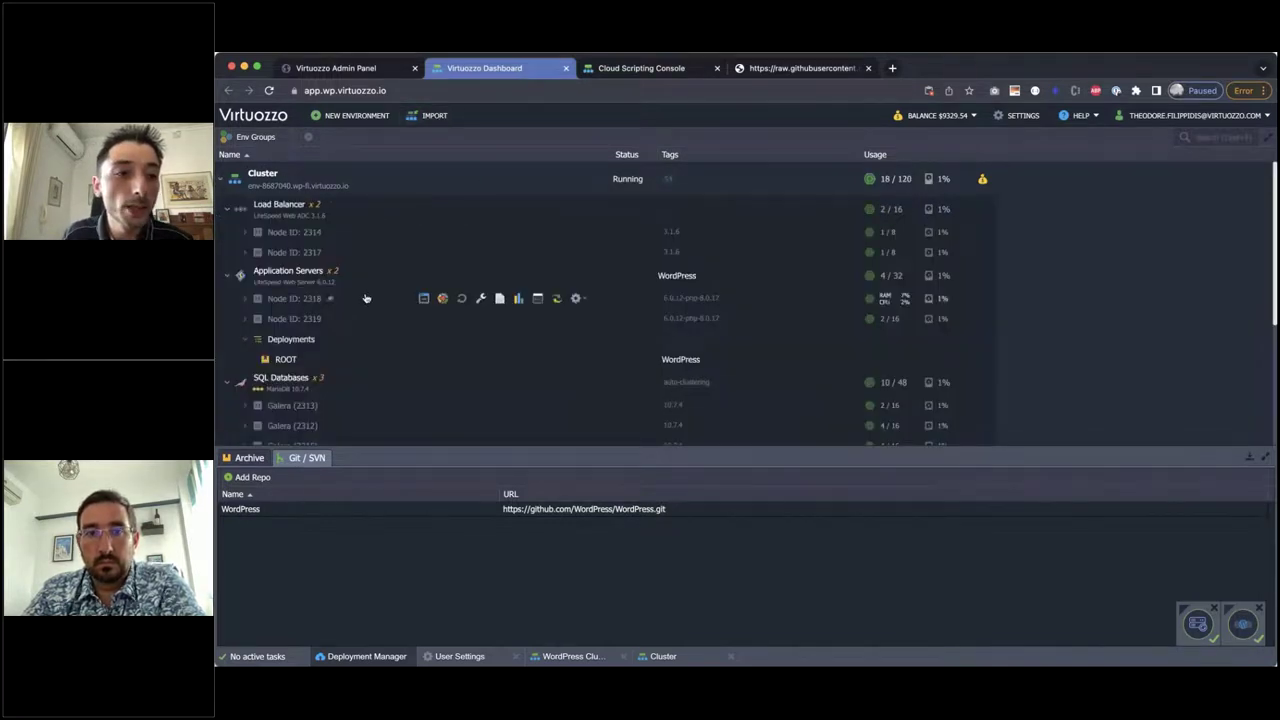
Open the Application Servers' add-ons and start importing a custom JPS add-on
{"action": "left_click", "coordinate": [442, 275]}
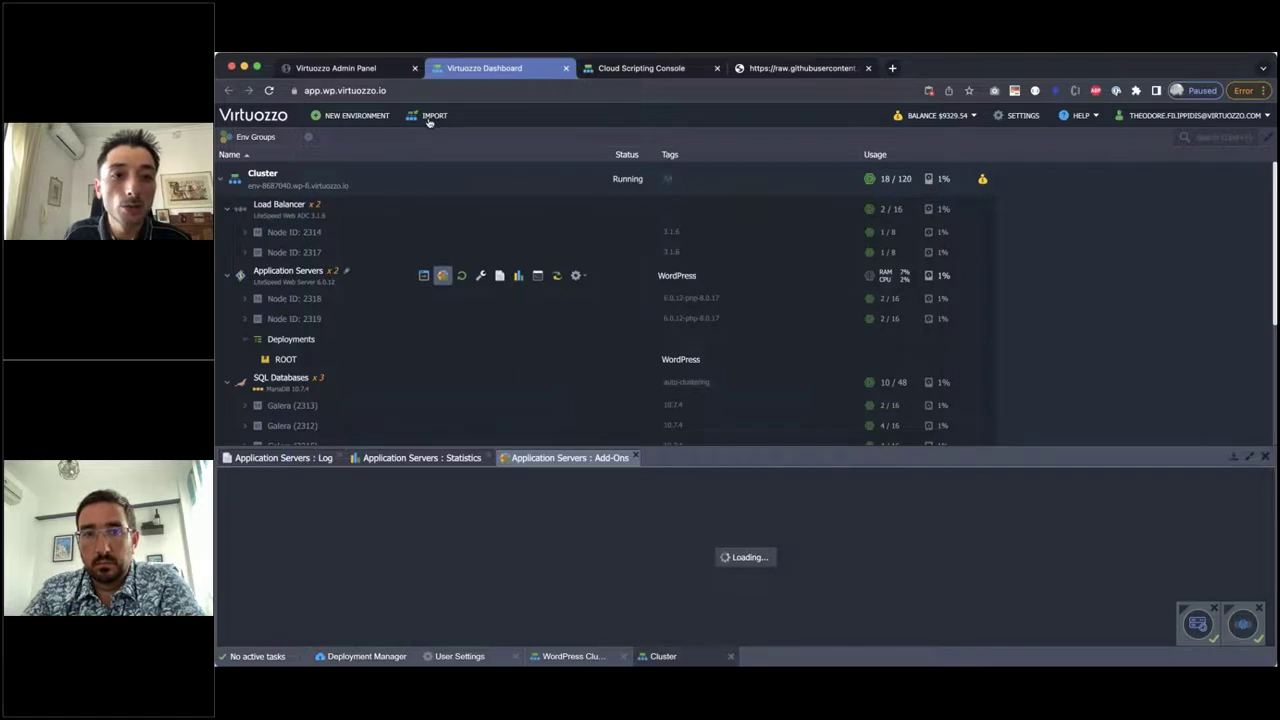
{"action": "left_click", "coordinate": [432, 117]}
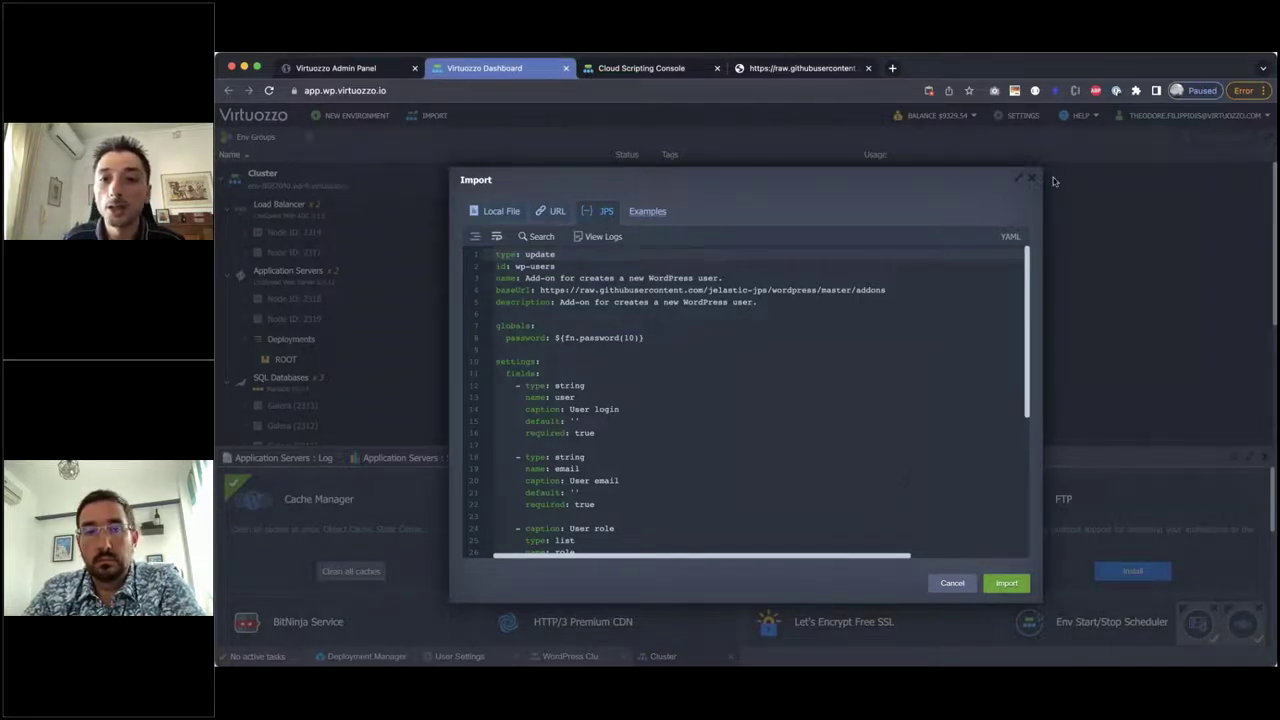
Maximize the import editor and review the add-on name, settings and ${fn.password(10)} password global
{"action": "left_click", "coordinate": [1018, 177]}
{"action": "left_click", "coordinate": [405, 218]}
{"action": "scroll", "coordinate": [376, 193], "scroll_direction": "down", "scroll_amount": 1}
{"action": "scroll", "coordinate": [376, 193], "scroll_direction": "up", "scroll_amount": 1}
{"action": "left_click_drag", "start_coordinate": [279, 182], "coordinate": [476, 185]}
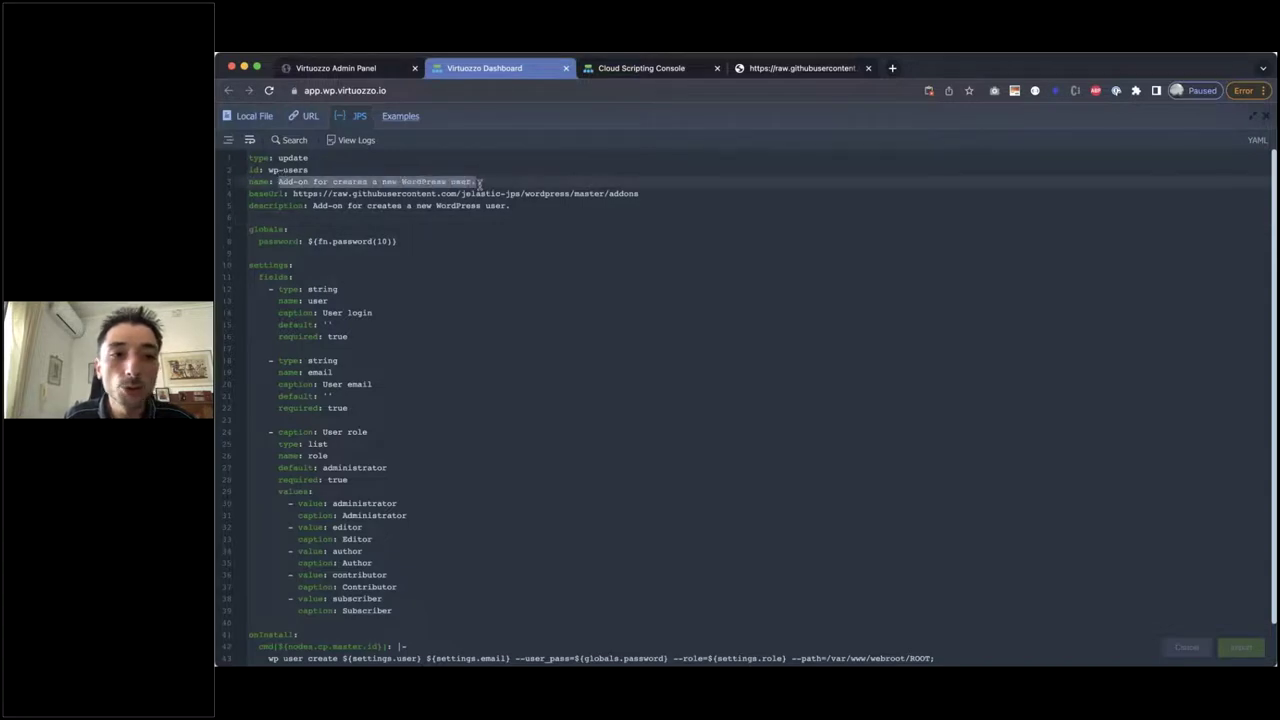
{"action": "left_click", "coordinate": [478, 183]}
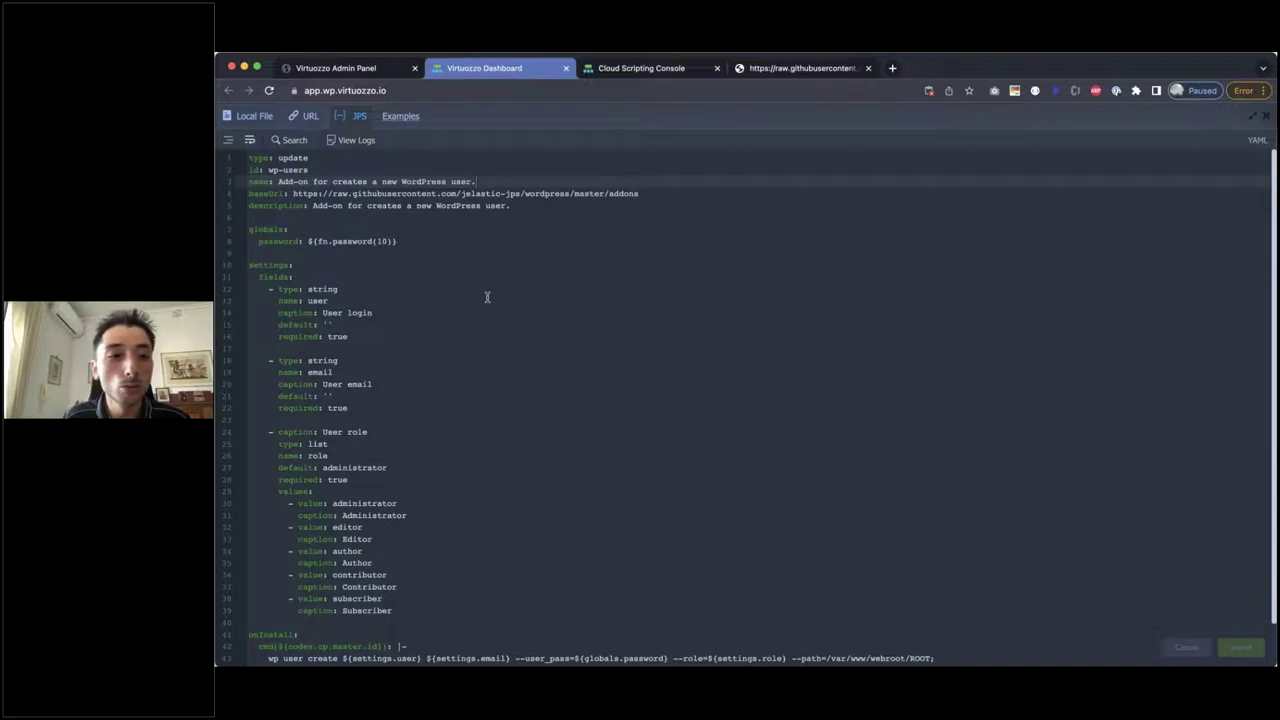
{"action": "left_click", "coordinate": [376, 338]}
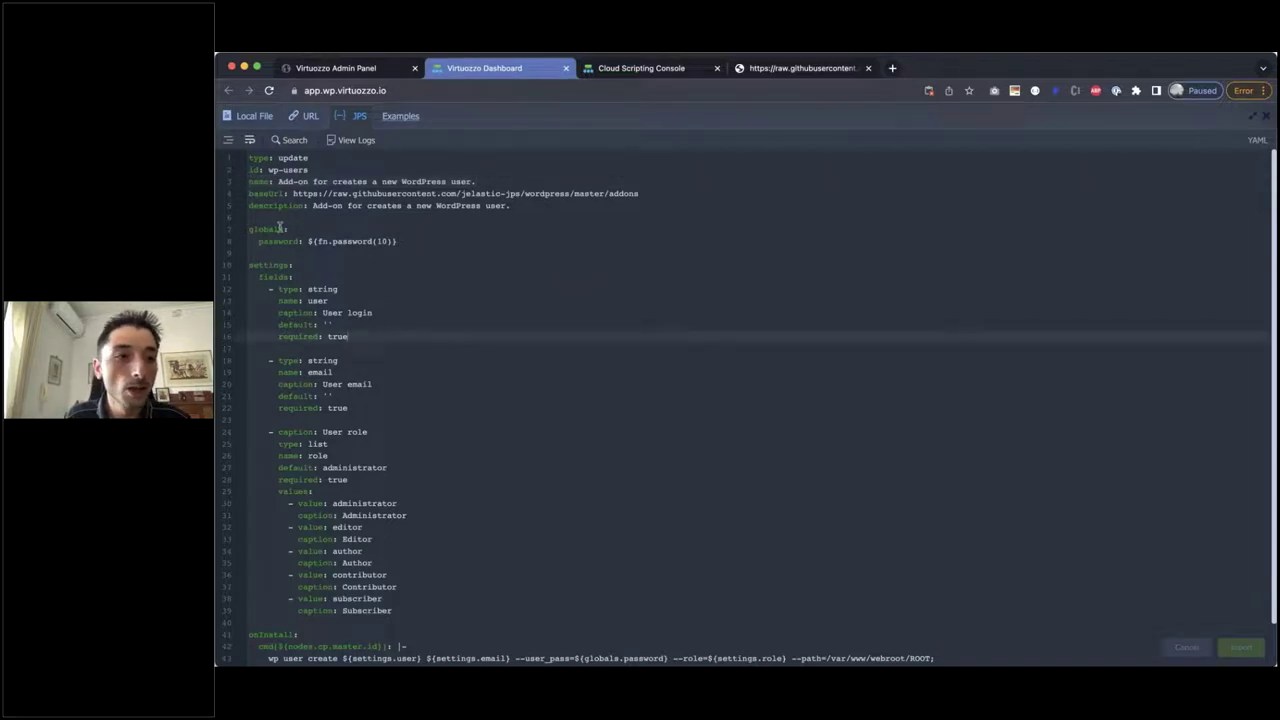
{"action": "left_click", "coordinate": [257, 242]}
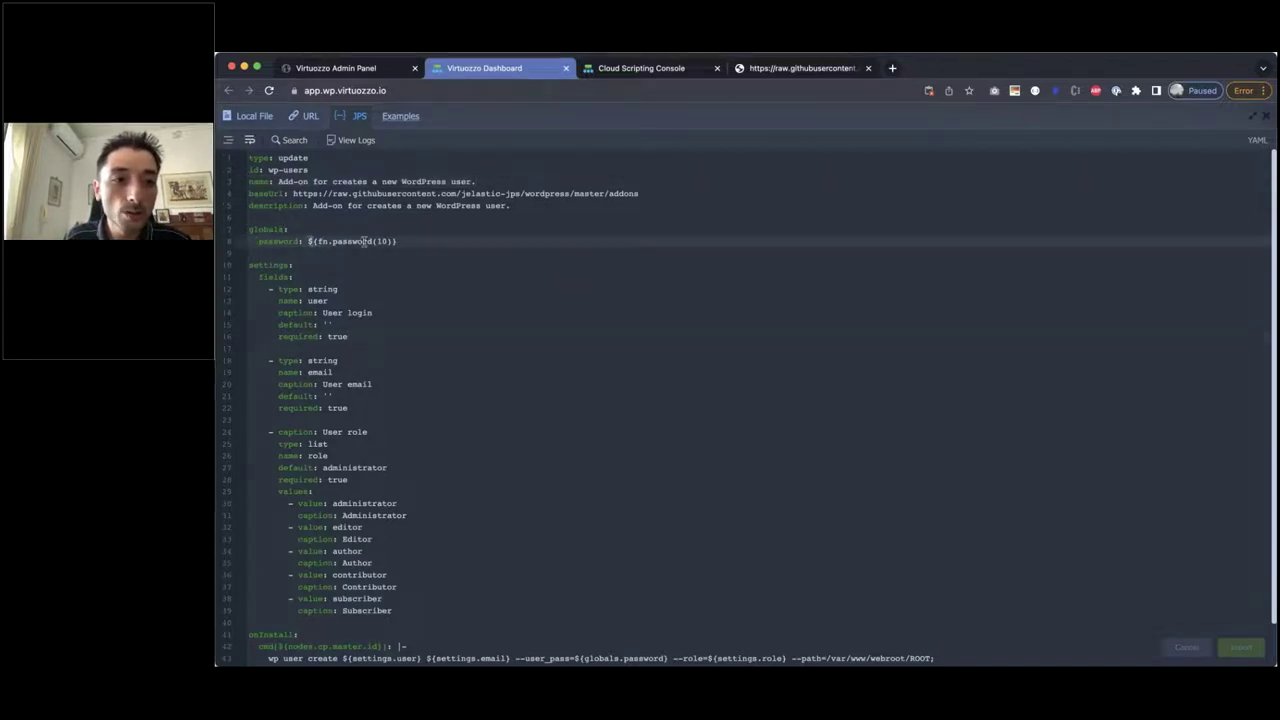
{"action": "left_click_drag", "start_coordinate": [397, 241], "coordinate": [305, 242]}
{"action": "left_click", "coordinate": [300, 289]}
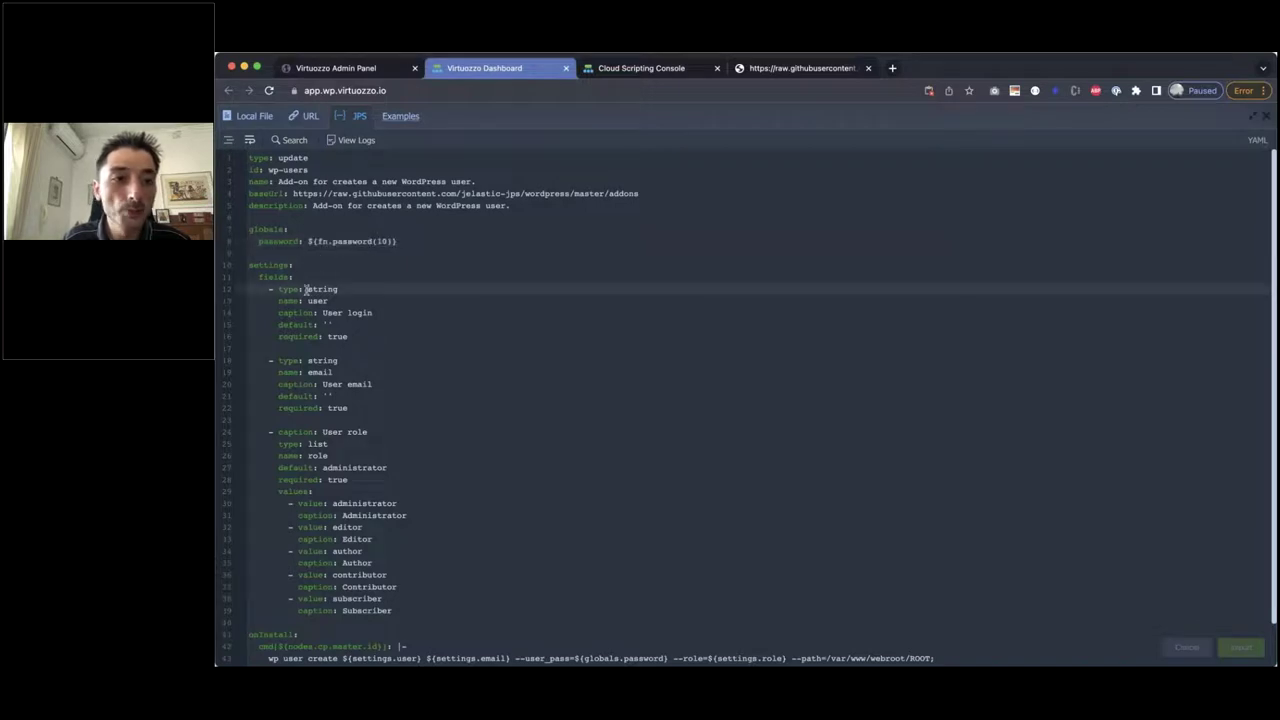
{"action": "scroll", "coordinate": [298, 258], "scroll_direction": "down", "scroll_amount": 2}
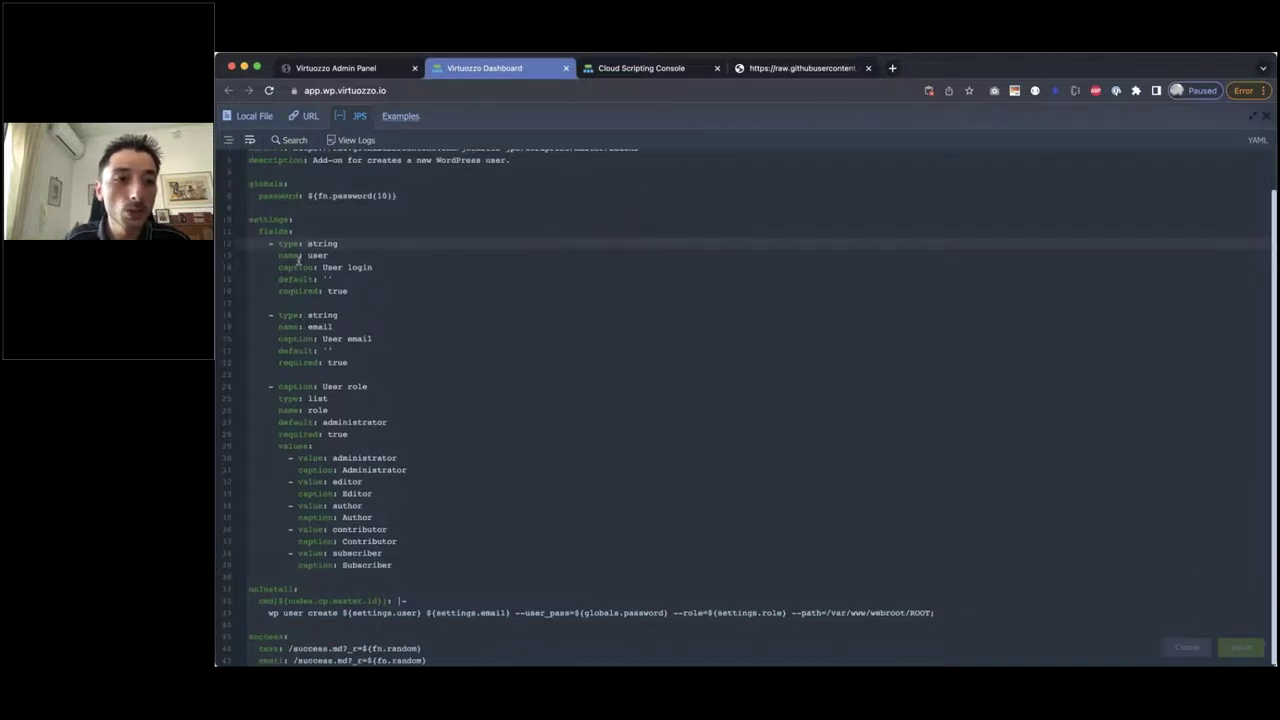
{"action": "left_click", "coordinate": [318, 314]}
Review the onInstall cmd running wp user create with ${settings.user} on the master node
{"action": "scroll", "coordinate": [316, 443], "scroll_direction": "down", "scroll_amount": 1}
{"action": "left_click", "coordinate": [298, 600]}
{"action": "left_click", "coordinate": [322, 586]}
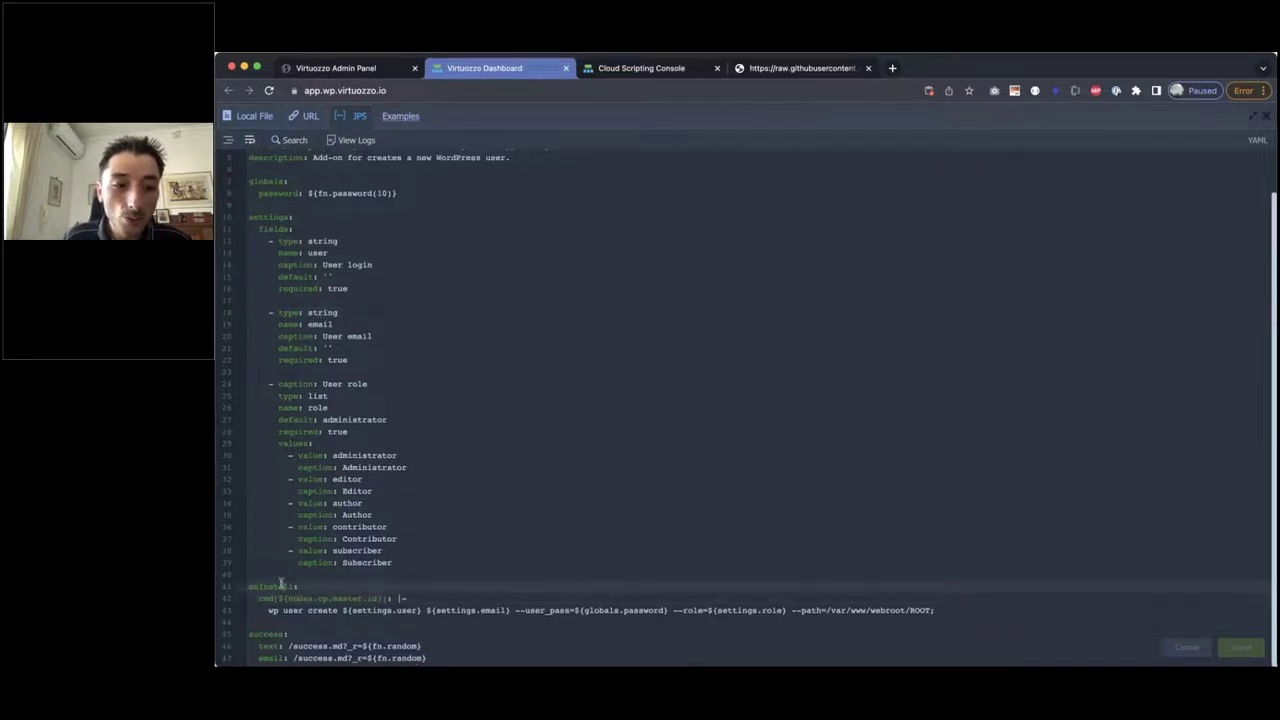
{"action": "double_click", "coordinate": [265, 586]}
{"action": "left_click_drag", "start_coordinate": [266, 610], "coordinate": [594, 623]}
{"action": "left_click", "coordinate": [285, 609]}
{"action": "double_click", "coordinate": [266, 598]}
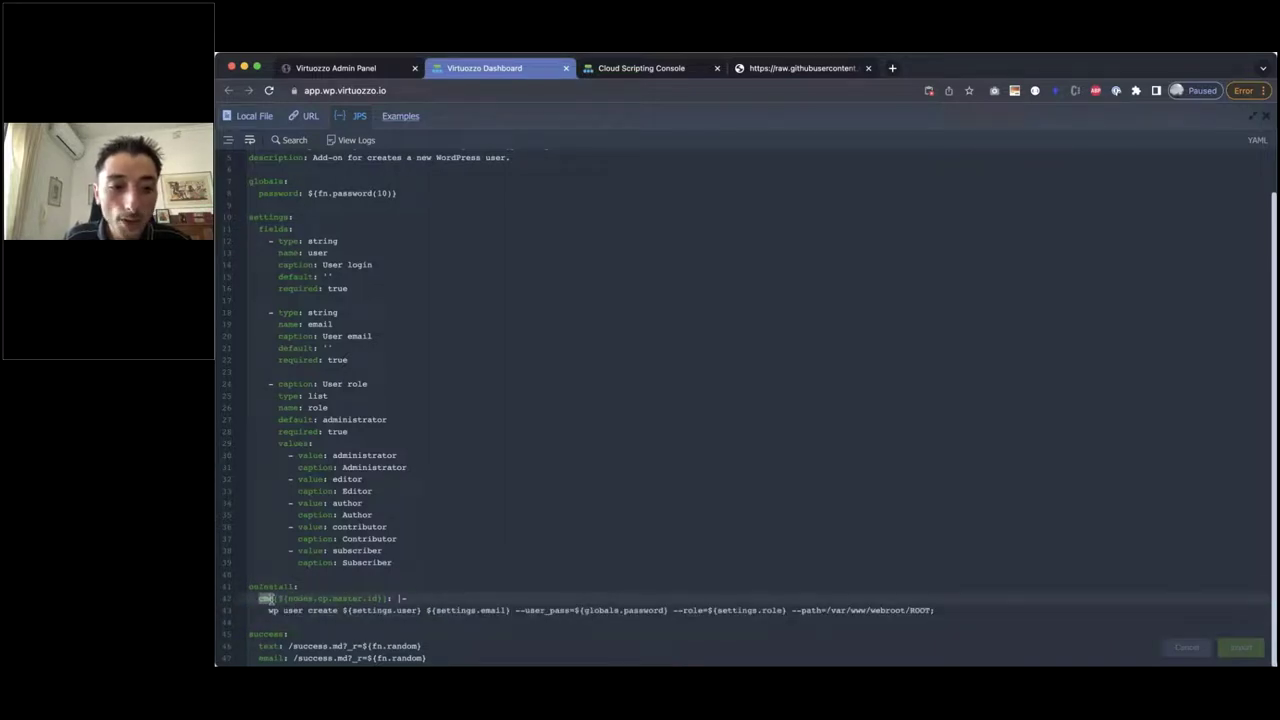
{"action": "left_click", "coordinate": [317, 598]}
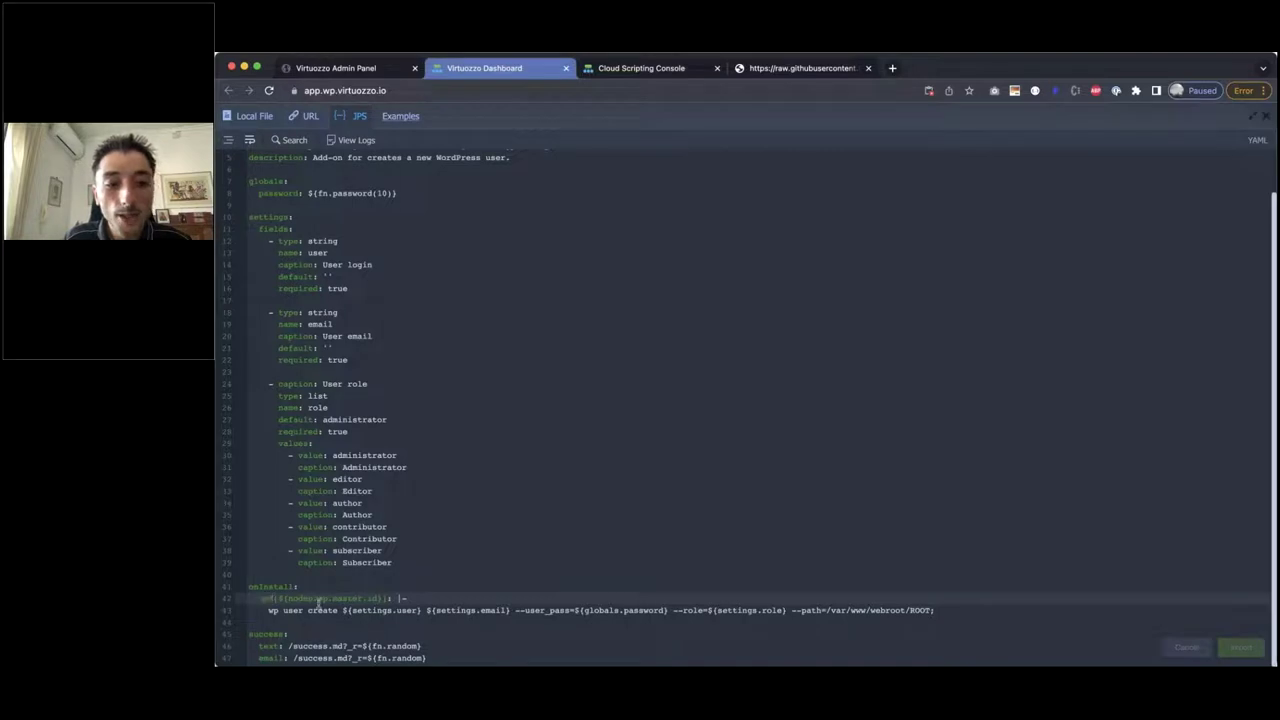
{"action": "double_click", "coordinate": [345, 598]}
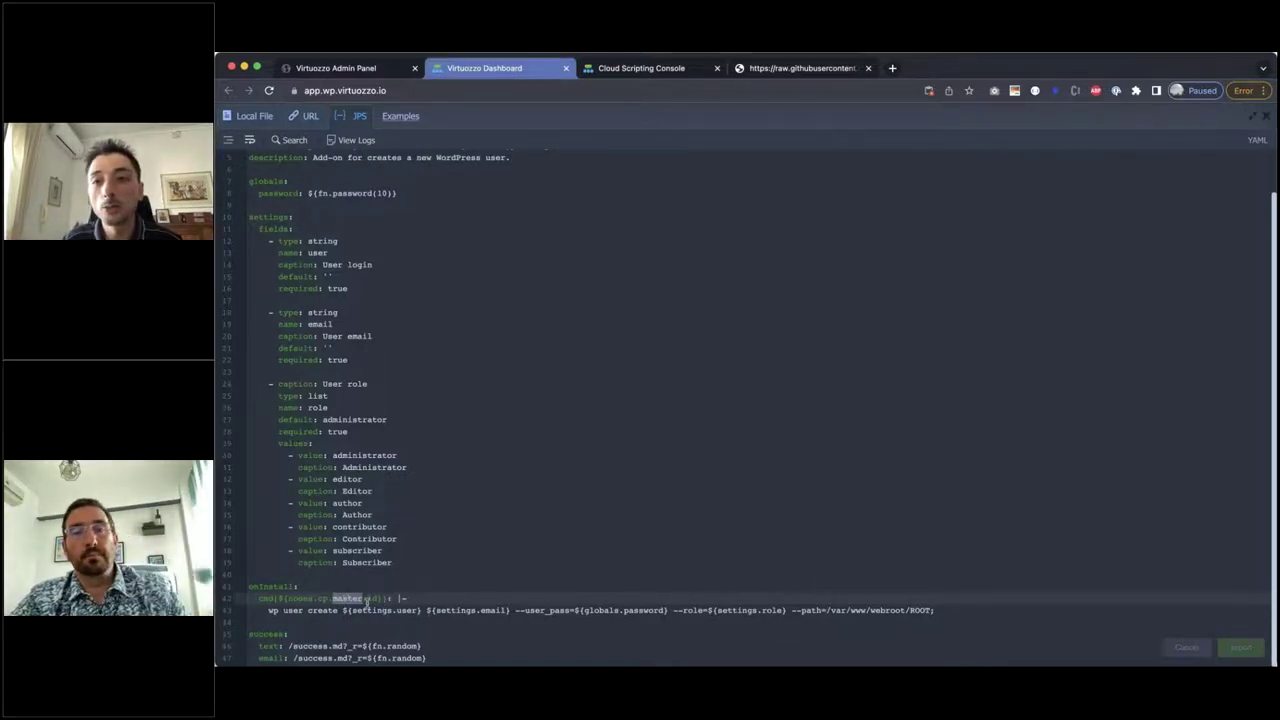
{"action": "left_click", "coordinate": [297, 611]}
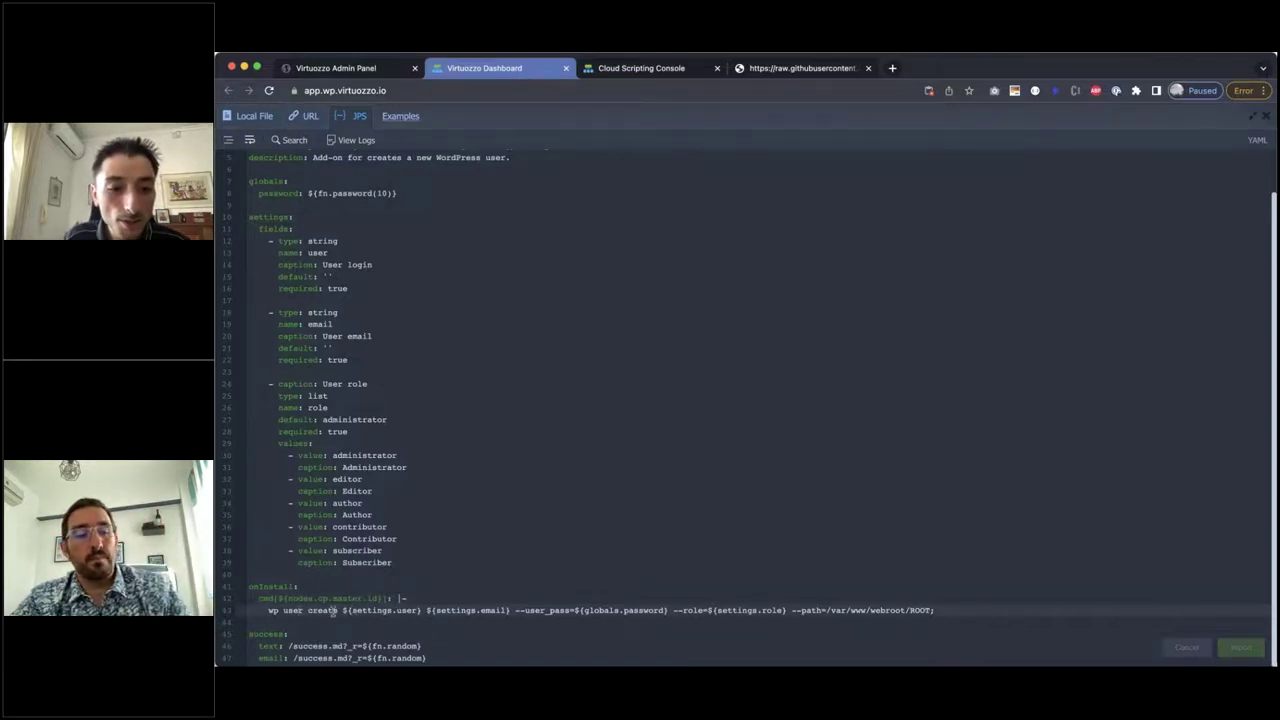
{"action": "left_click_drag", "start_coordinate": [343, 612], "coordinate": [426, 612]}
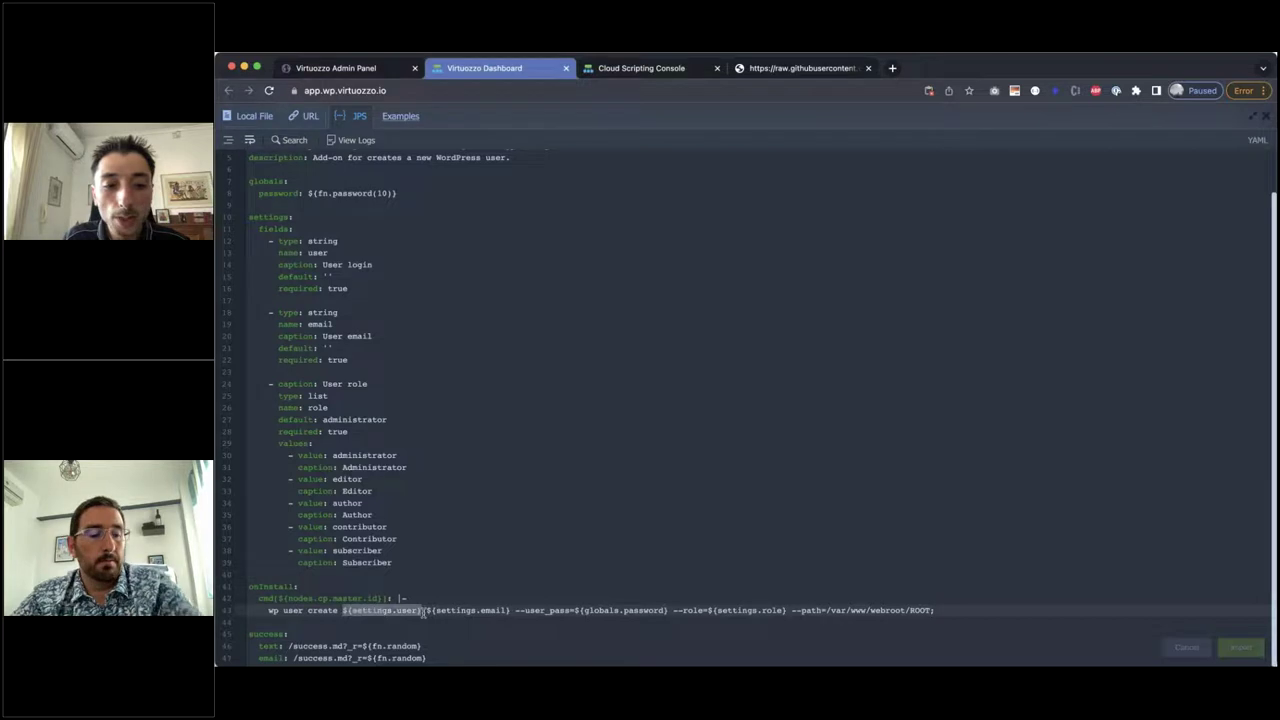
{"action": "left_click", "coordinate": [442, 611]}
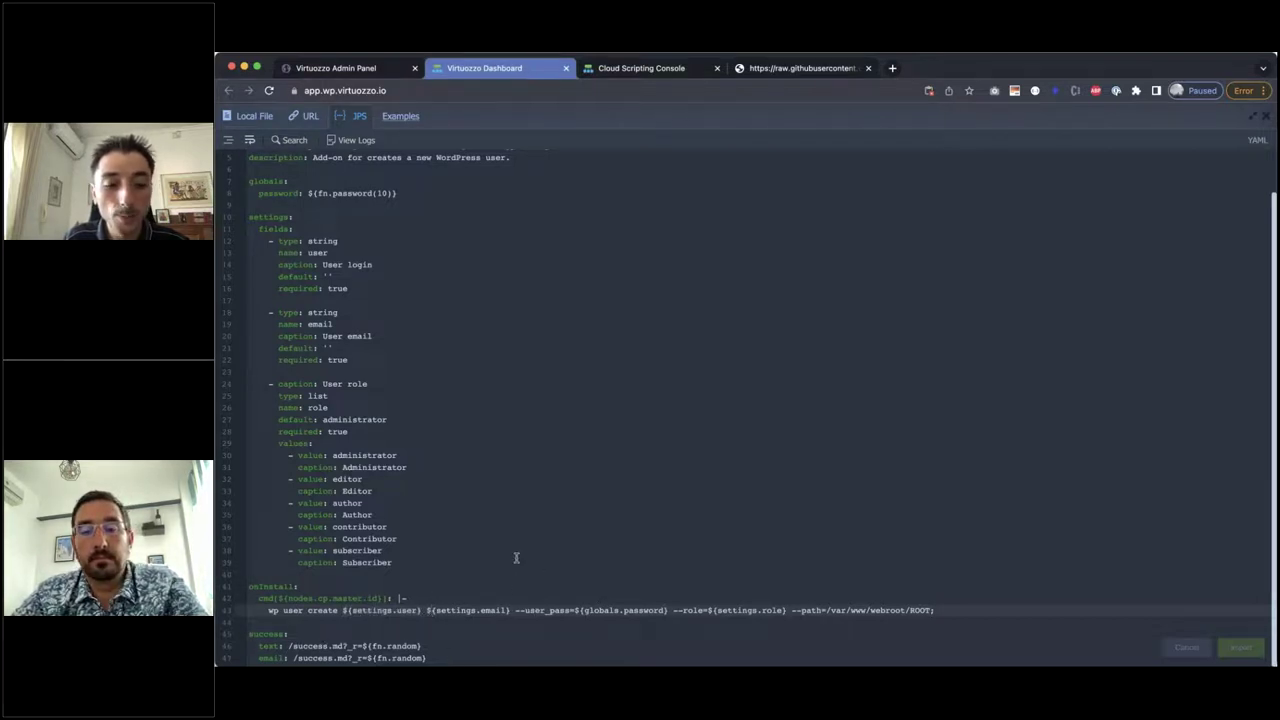
{"action": "scroll", "coordinate": [650, 545], "scroll_direction": "up", "scroll_amount": 2}
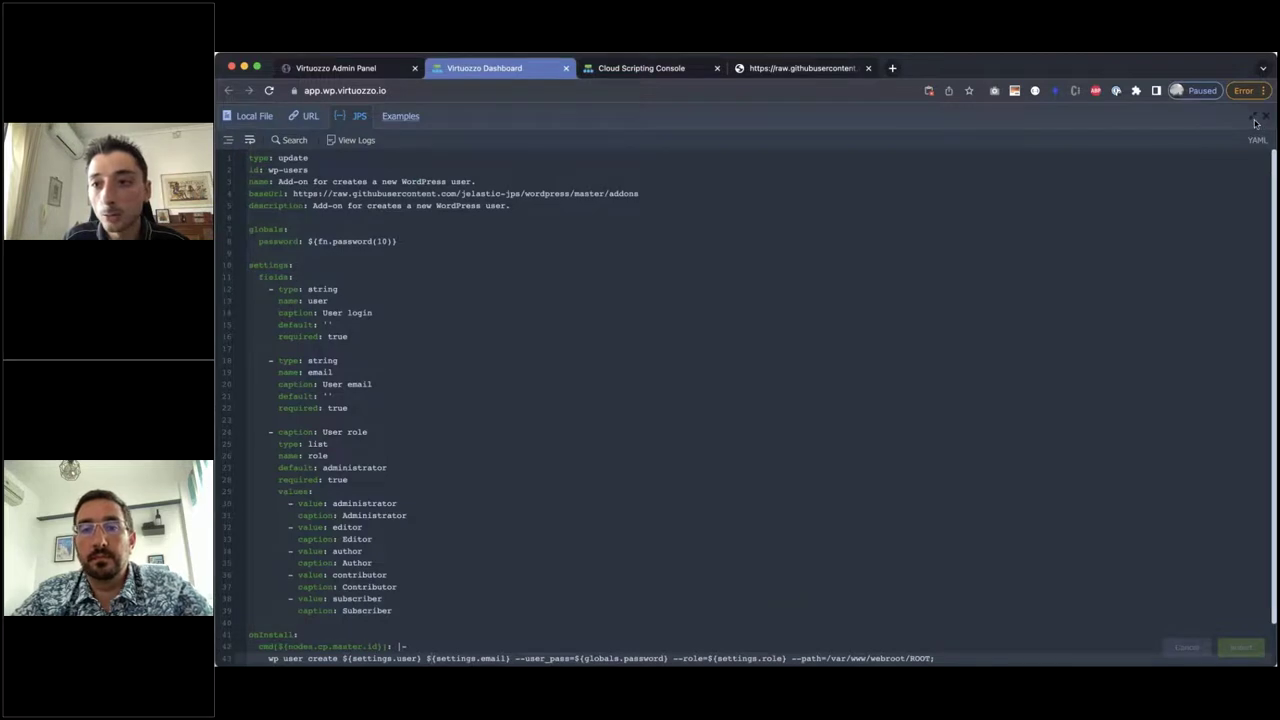
Import the manifest, enter the user login and e-mail, keep Administrator, and install on Cluster
{"action": "left_click", "coordinate": [1255, 119]}
{"action": "left_click", "coordinate": [889, 487]}
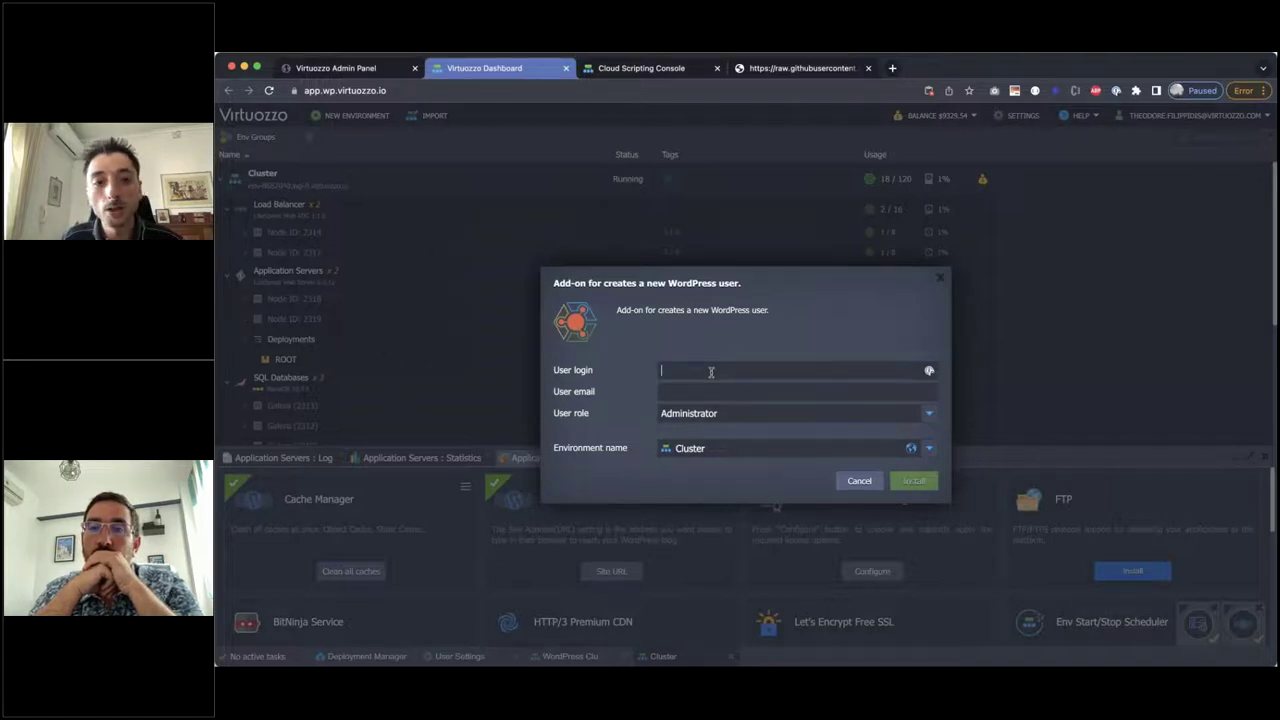
{"action": "type", "text": "testing_user"}
{"action": "key", "text": "Tab"}
{"action": "type", "text": "test"}
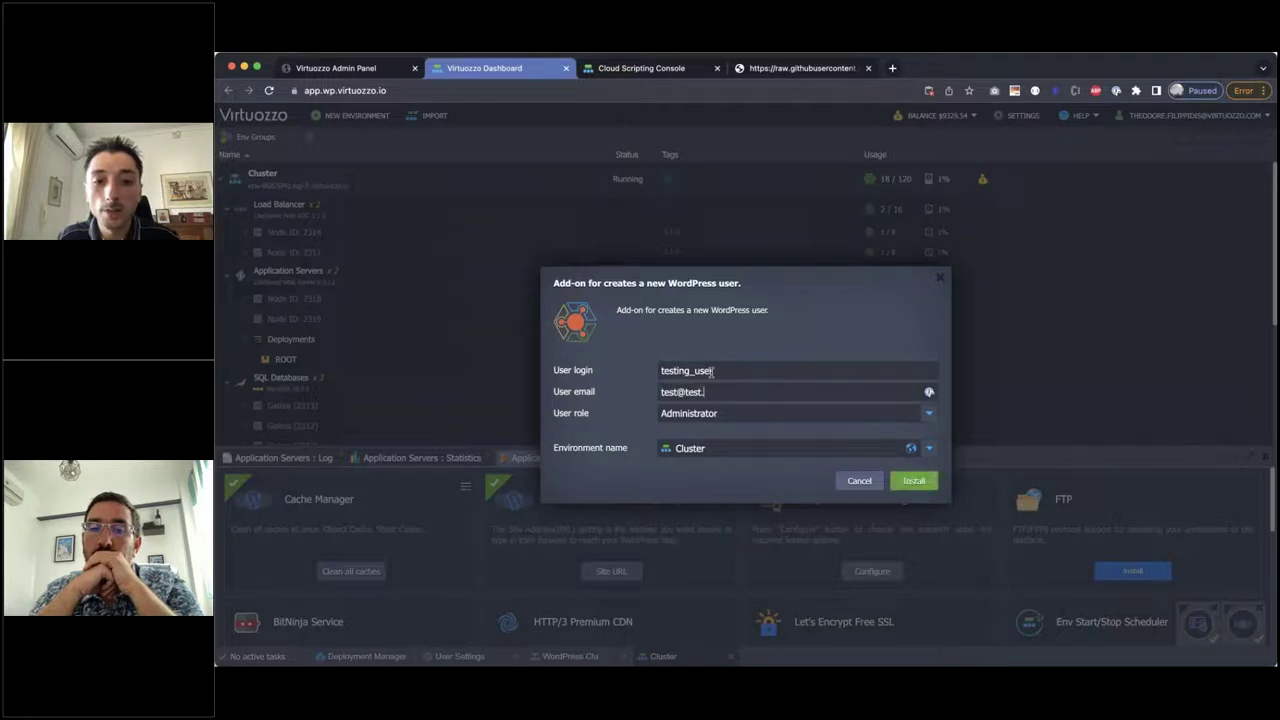
{"action": "left_click", "coordinate": [757, 413]}
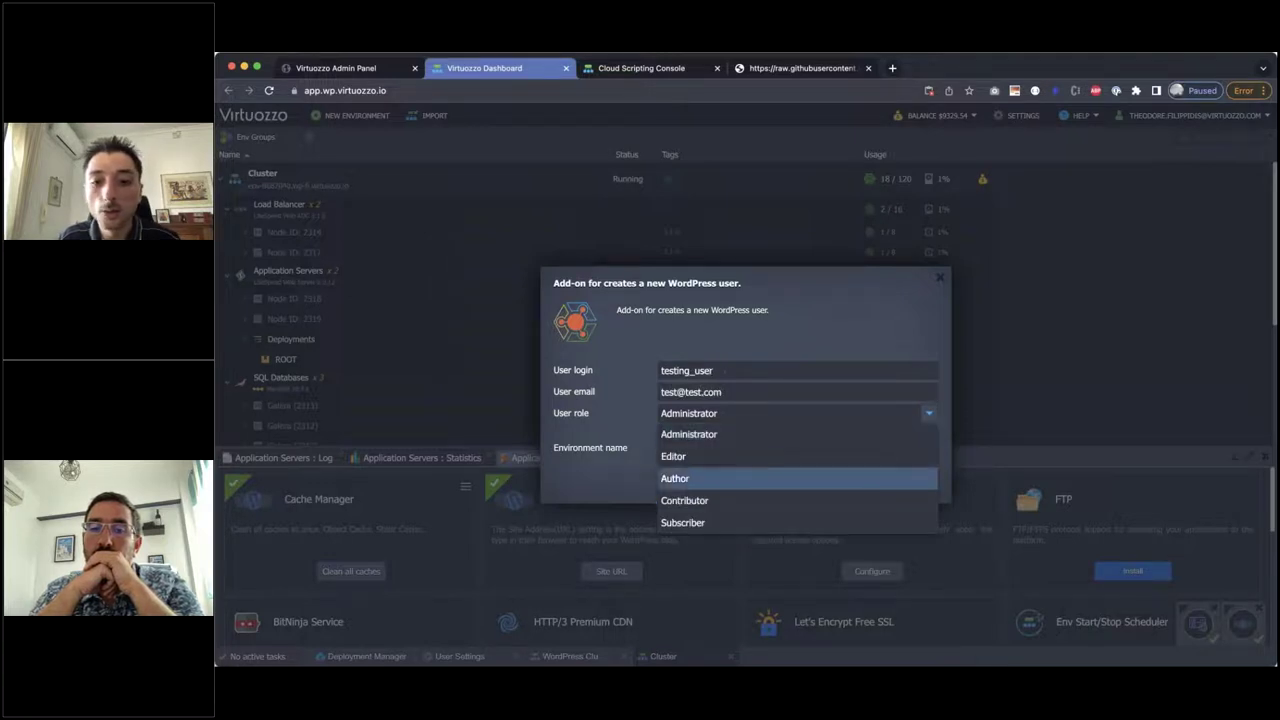
{"action": "left_click", "coordinate": [740, 434]}
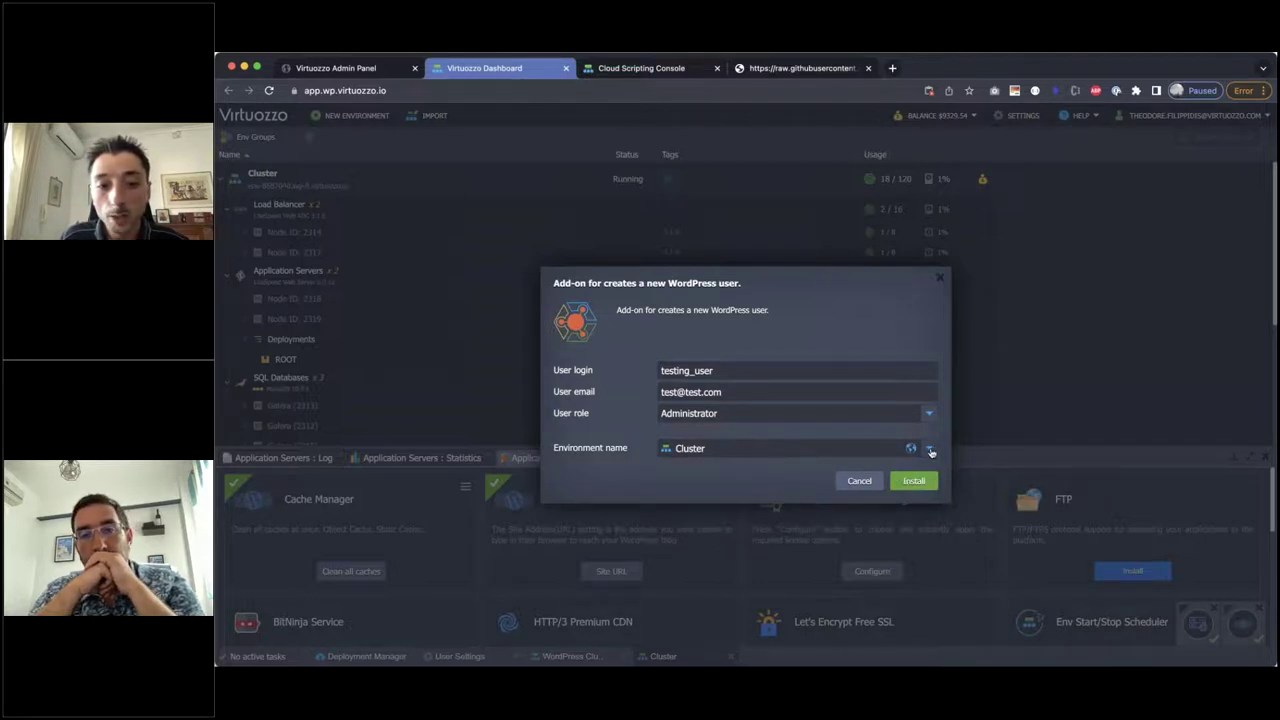
{"action": "left_click", "coordinate": [930, 452]}
{"action": "left_click", "coordinate": [820, 470]}
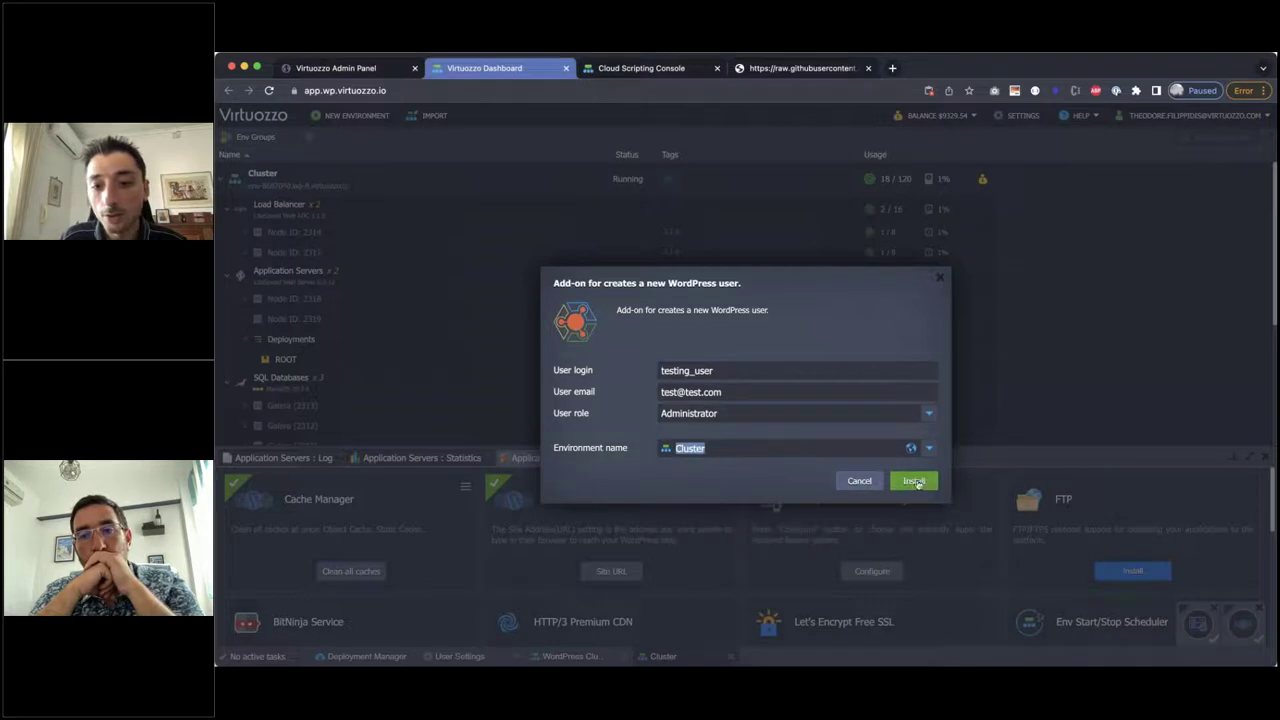
{"action": "left_click", "coordinate": [917, 482]}
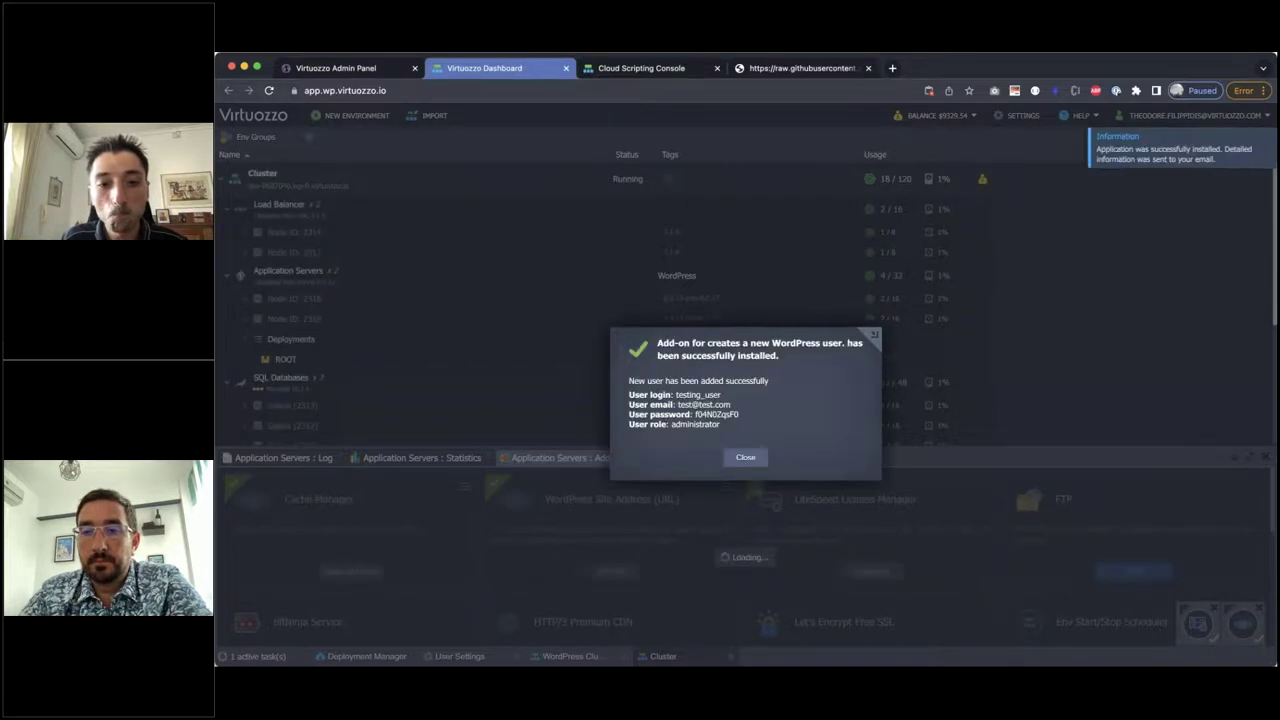
Select the new user's login and generated password in the success message, then close it
{"action": "left_click_drag", "start_coordinate": [631, 394], "coordinate": [726, 406]}
{"action": "double_click", "coordinate": [697, 394]}
{"action": "double_click", "coordinate": [718, 414]}
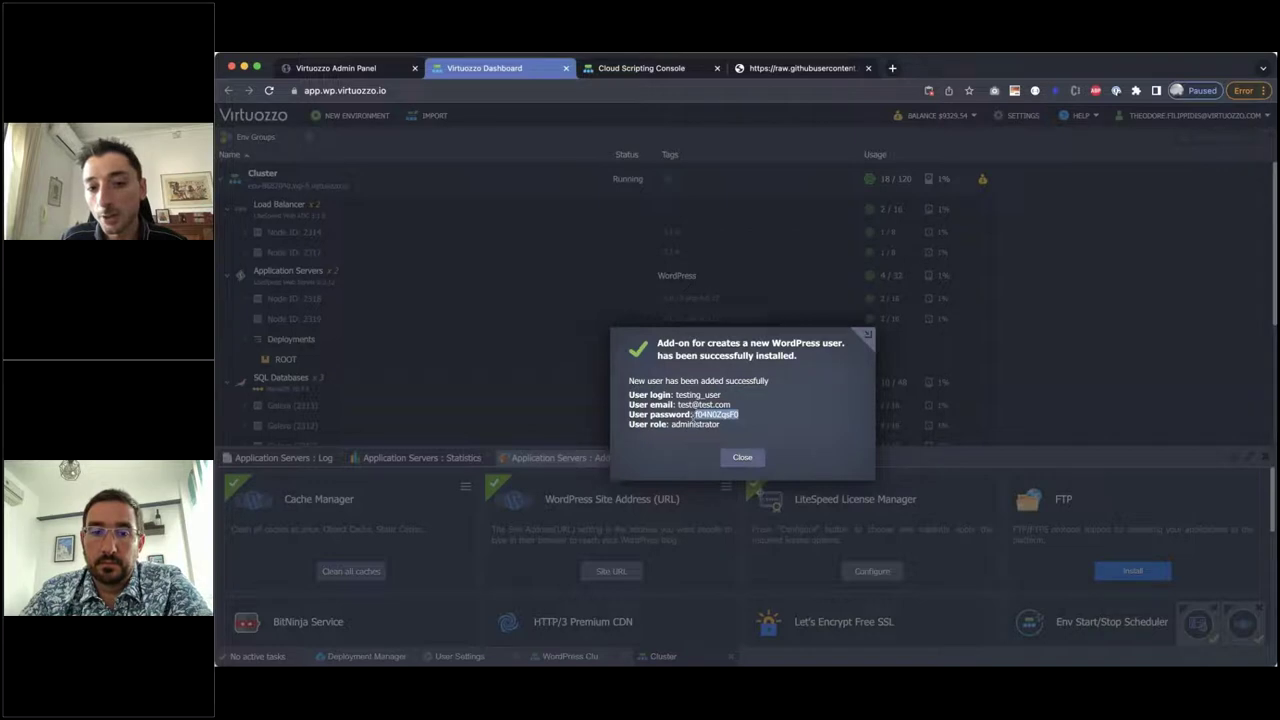
{"action": "left_click", "coordinate": [741, 458]}
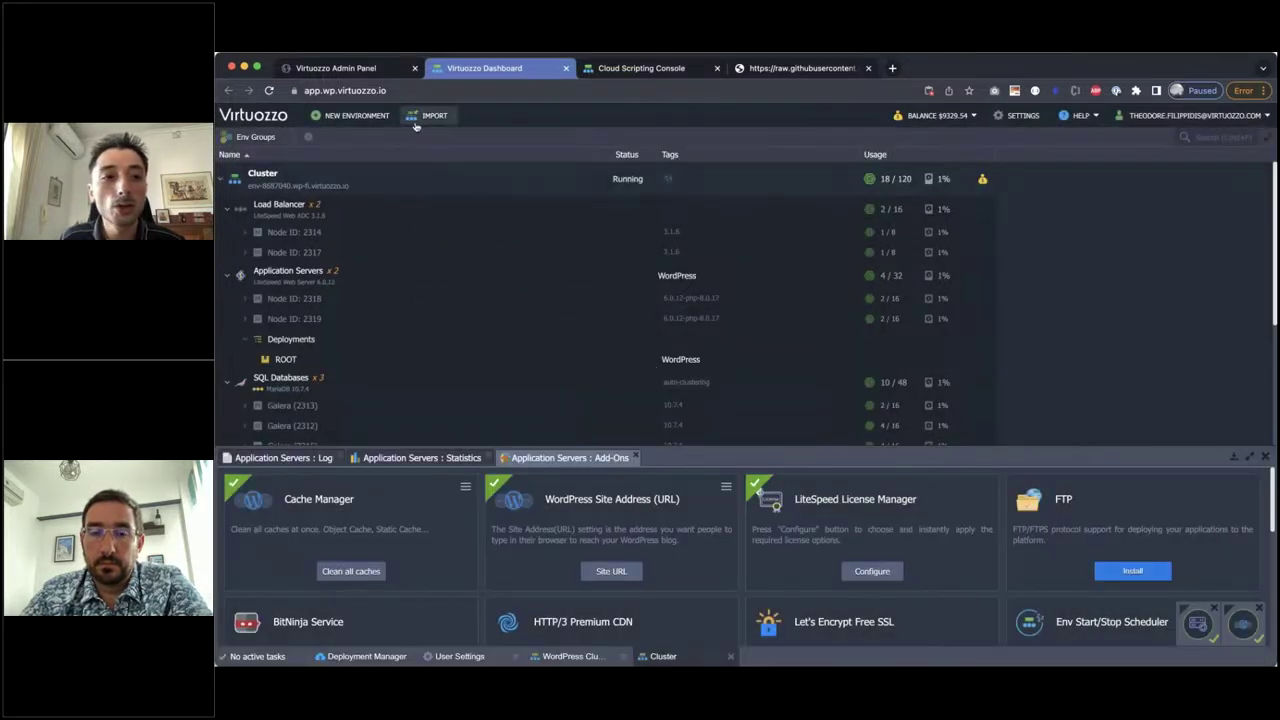
Cancel the reopened import window and load docs.cloudscripting.com in a new browser tab
{"action": "left_click", "coordinate": [432, 115]}
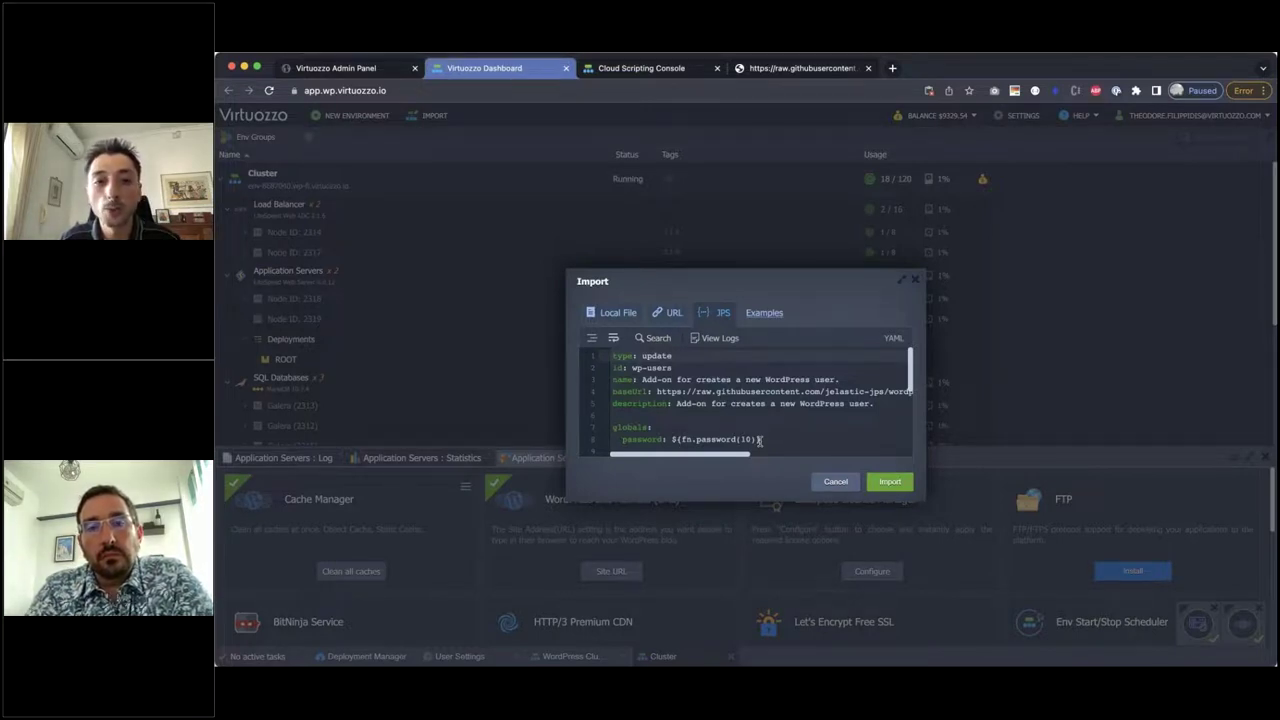
{"action": "left_click", "coordinate": [835, 483]}
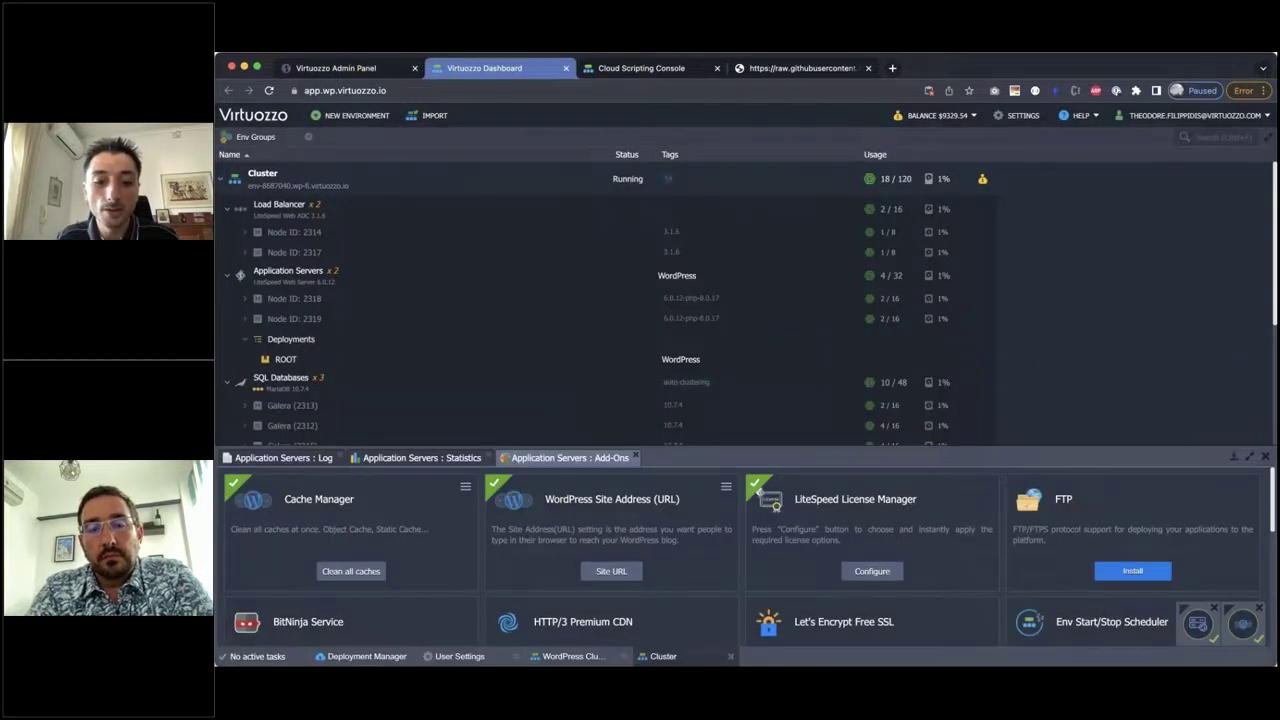
{"action": "key", "text": "ctrl+t"}
{"action": "type", "text": "docs.cloudscripting.com"}
{"action": "key", "text": "Return"}
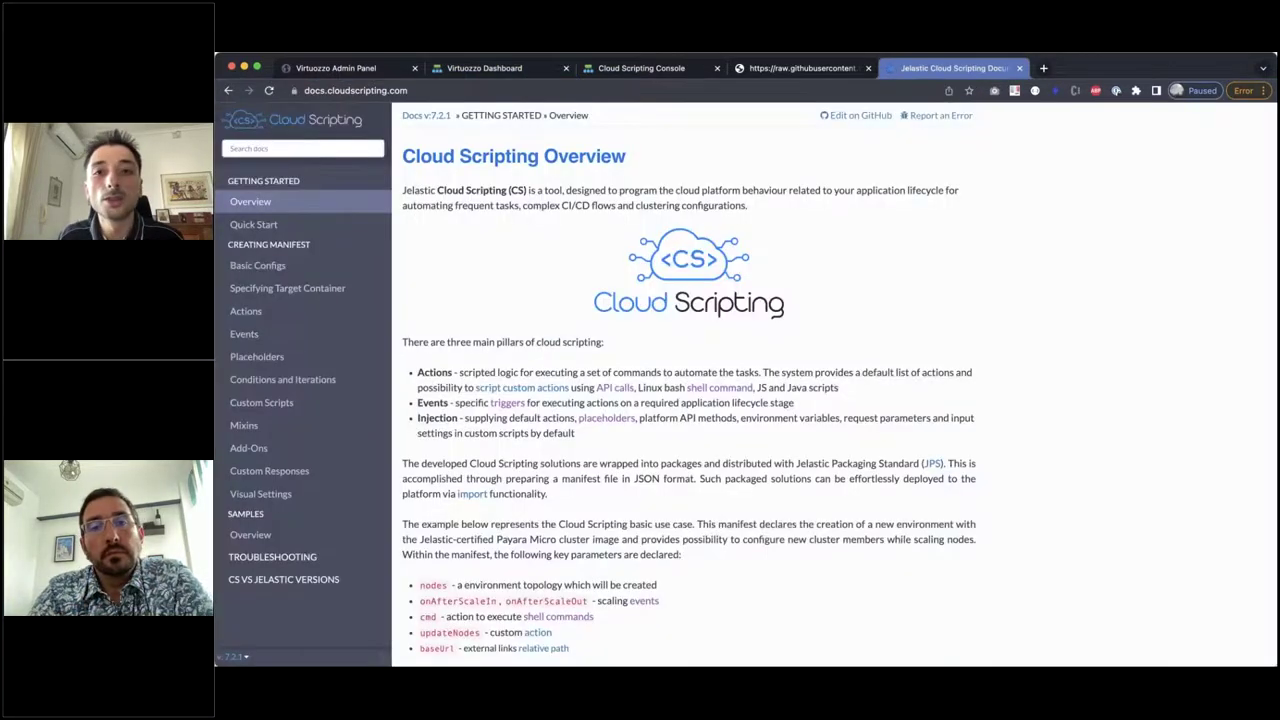
Read the onAlert event section and its examples on the Cloud Scripting Events page
{"action": "left_click", "coordinate": [285, 336]}
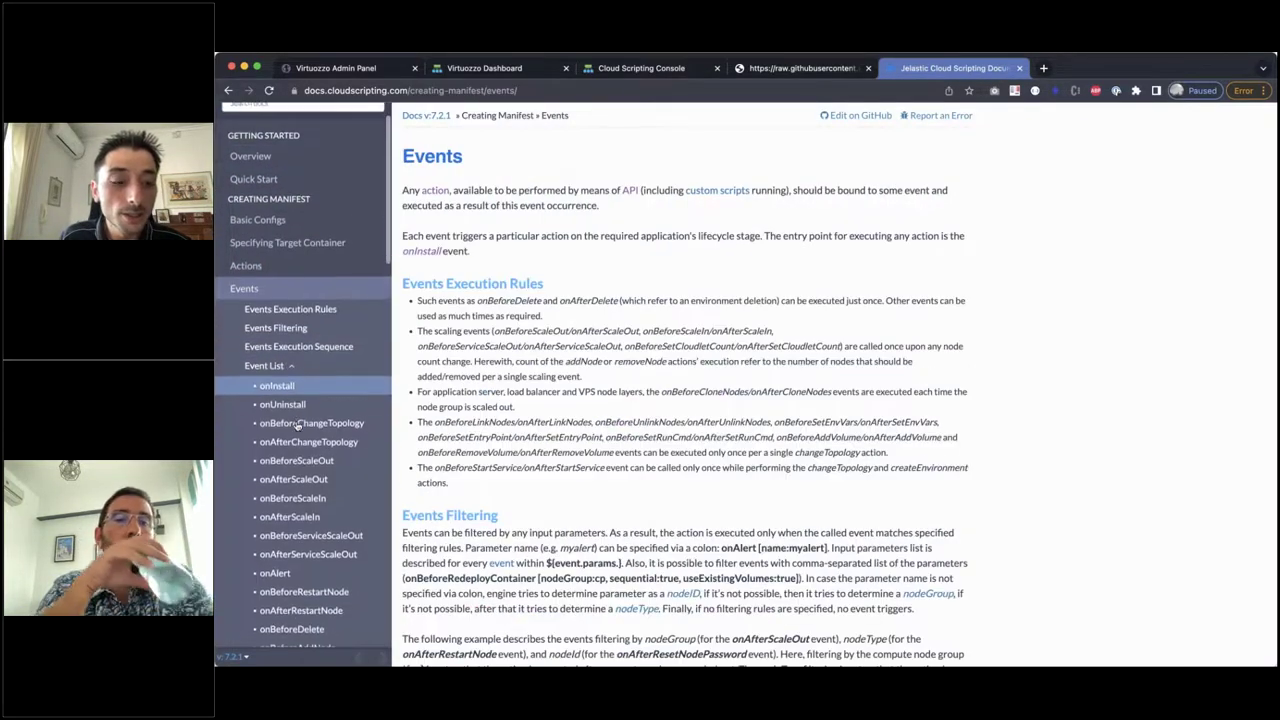
{"action": "scroll", "coordinate": [303, 493], "scroll_direction": "down", "scroll_amount": 5}
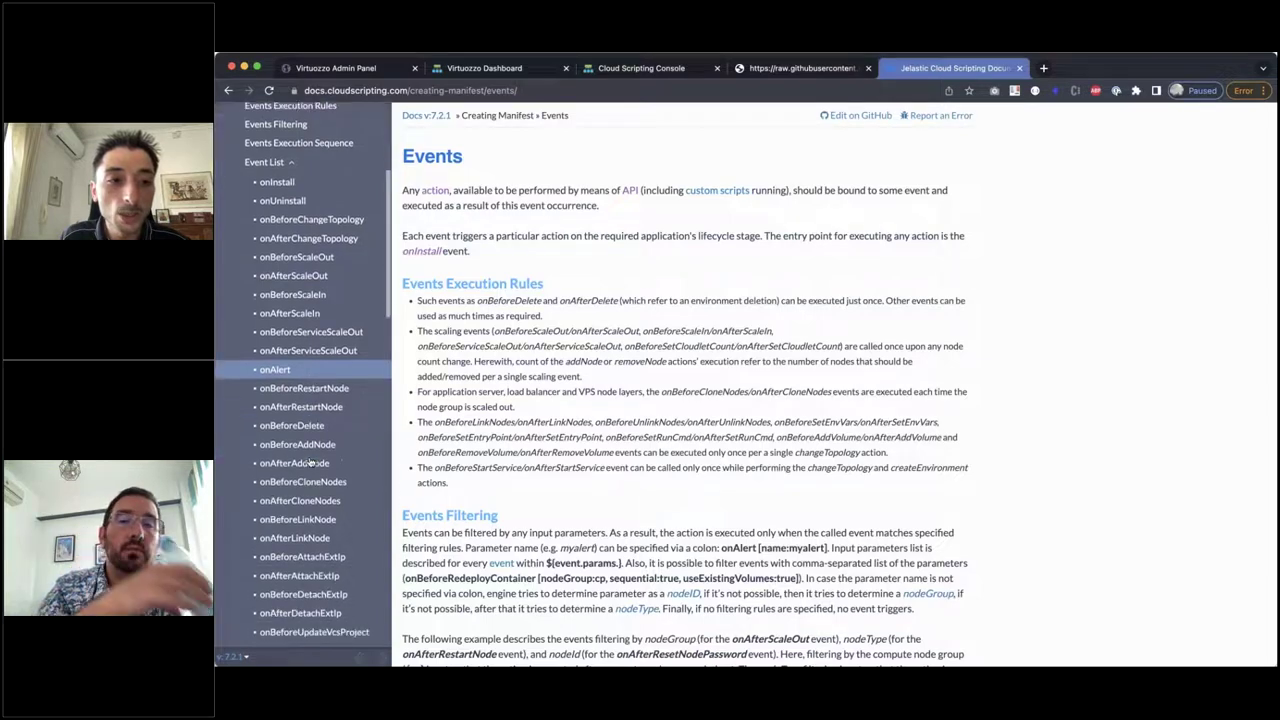
{"action": "scroll", "coordinate": [298, 209], "scroll_direction": "down", "scroll_amount": 10}
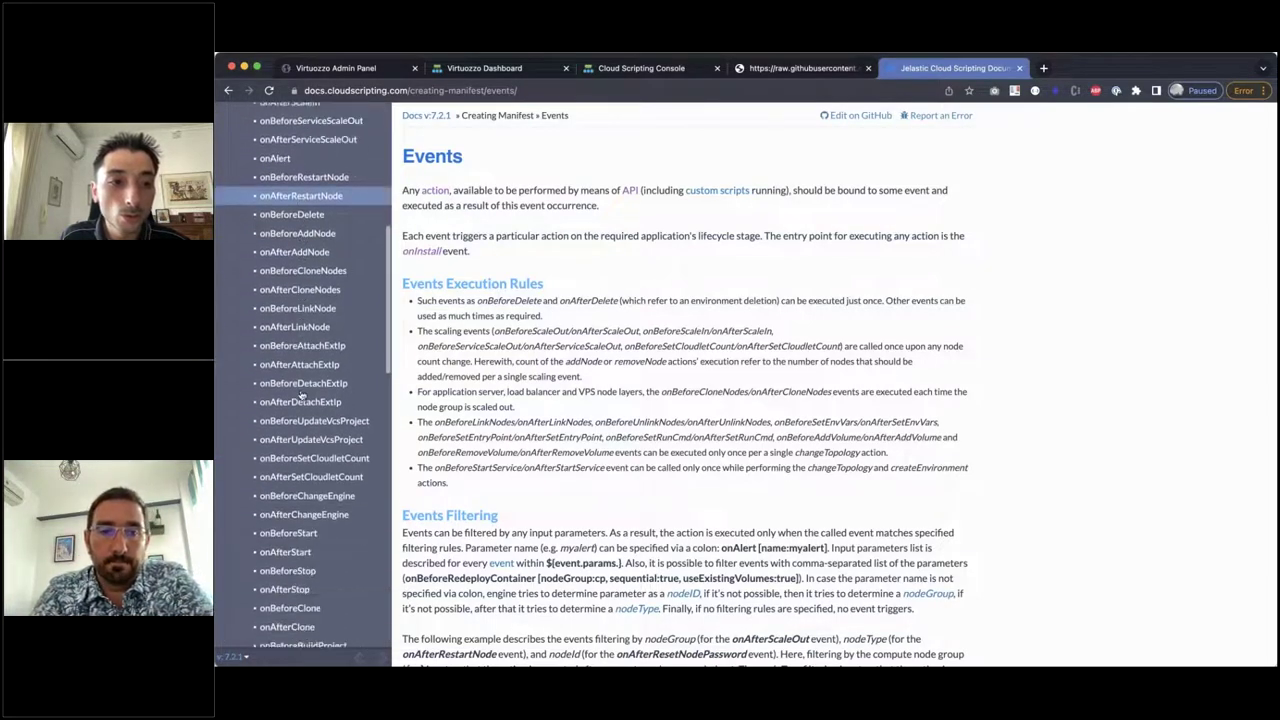
{"action": "scroll", "coordinate": [300, 396], "scroll_direction": "up", "scroll_amount": 9}
{"action": "left_click", "coordinate": [276, 303]}
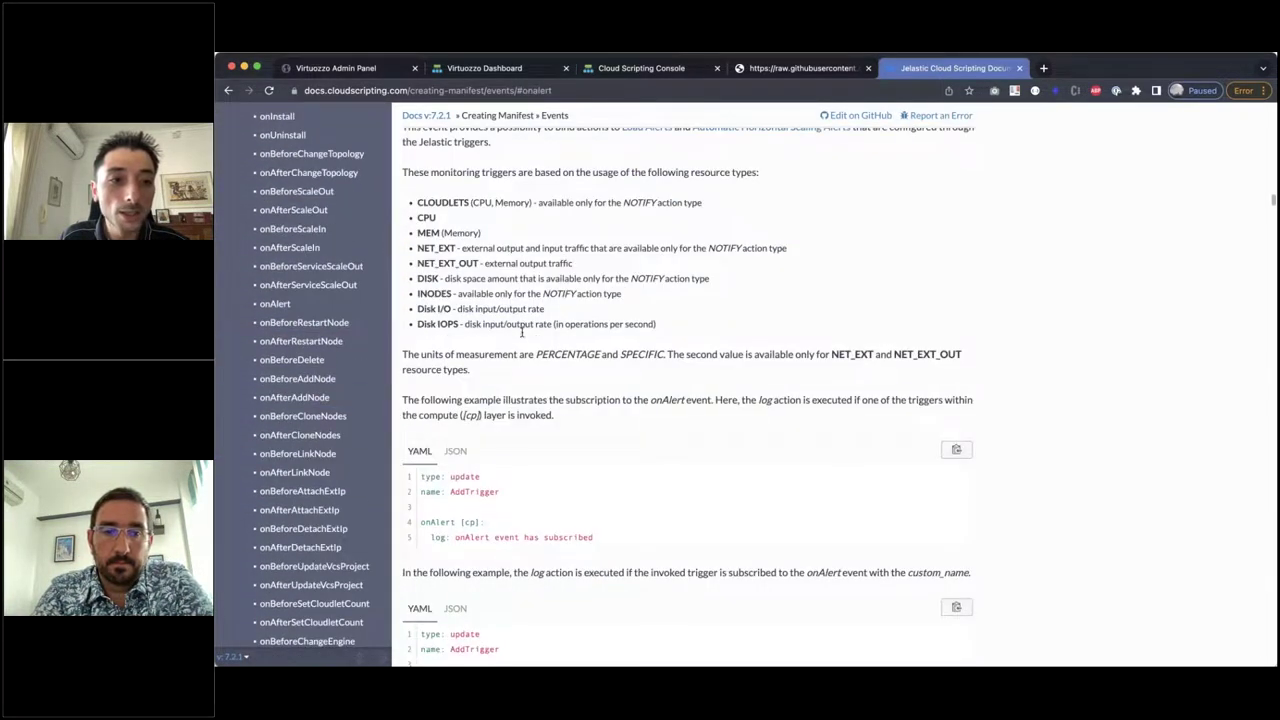
{"action": "scroll", "coordinate": [460, 267], "scroll_direction": "down", "scroll_amount": 2}
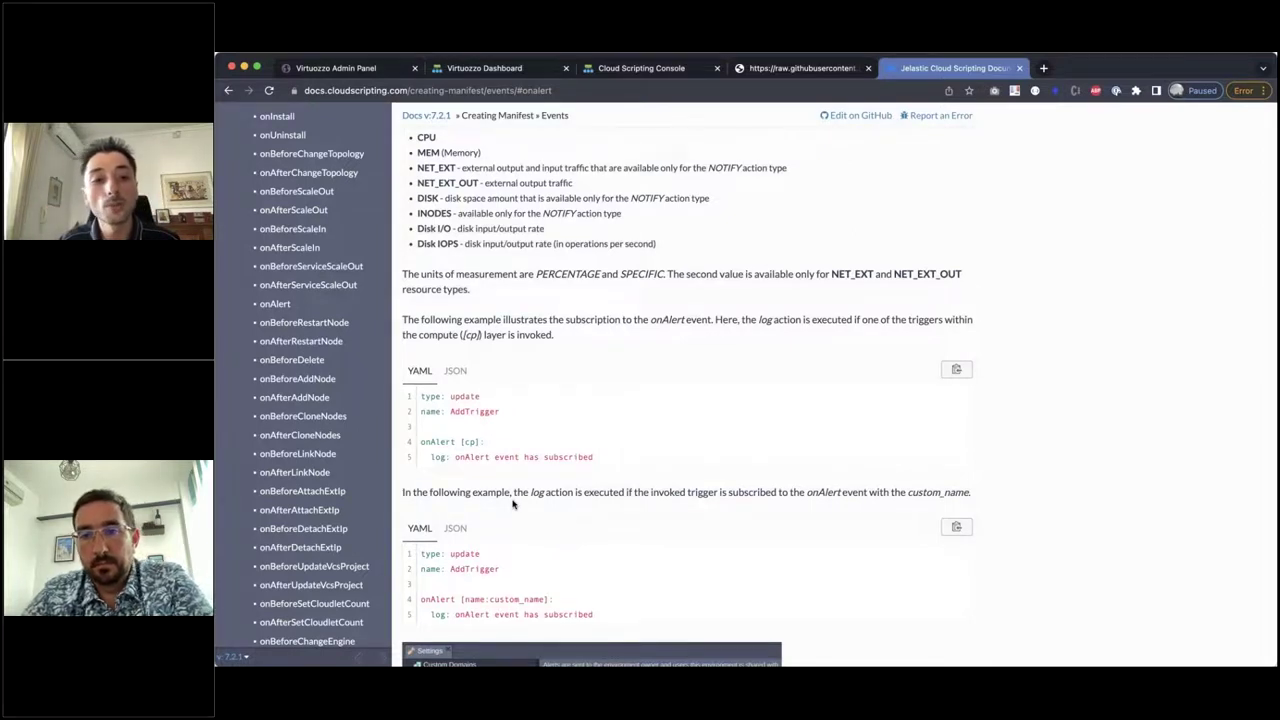
{"action": "scroll", "coordinate": [295, 428], "scroll_direction": "down", "scroll_amount": 5}
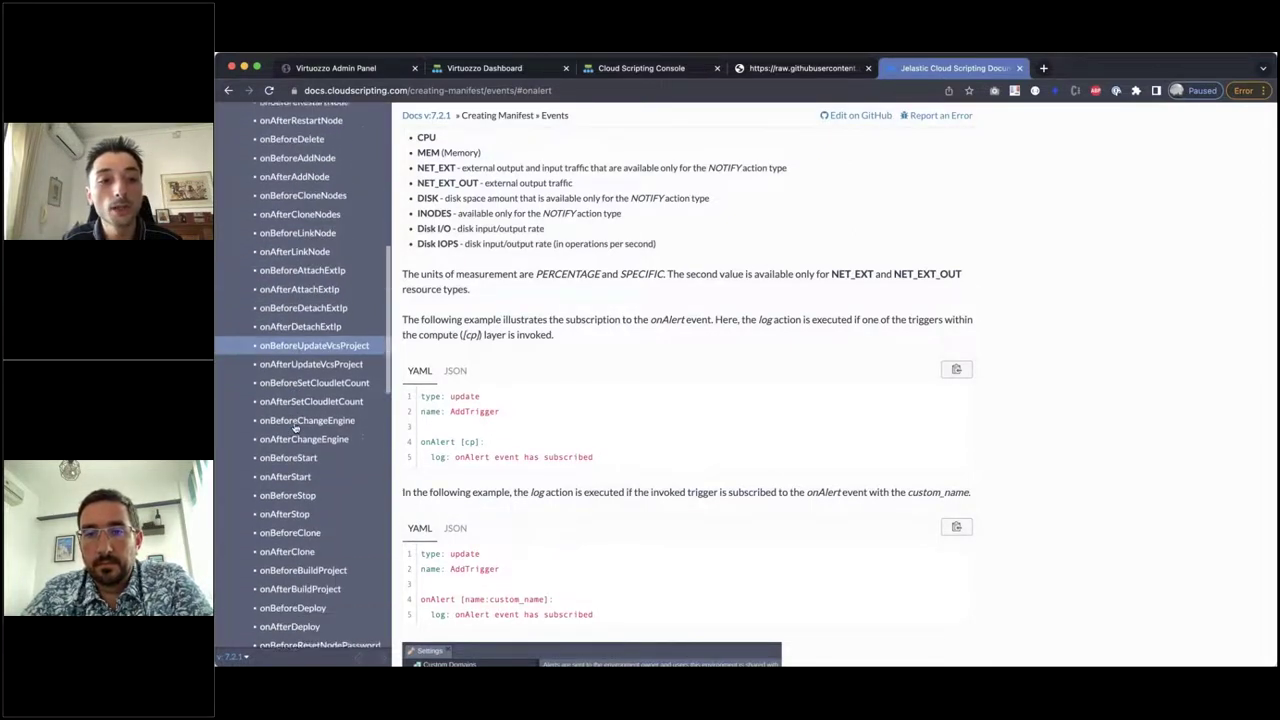
{"action": "scroll", "coordinate": [295, 428], "scroll_direction": "down", "scroll_amount": 1}
{"action": "scroll", "coordinate": [320, 517], "scroll_direction": "down", "scroll_amount": 4}
{"action": "scroll", "coordinate": [320, 517], "scroll_direction": "up", "scroll_amount": 10}
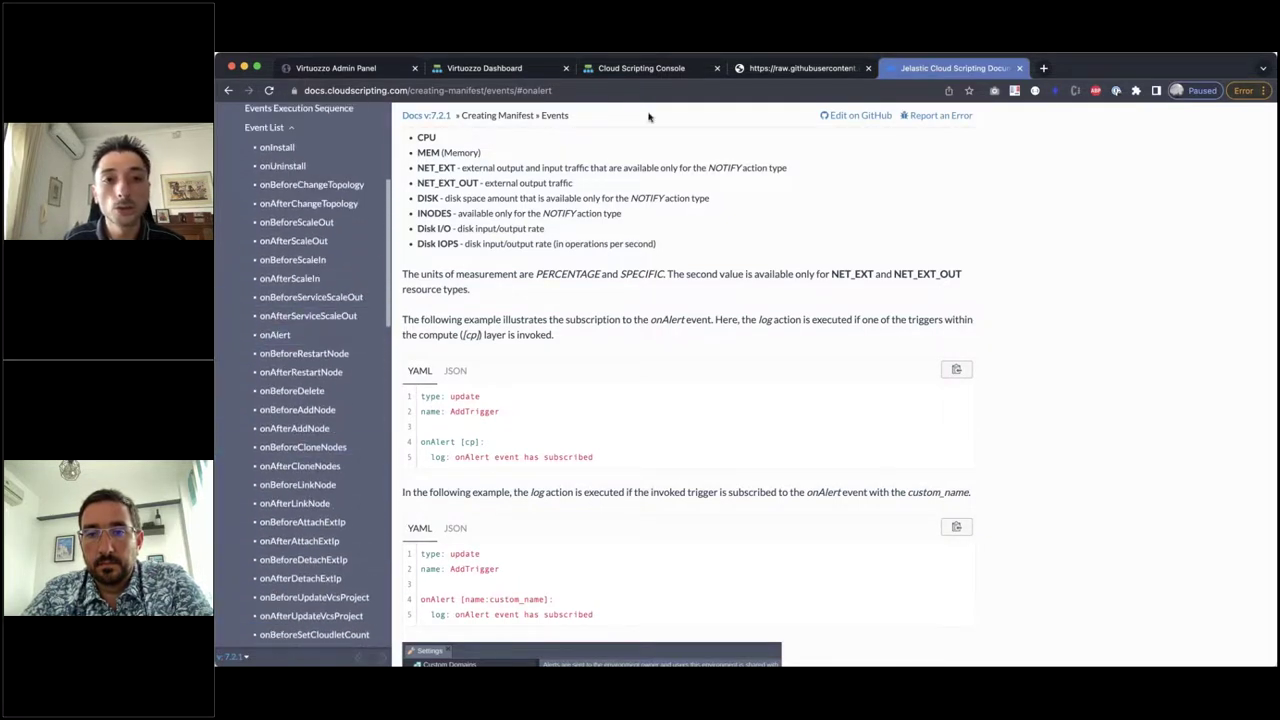
{"action": "left_click", "coordinate": [641, 68]}
Check the console log's Add-on installation entries for the new WordPress user, then return to the dashboard
{"action": "left_click", "coordinate": [514, 70]}
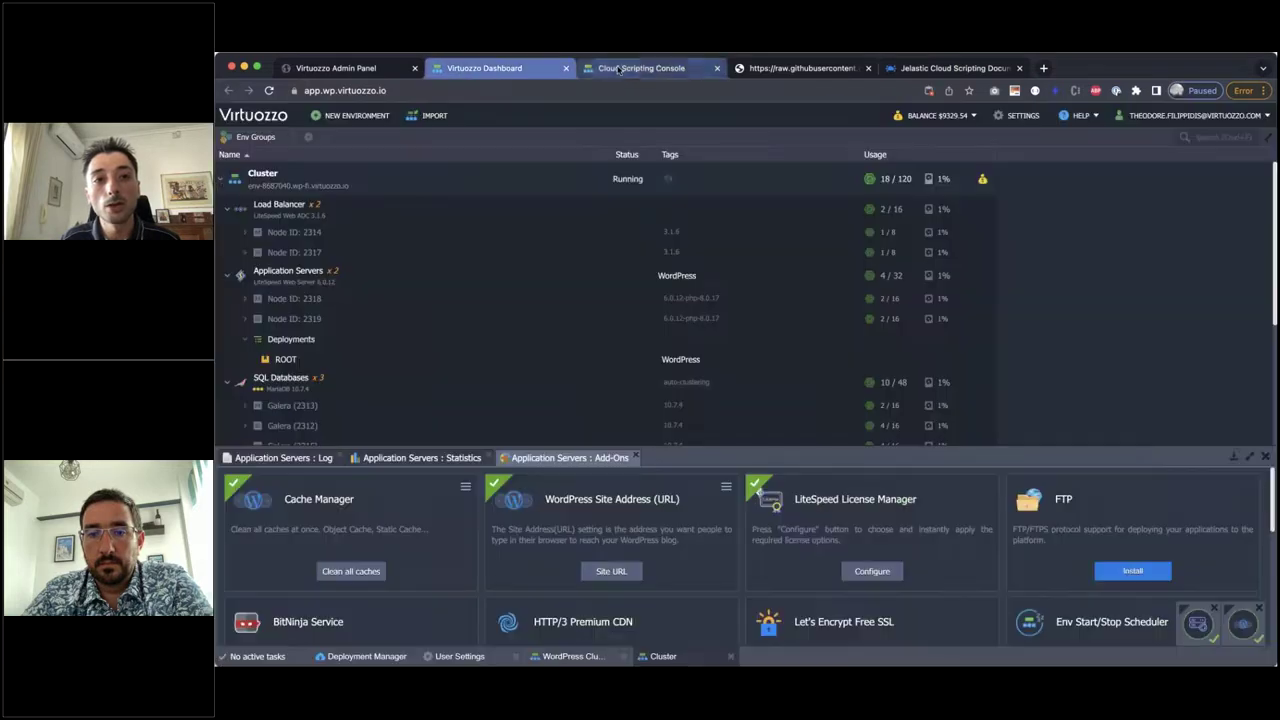
{"action": "left_click", "coordinate": [617, 70]}
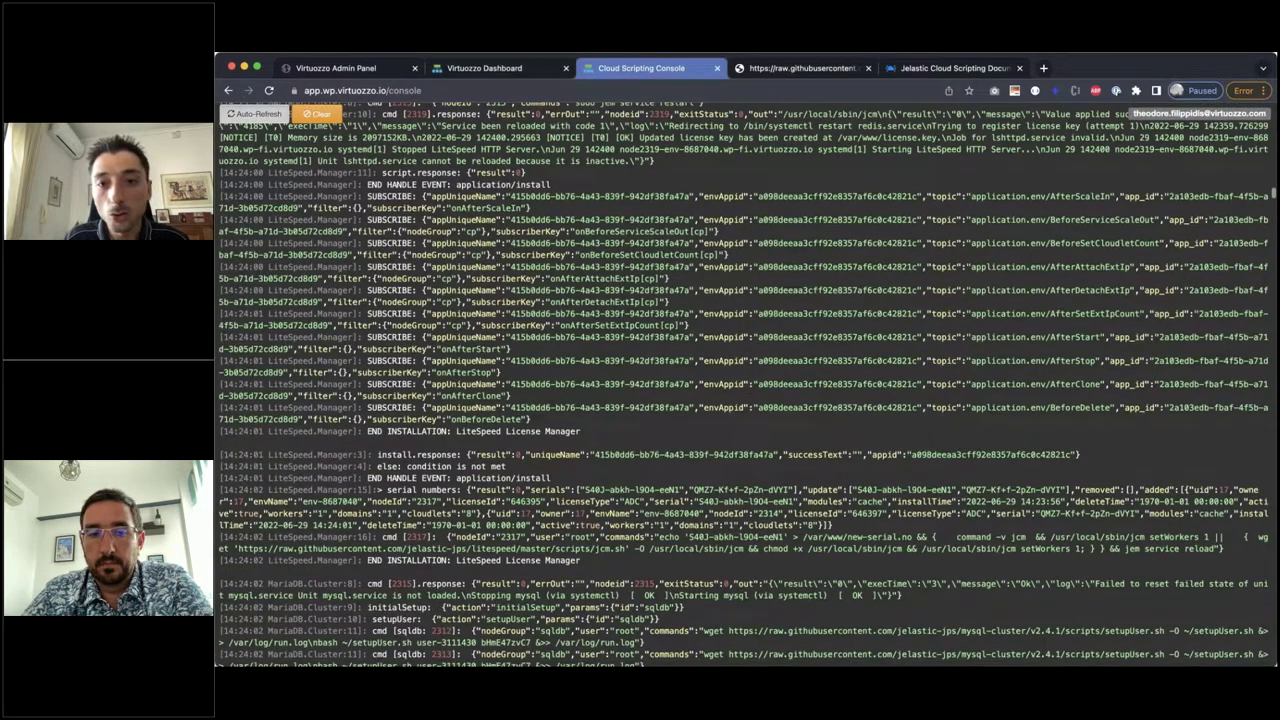
{"action": "key", "text": "ctrl+shift+Tab"}
{"action": "key", "text": "ctrl+Tab"}
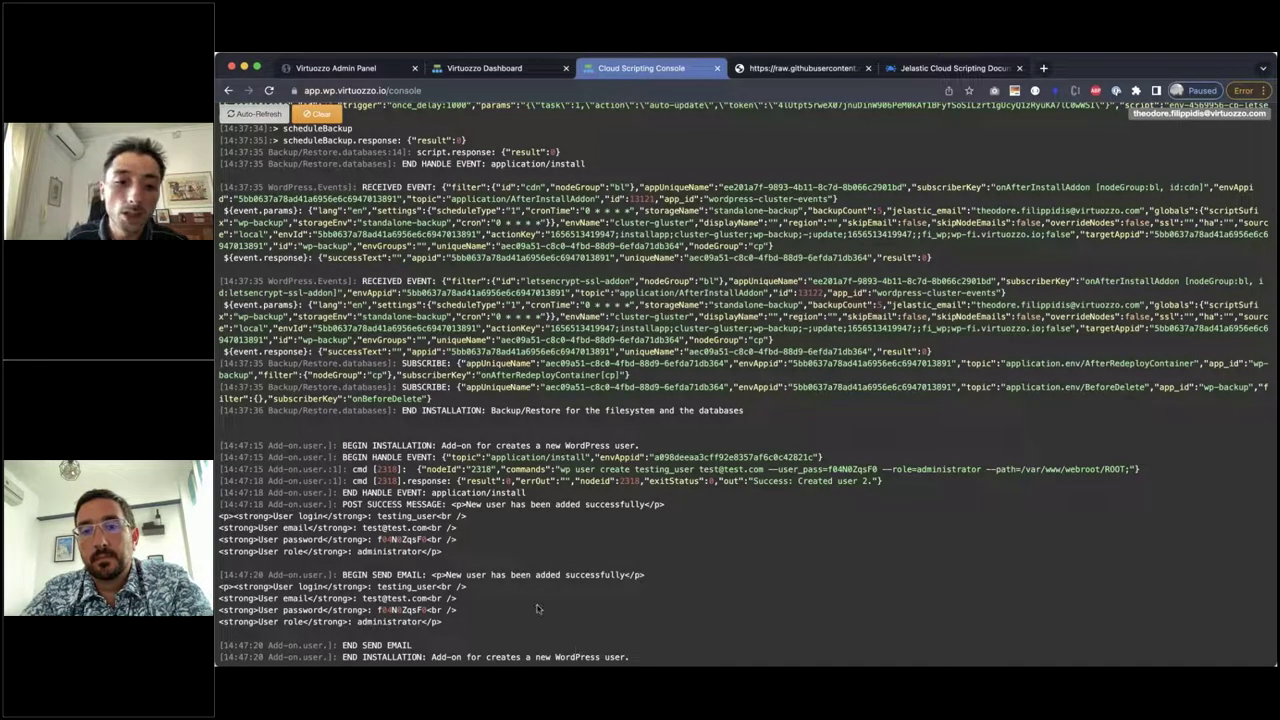
{"action": "double_click", "coordinate": [430, 90]}
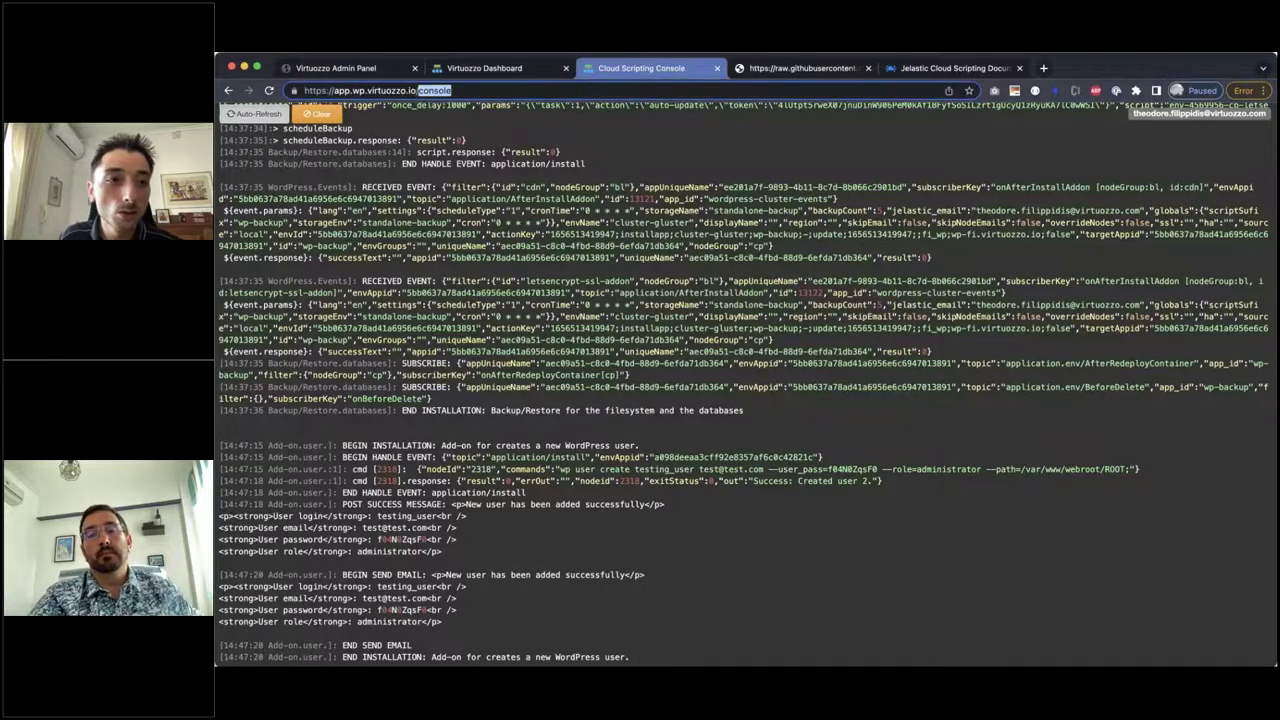
{"action": "left_click", "coordinate": [486, 455]}
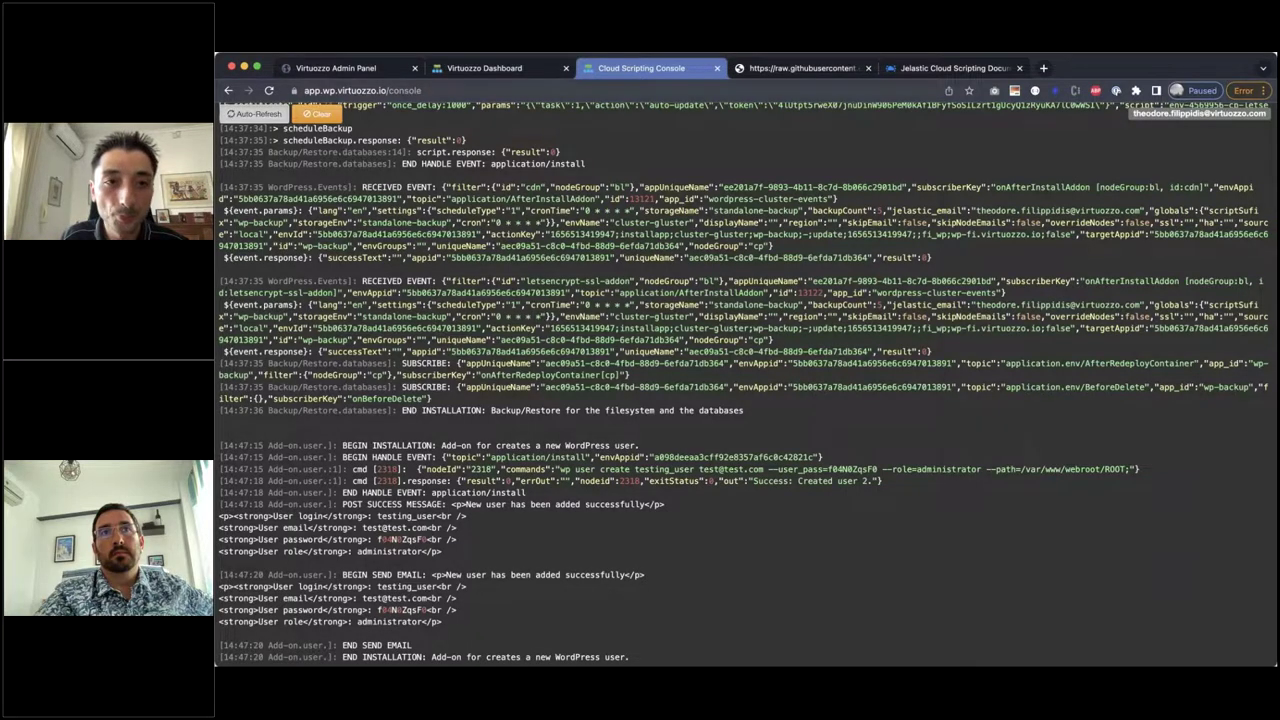
{"action": "left_click", "coordinate": [484, 68]}
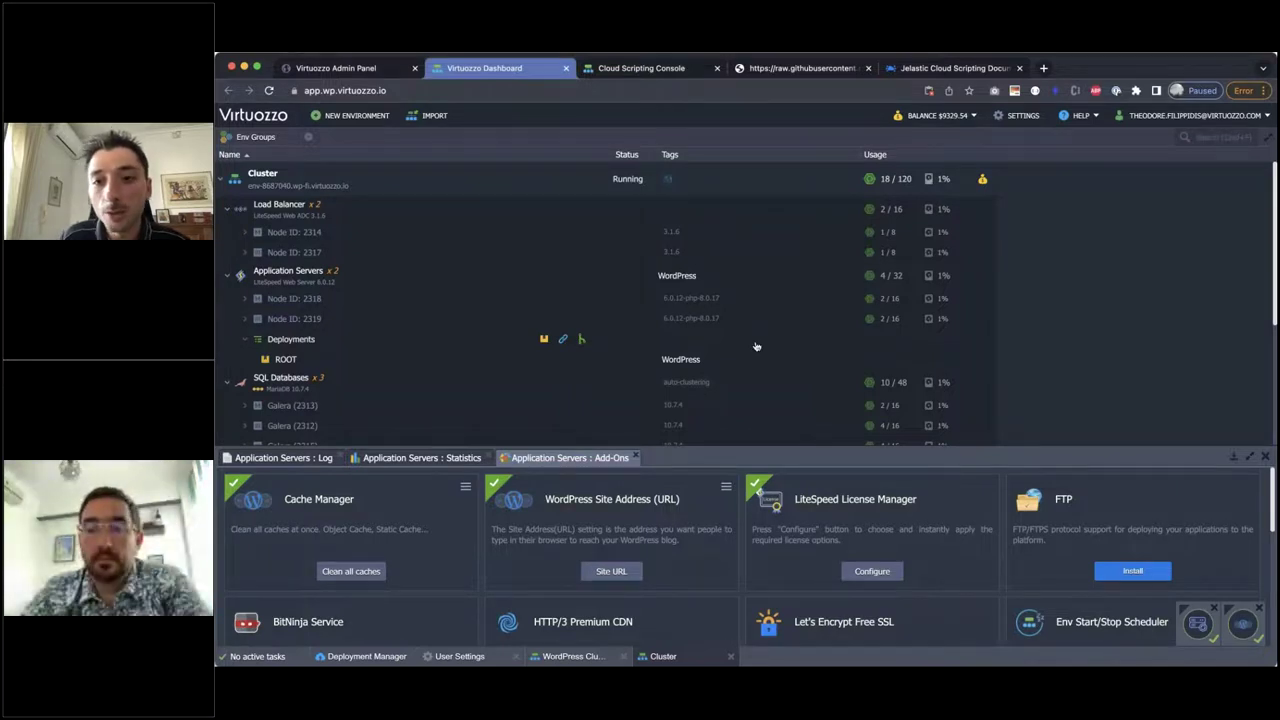
Collapse the Add-Ons panel and return to the presentation's slide 30, 'Q&A'
{"action": "left_click", "coordinate": [1233, 456]}
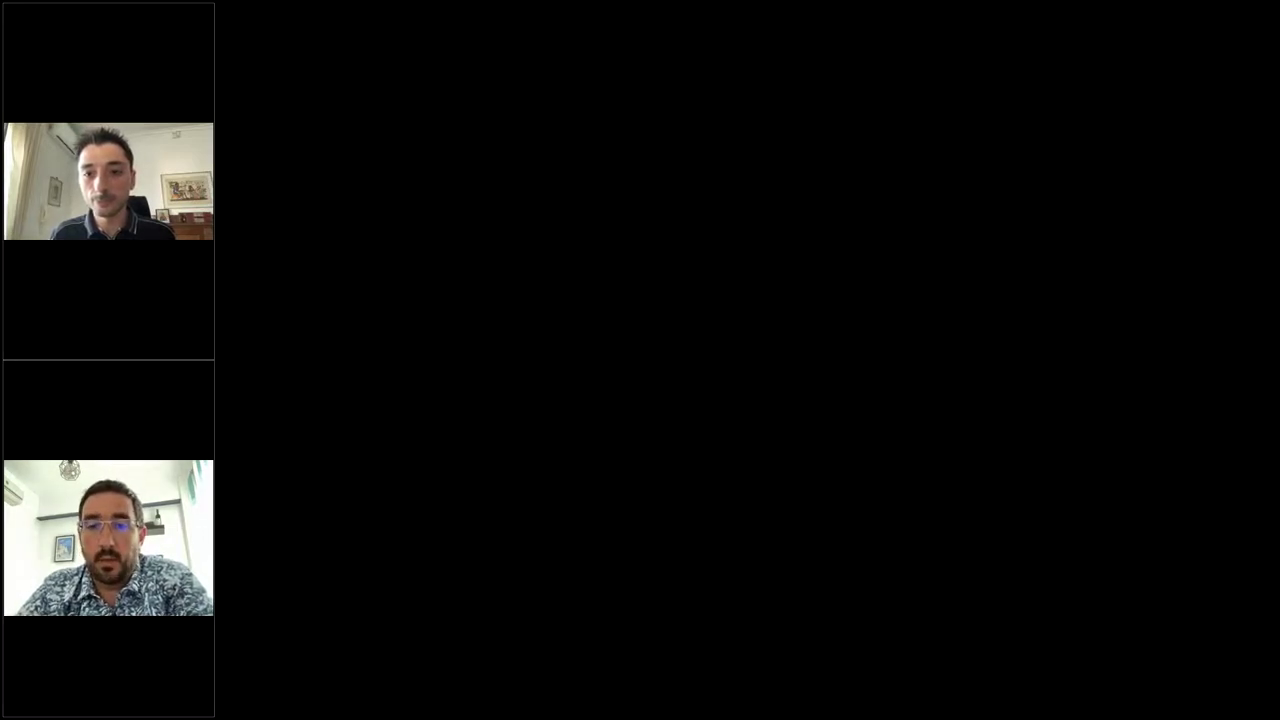
{"action": "key", "text": "ctrl+Left"}
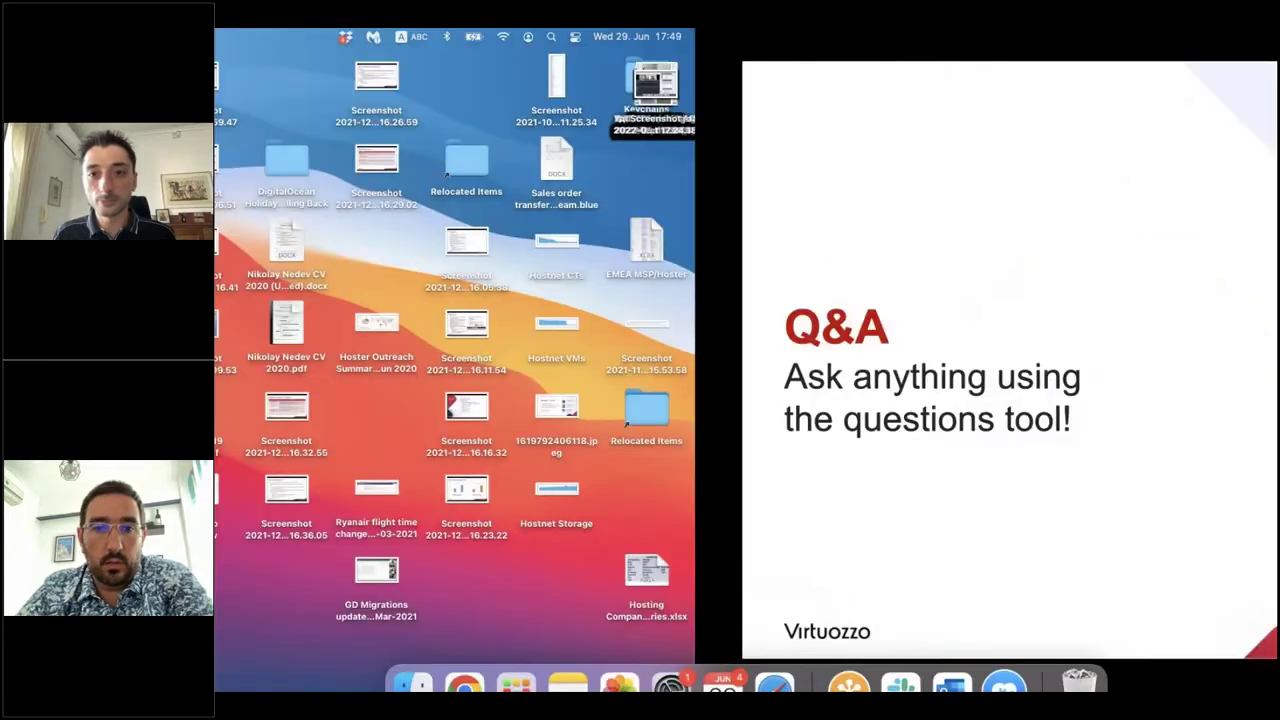
{"action": "left_click", "coordinate": [465, 655]}
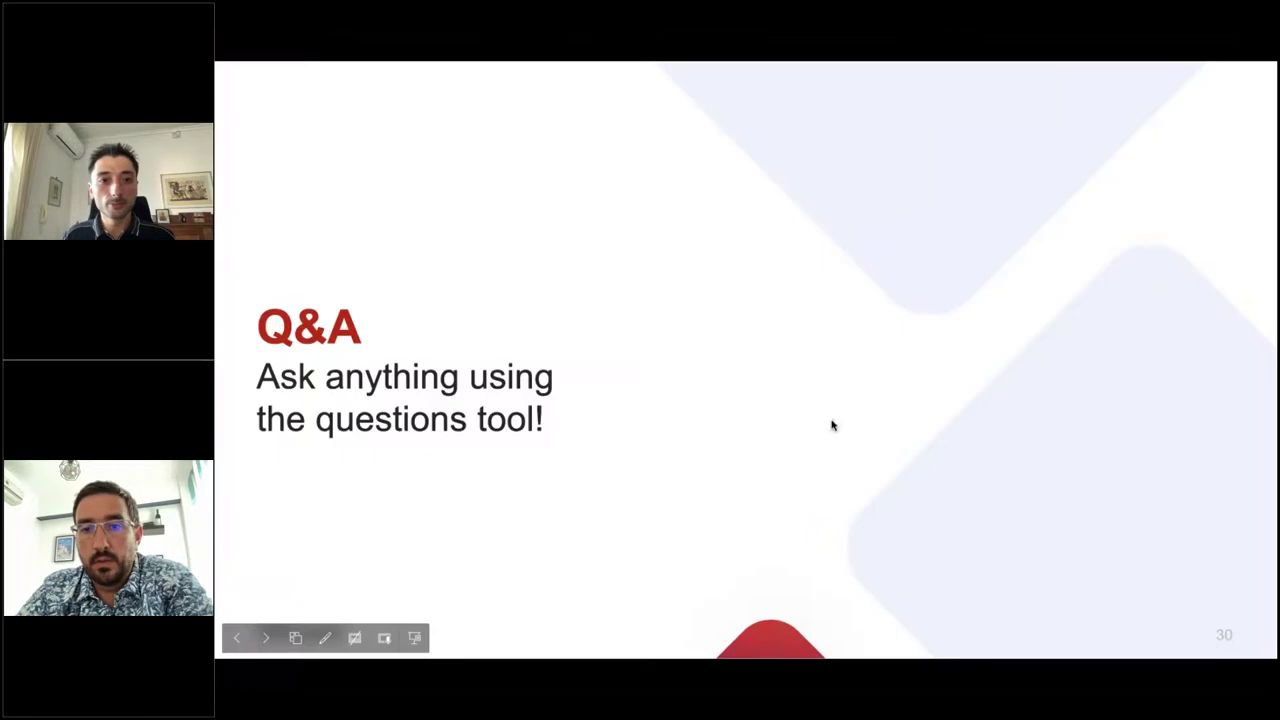